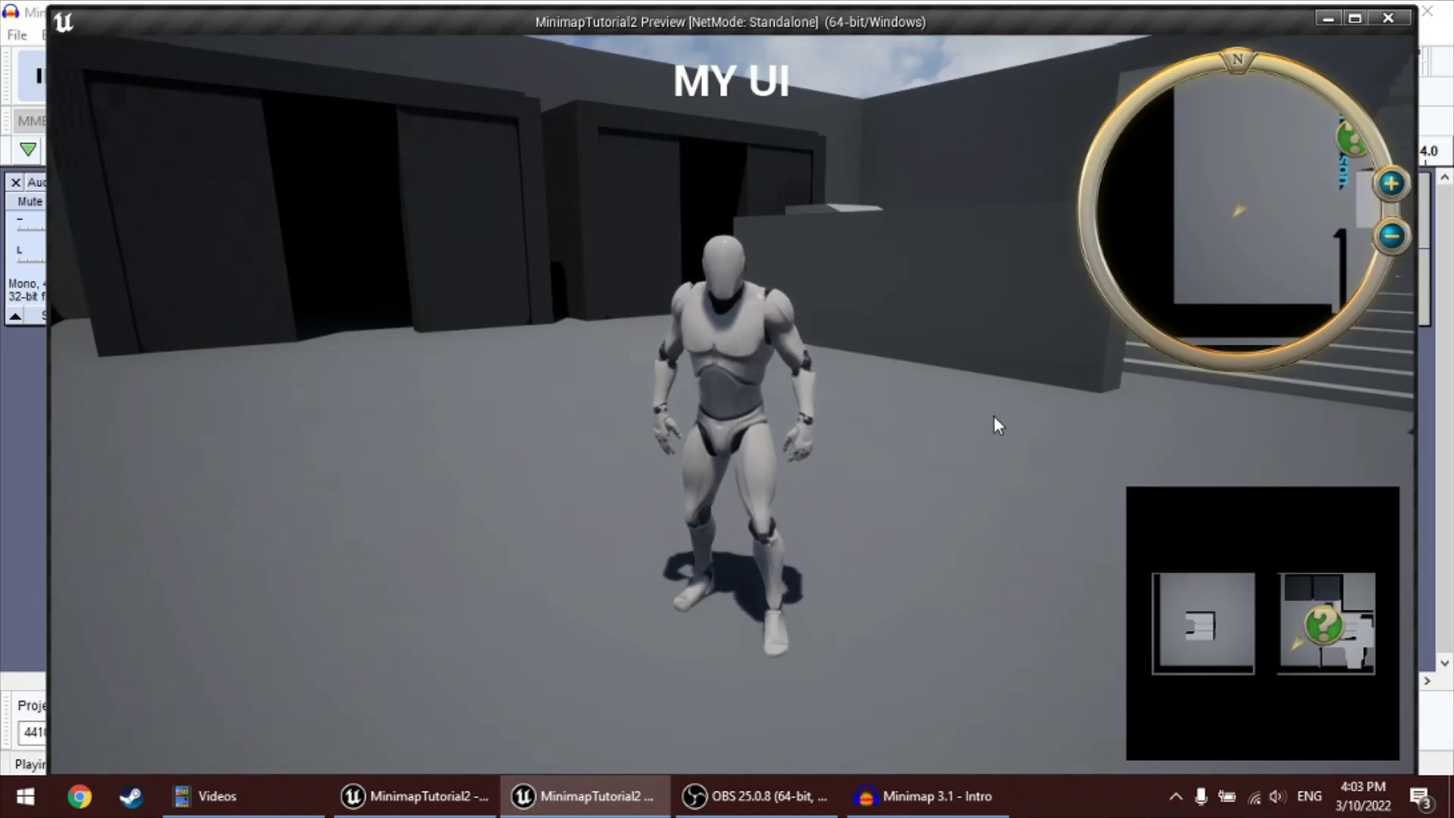
Run the character into the dark building and back out to check how the minimap background switches
key("w")
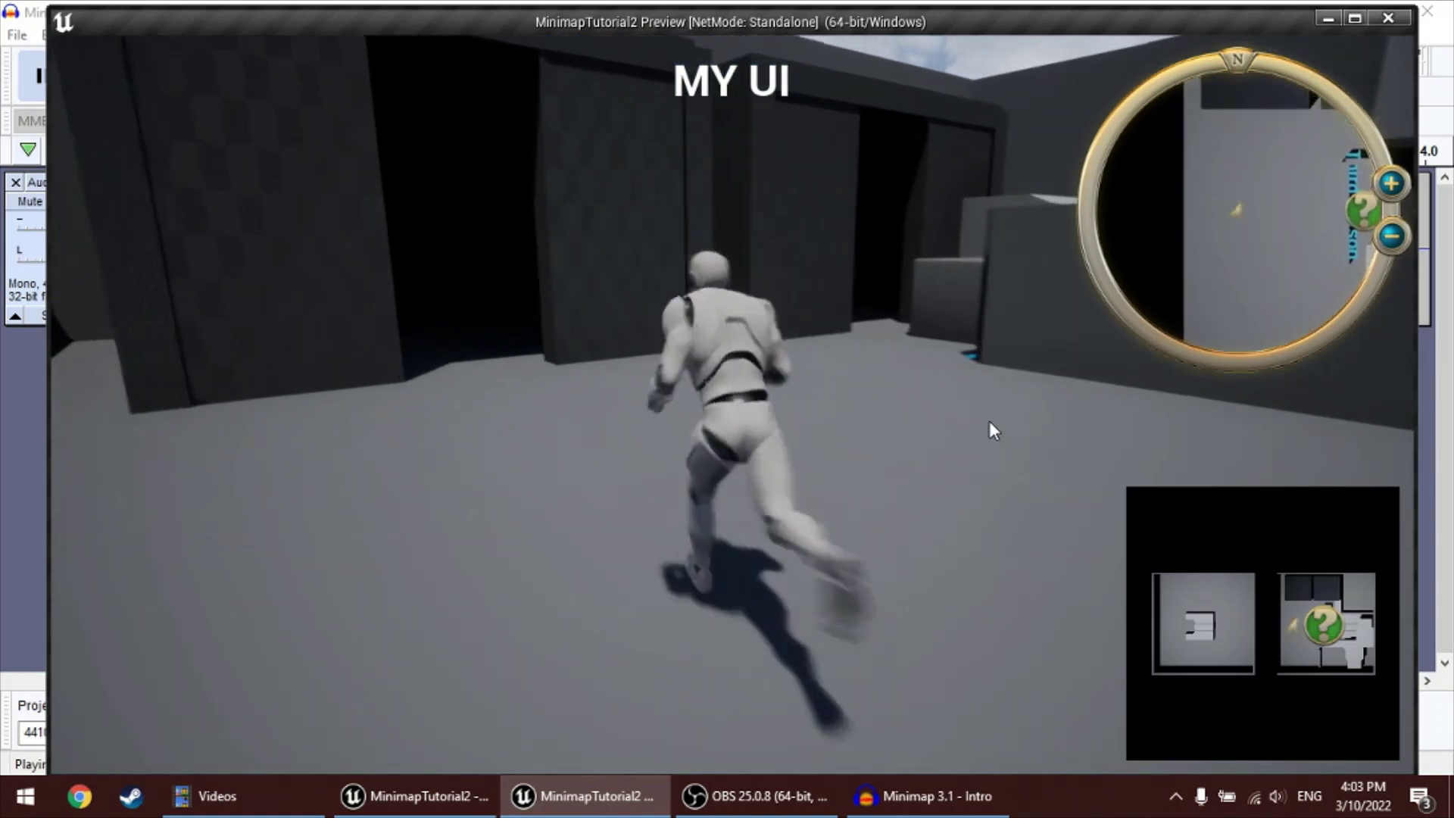
key("a")
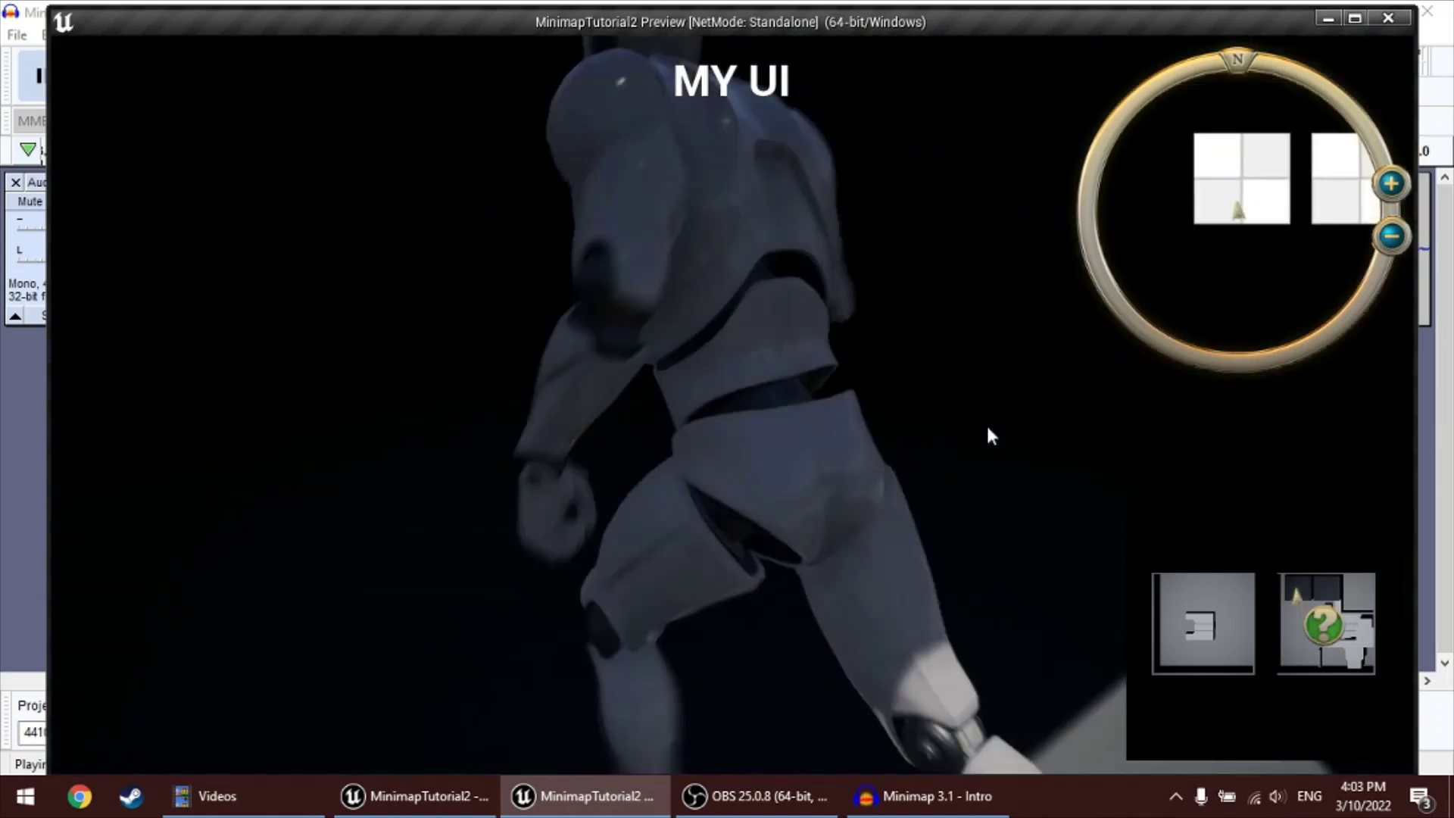
key("s")
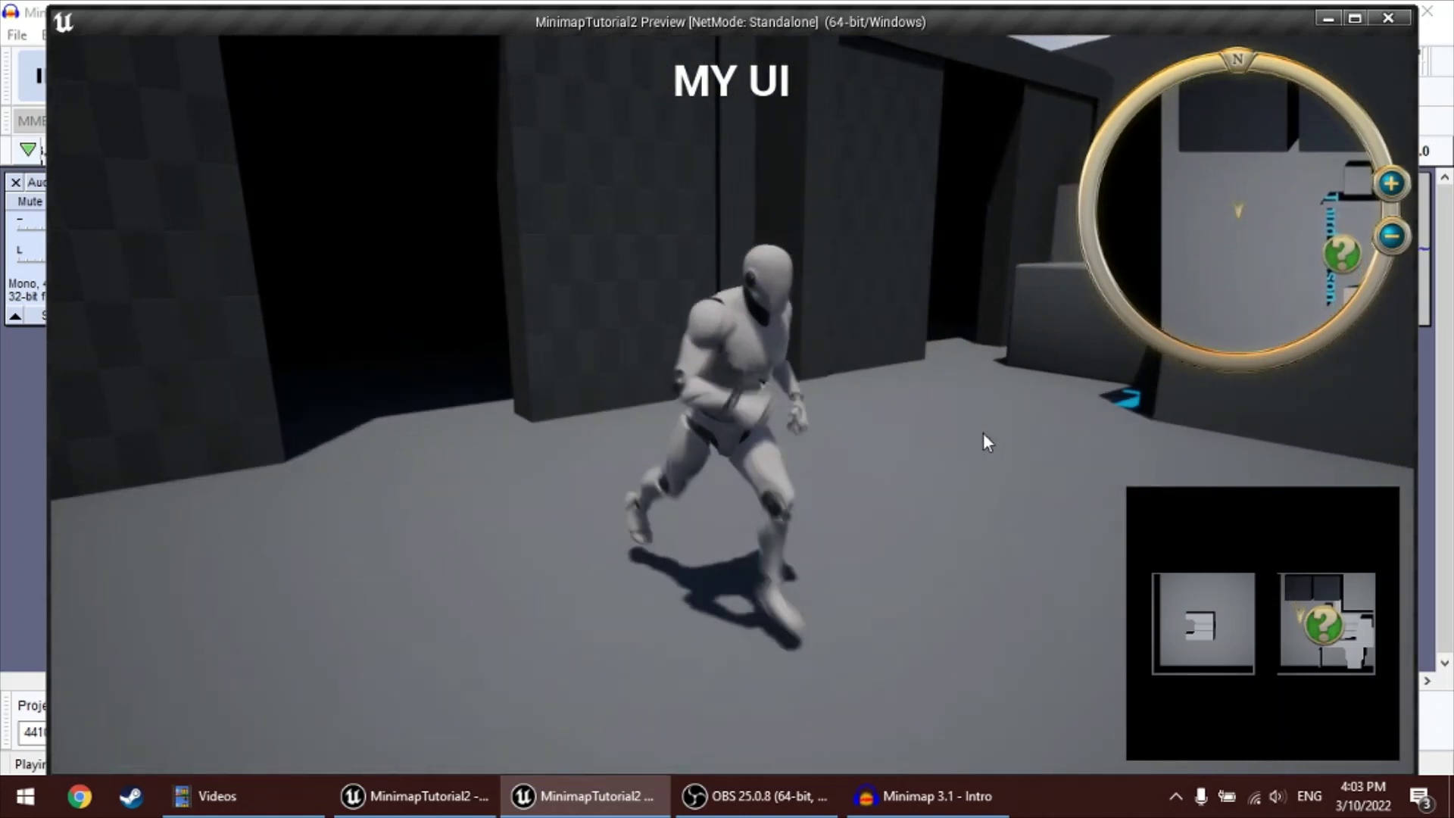
Run the character up the staircase to the upper platform and back down to check the minimap background at each height
key("w")
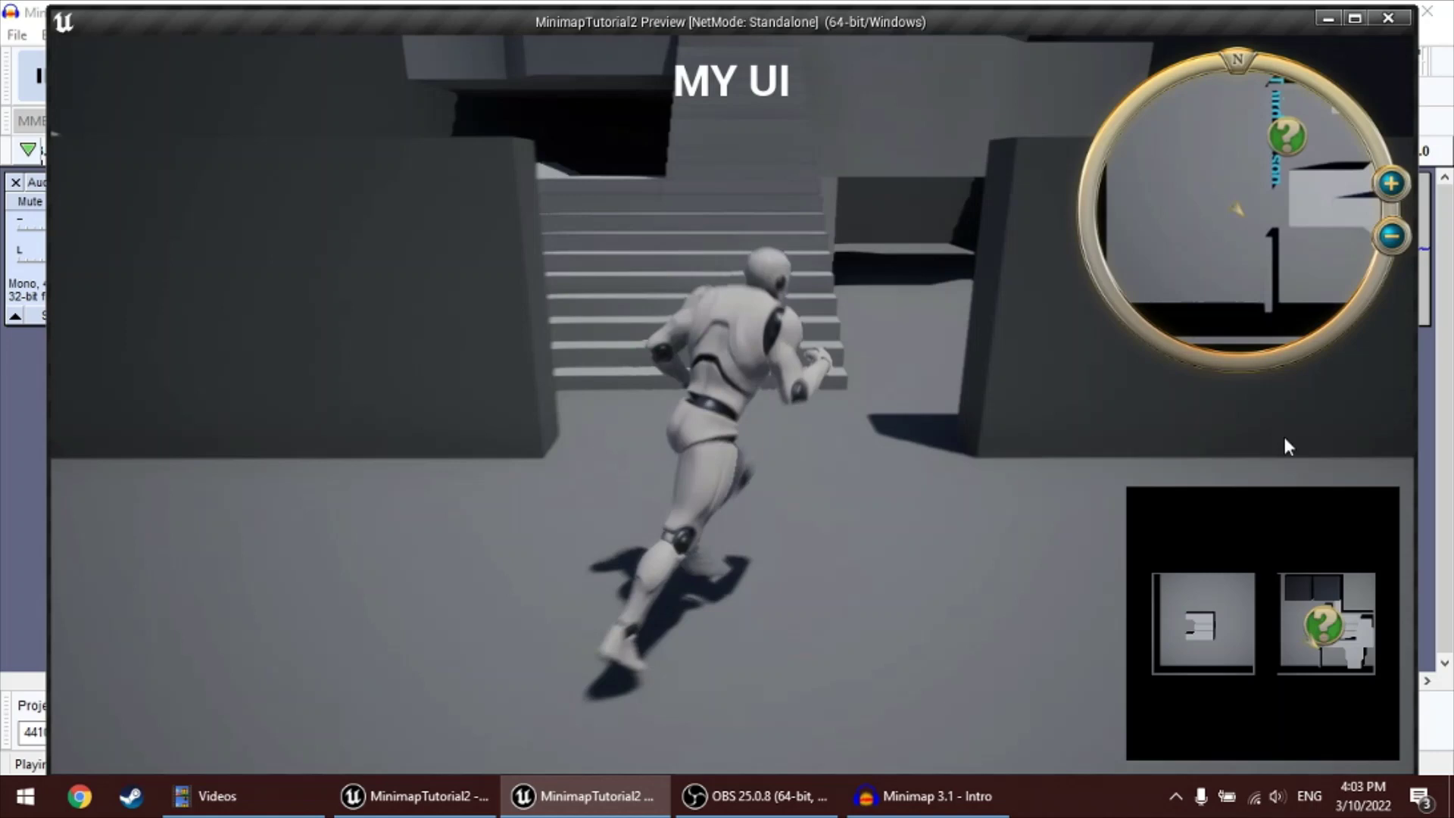
key("w")
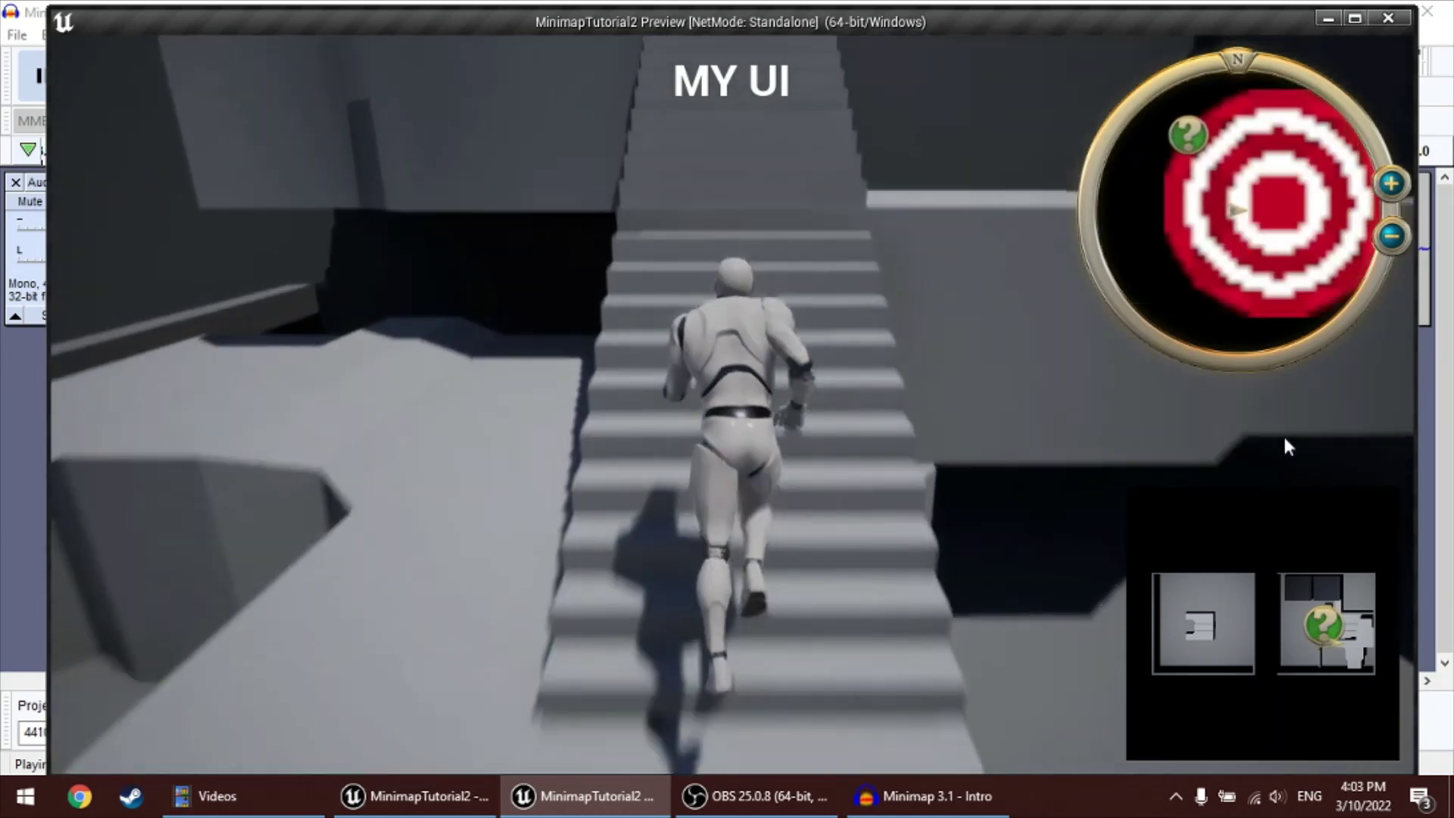
key("w")
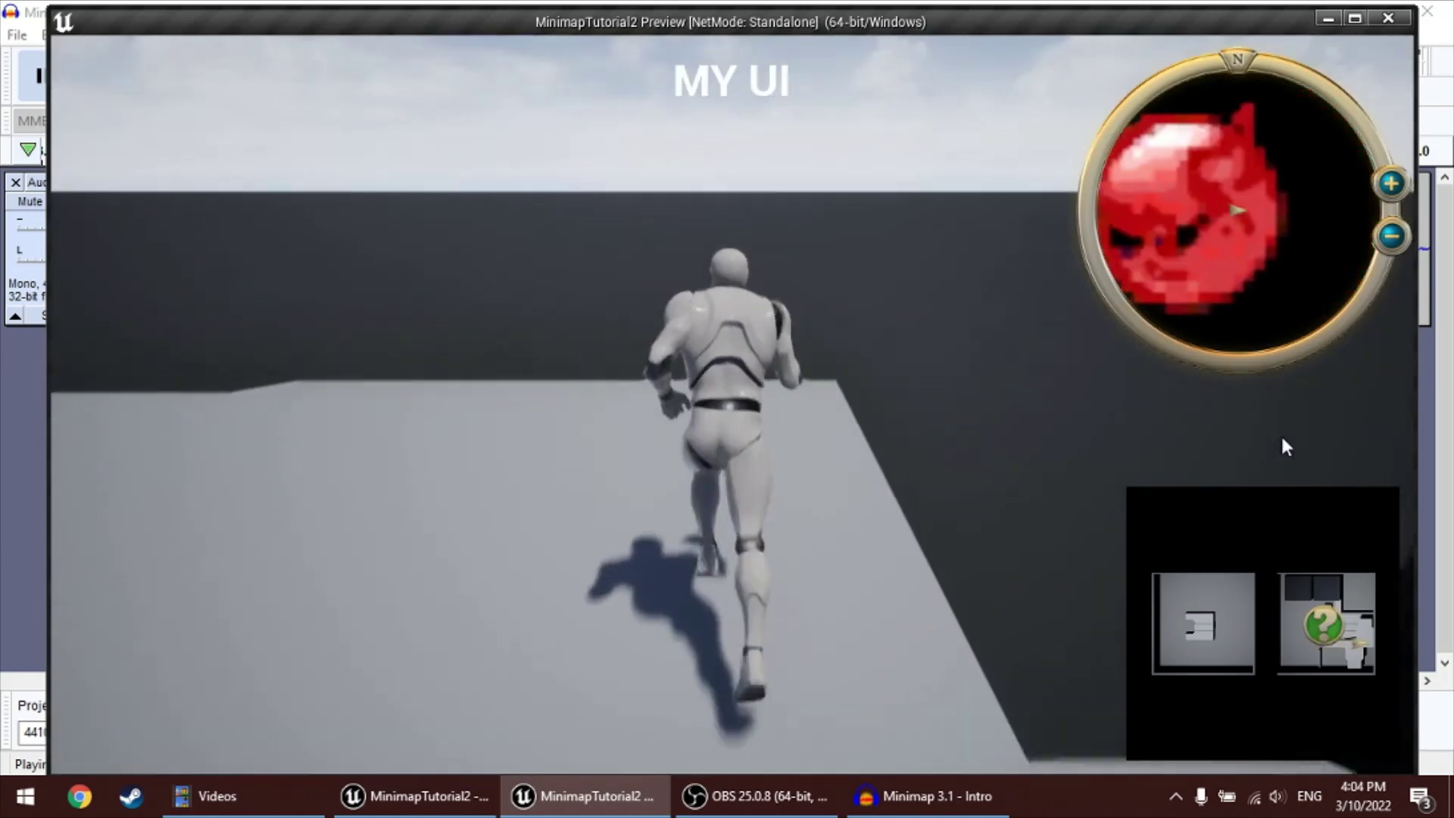
key("w")
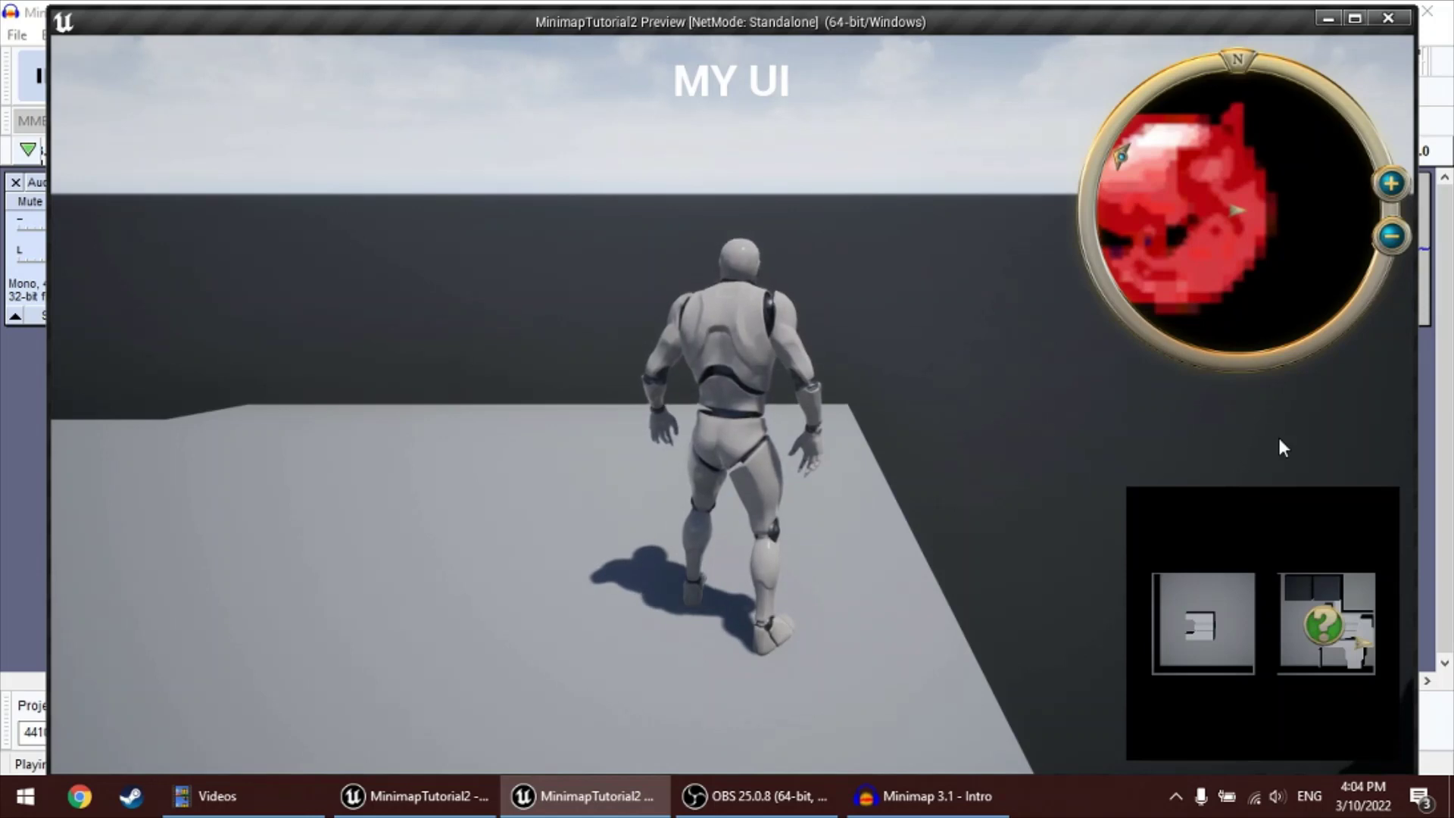
key("s")
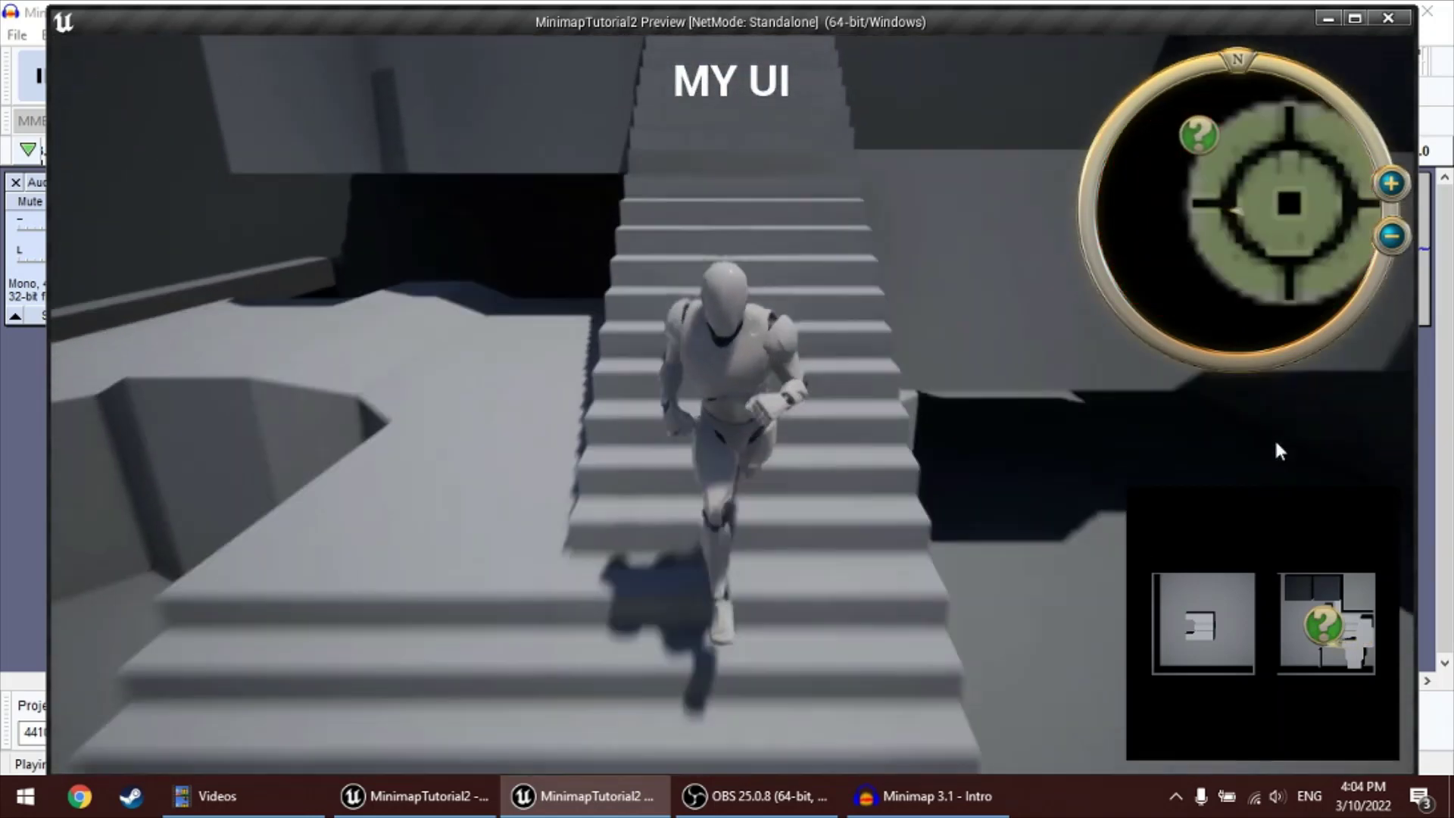
key("s")
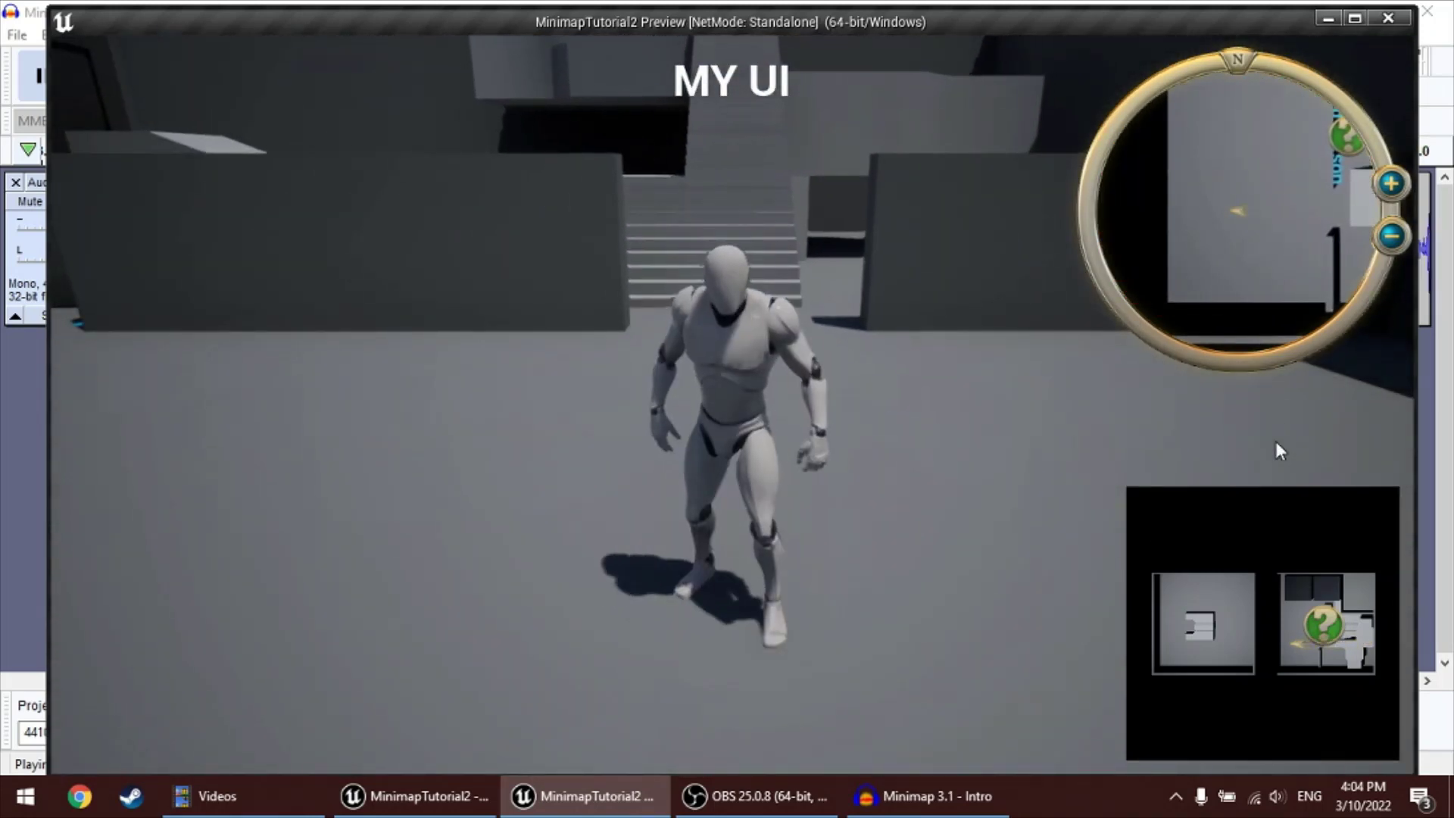
key("m")
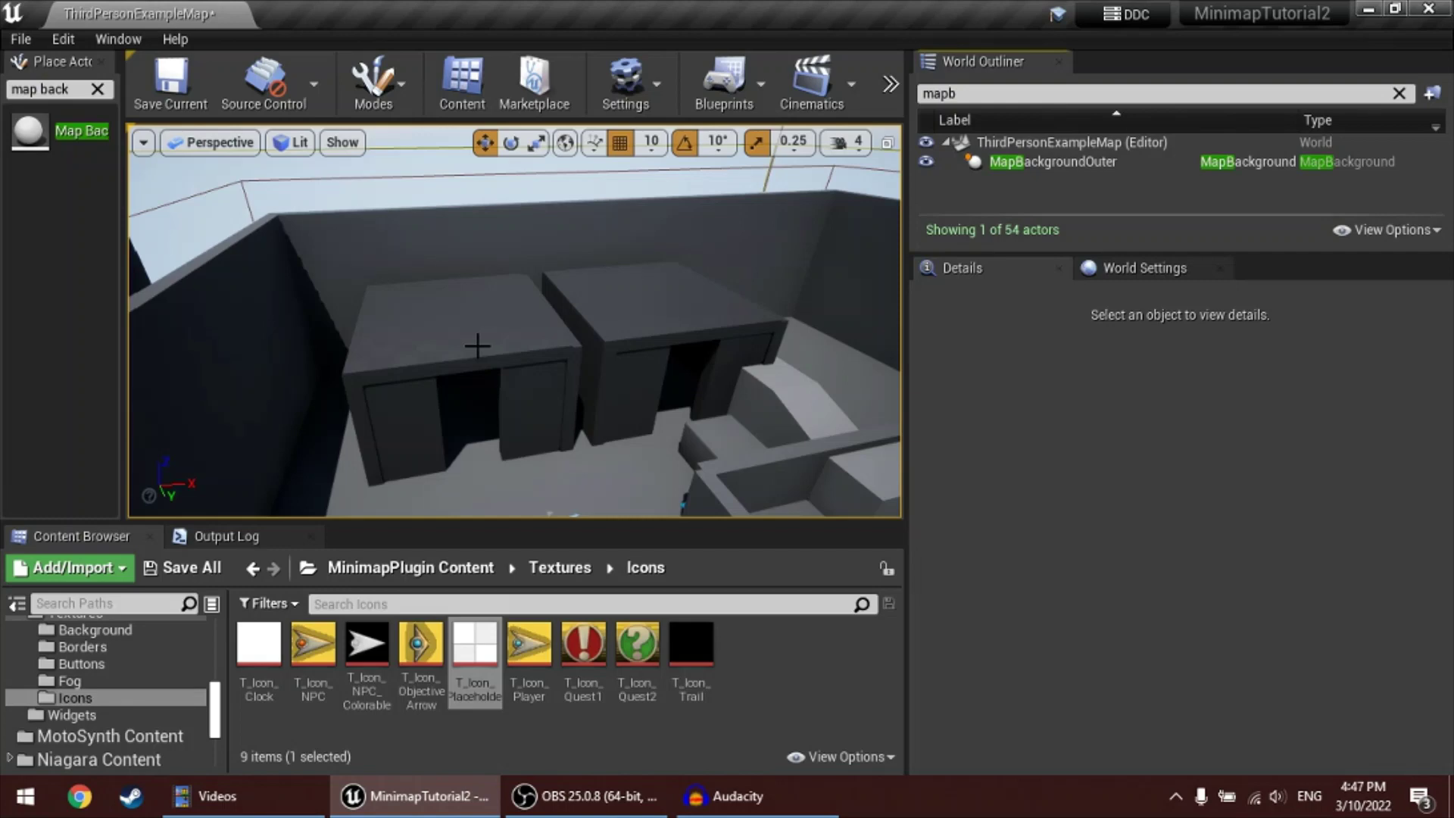
Place a Map Background actor in the level at the doorway of the first building
mouse_move(56, 136)
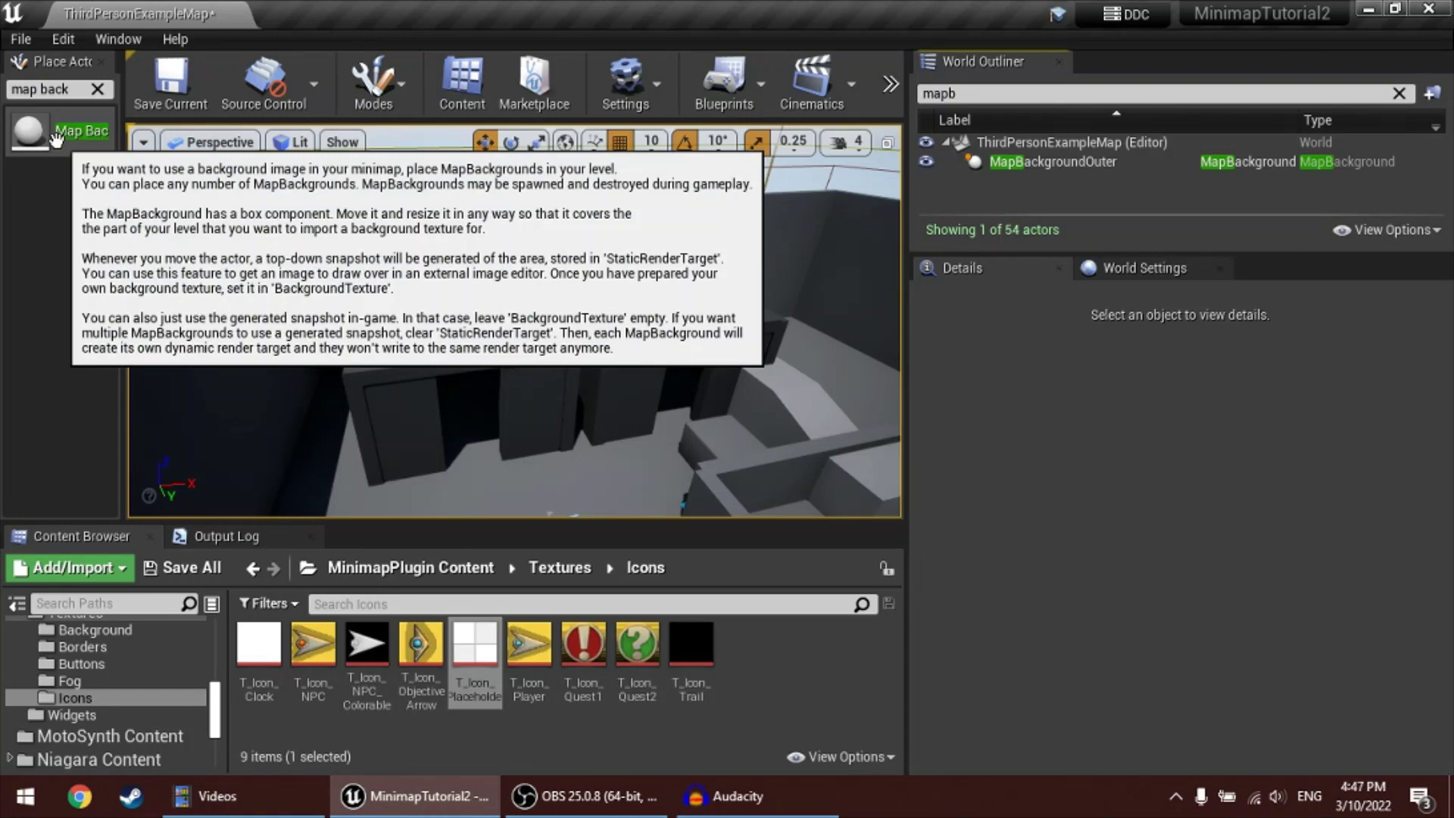
left_click_drag(56, 136, 478, 438)
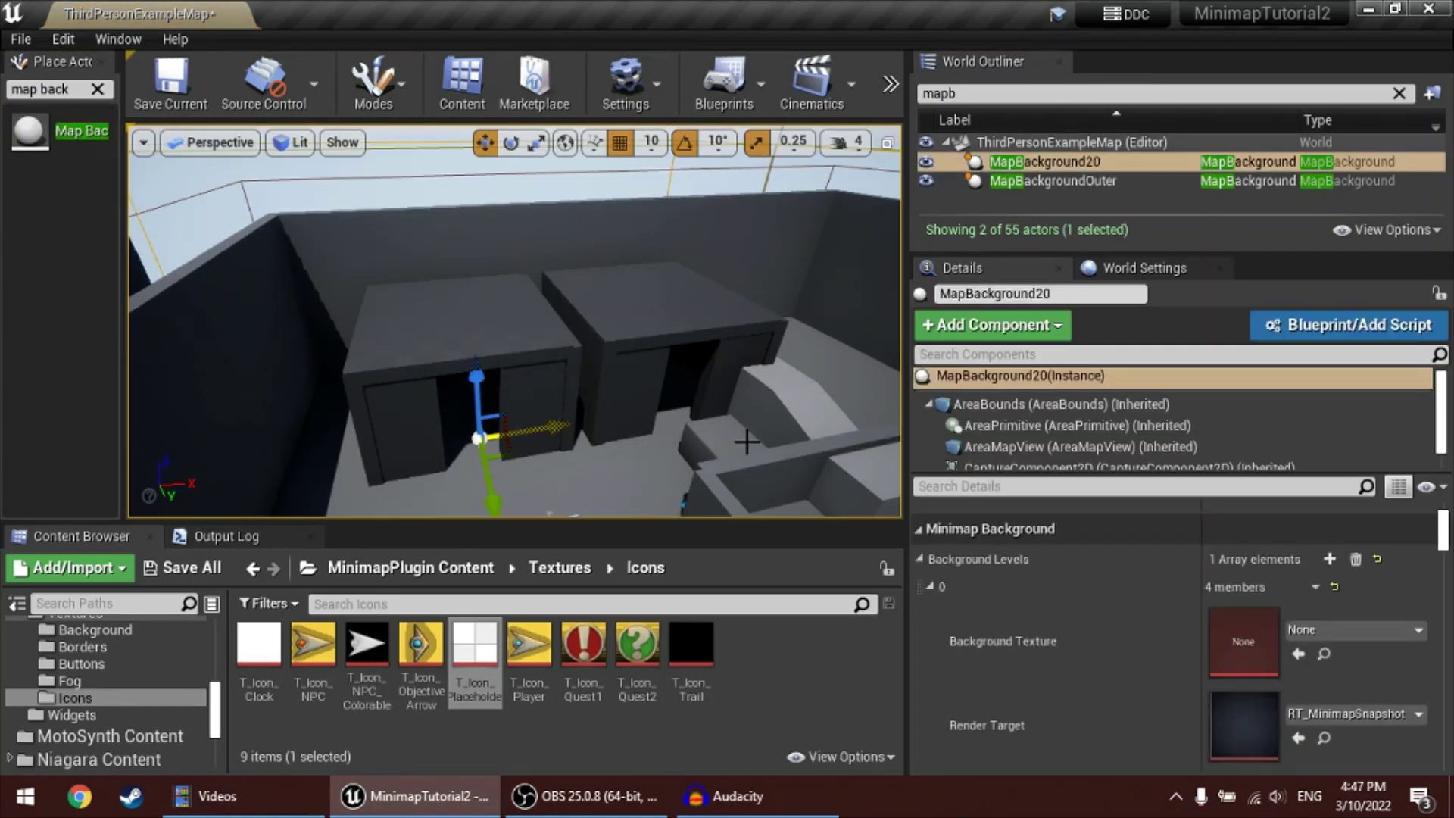
scroll(682, 395, "up", 3)
Scale down the new map background and, in the top view, centre it within the first building's outline
key("r")
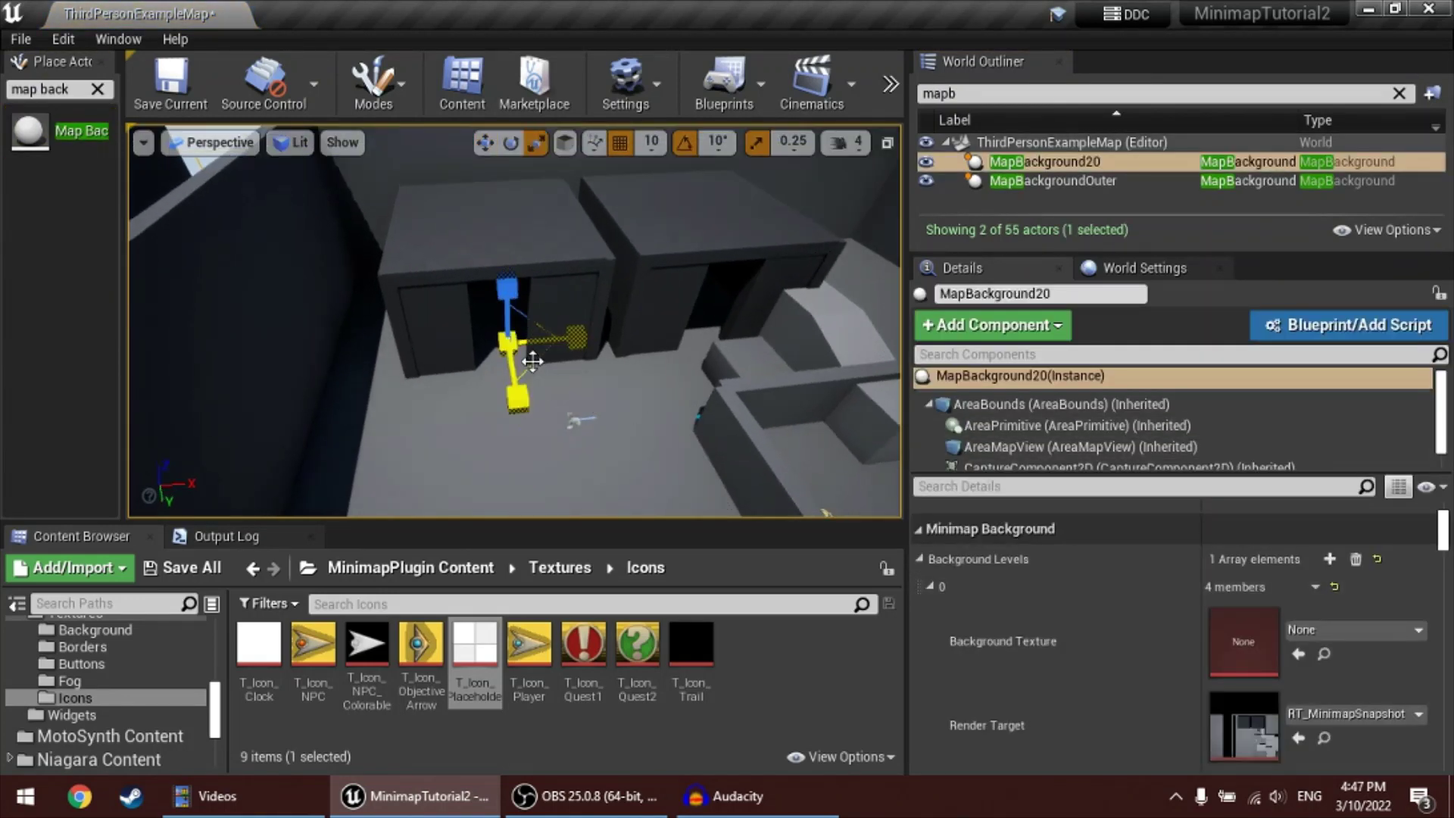
left_click_drag(541, 360, 505, 329)
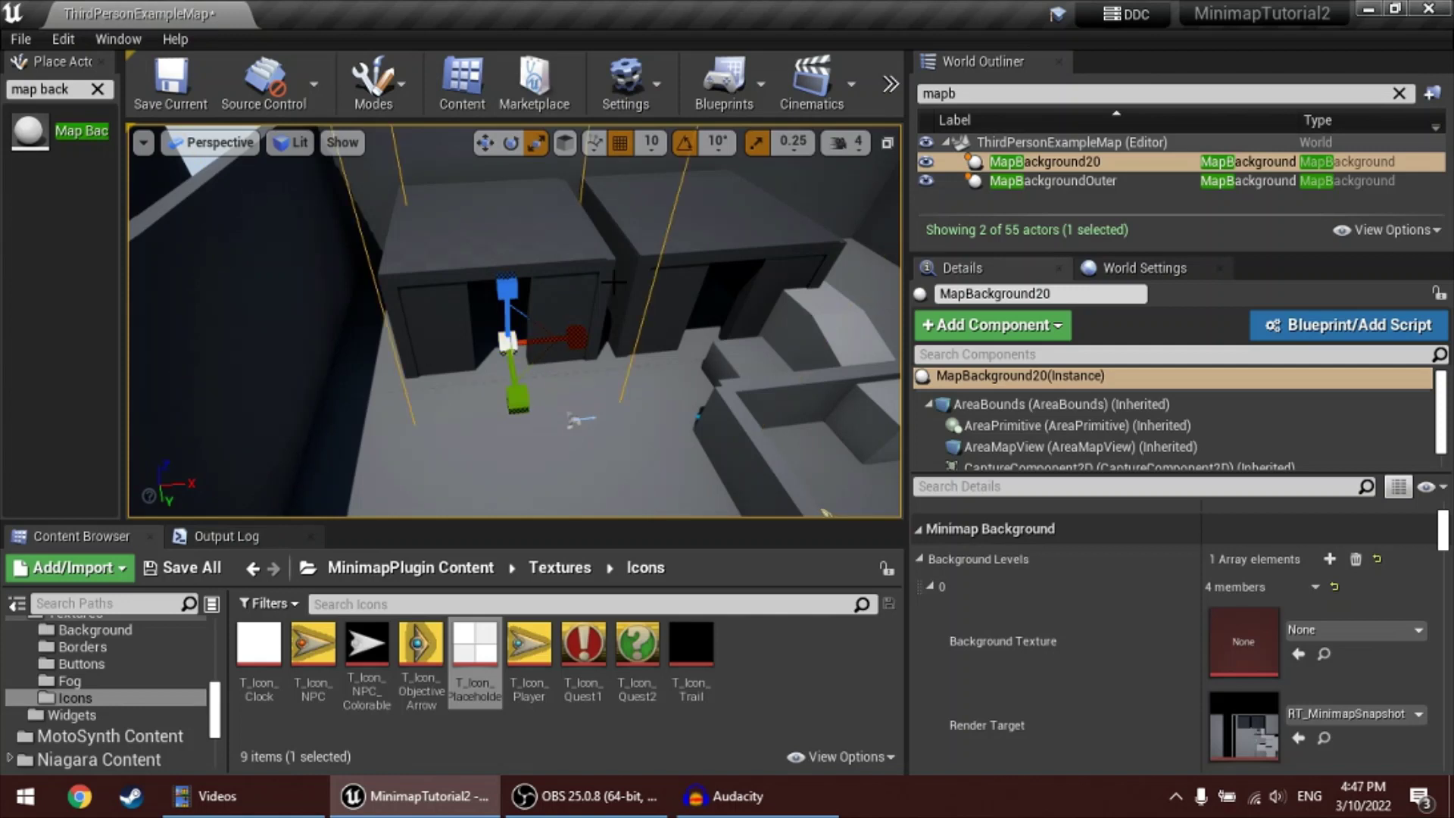
left_click(250, 147)
left_click(242, 195)
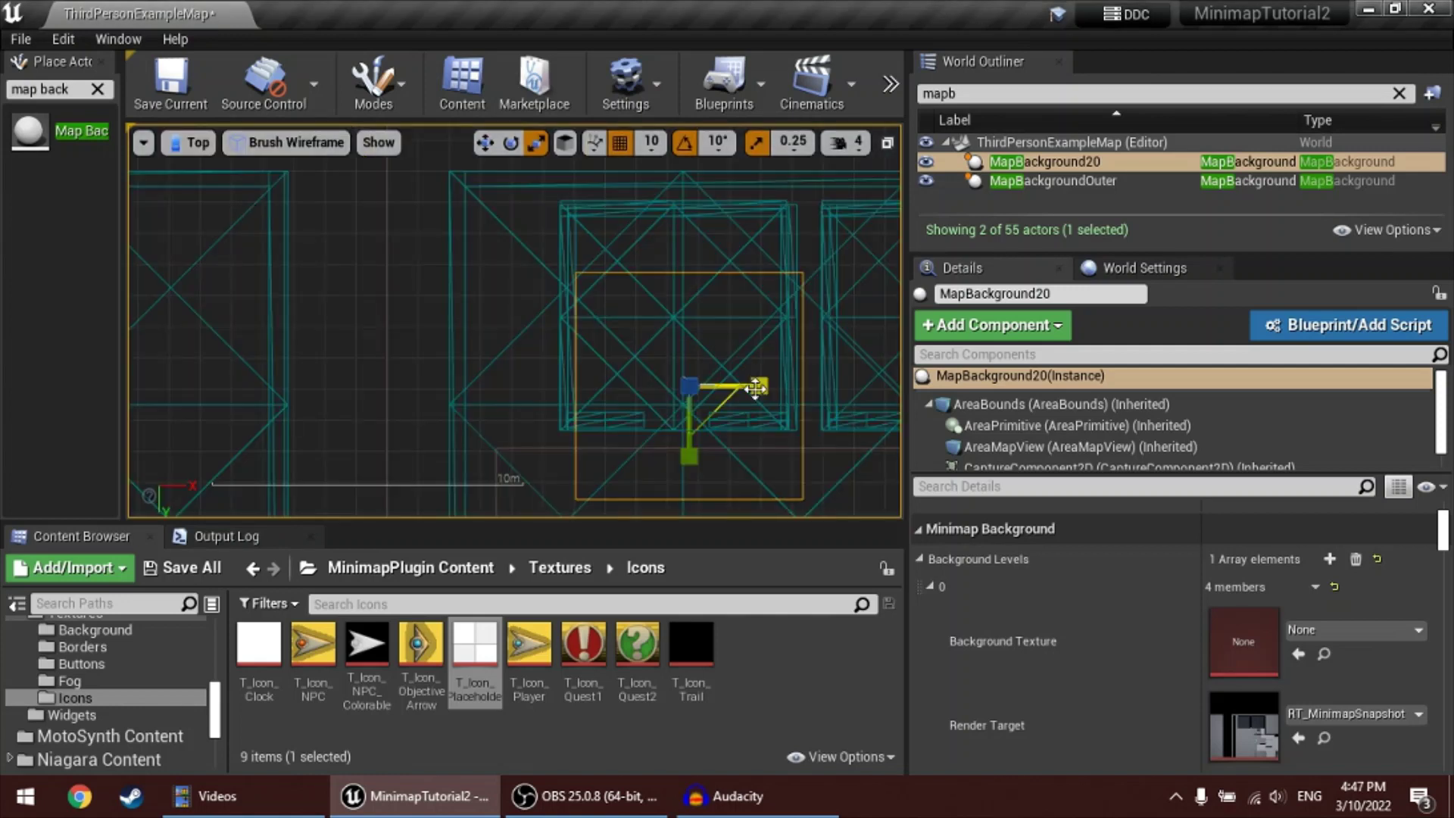
left_click_drag(715, 411, 697, 344)
key("w")
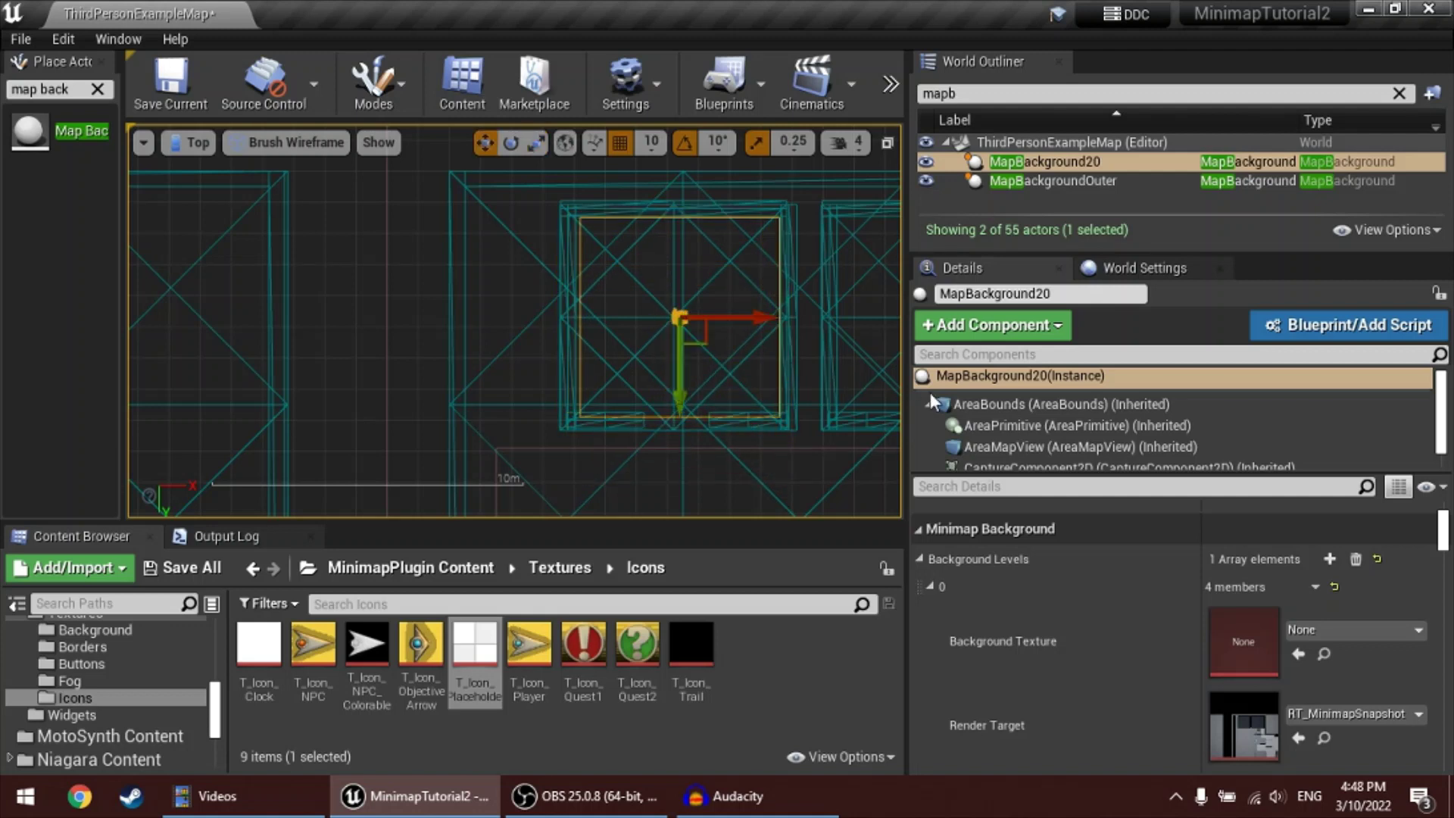
Set the AreaBounds component's Box Extent to 360 in X and Y, and return to the perspective view
left_click(971, 401)
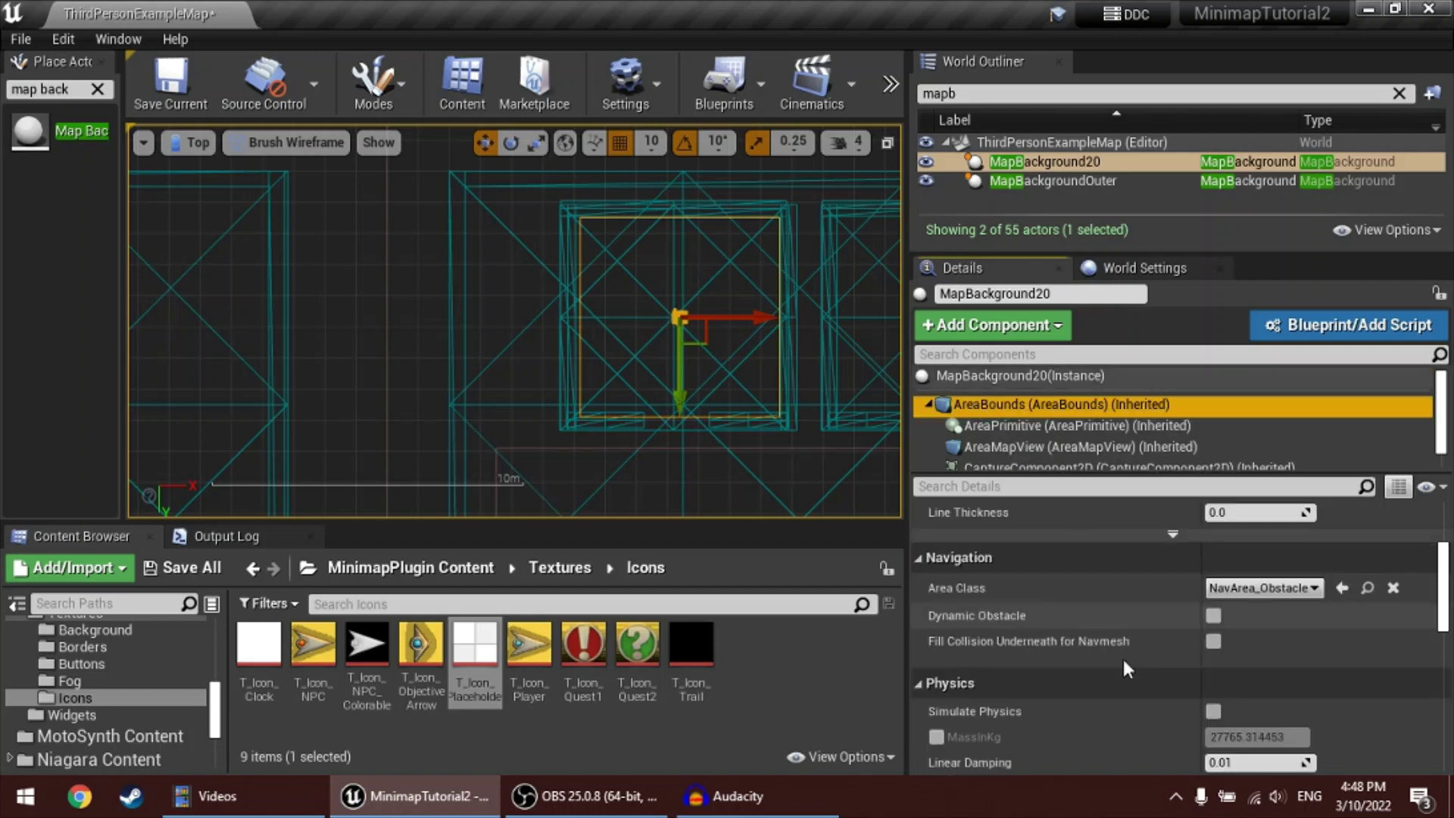
scroll(1020, 592, "up", 2)
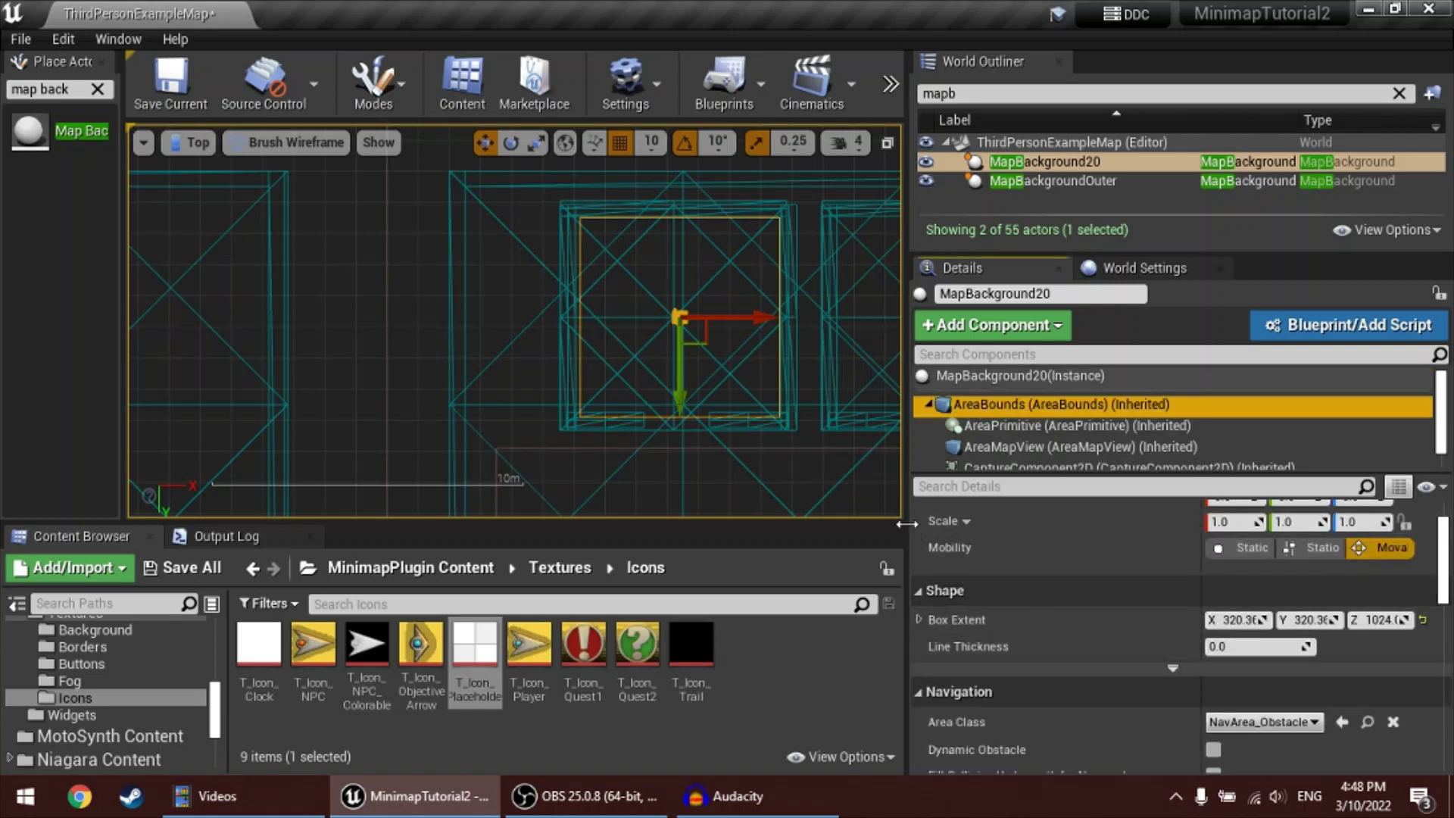
left_click_drag(910, 527, 898, 530)
left_click(1226, 619)
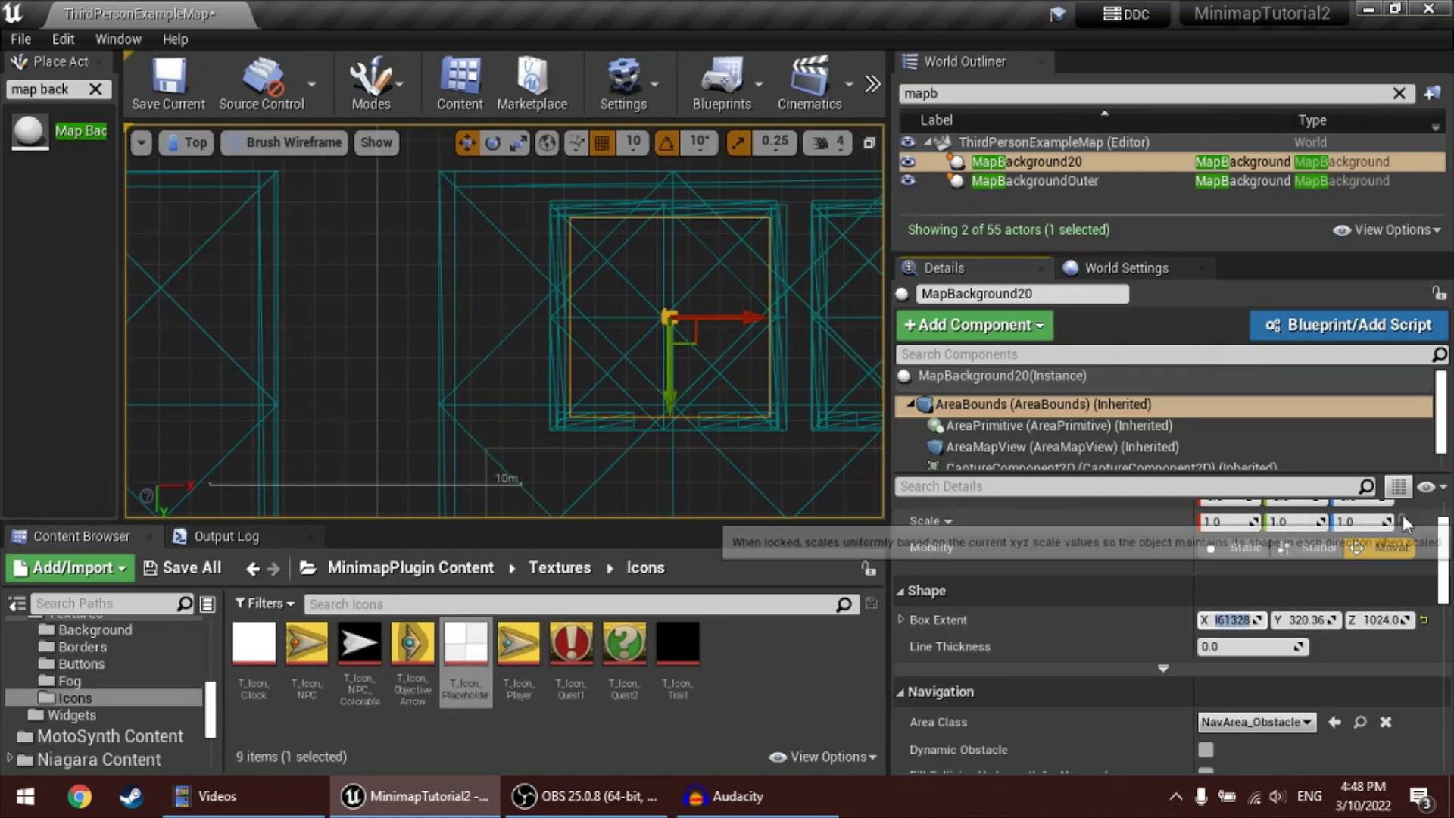
type("360")
key("Tab")
type("360")
key("Return")
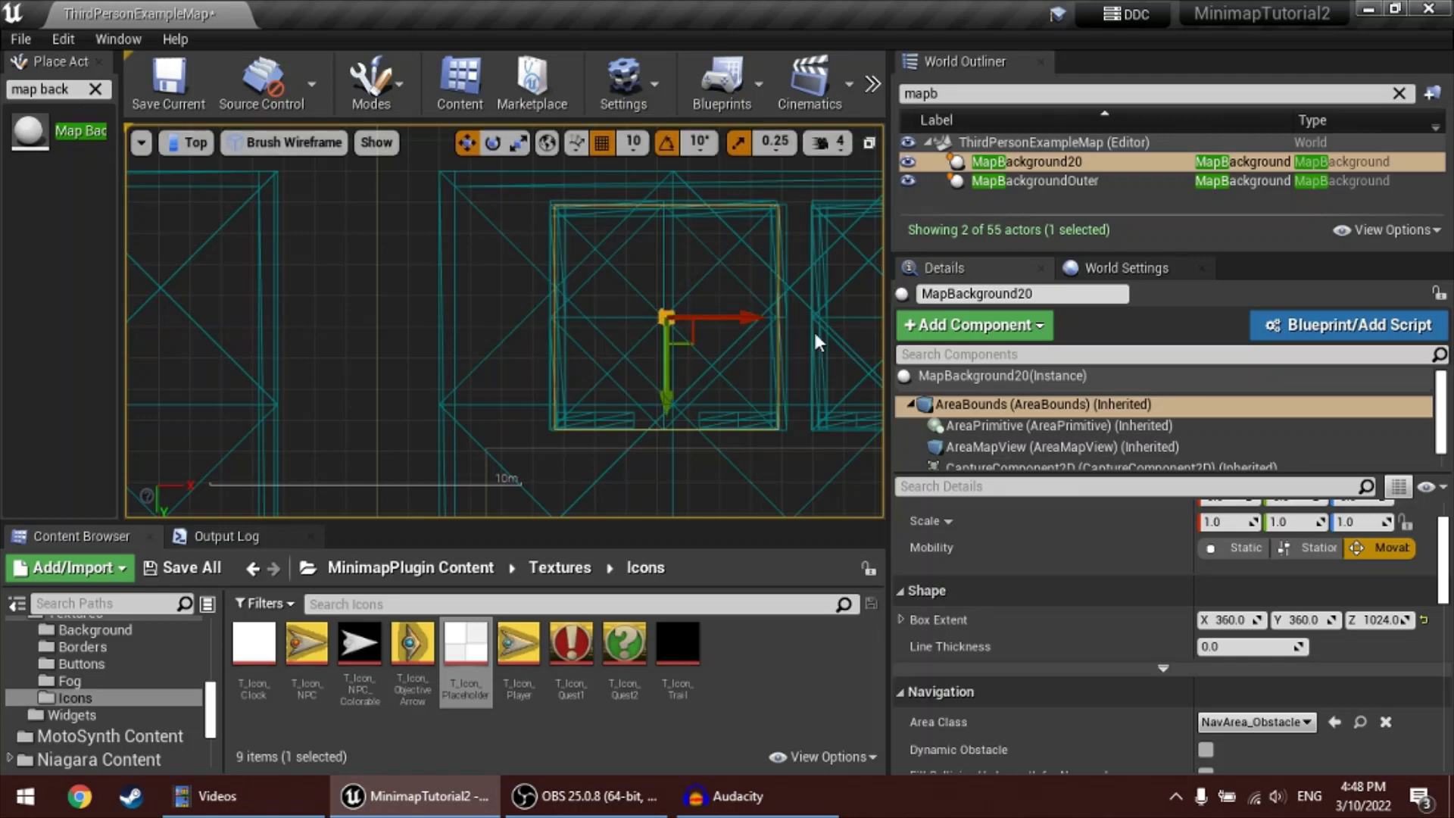
left_click(186, 141)
left_click(219, 165)
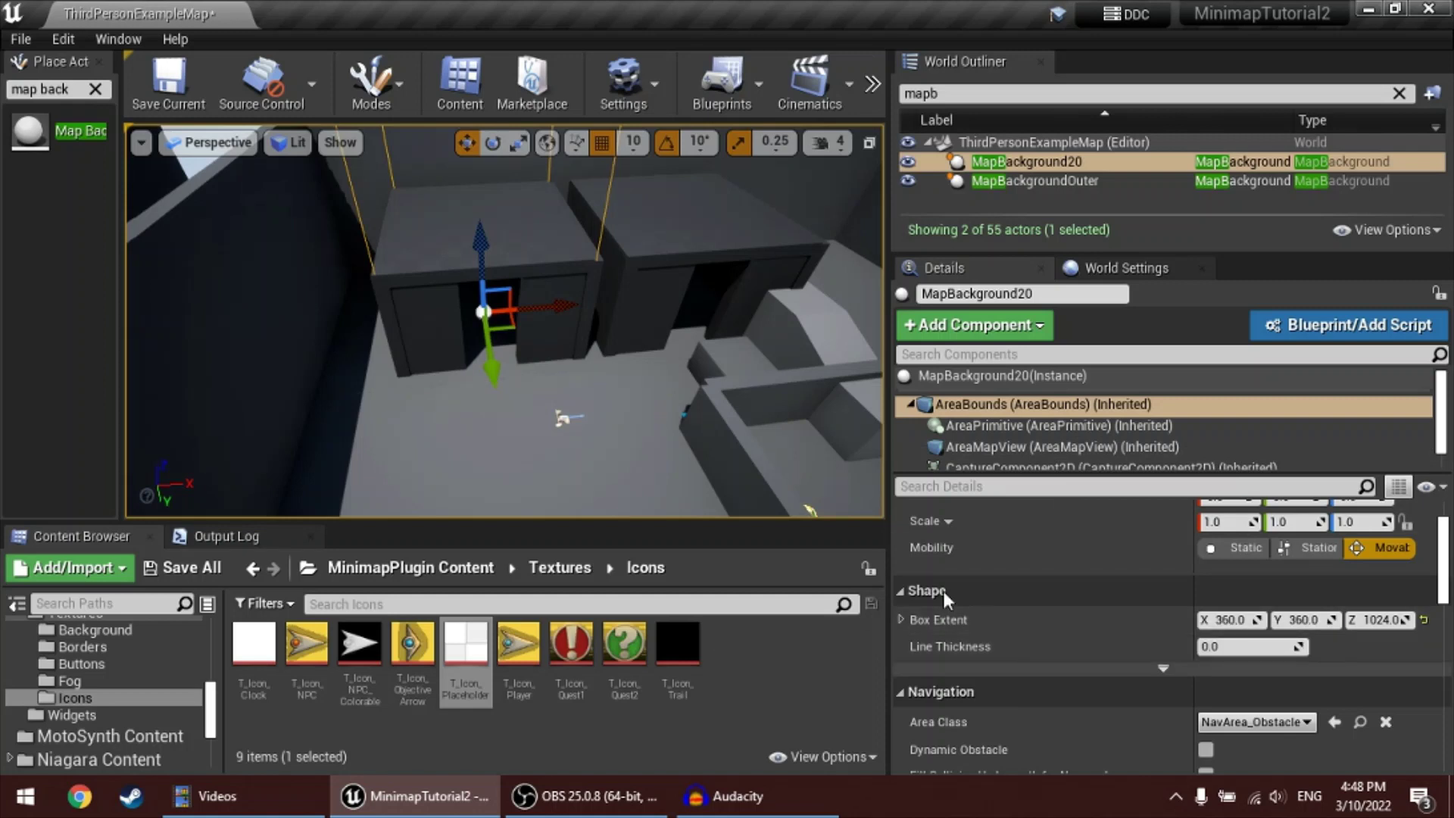
Review the map background's component and Background Levels settings, and locate its render target asset in the Content Browser
scroll(1087, 611, "down", 10)
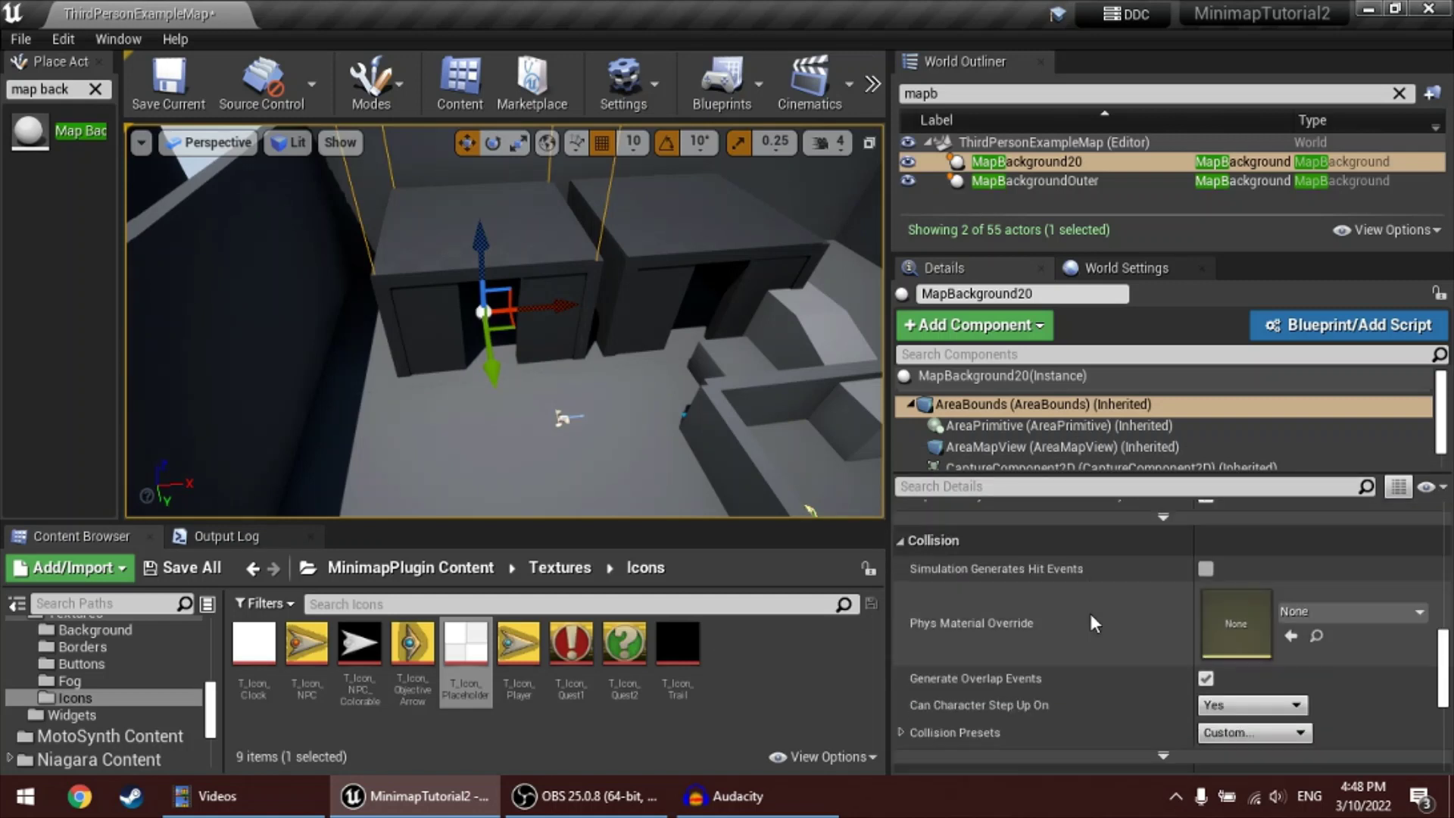
scroll(1089, 610, "up", 2)
scroll(1089, 610, "up", 8)
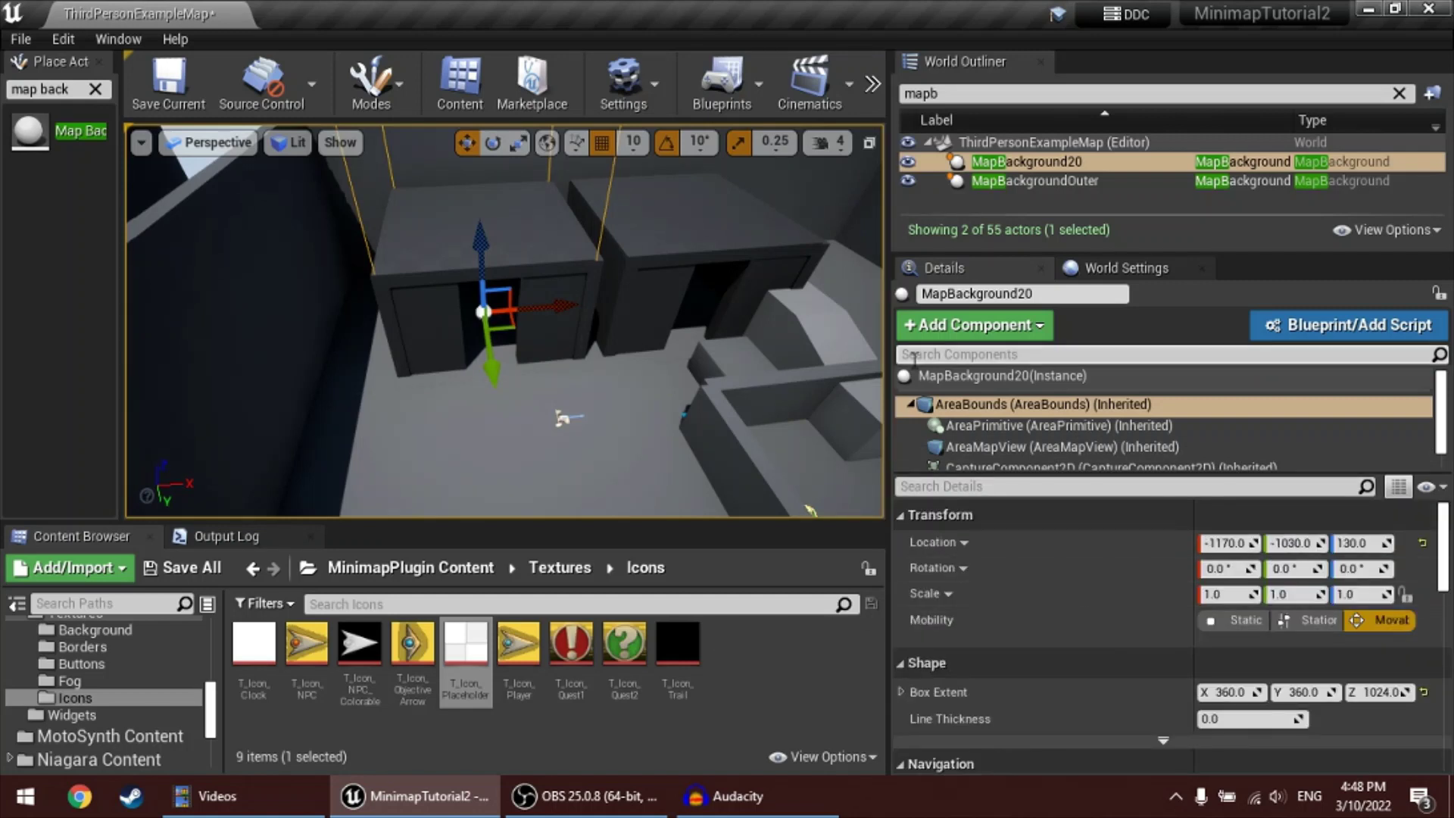
left_click(997, 376)
scroll(1042, 605, "down", 5)
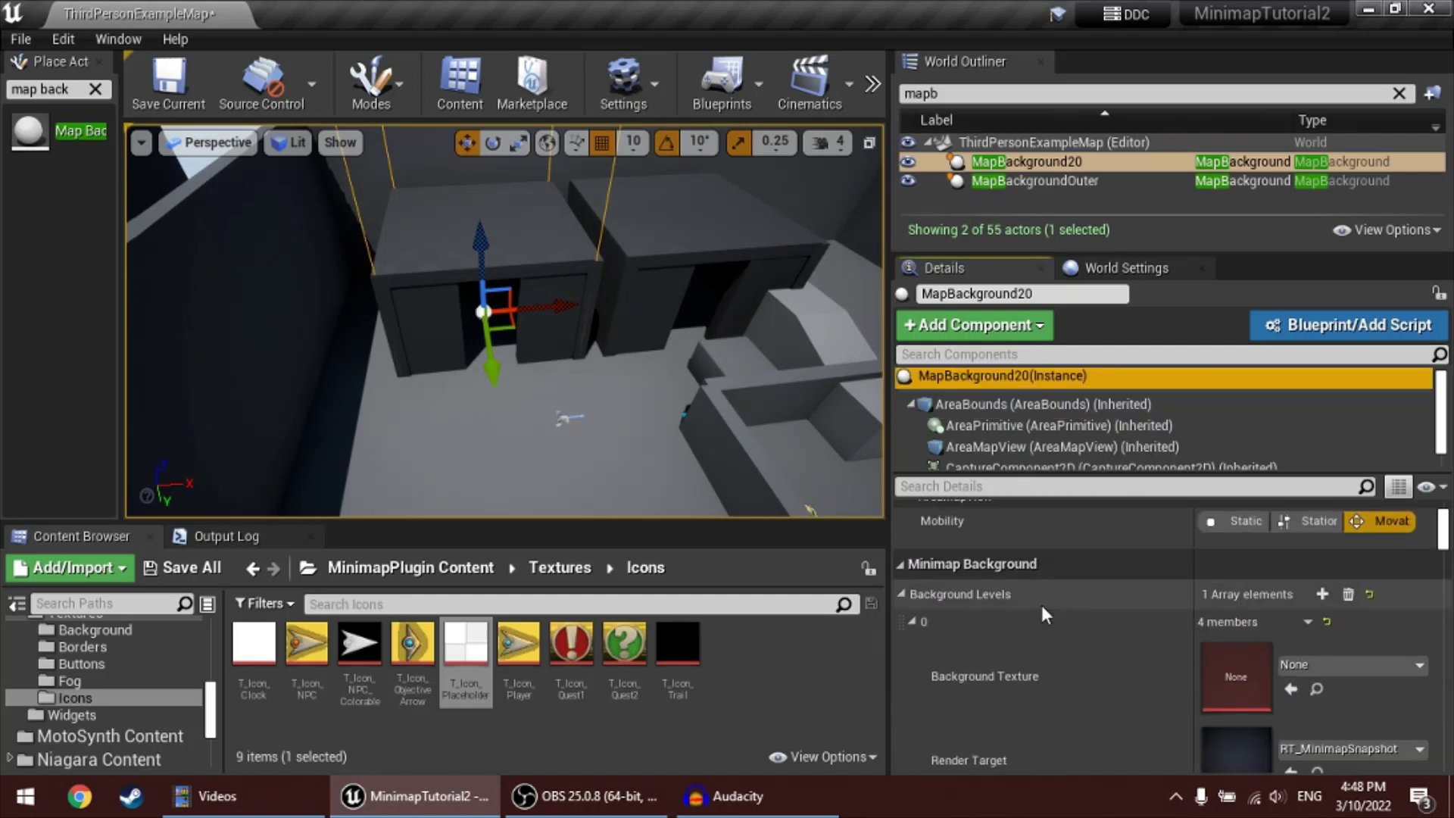
scroll(1052, 620, "down", 2)
scroll(975, 606, "up", 3)
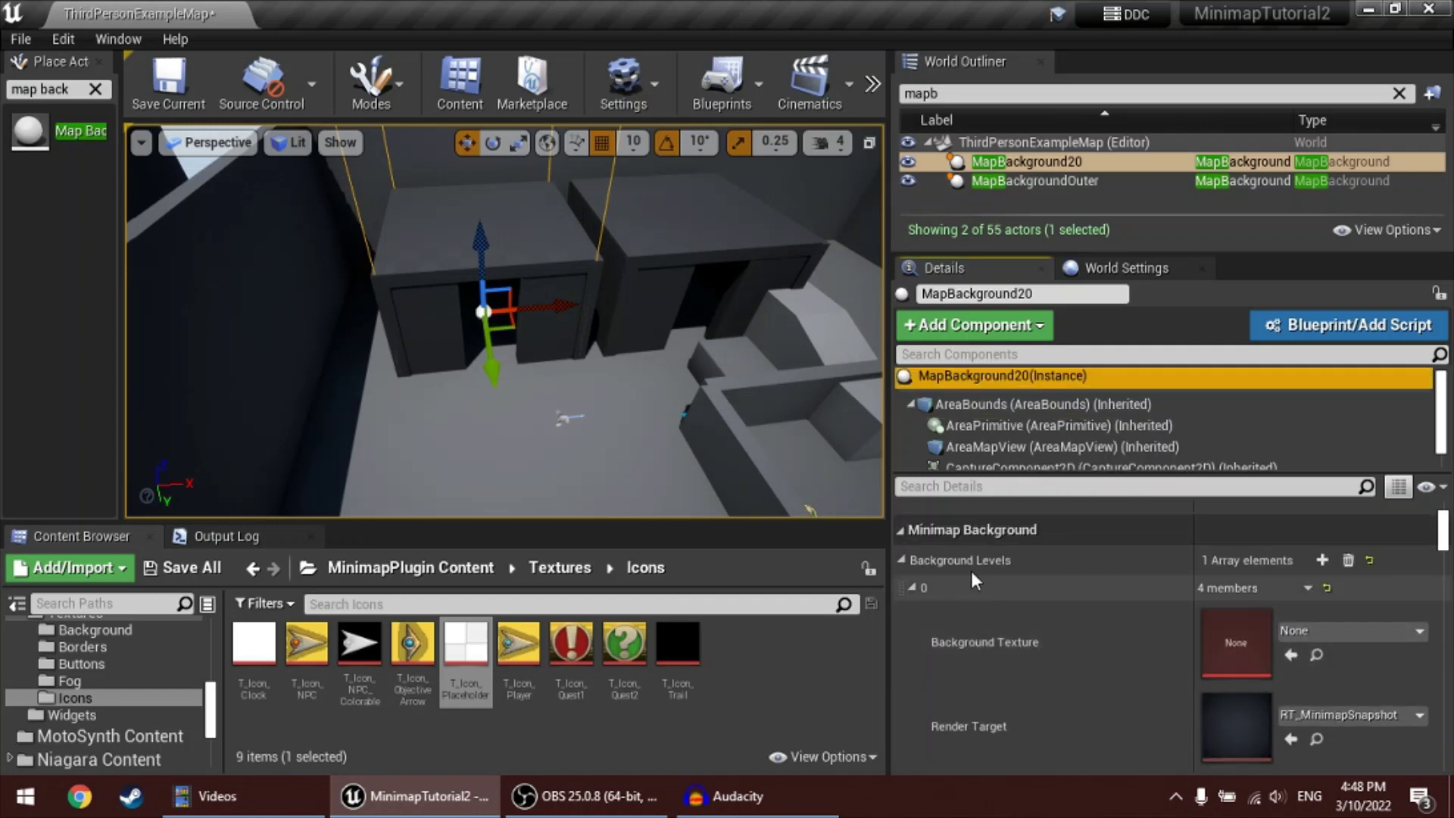
scroll(1009, 624, "down", 1)
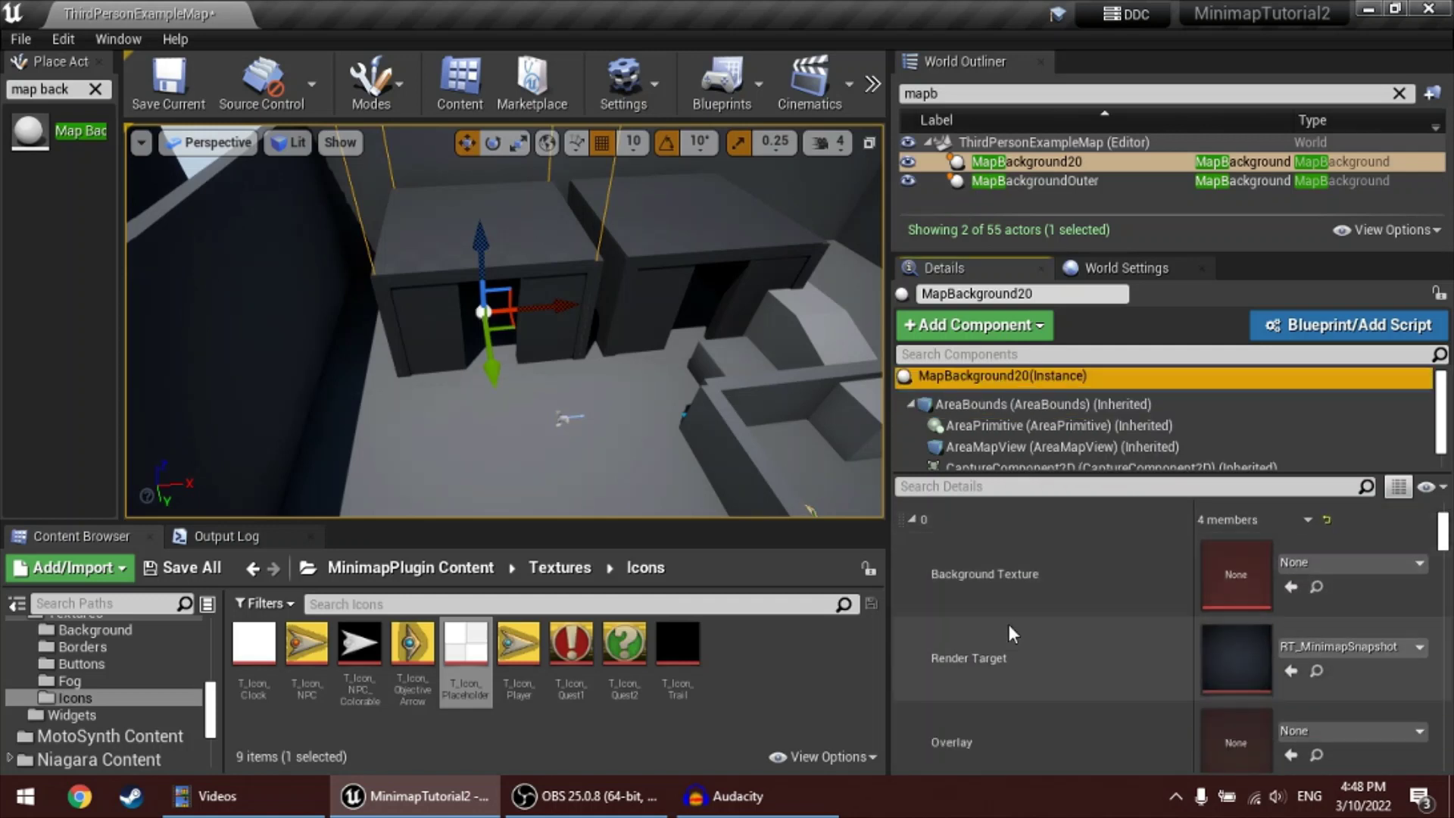
left_click(1316, 670)
Clear the Render Target of background level 0 on the new map background actor
left_click_drag(610, 363, 628, 333)
right_click_drag(611, 370, 659, 309)
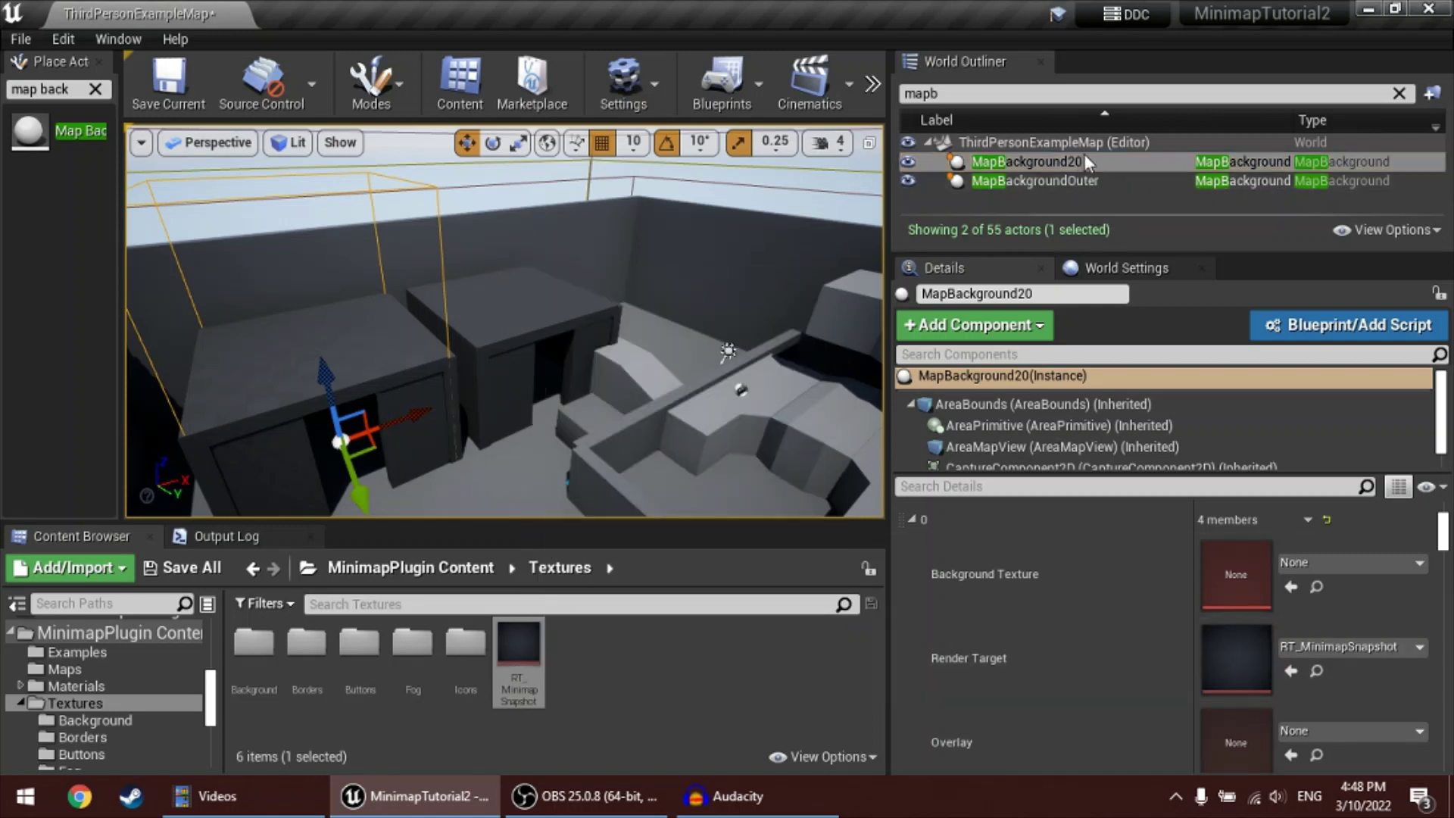
left_click(1042, 162)
left_click(1334, 648)
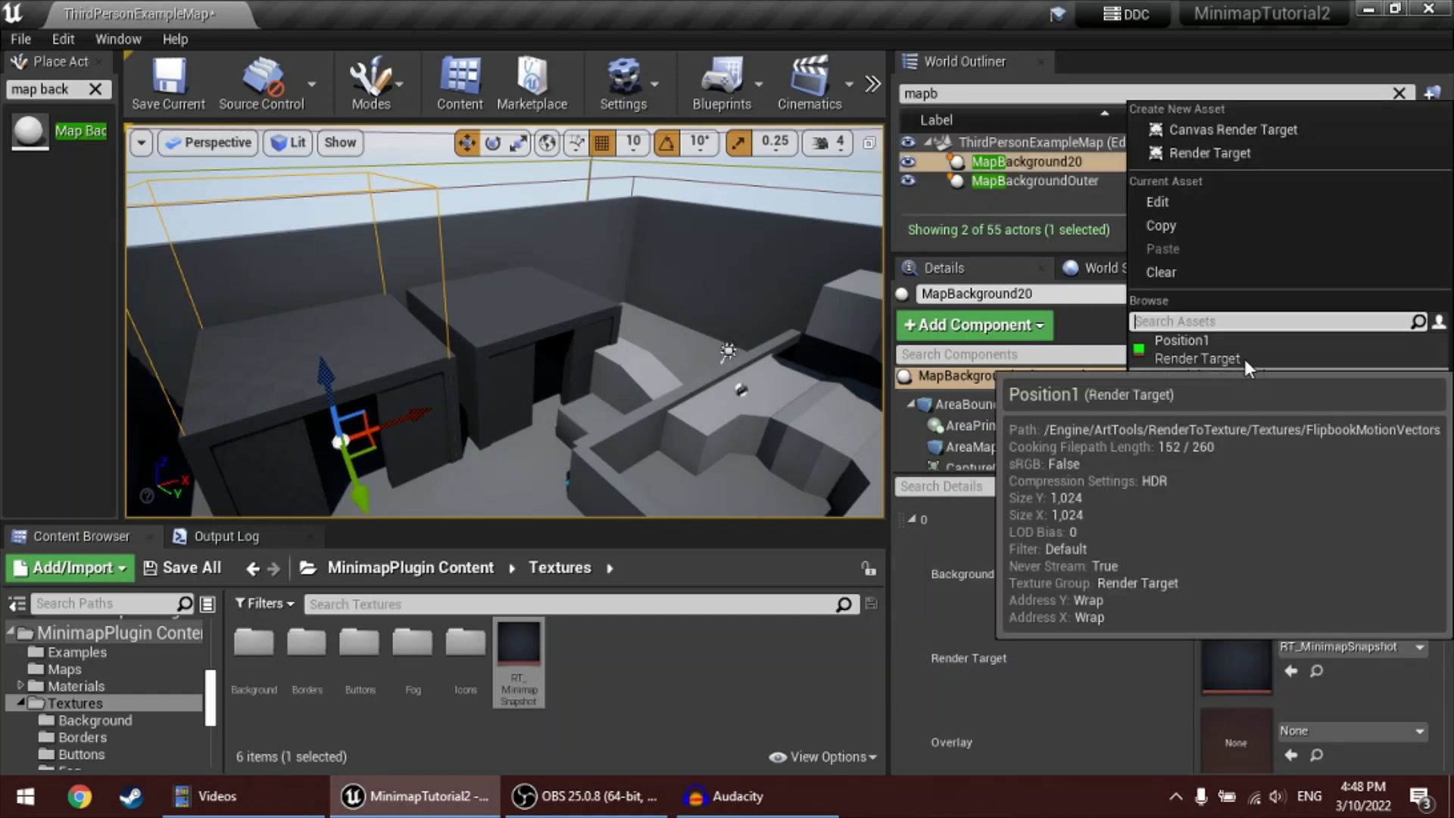
left_click(1173, 272)
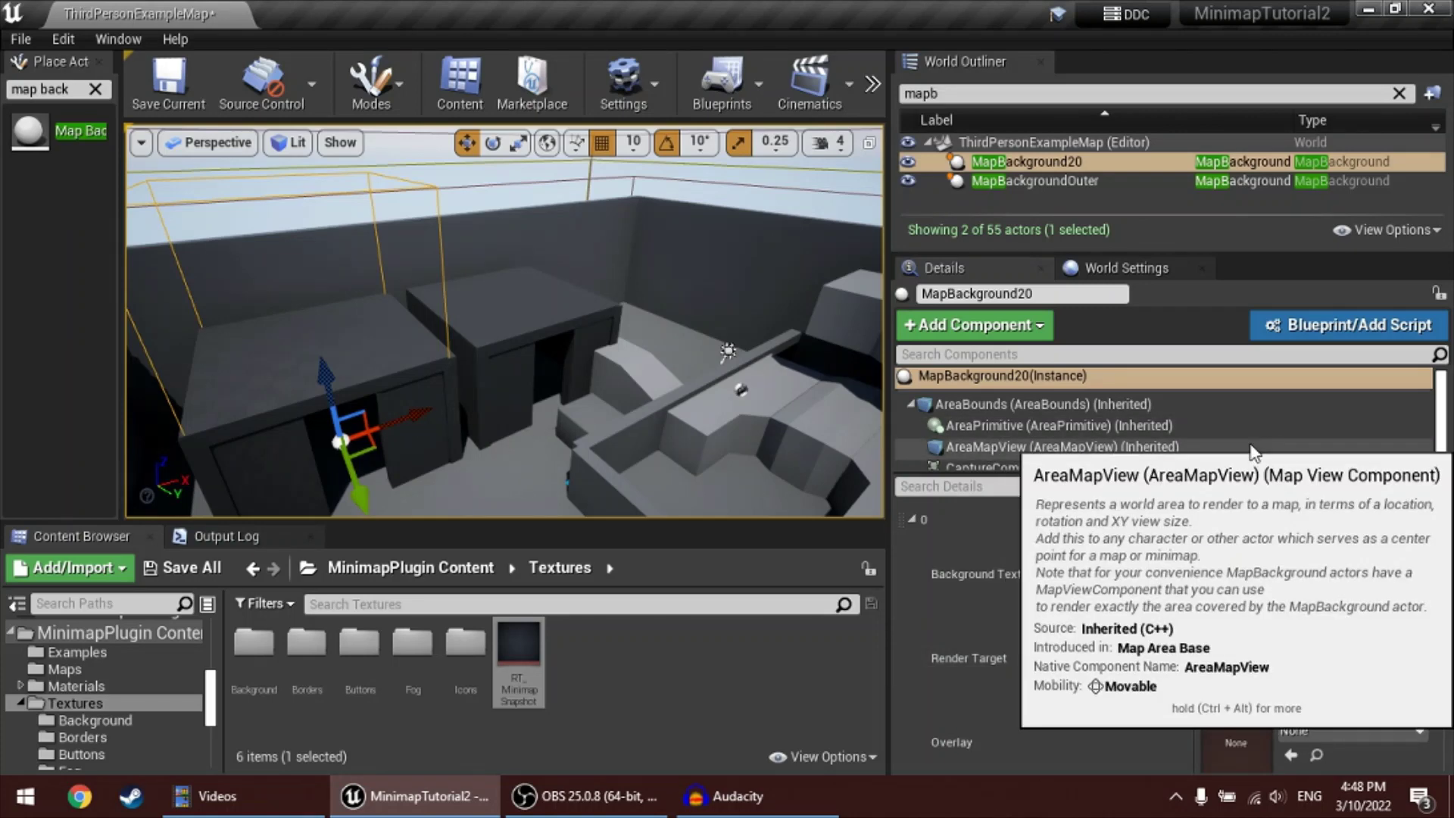
Reset the Texture Target of the map background's CaptureComponent2D component to None
scroll(1225, 451, "down", 1)
left_click(1130, 439)
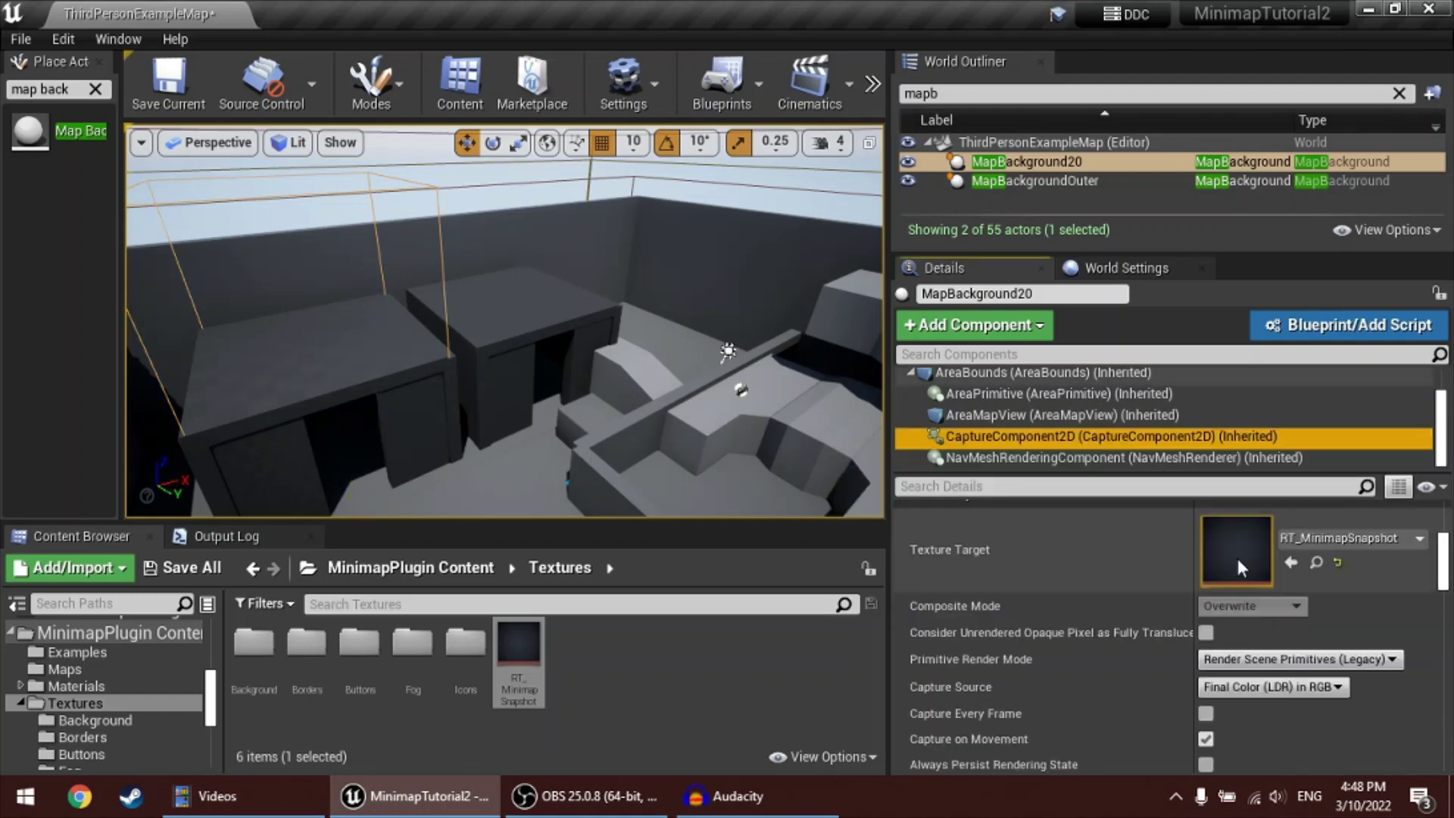
scroll(1110, 674, "up", 1)
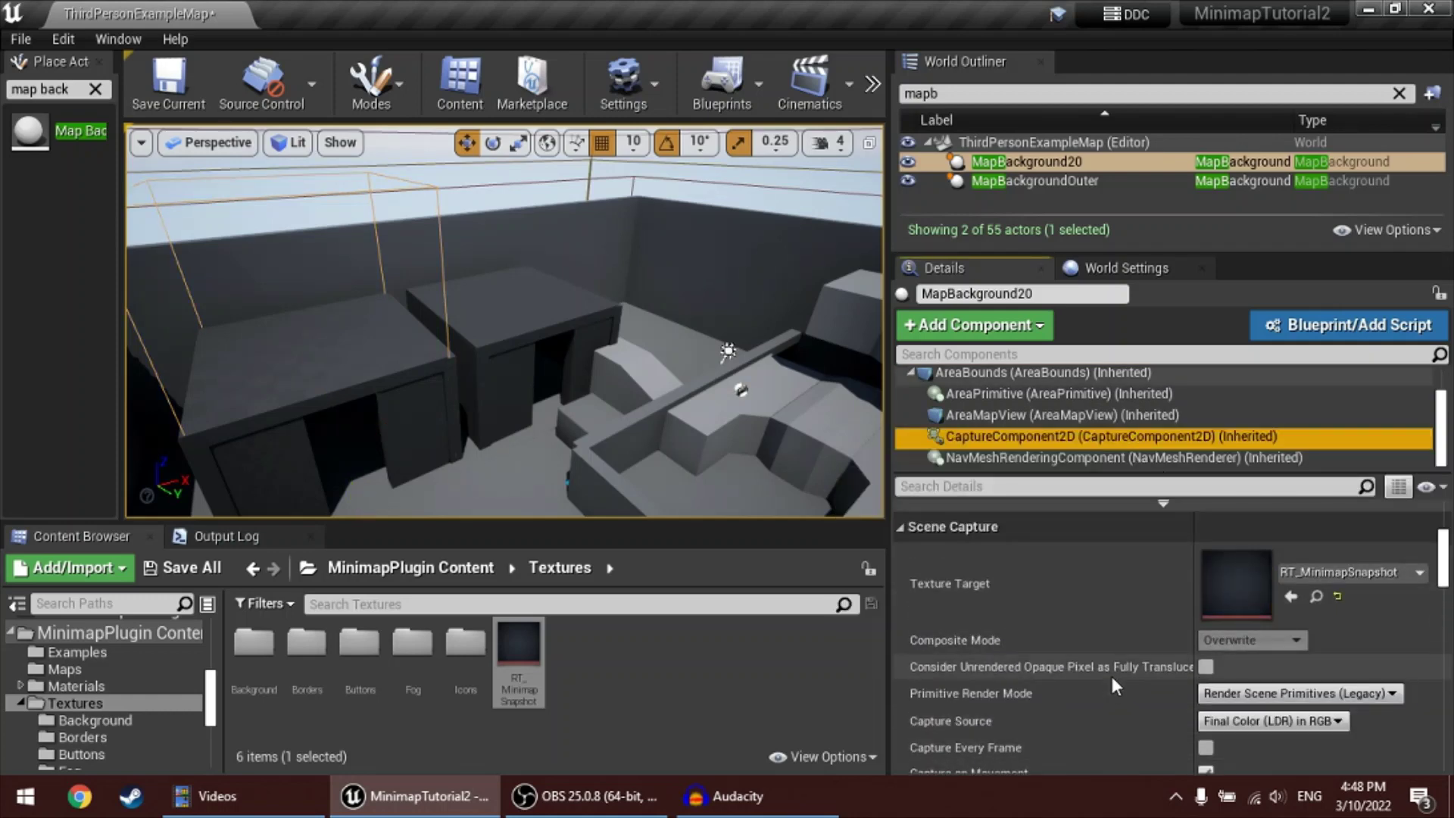
left_click(1335, 598)
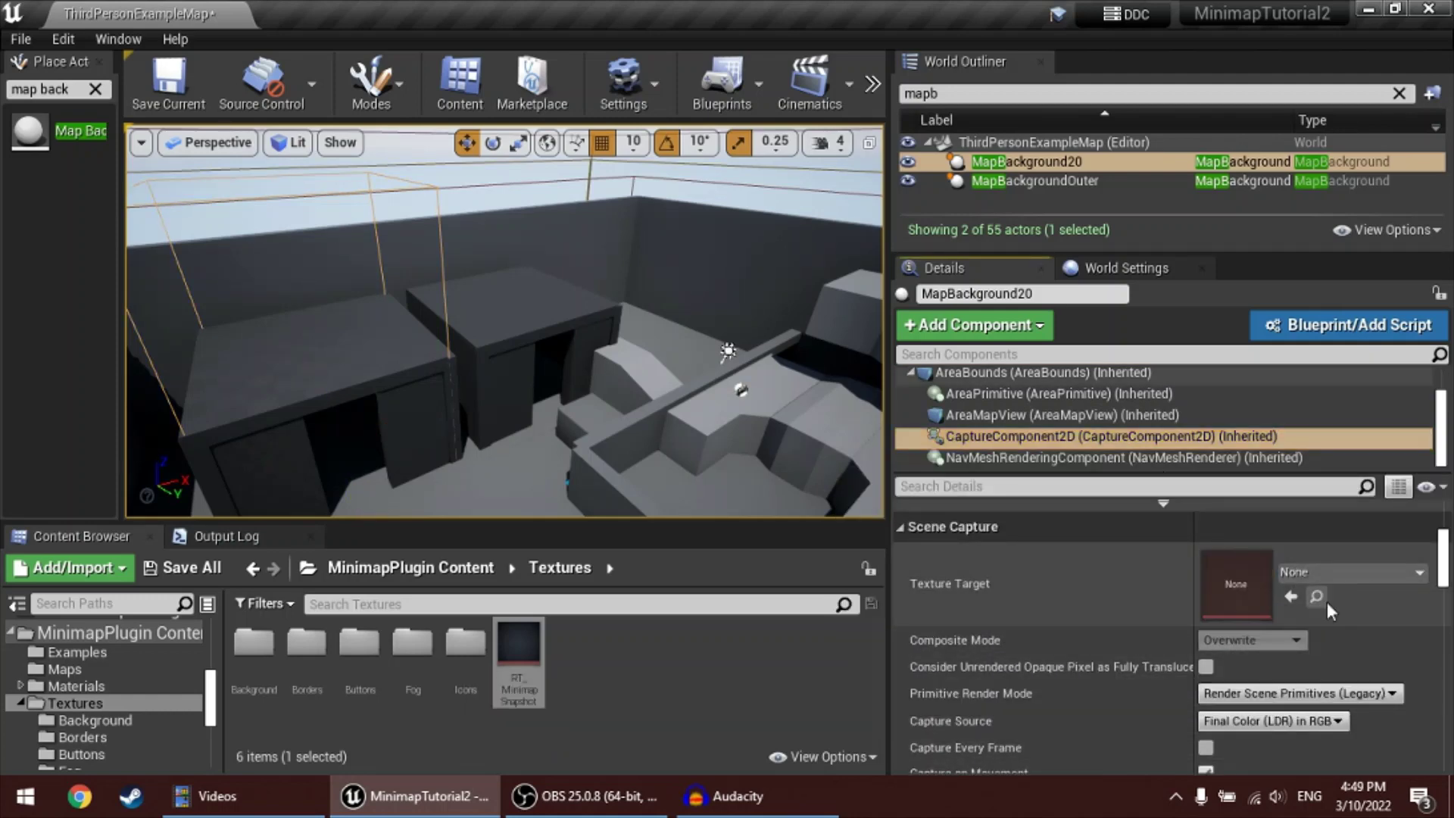
Set the Background Texture of background level 0 on the MapBackground20 actor to T_Icon_Placeholder
left_click(969, 377)
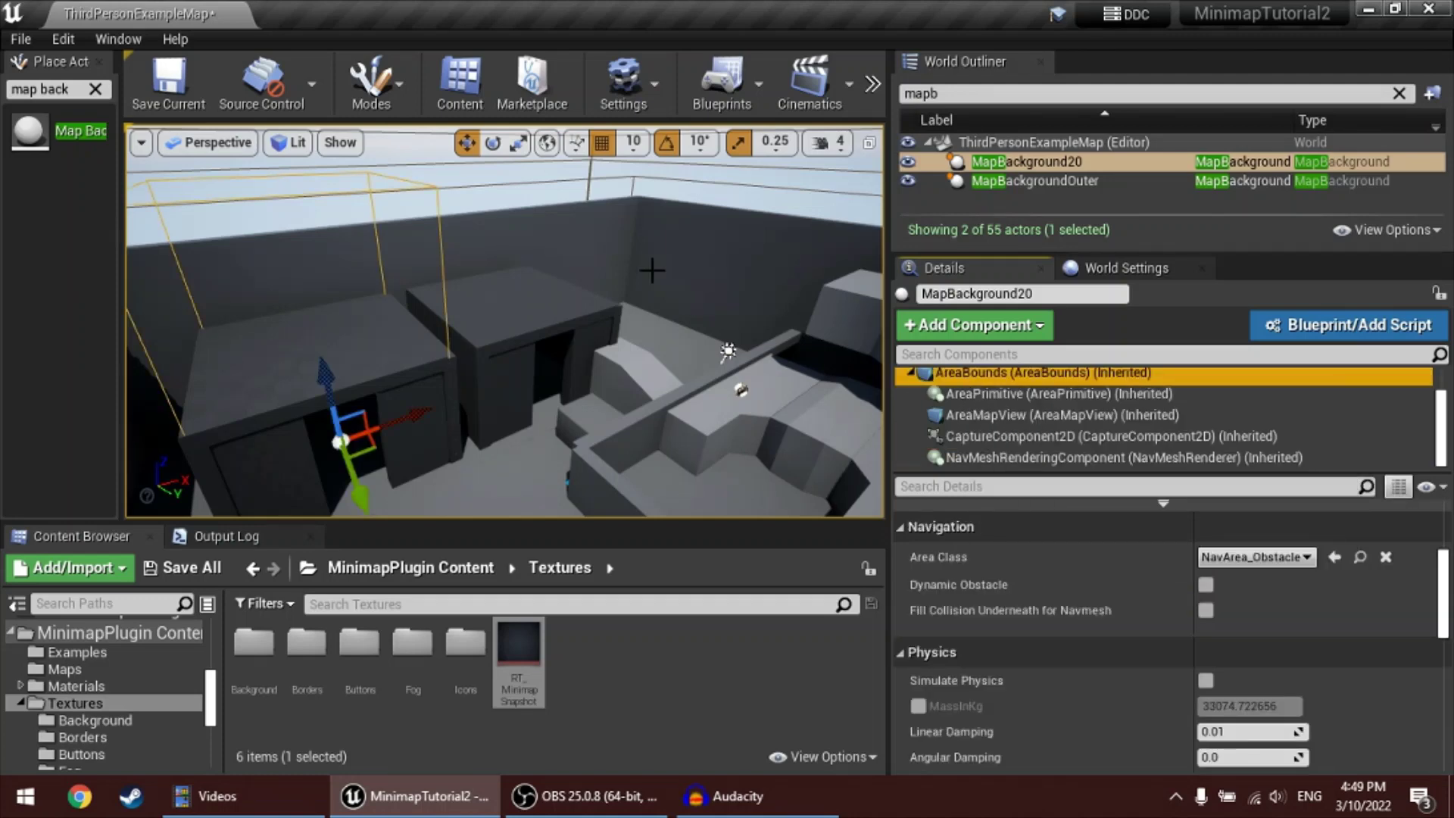
scroll(1110, 621, "up", 3)
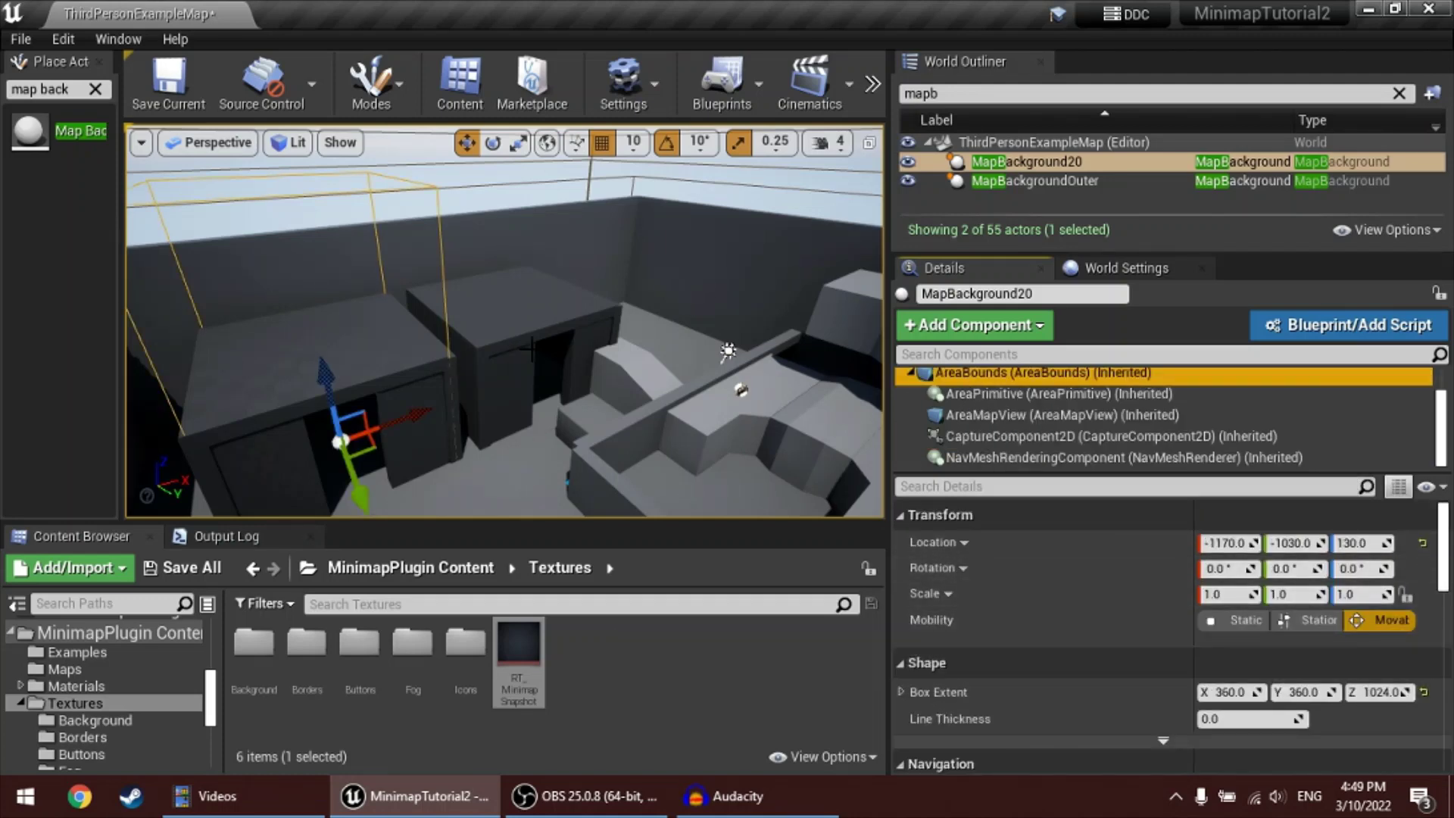
scroll(1033, 620, "down", 5)
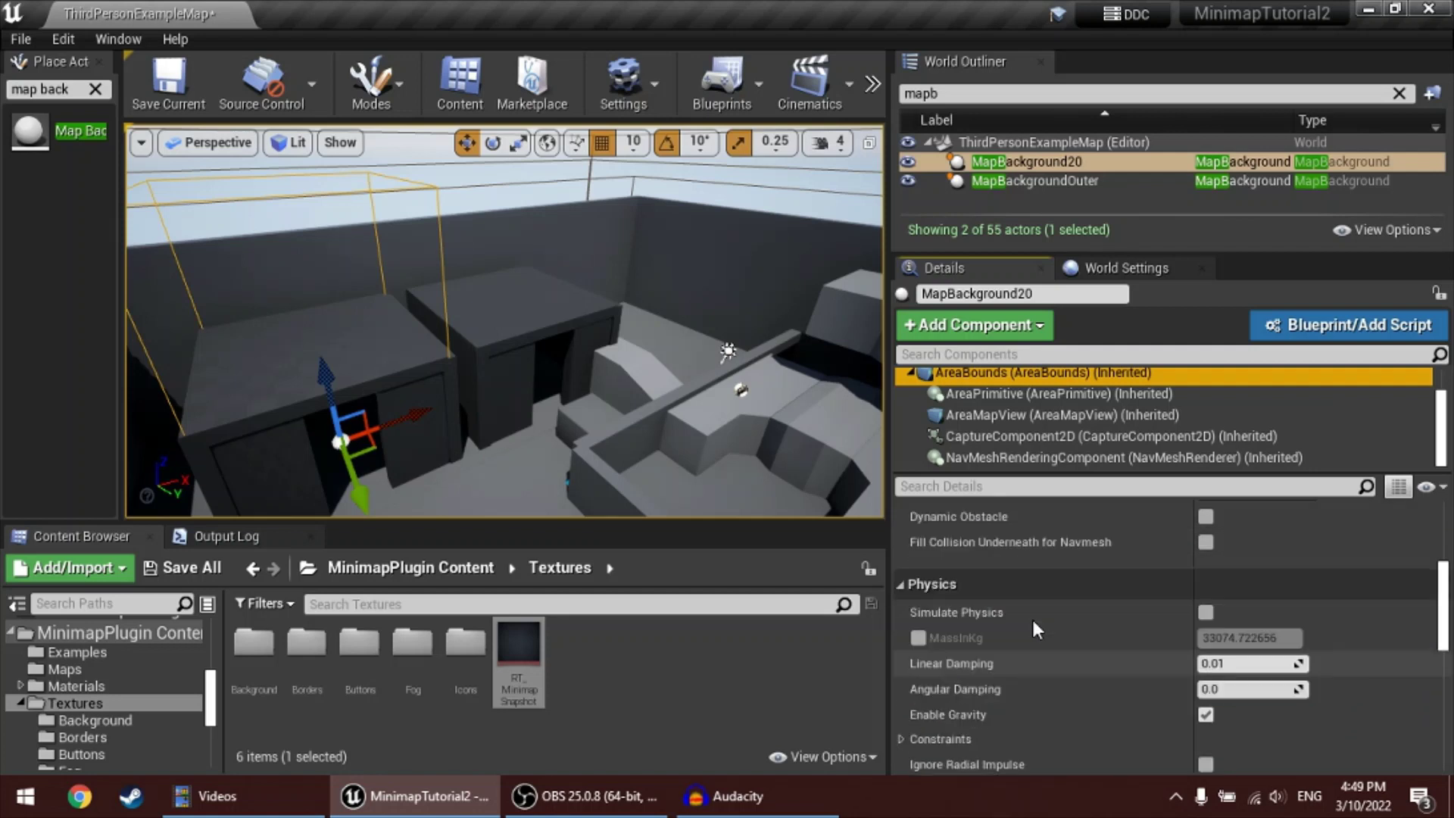
scroll(1031, 616, "up", 5)
scroll(1060, 401, "up", 1)
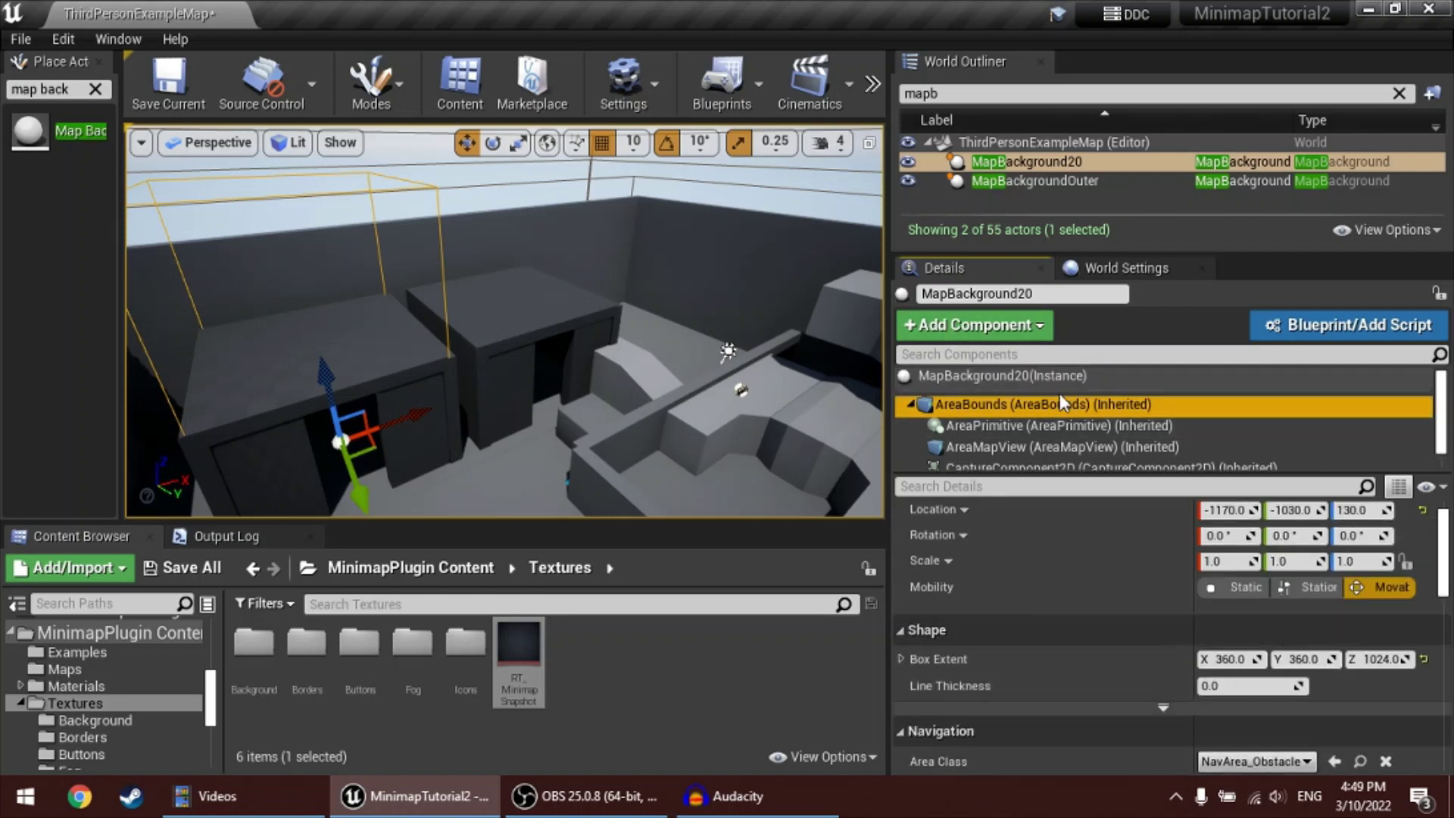
double_click(1036, 375)
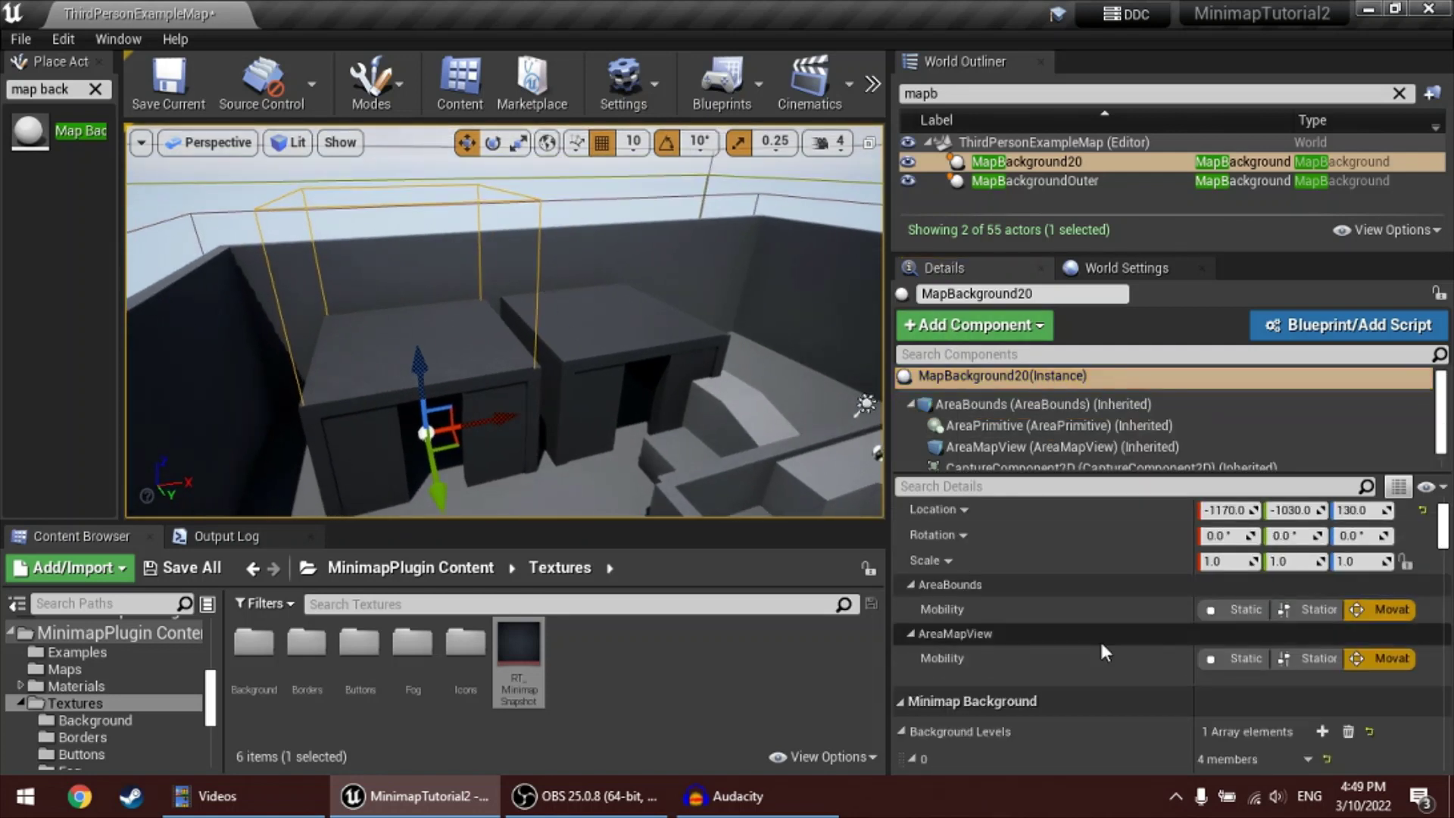
scroll(1100, 636, "down", 4)
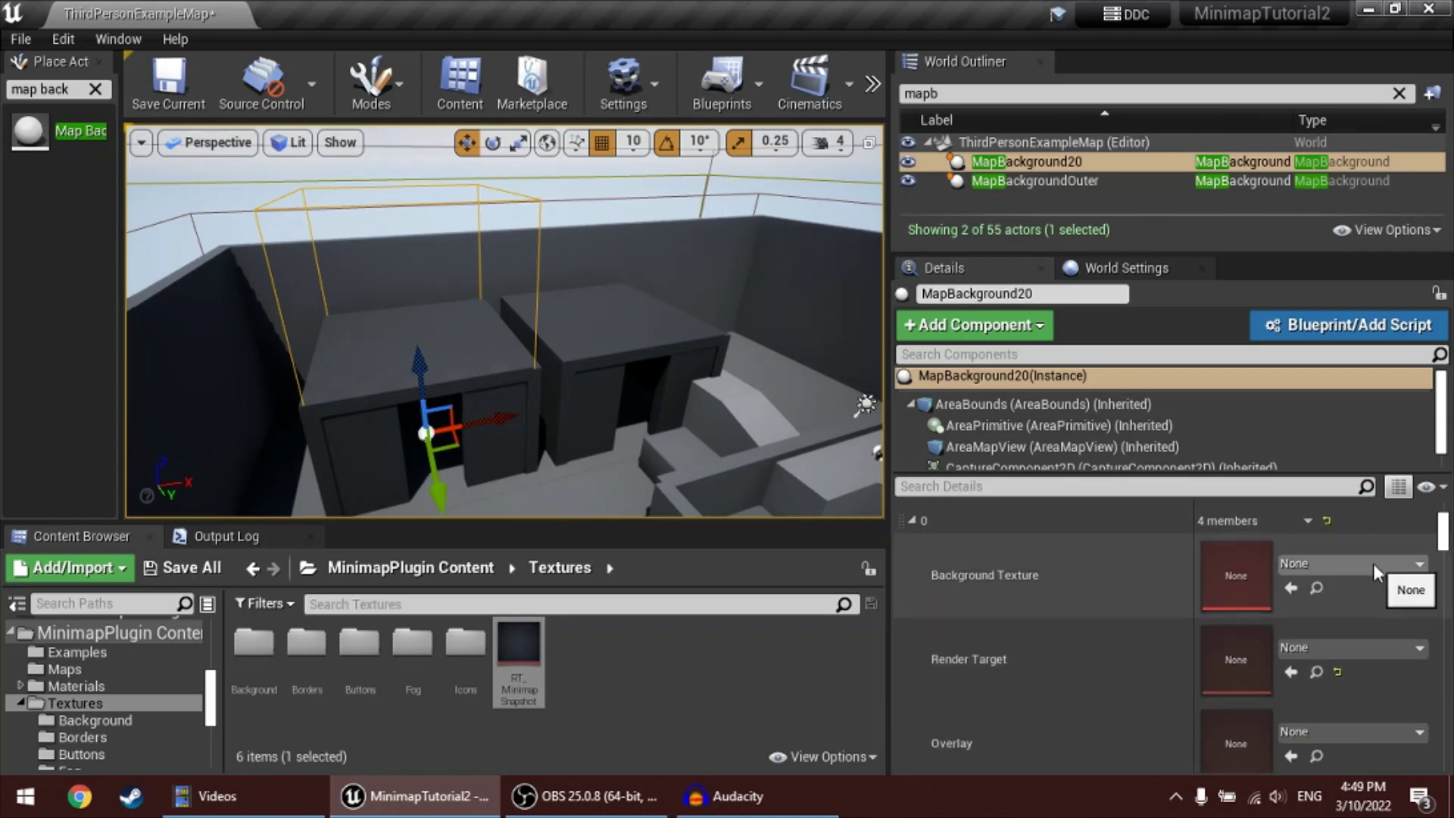
left_click(1373, 564)
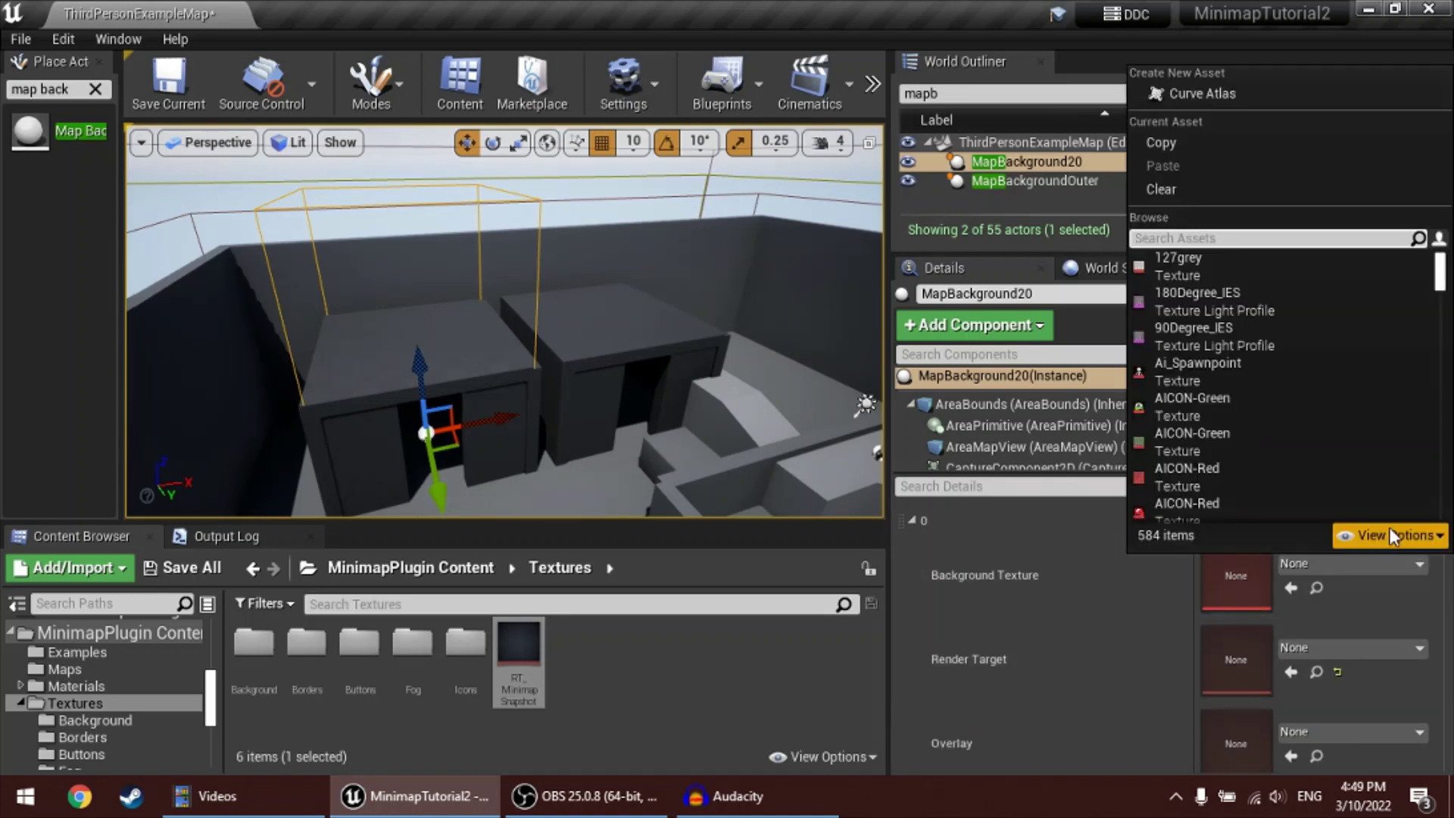
left_click(1390, 531)
left_click(1390, 532)
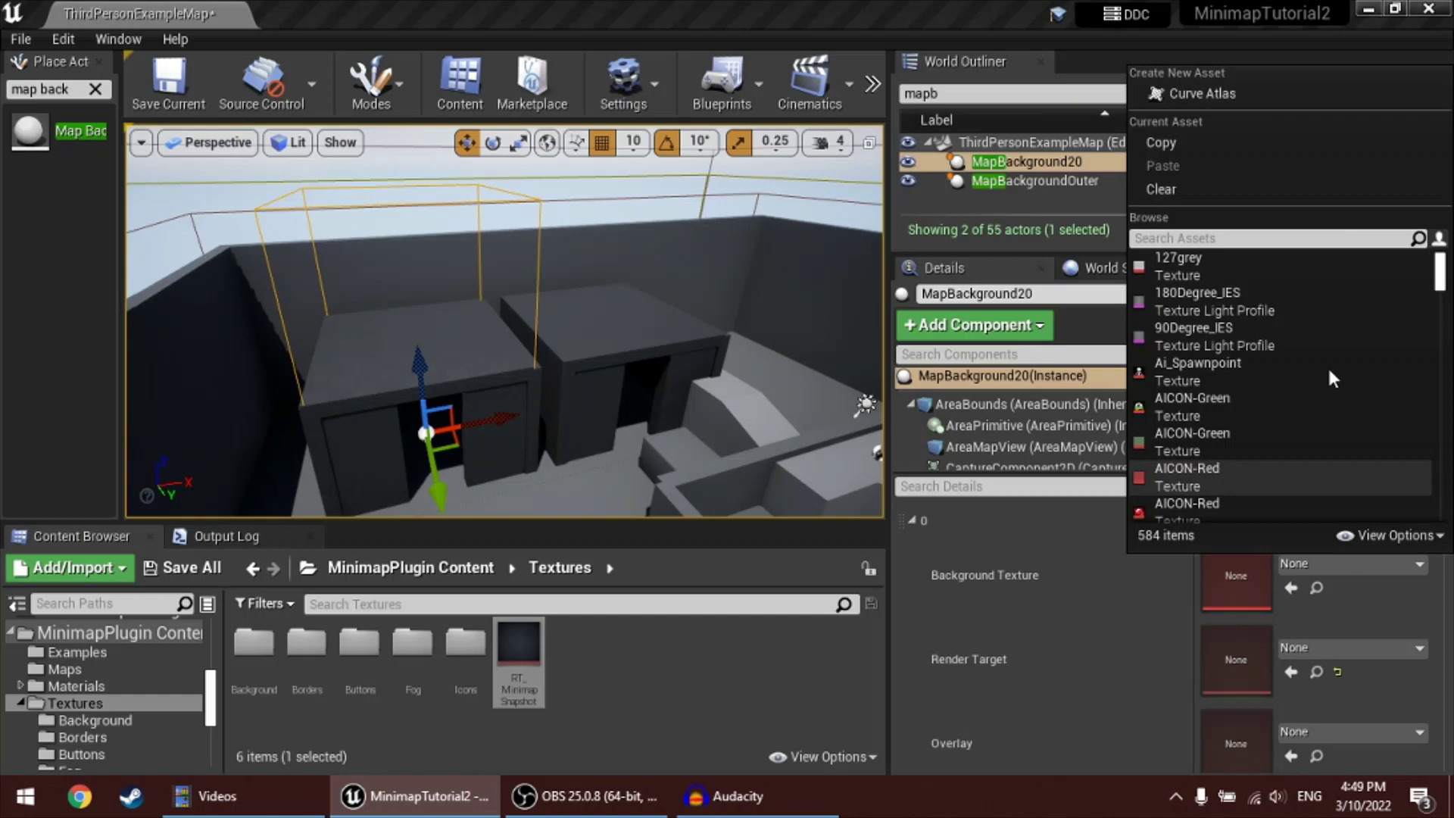
type("t")
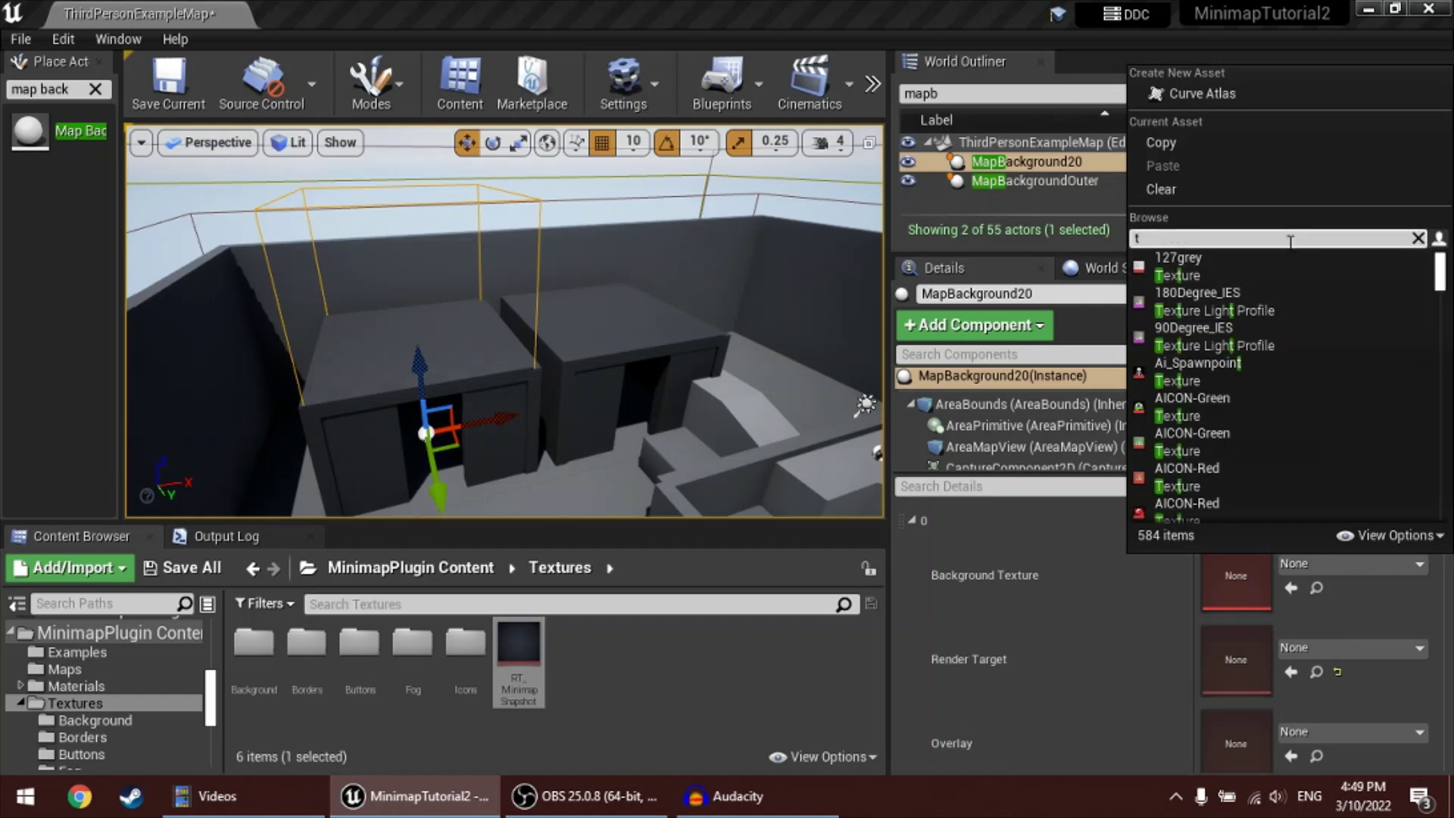
type("_icon_")
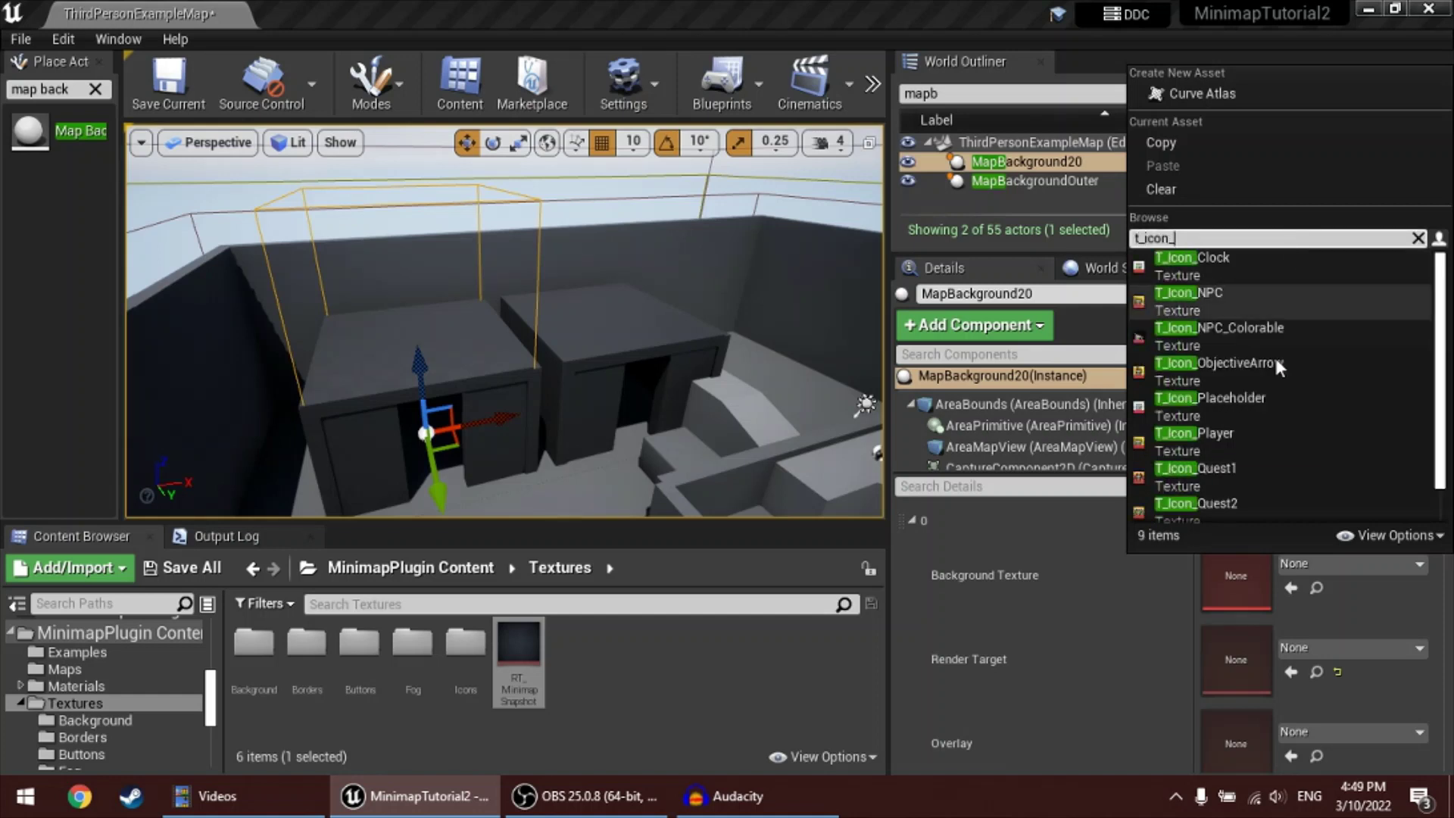
left_click(1243, 406)
Locate the T_Icon_Placeholder texture in the Content Browser and open it to inspect the image, closing it again
left_click(1315, 591)
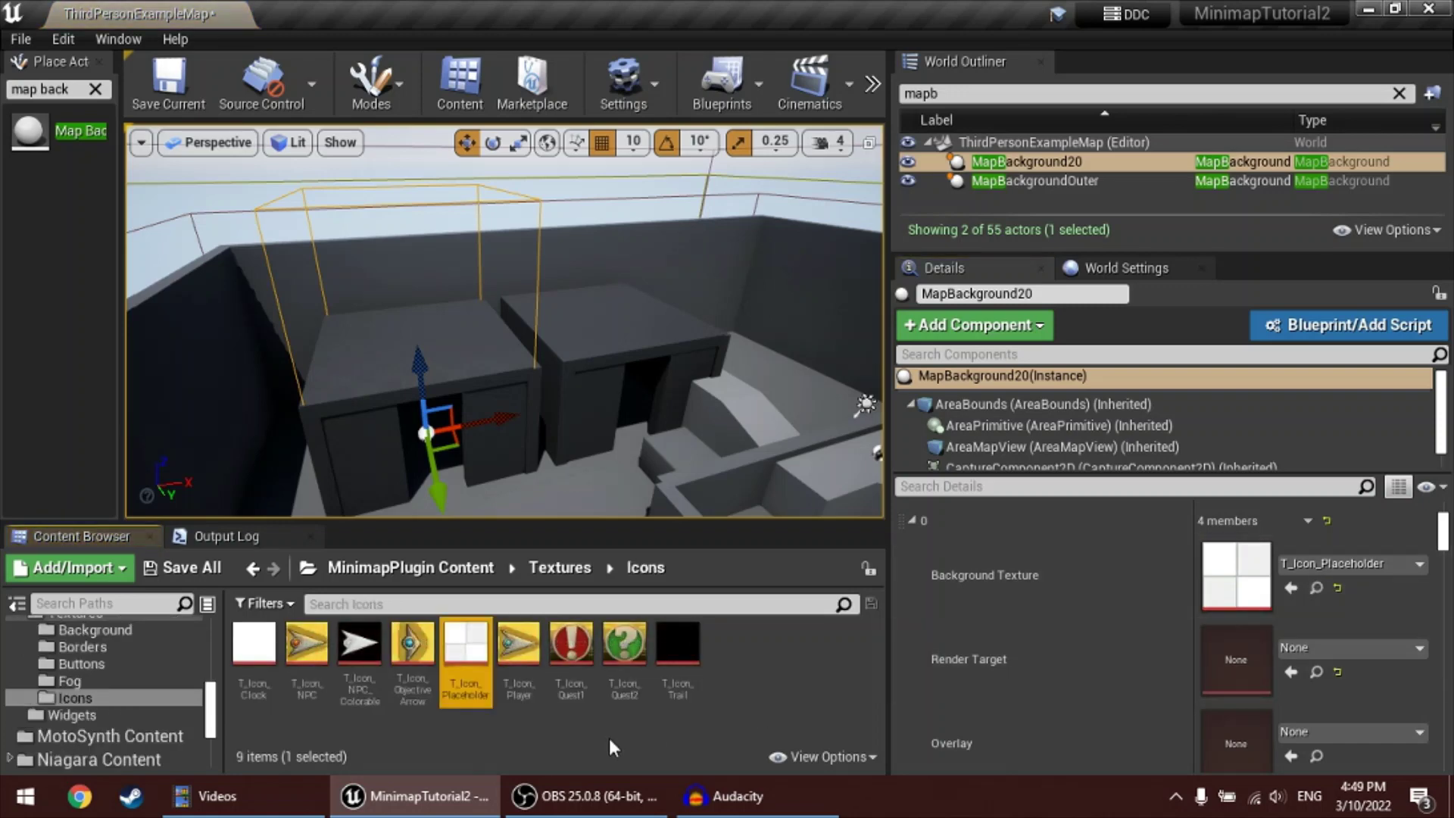
double_click(469, 653)
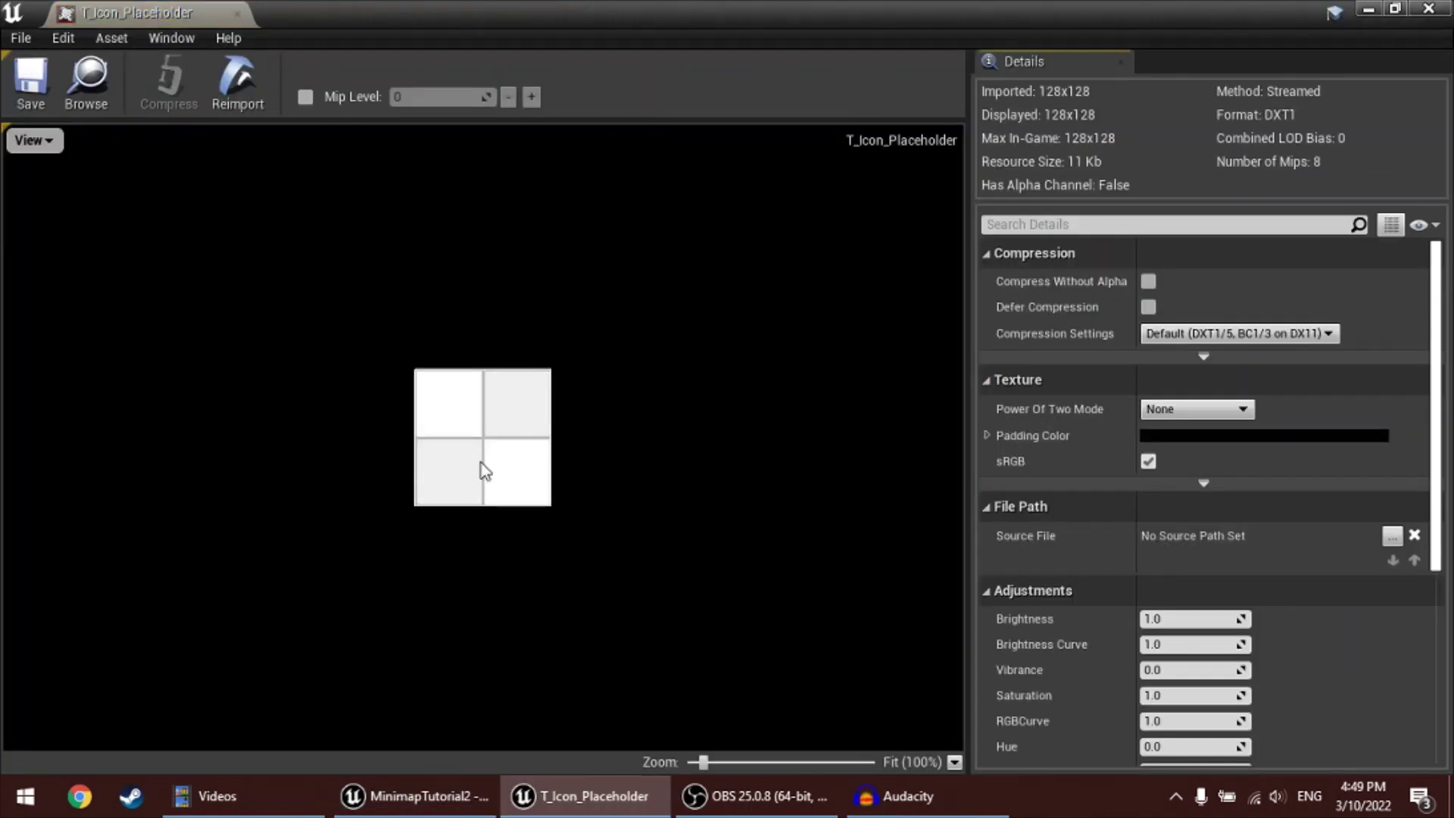
left_click(237, 15)
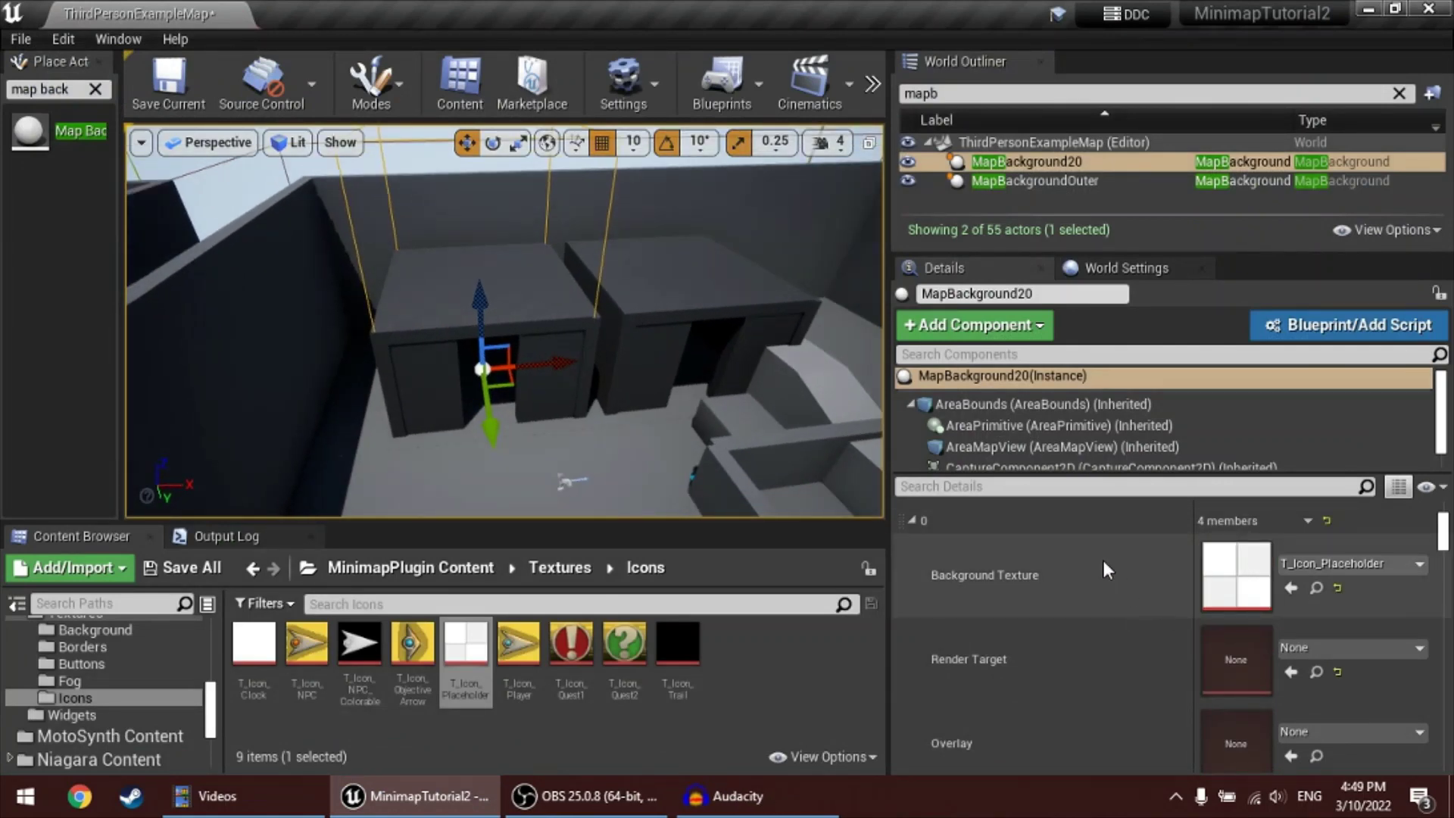
right_click_drag(778, 427, 842, 424)
mouse_move(650, 384)
right_mouse_down()
mouse_move(605, 385)
mouse_move(644, 401)
mouse_move(650, 385)
right_mouse_up()
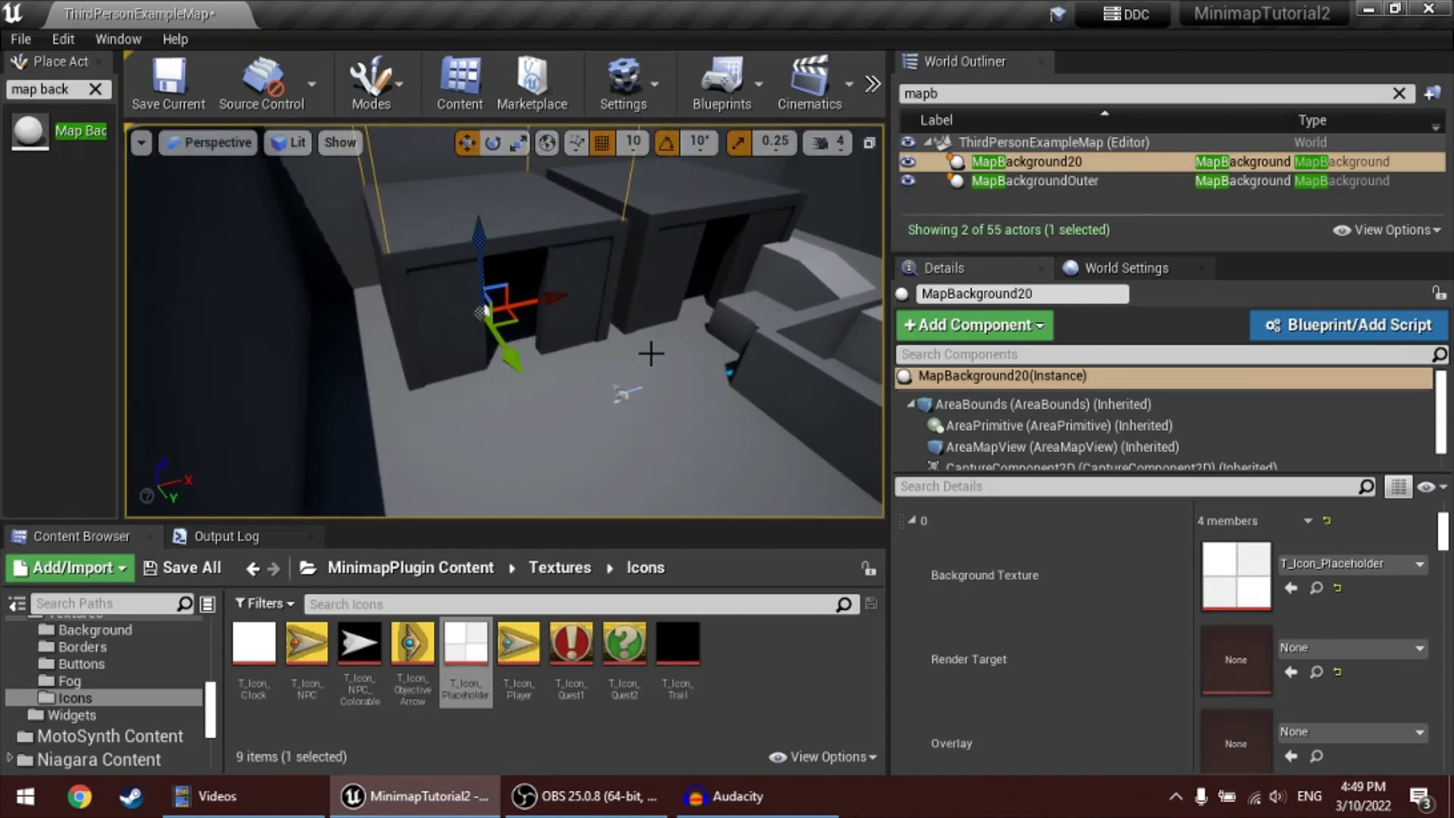
right_click_drag(651, 353, 658, 307)
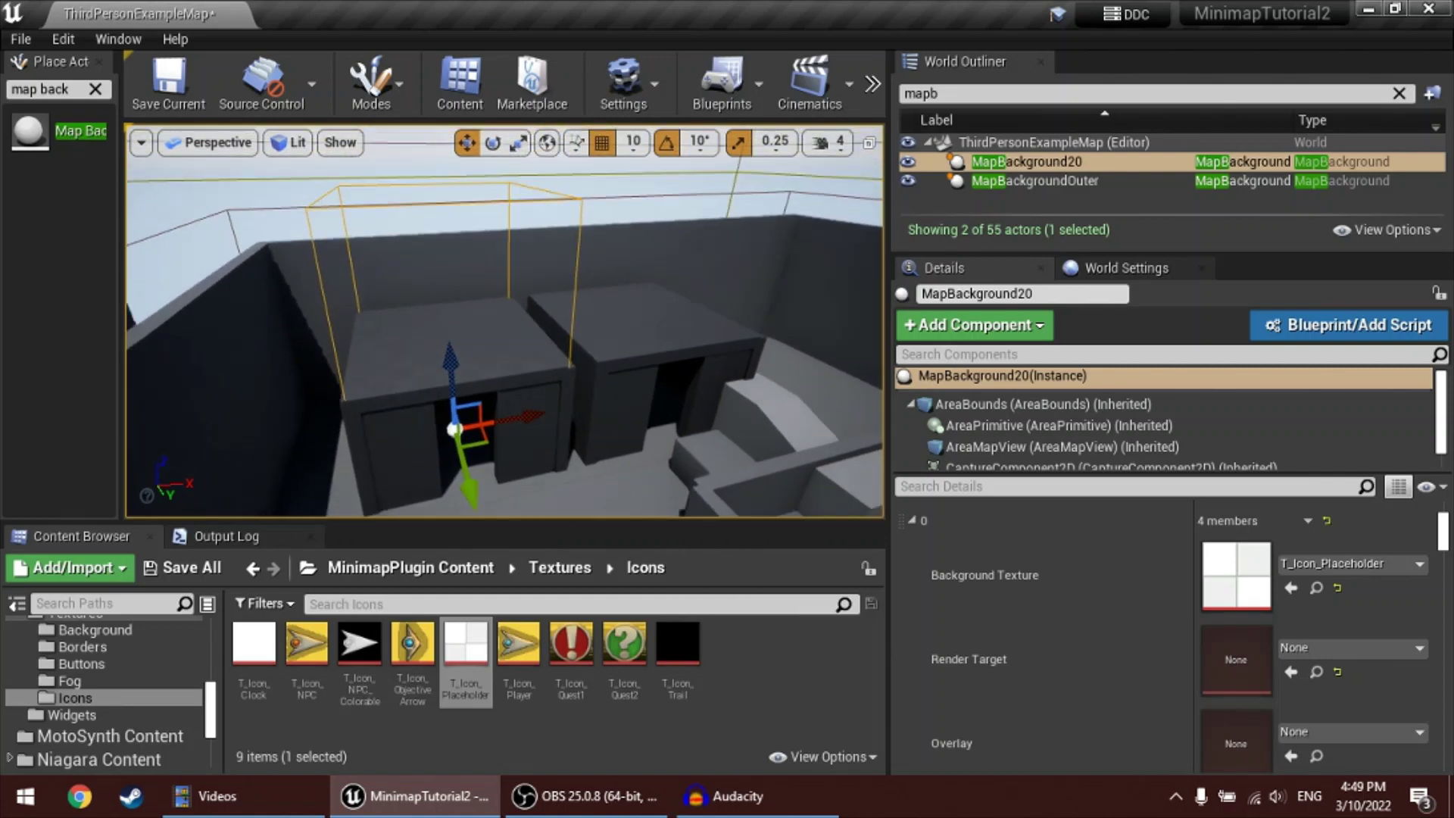
right_click_drag(652, 384, 650, 353)
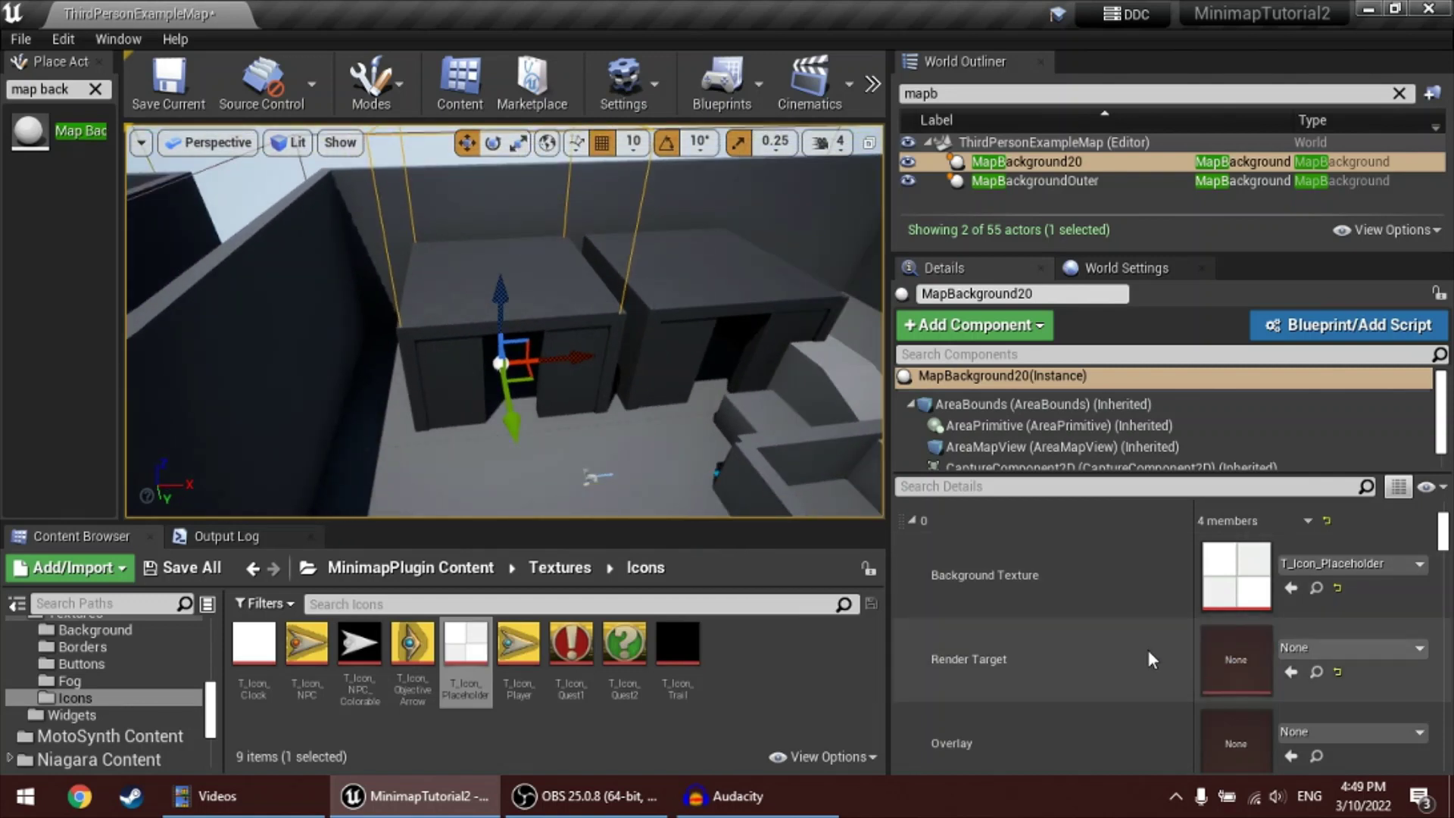
Set the Background Priority of the MapBackground20 actor to 1
left_click(1083, 181)
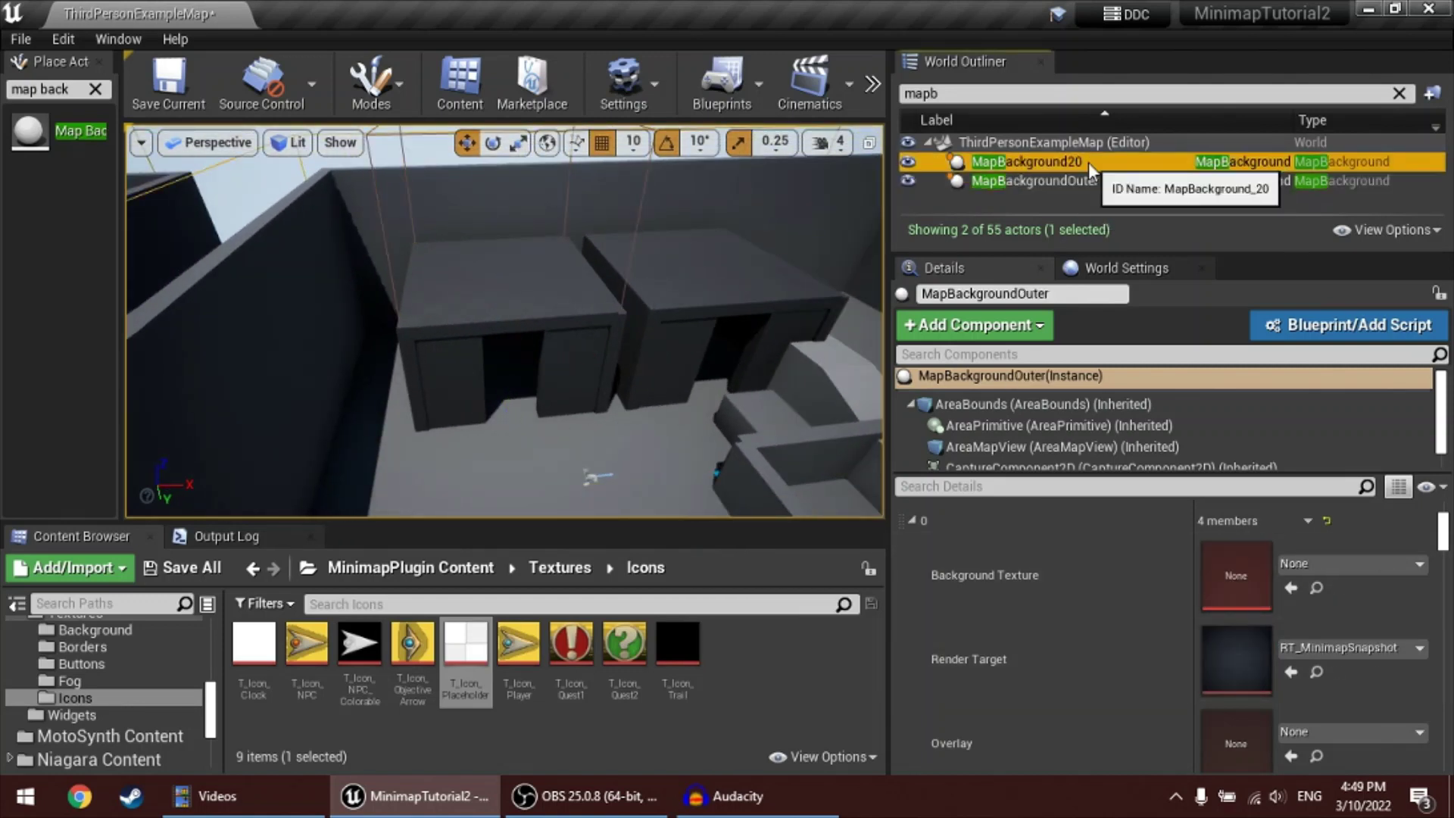
left_click(1088, 162)
right_click_drag(569, 199, 569, 231)
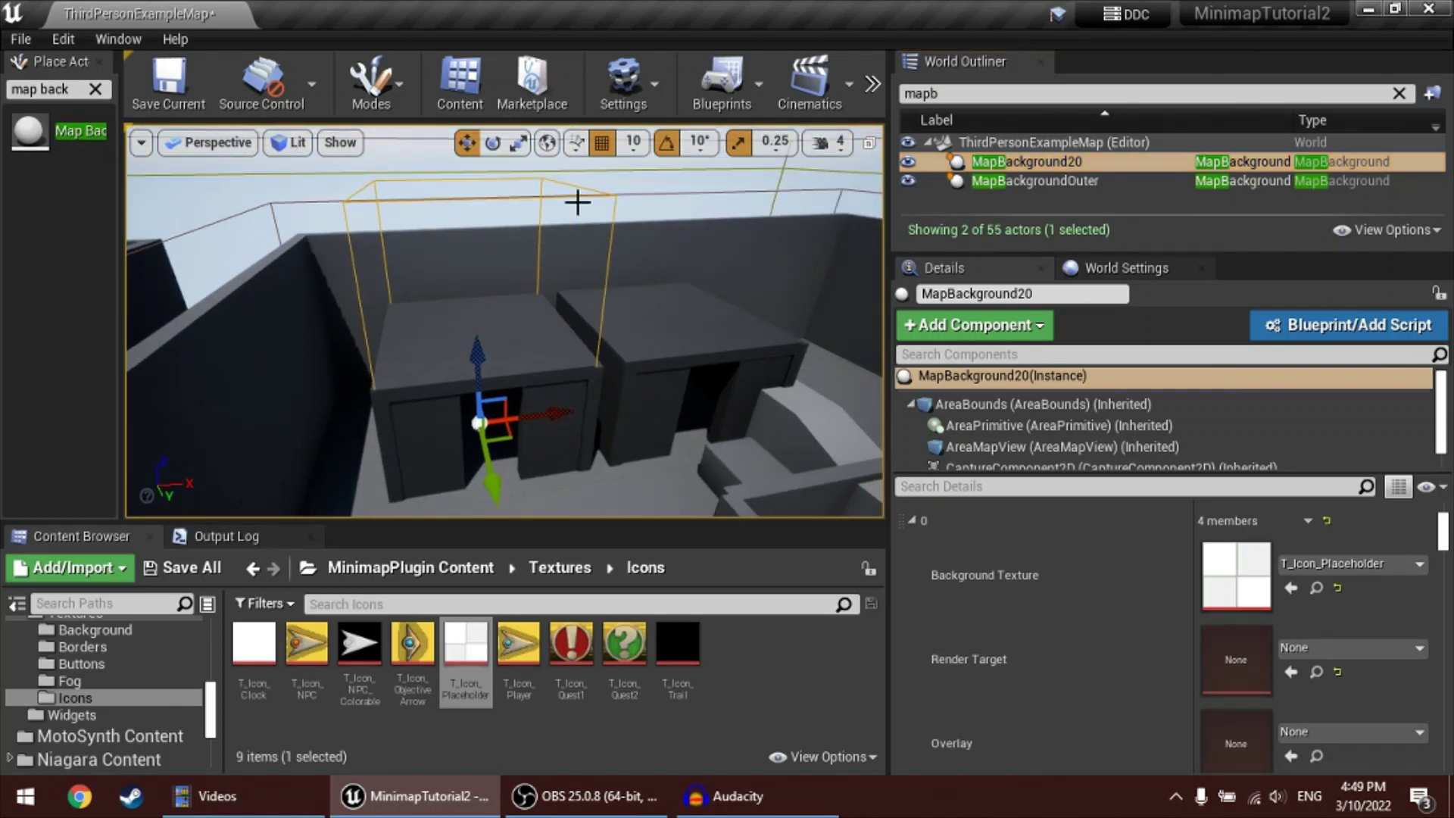
scroll(1165, 697, "down", 5)
scroll(1147, 702, "down", 2)
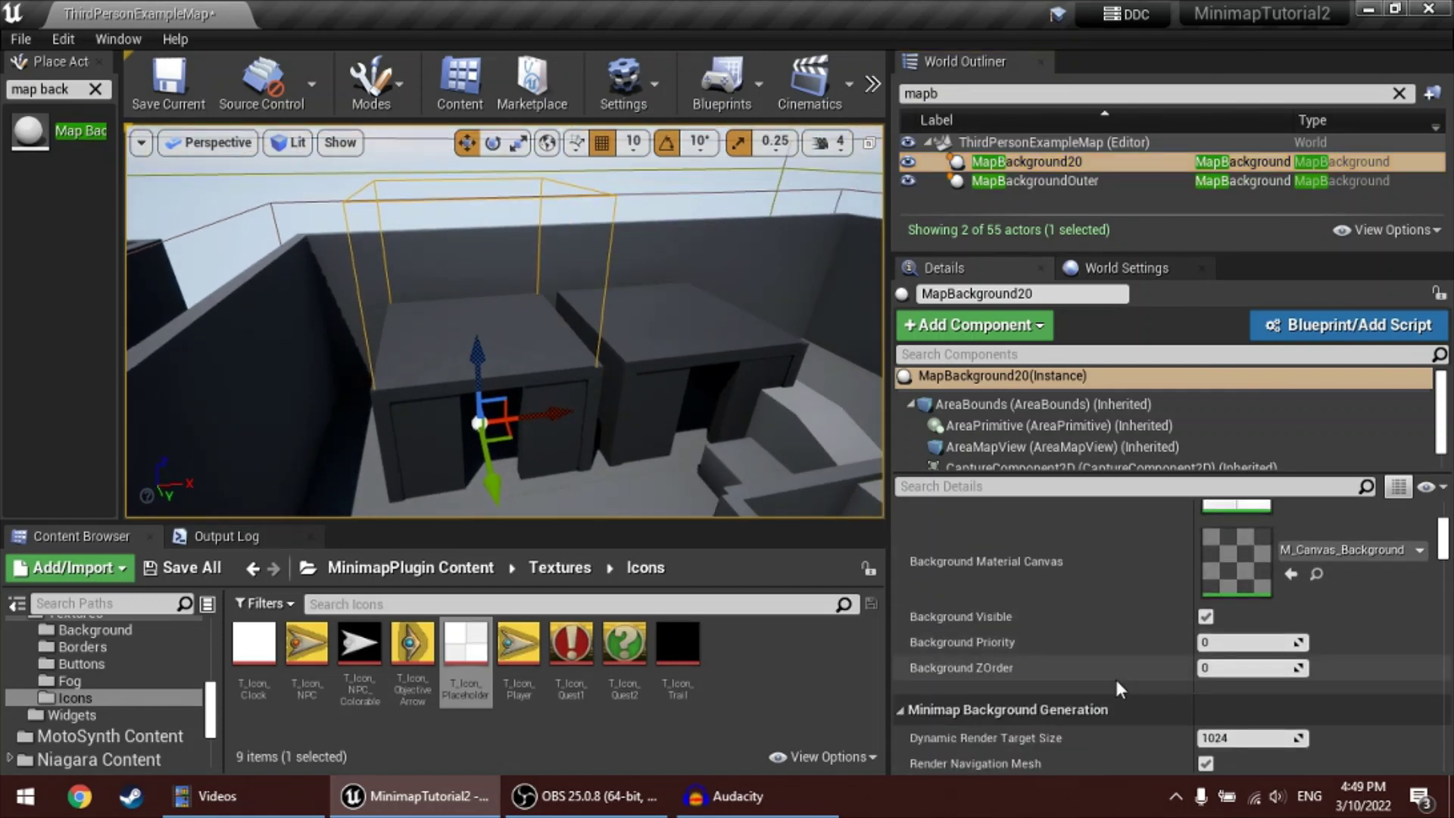
mouse_move(947, 645)
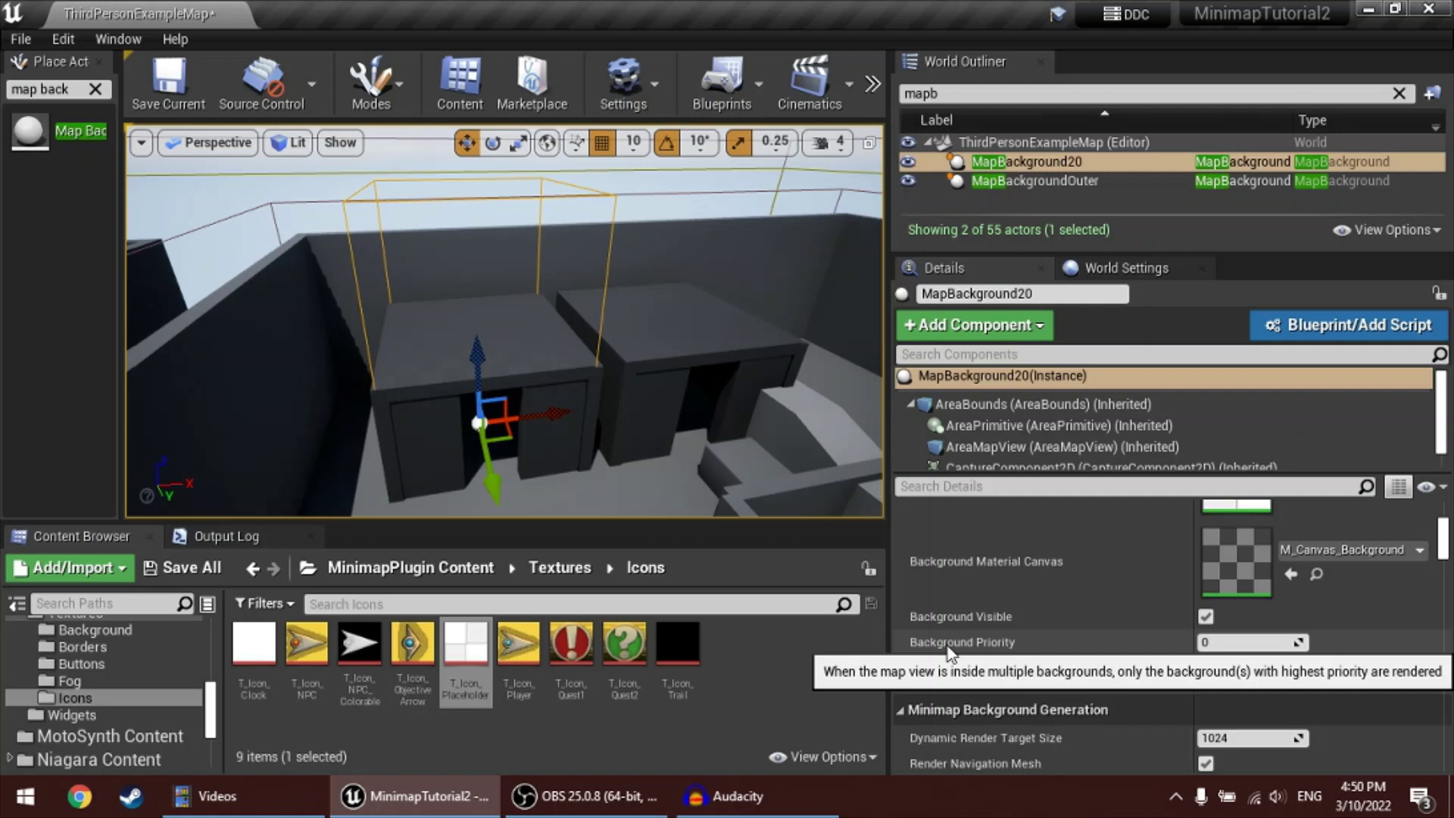
left_click(1237, 642)
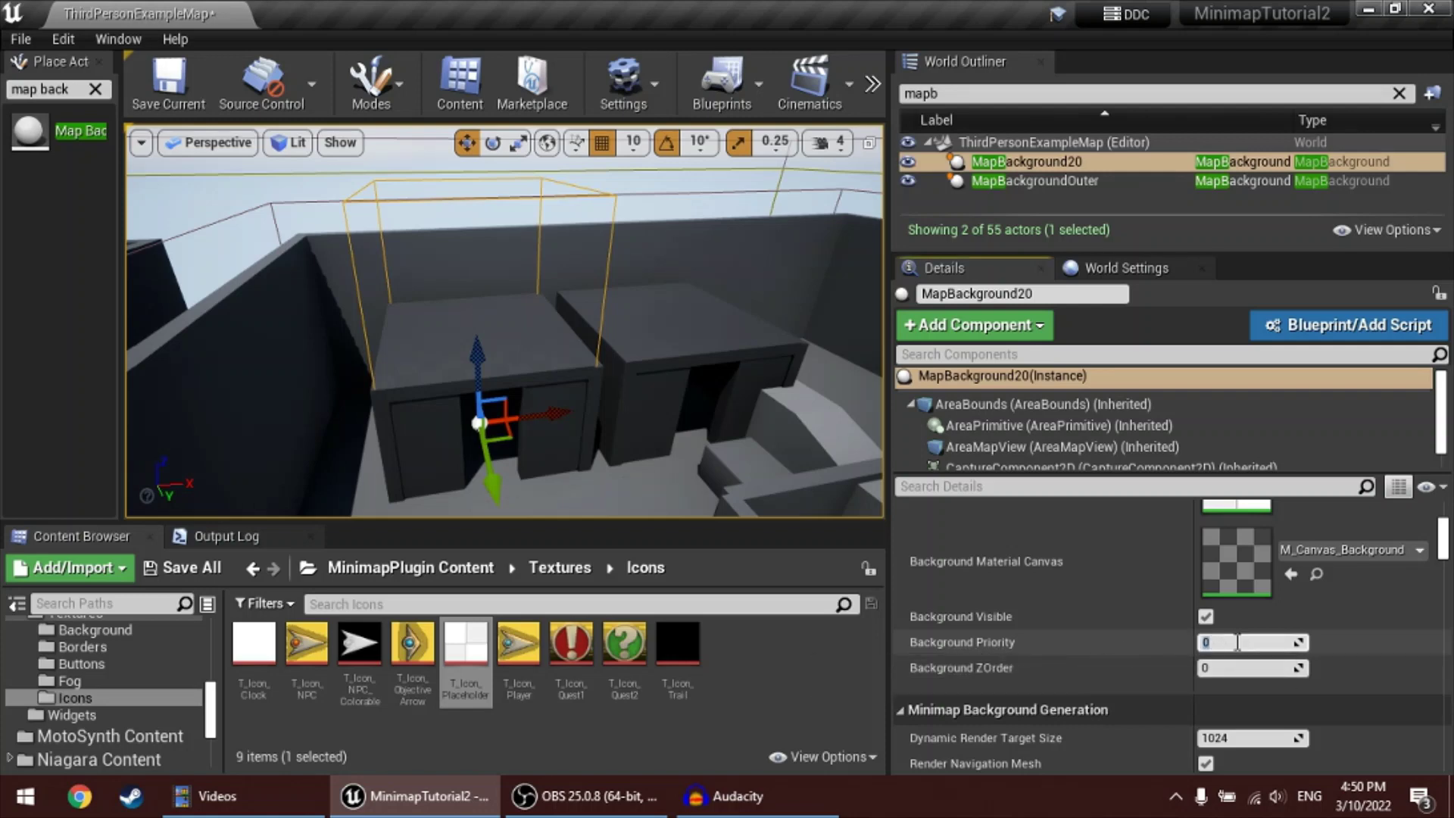
type("1")
key("Return")
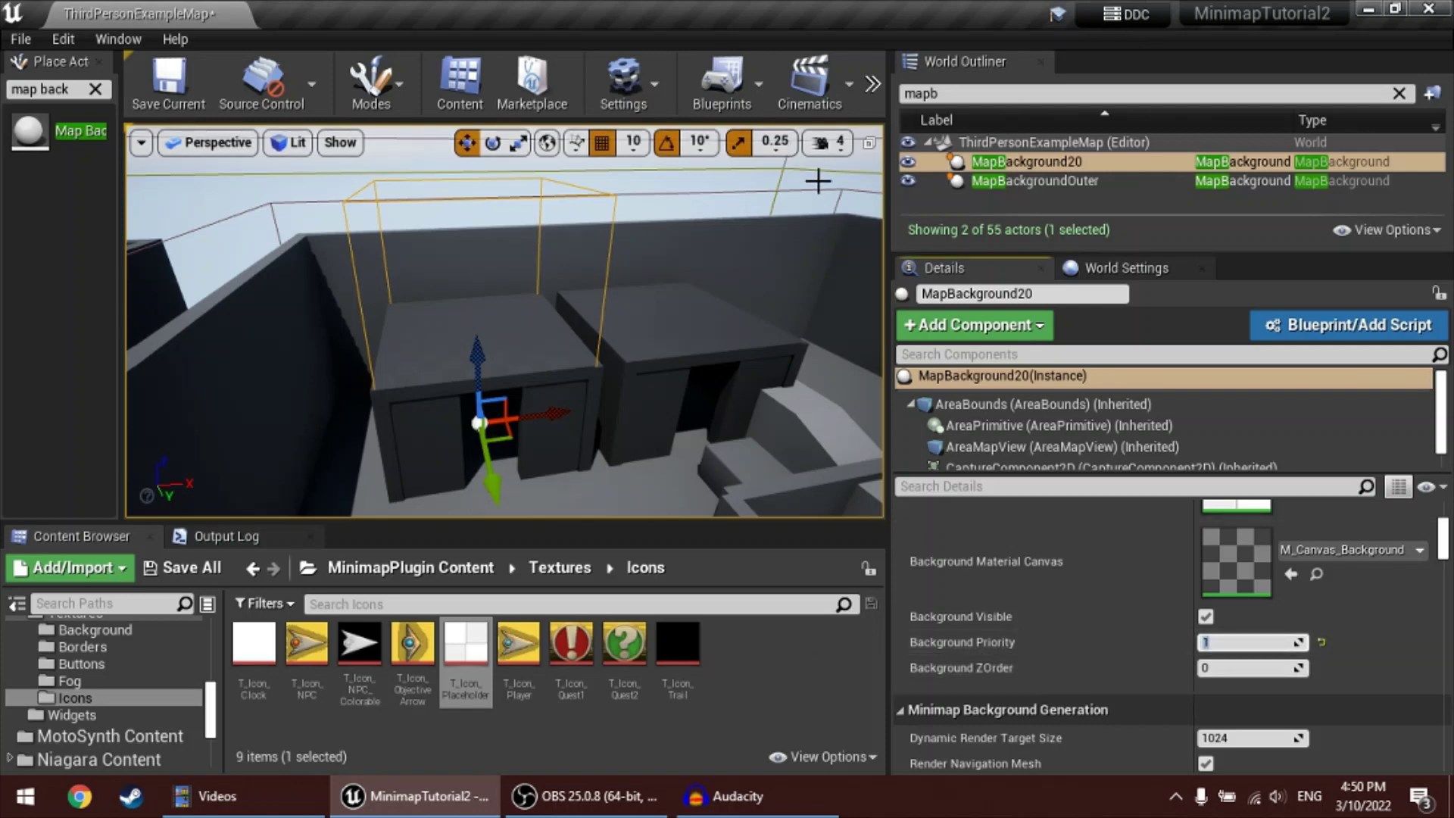
Widen the viewport area and play the level in a standalone preview, running the character toward the buildings
left_click_drag(894, 182, 1171, 190)
left_click(1056, 74)
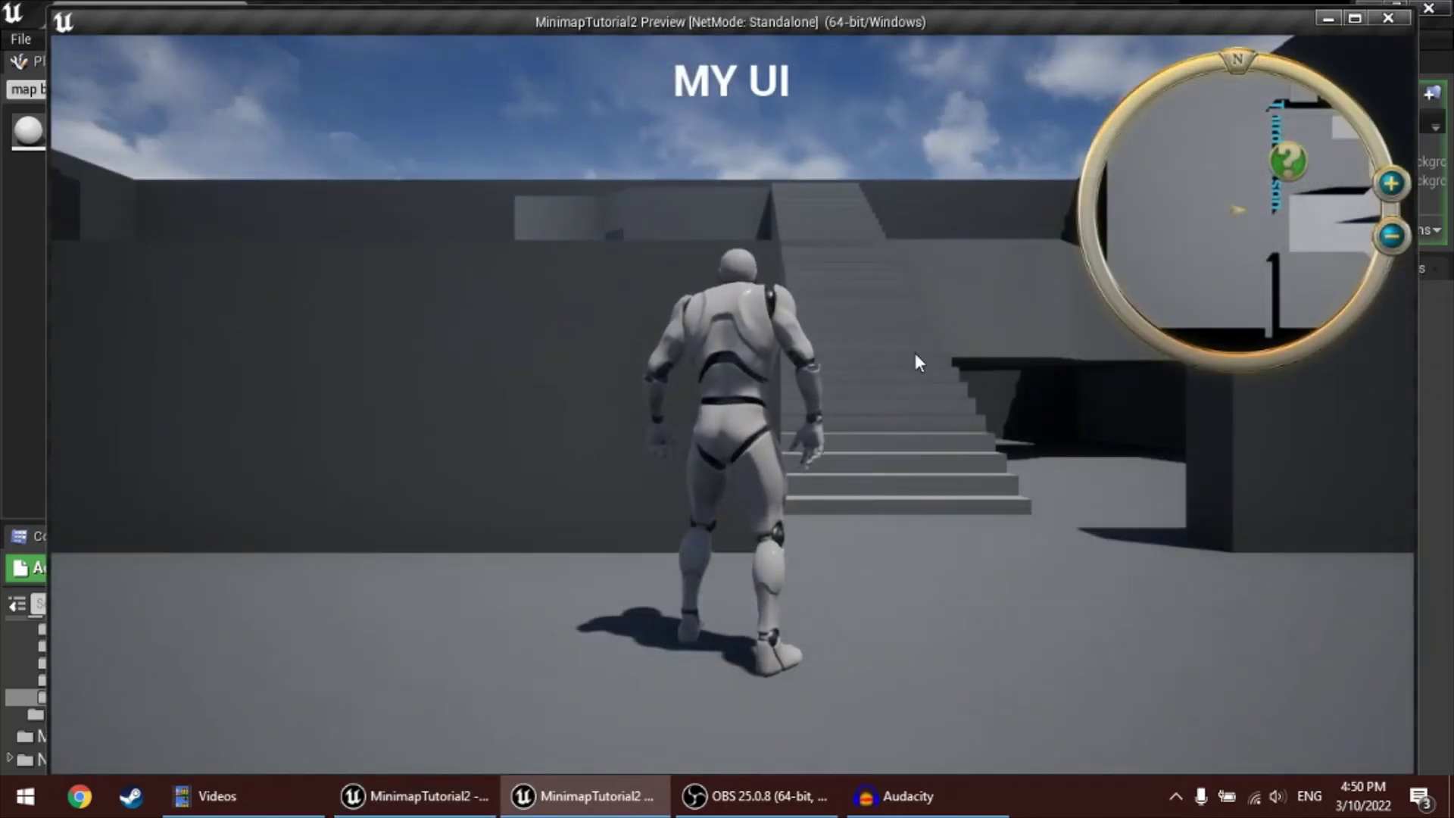
left_click_drag(915, 353, 357, 424)
key("w")
key("a")
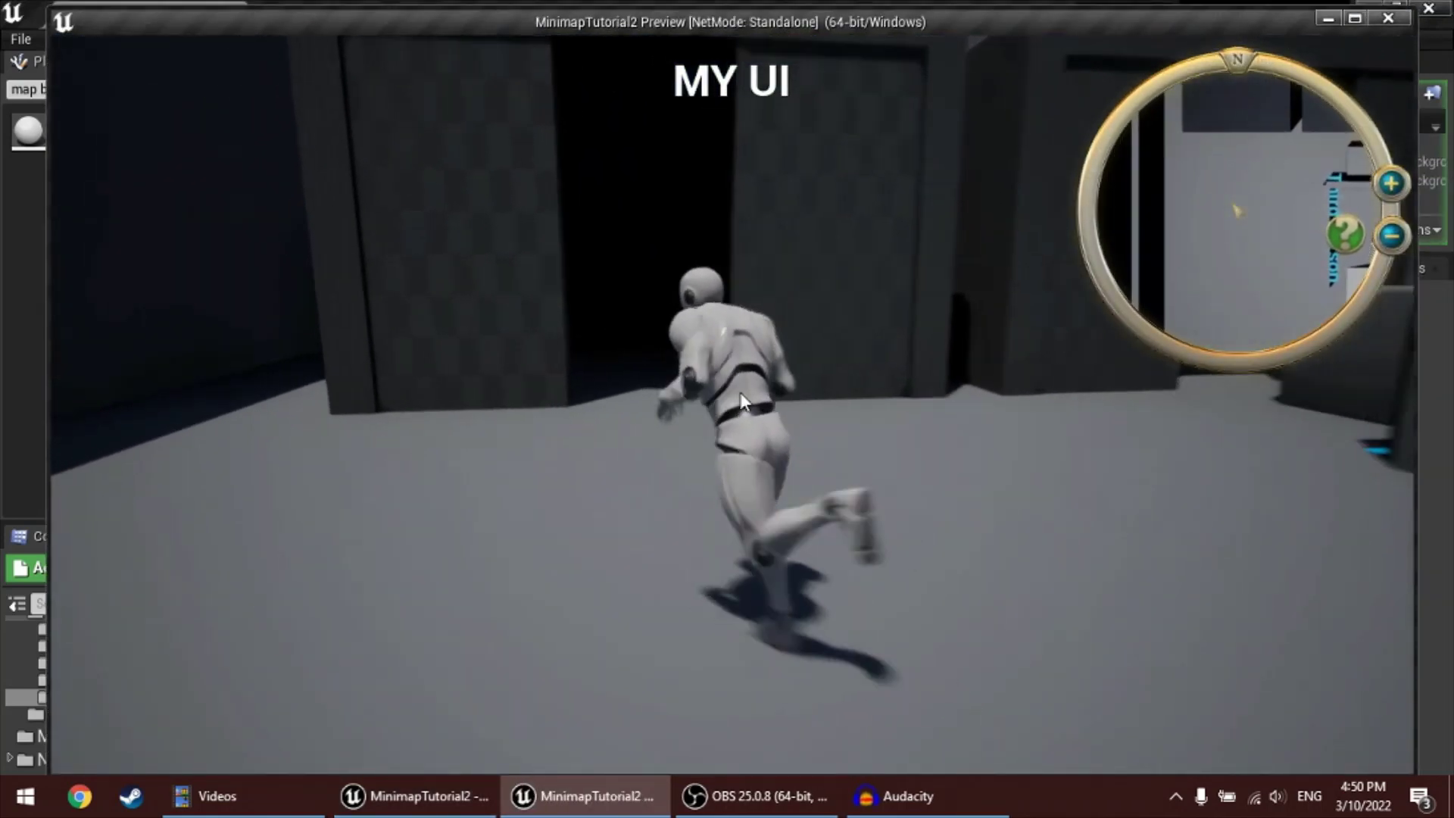
Run the character around the open area and into the building to check its minimap background
left_click_drag(741, 401, 1275, 303)
key("d")
key("s")
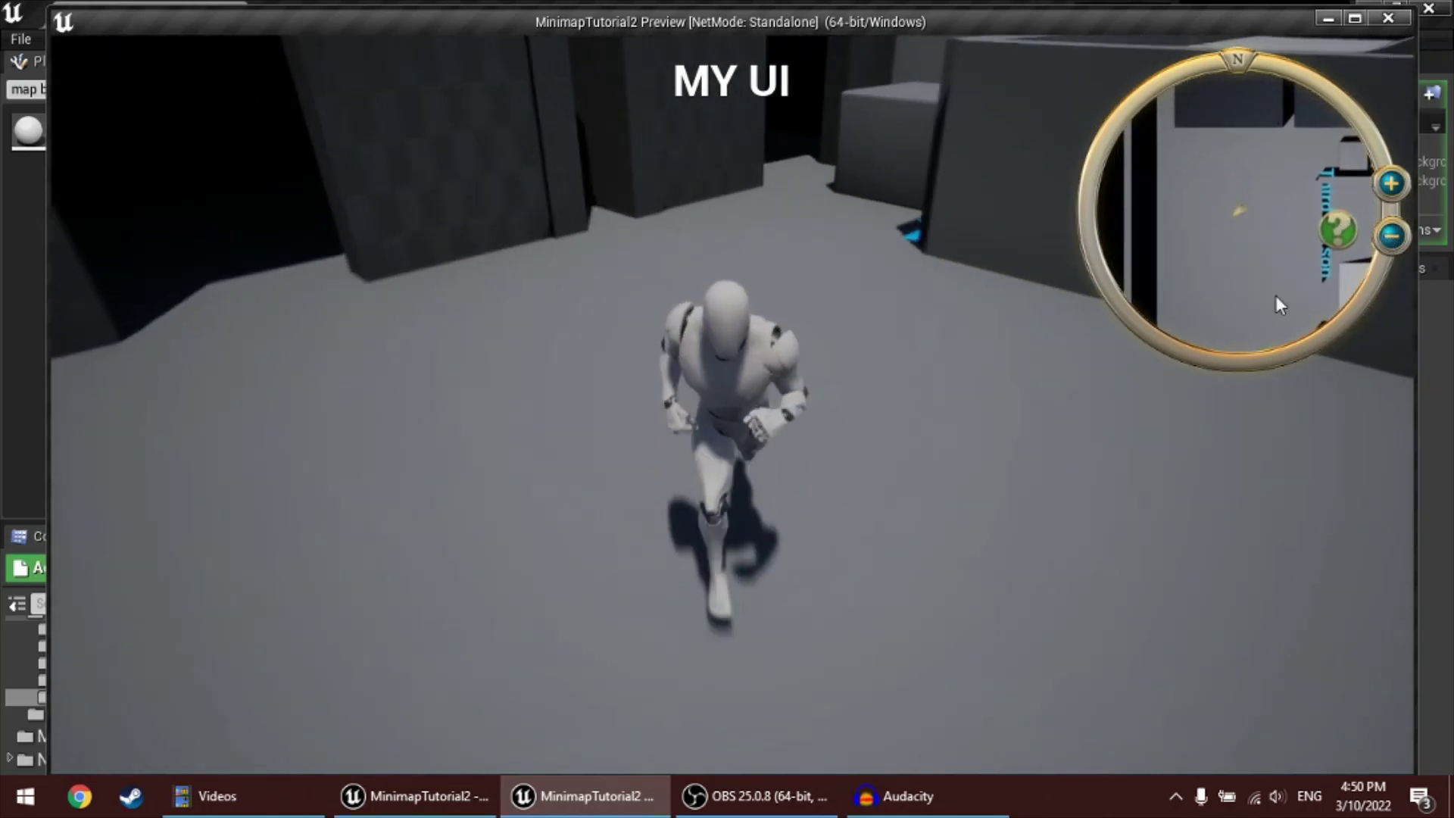
key("a")
key("w")
key("d")
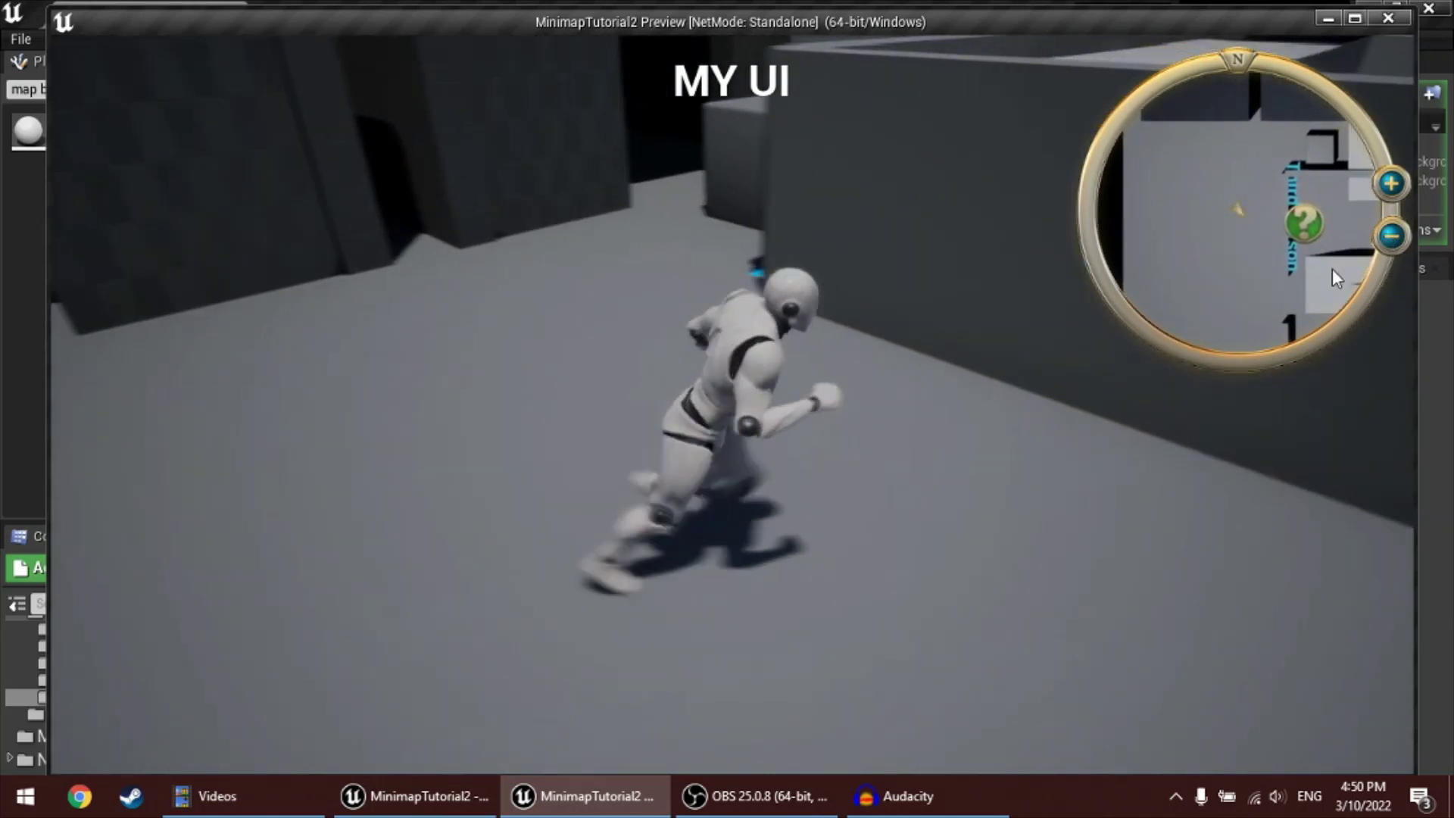
key("s")
key("a")
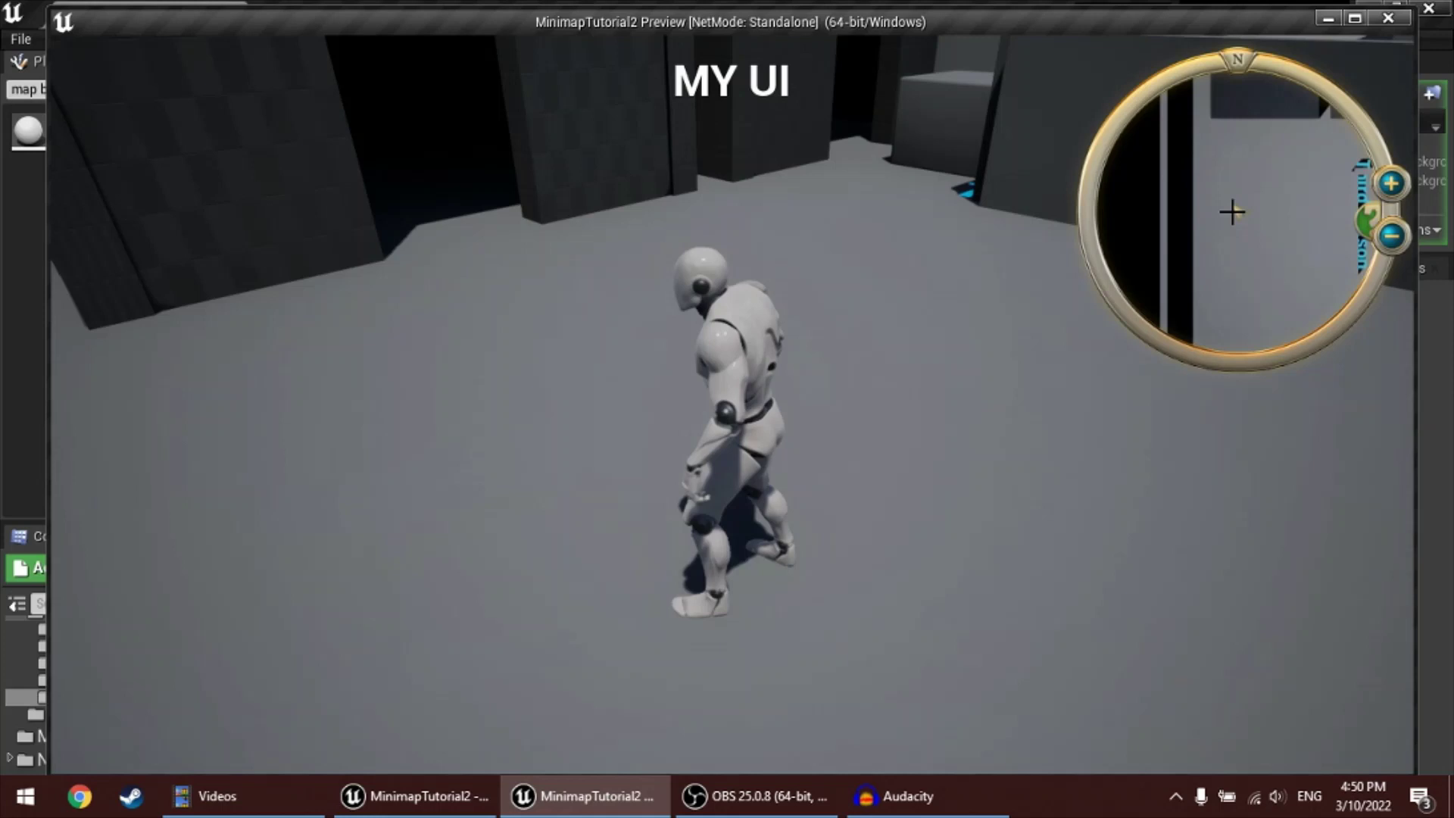
key("w")
key("w")
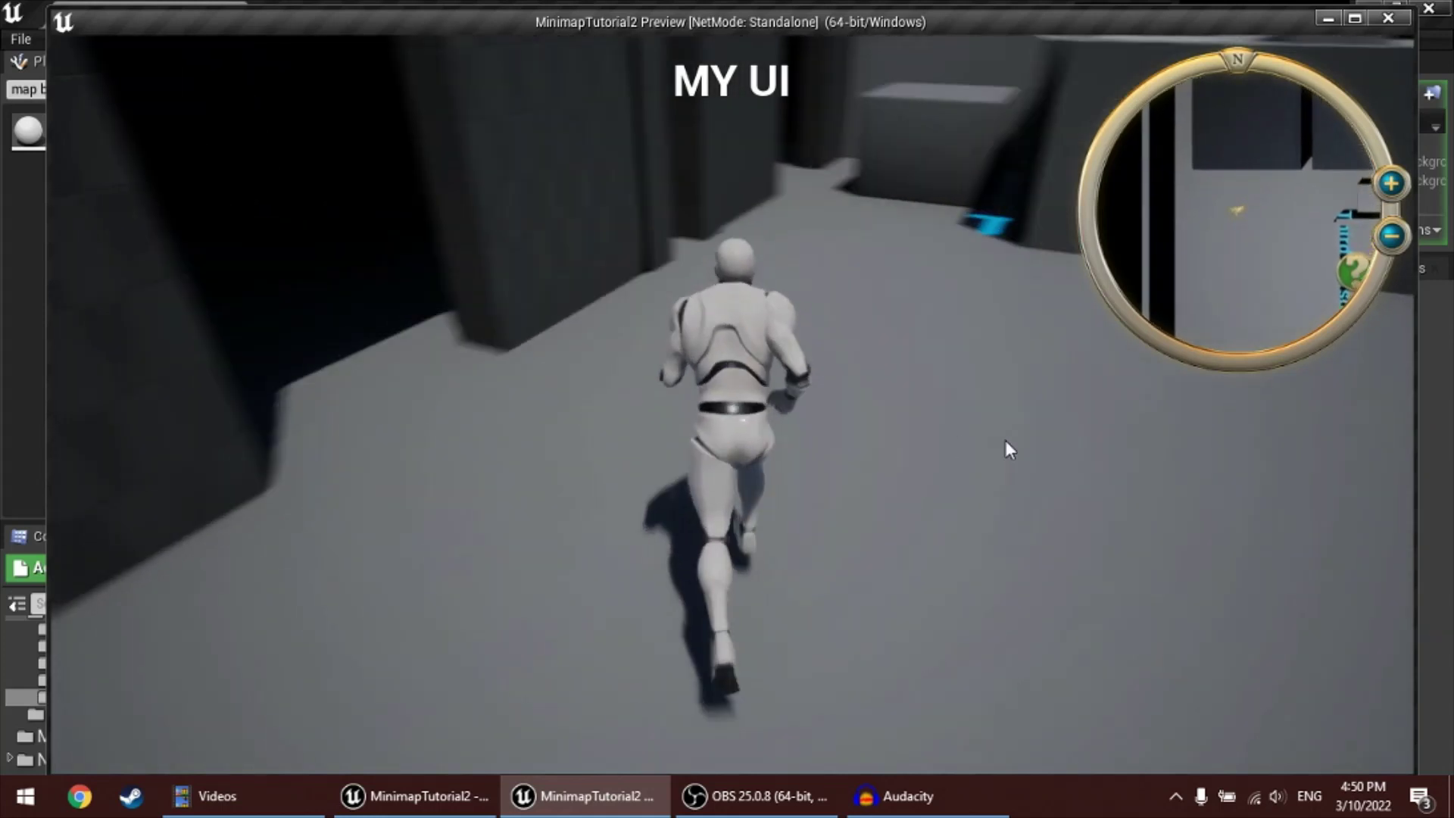
key("a")
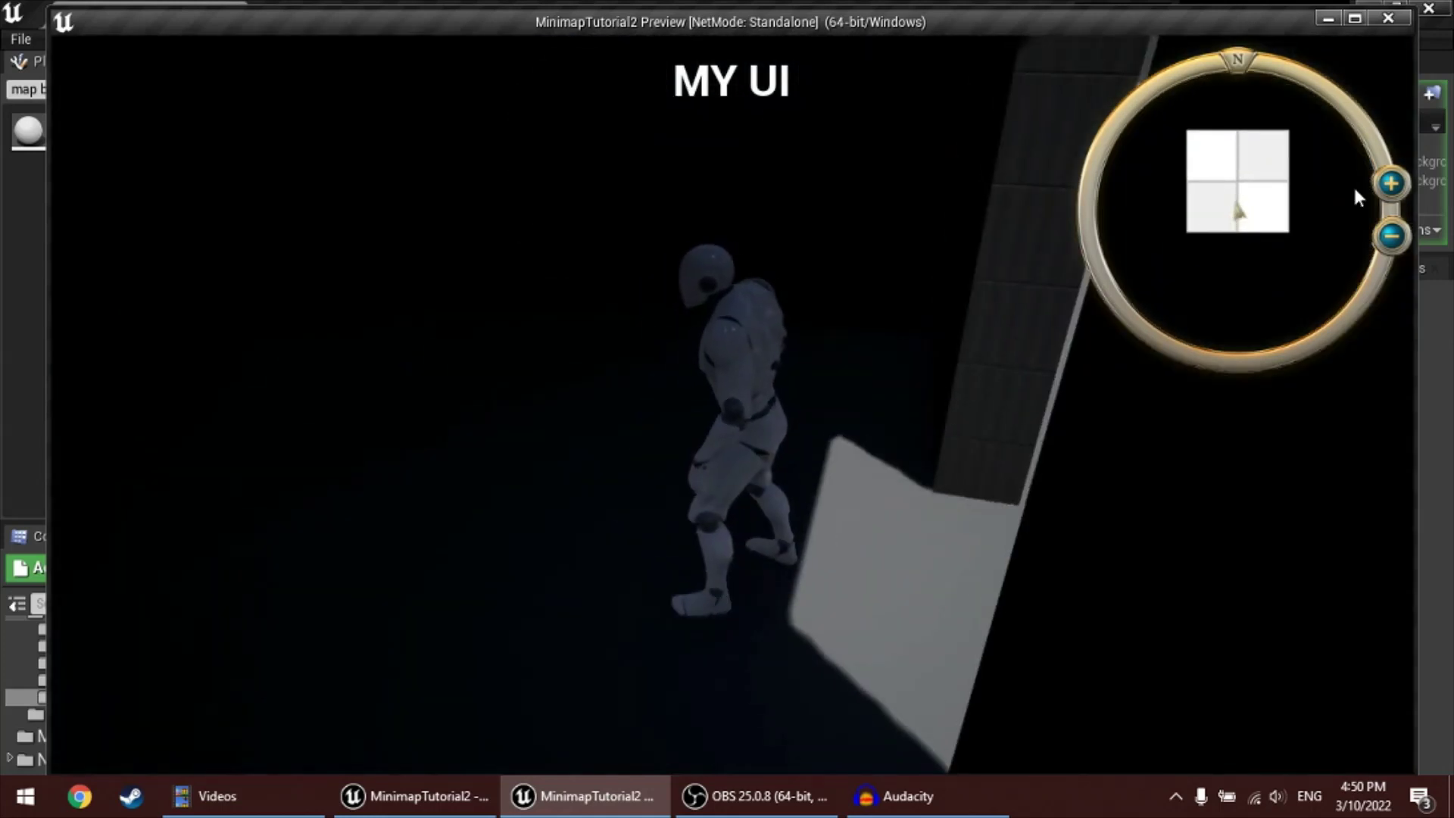
Run the character out of and back into the building to test the minimap background switch, and end the preview
key("d")
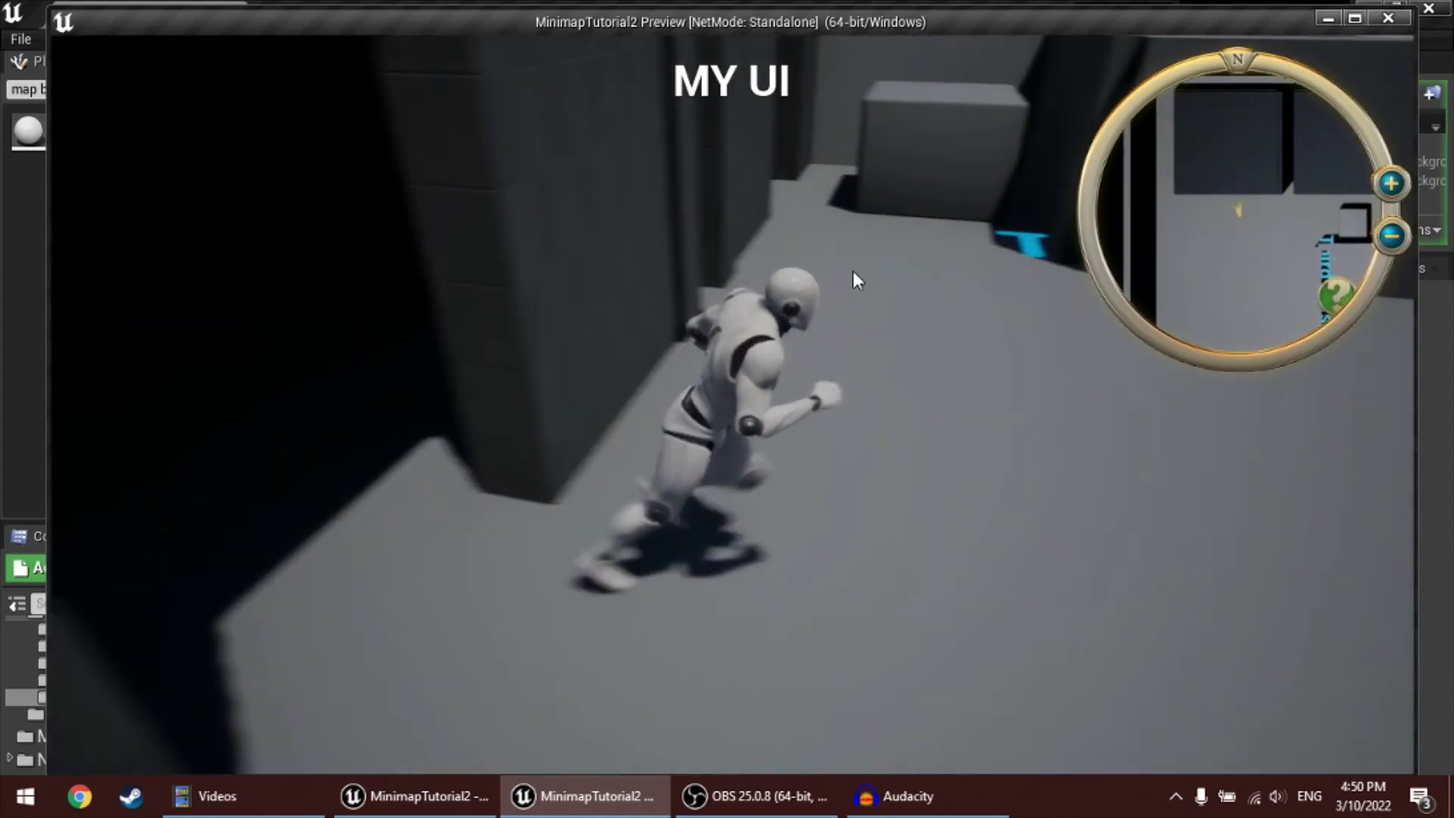
key("s")
key("a")
key("w")
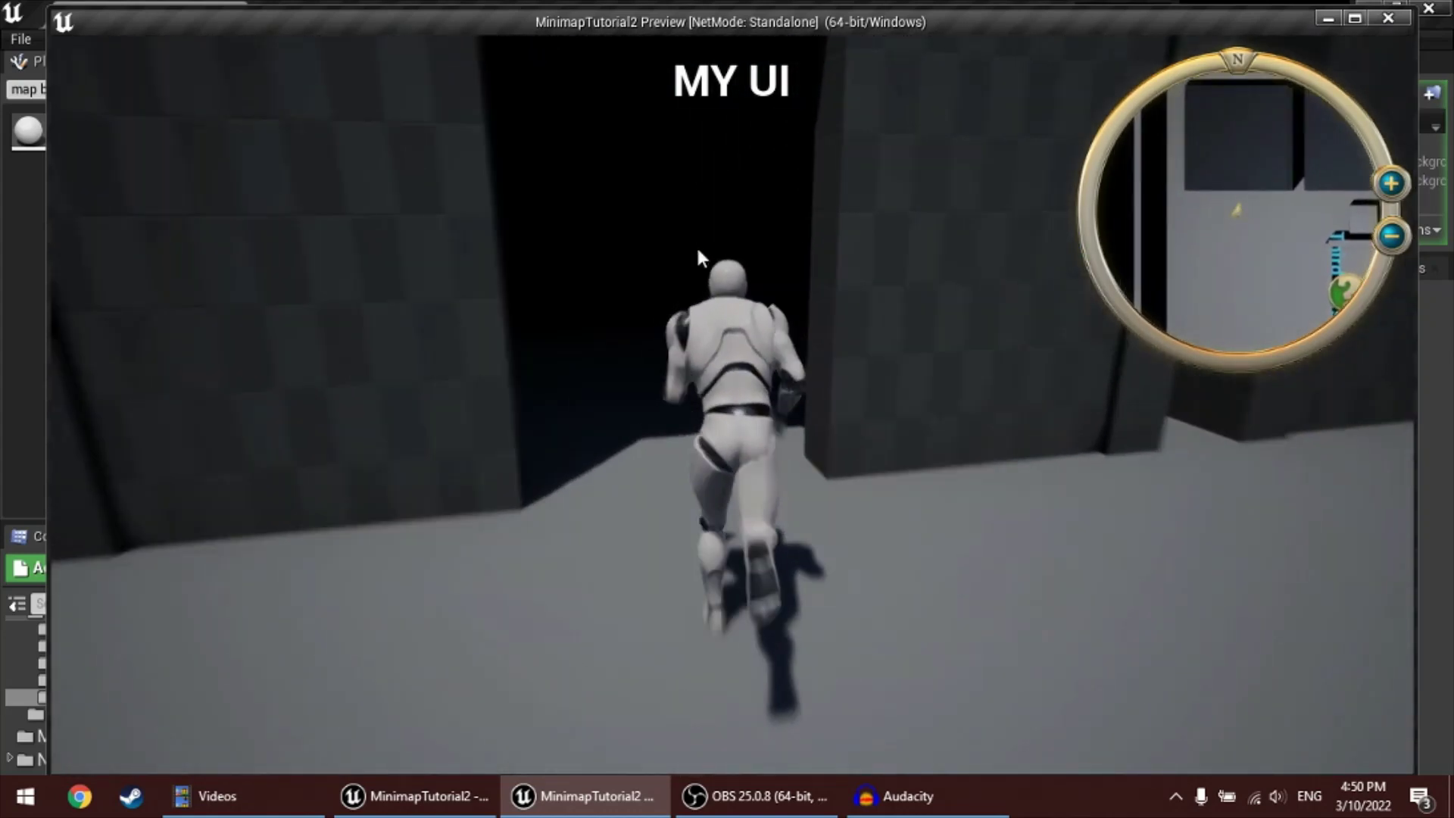
key("s")
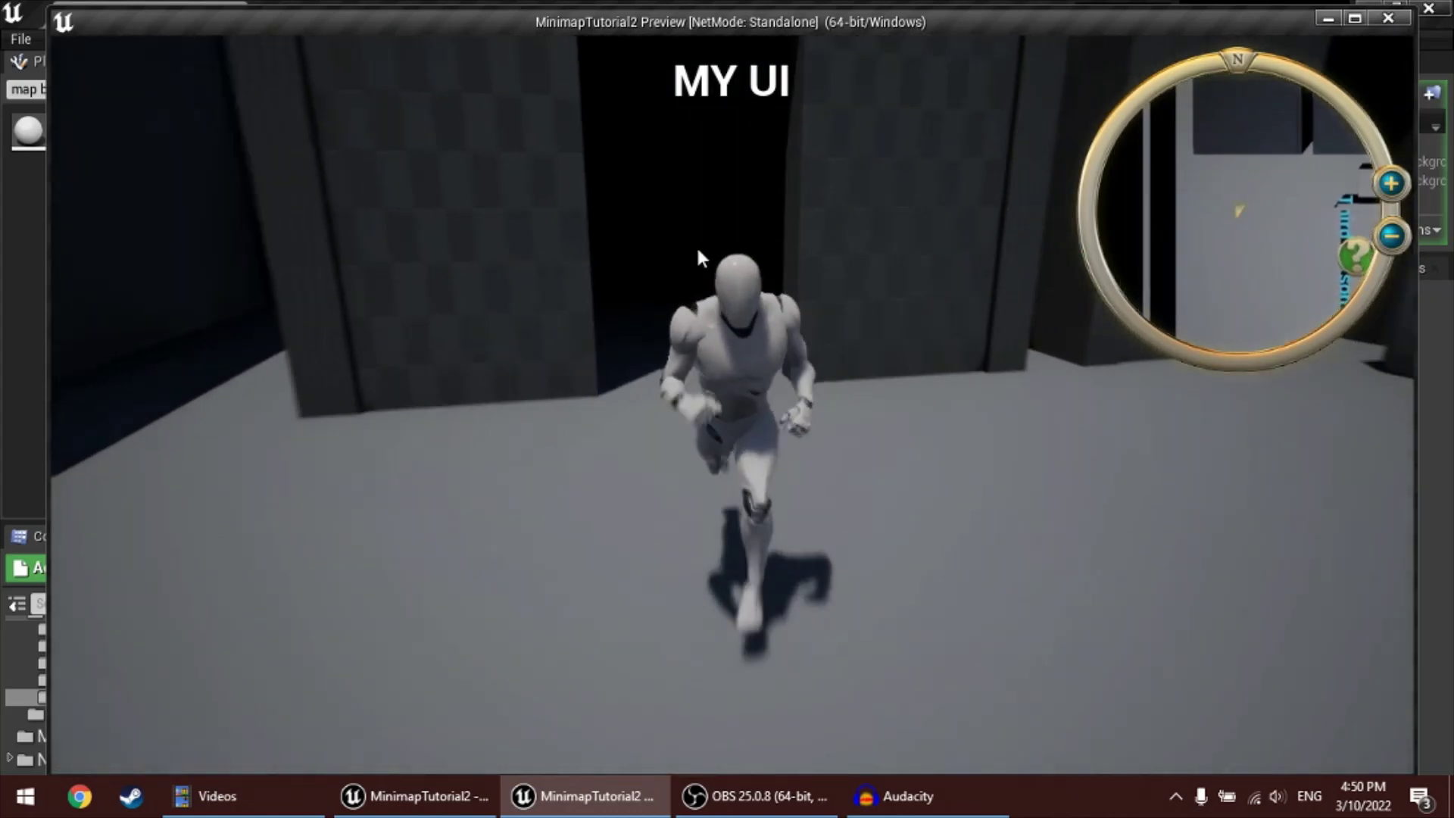
key("w")
key("s")
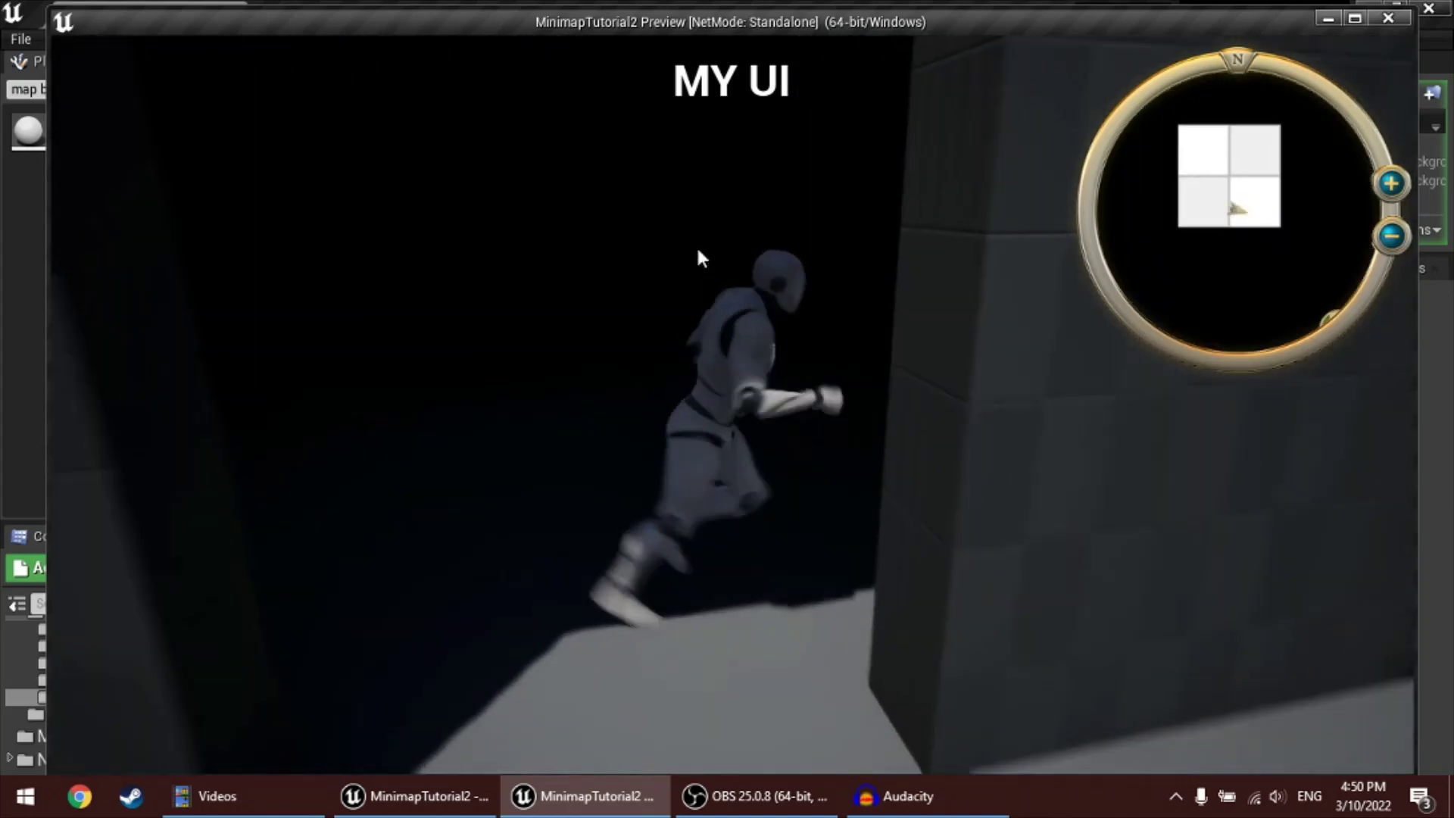
key("Escape")
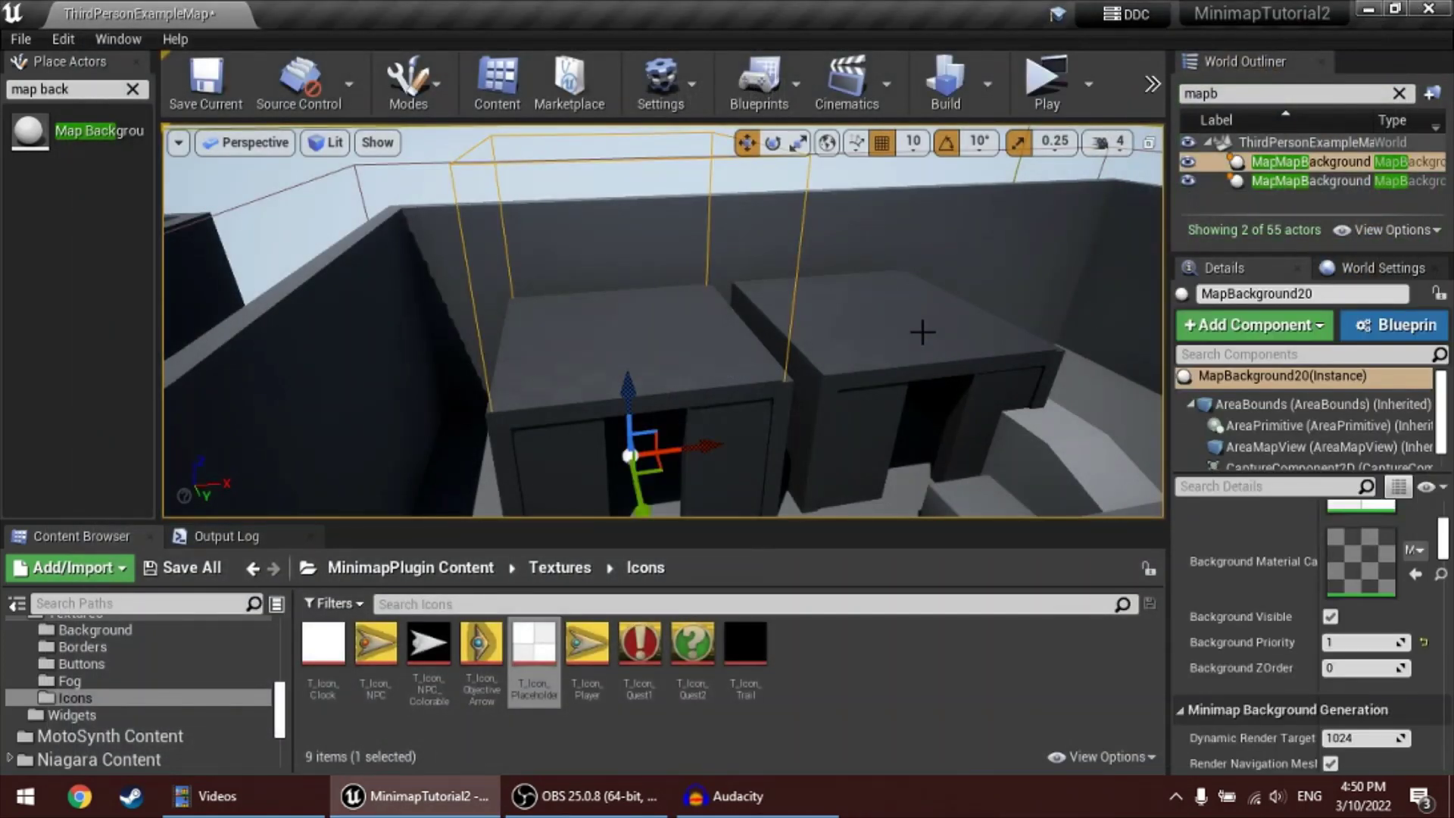
right_click_drag(922, 331, 878, 330)
key("d")
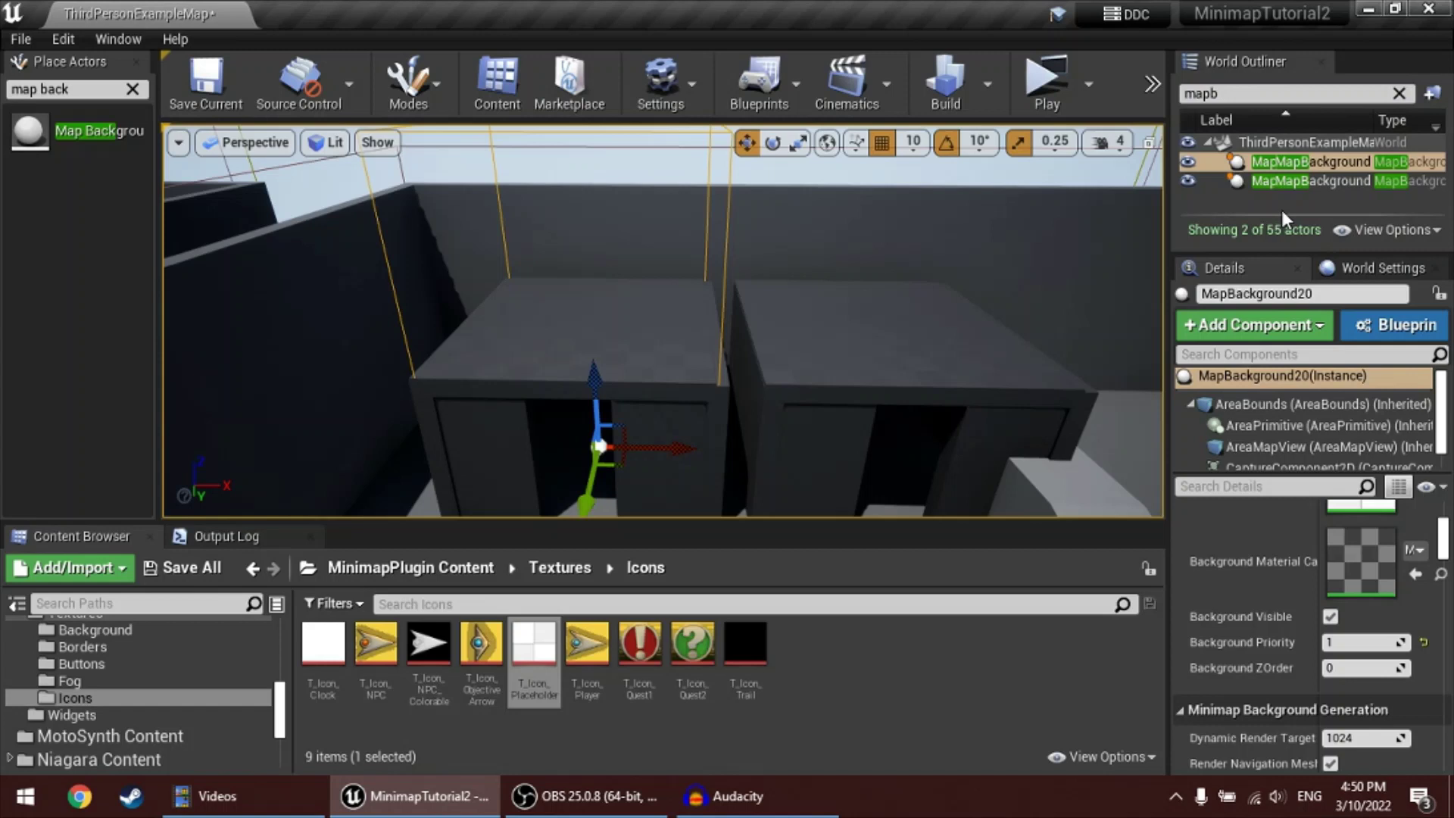
Duplicate the MapBackground20 actor along the X axis so the copy sits over the neighbouring building
left_click(1281, 211)
left_click(1280, 164)
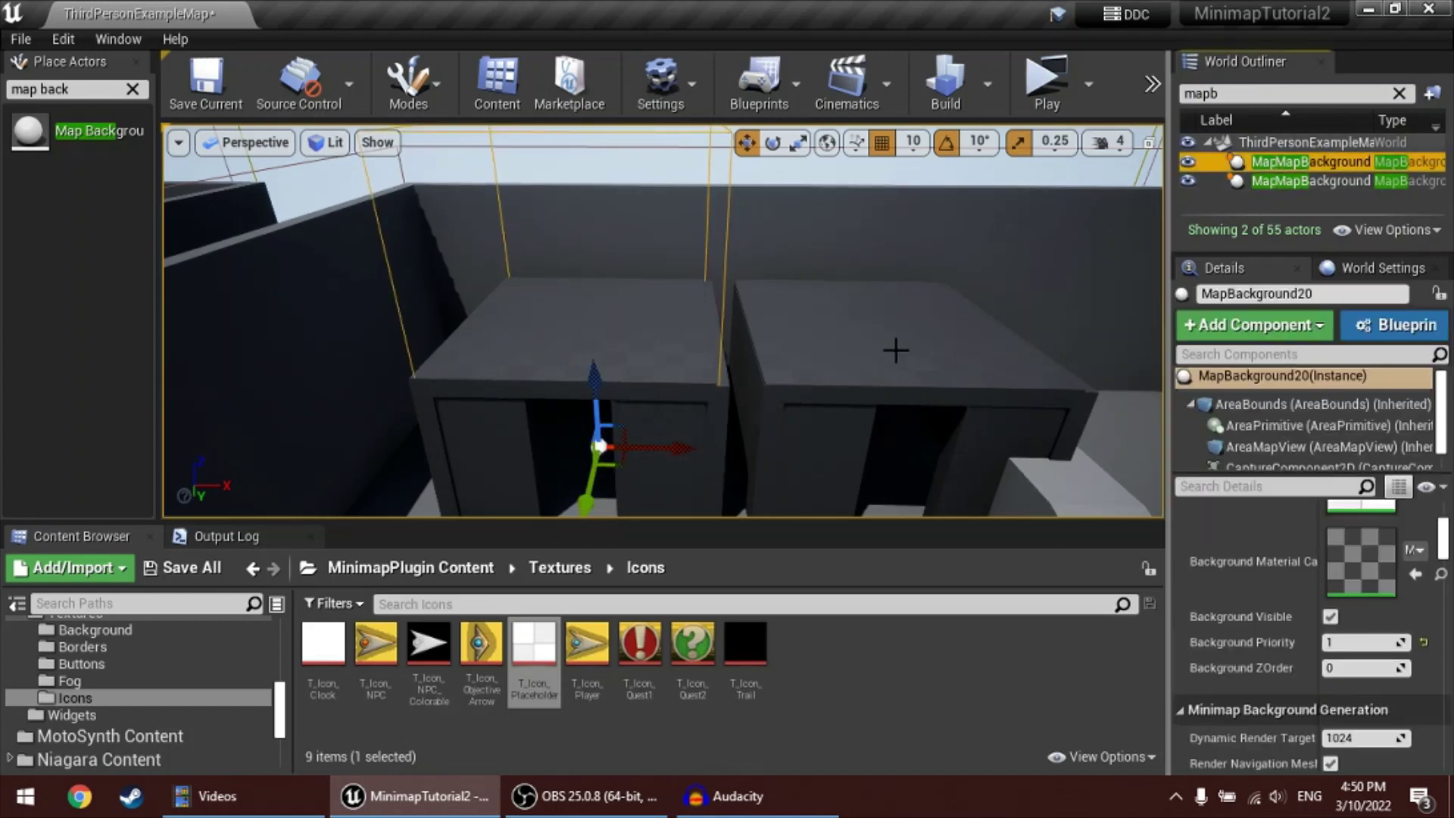
left_click_drag(703, 458, 941, 454, "alt")
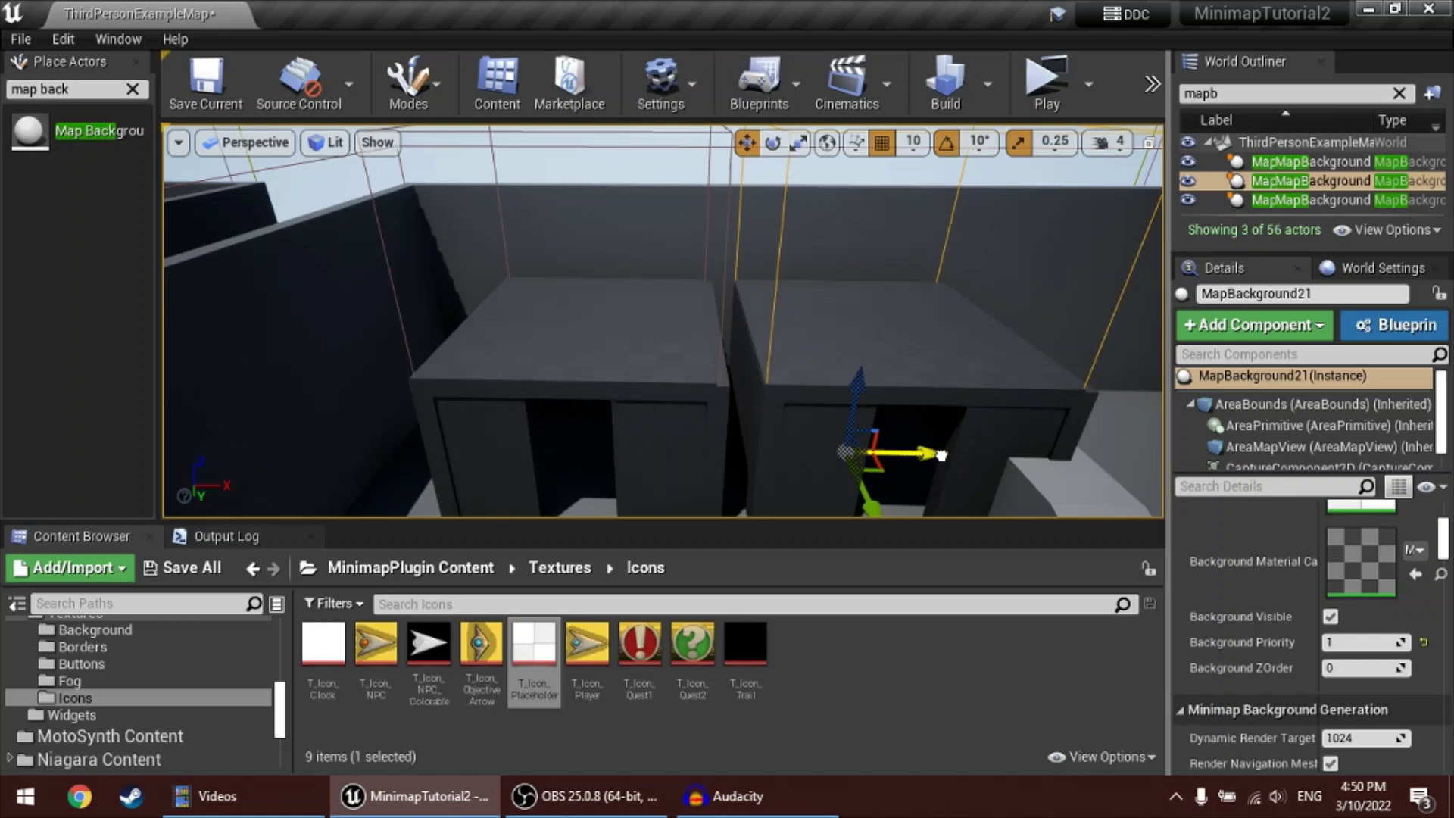
Play the level in a standalone preview and run the character into the second building to check its minimap background
left_click(1063, 89)
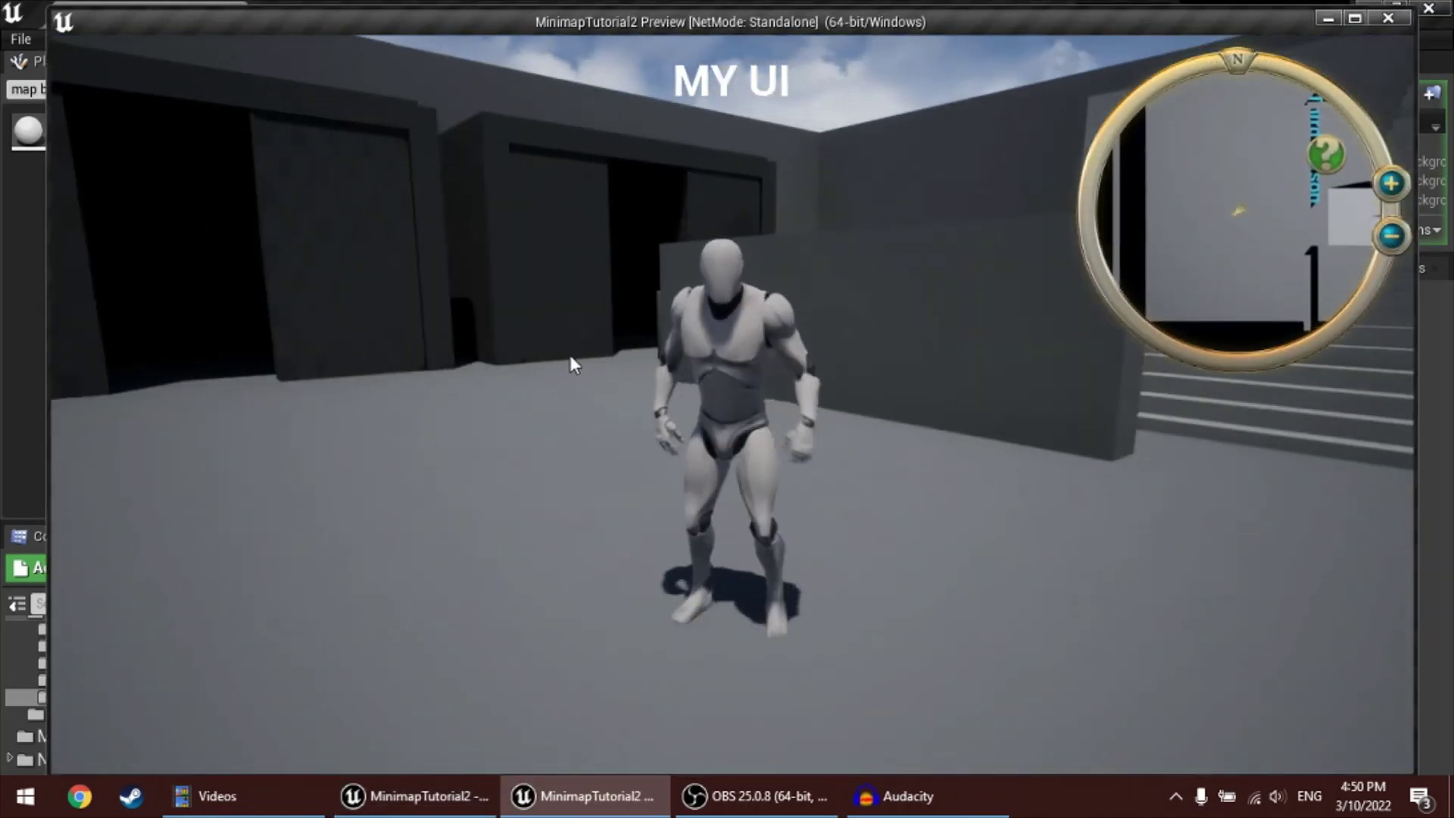
key("w")
left_click_drag(821, 252, 829, 395)
key("d")
key("w")
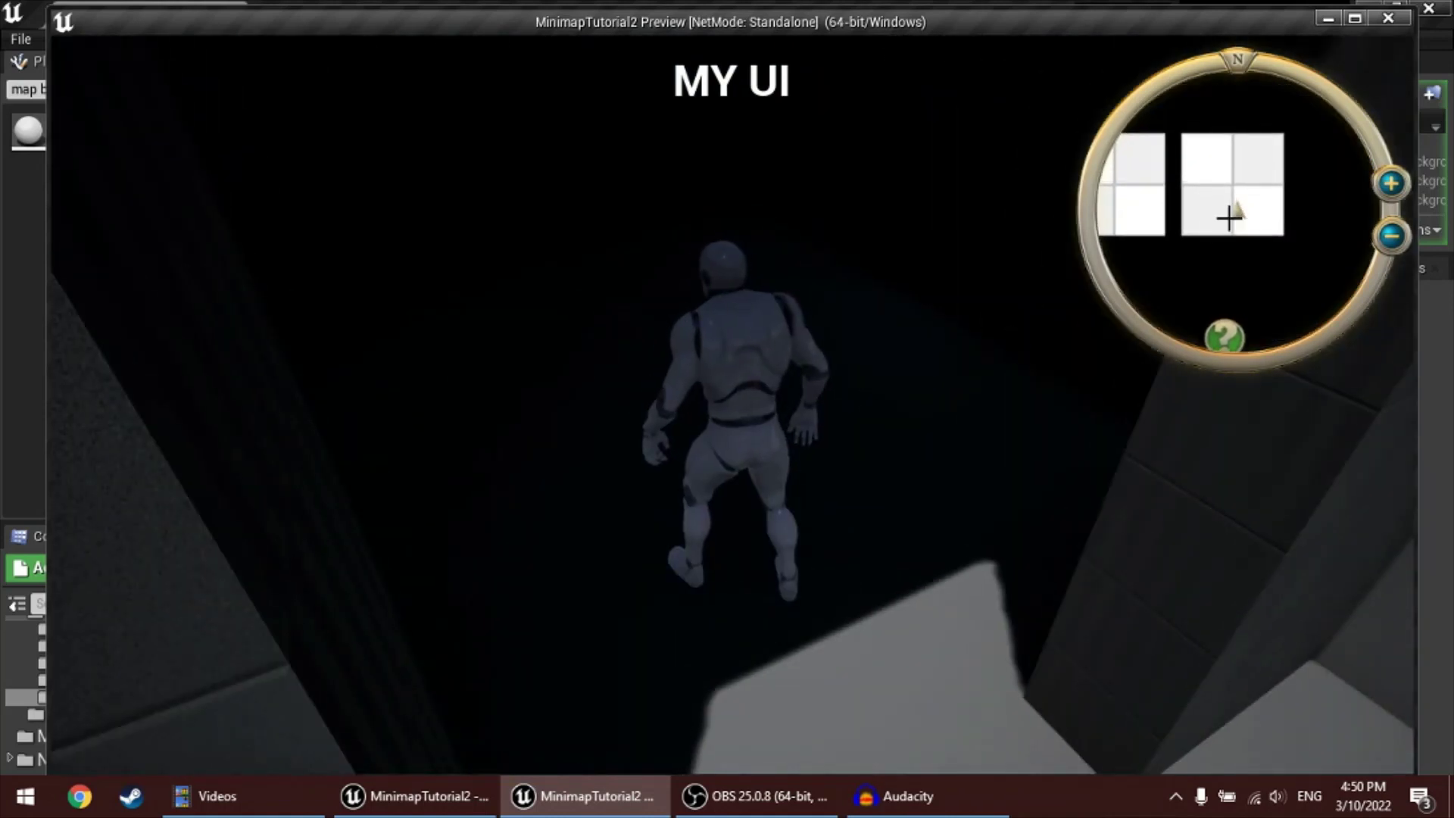
key("w")
key("a")
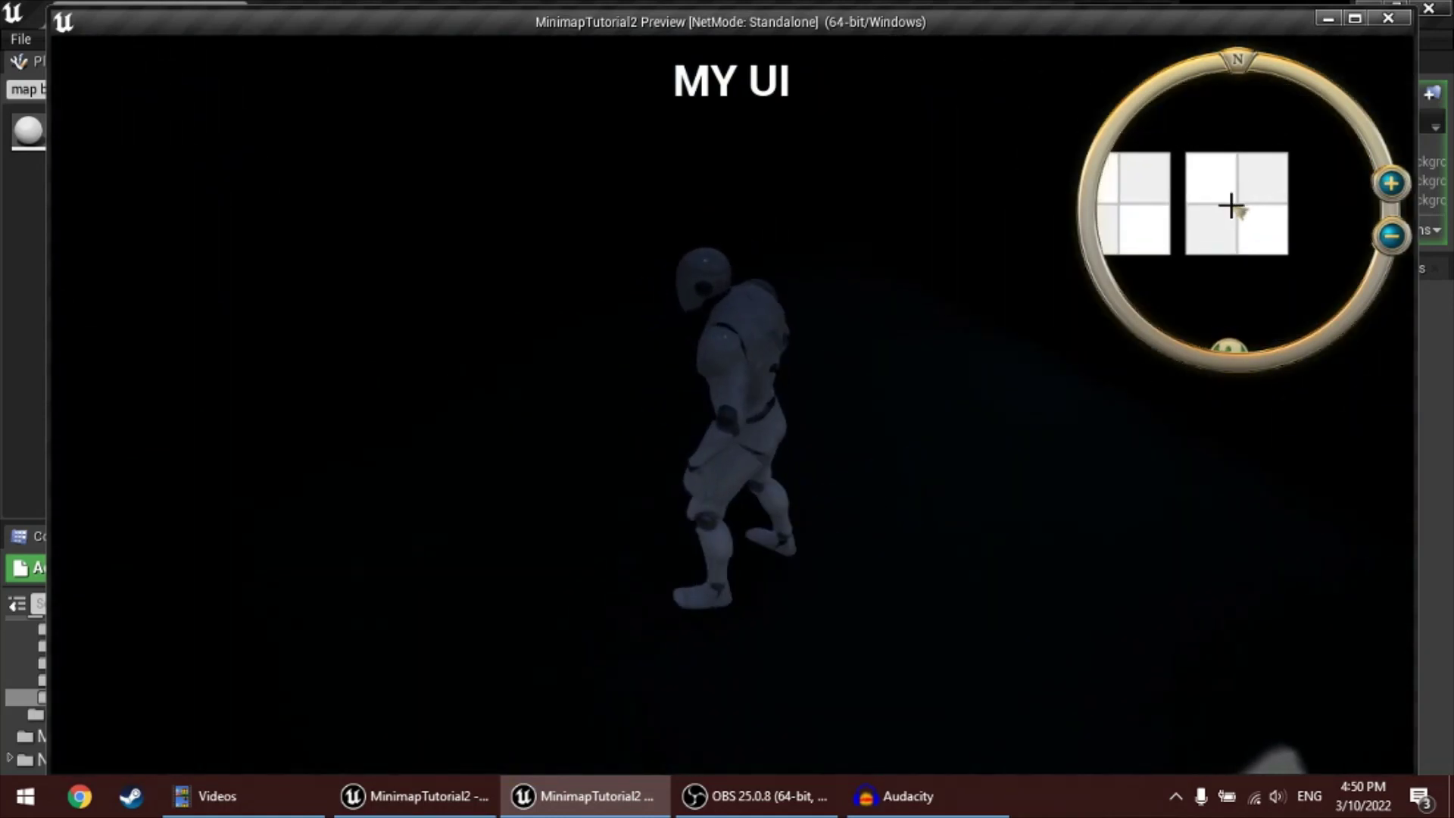
Move the character around inside the second building and examine how both buildings' backgrounds show on the minimap, and end the preview
key("a")
key("a")
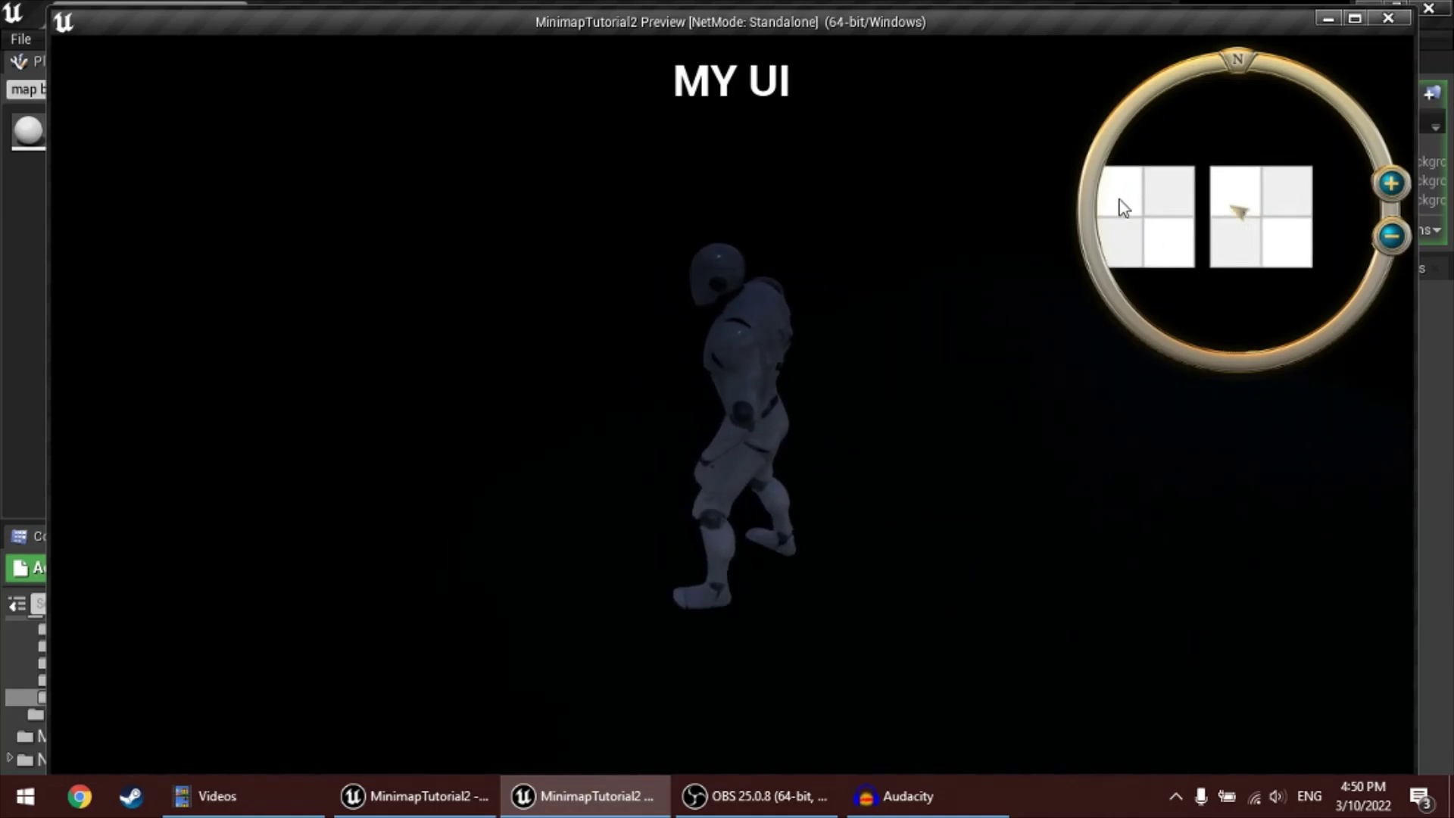
key("d")
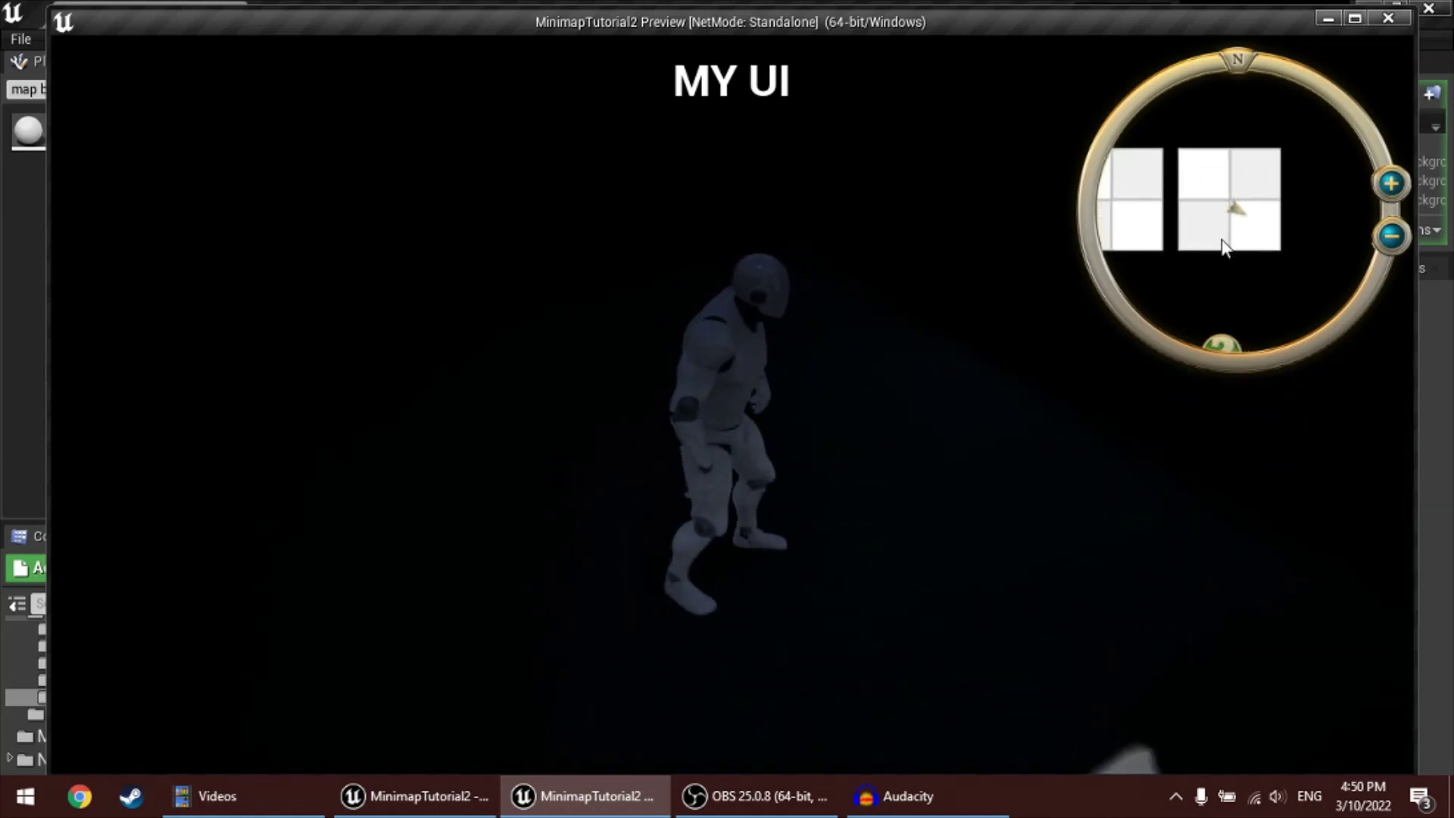
key("a")
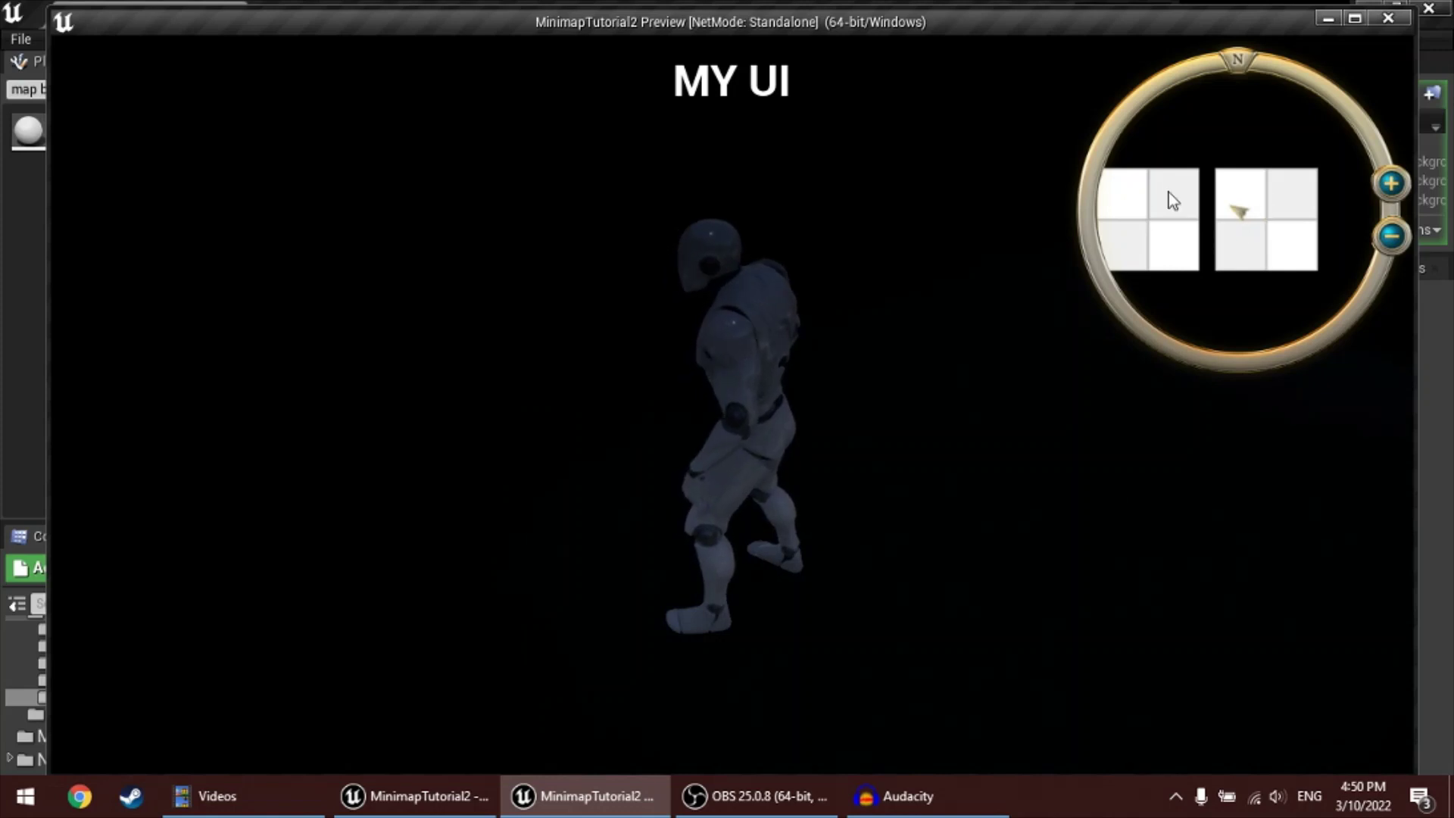
key("d")
key("d")
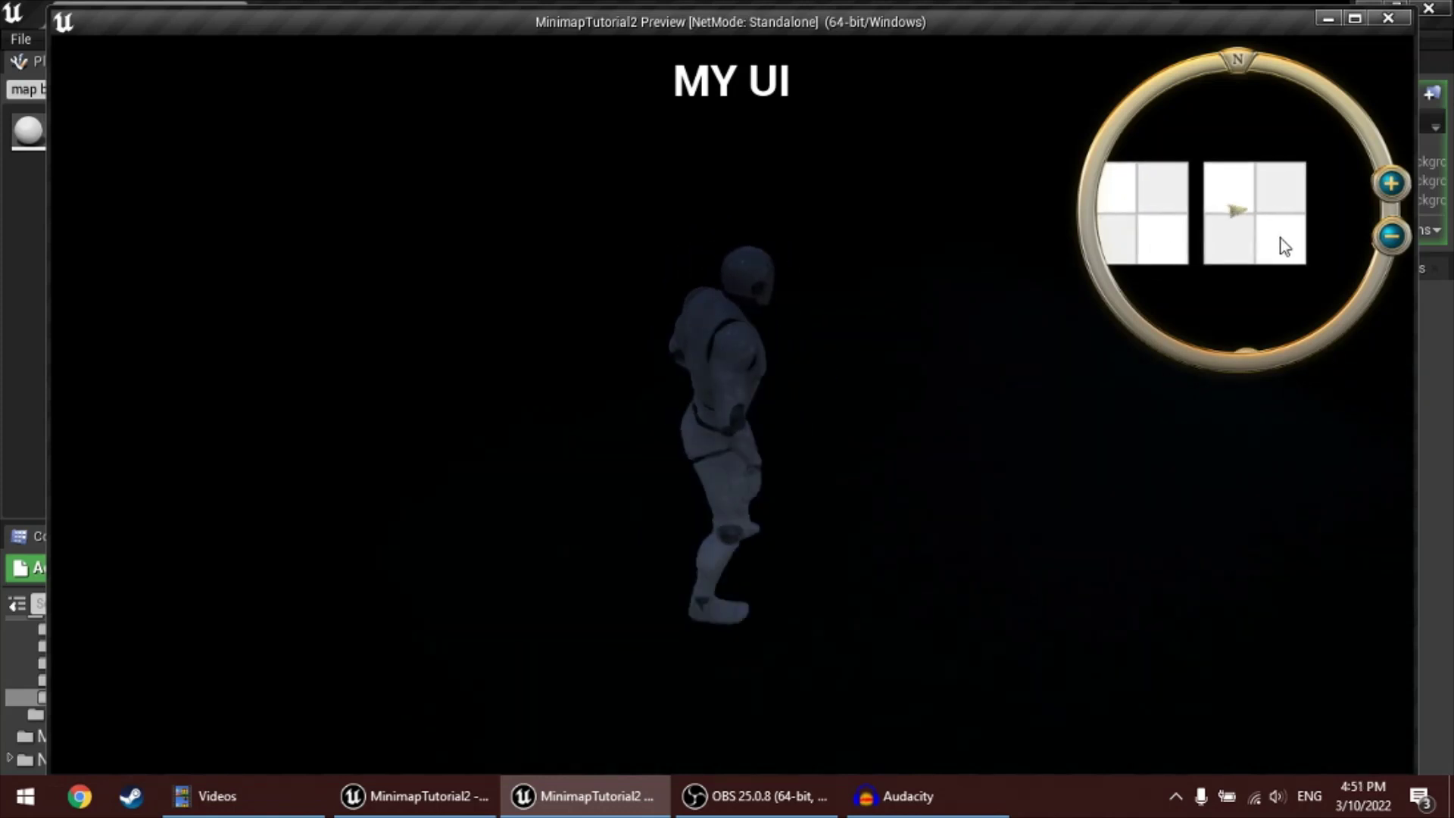
key("s")
key("w")
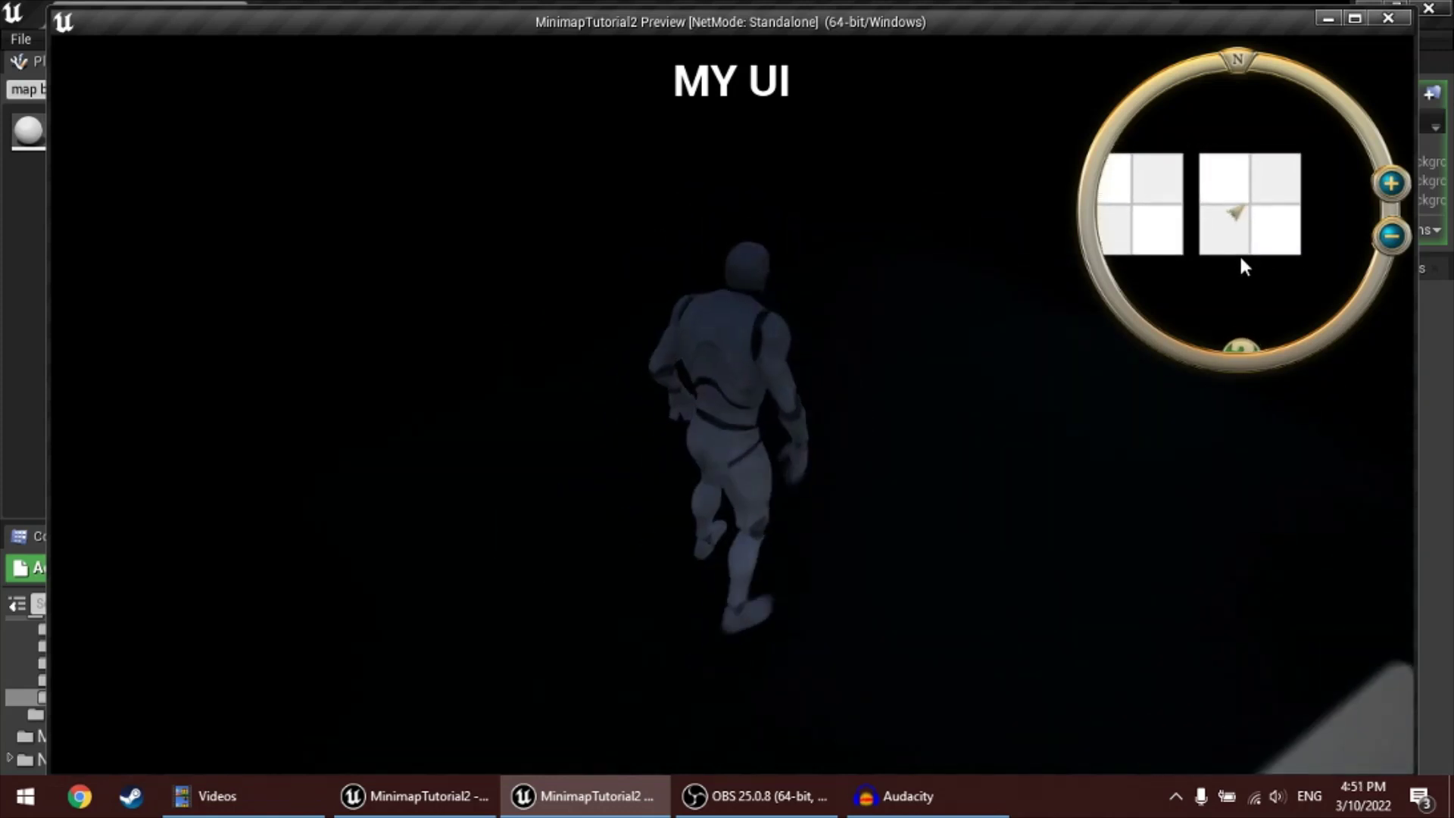
key("a")
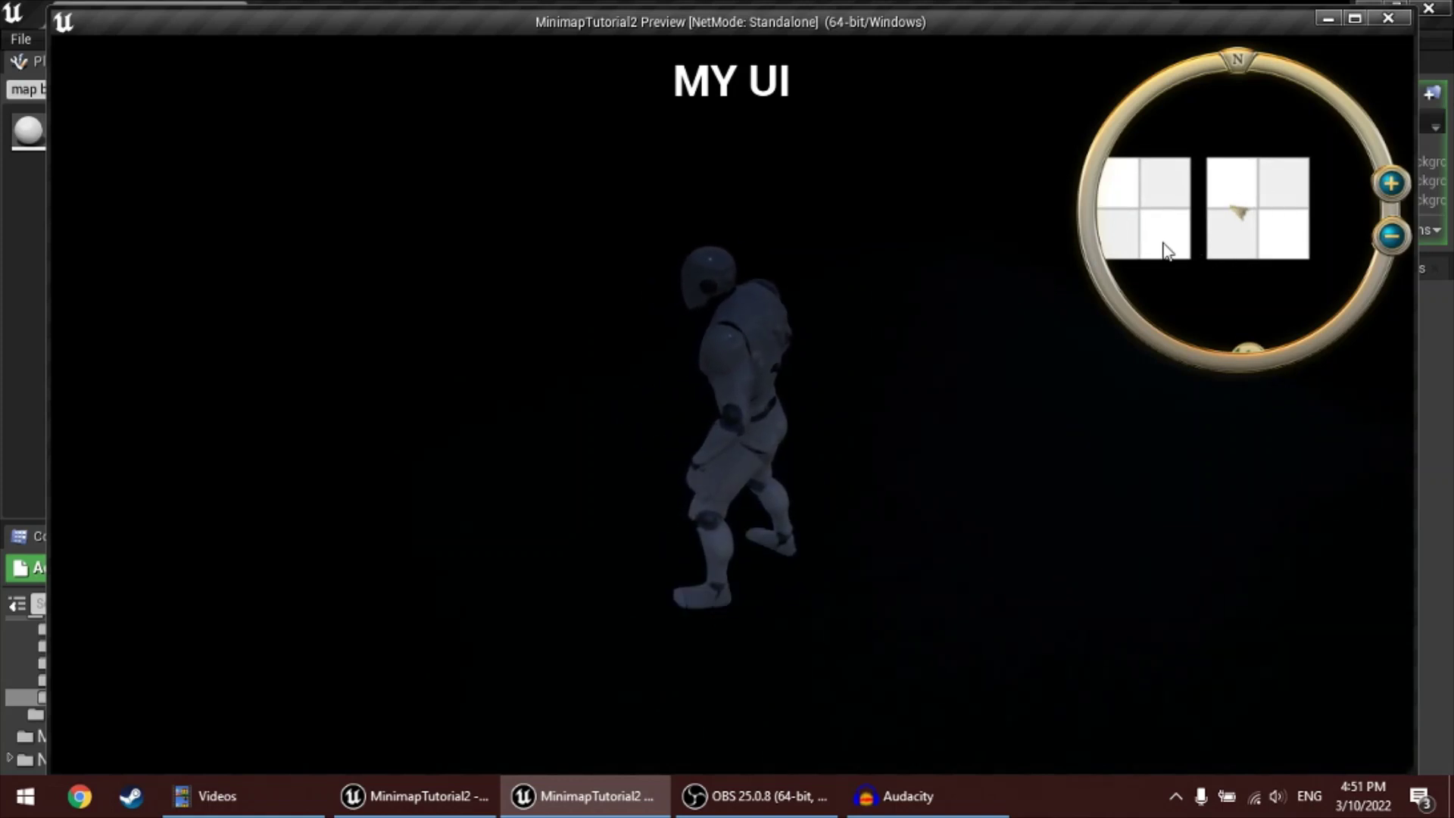
key("a")
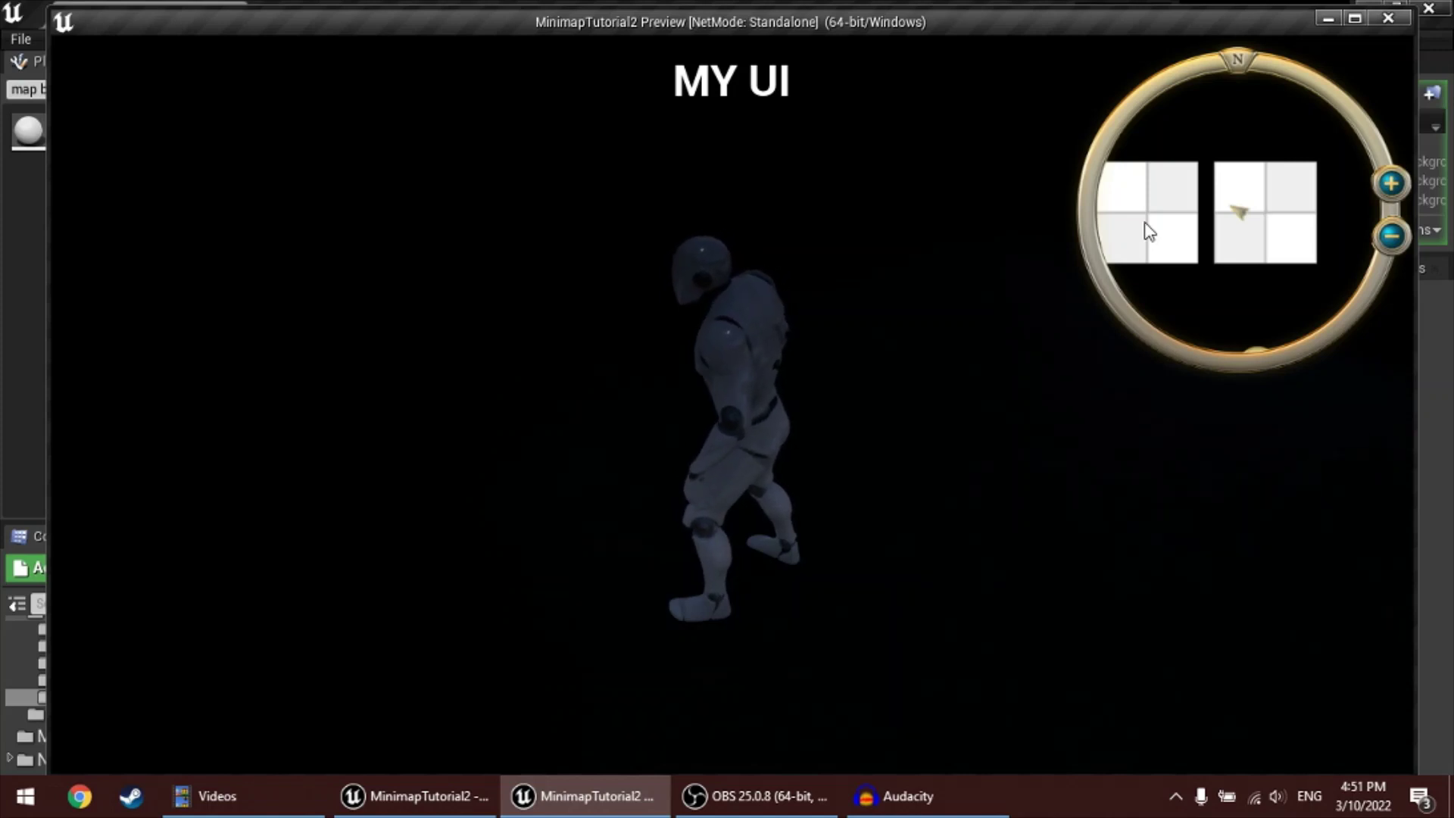
key("d")
key("a")
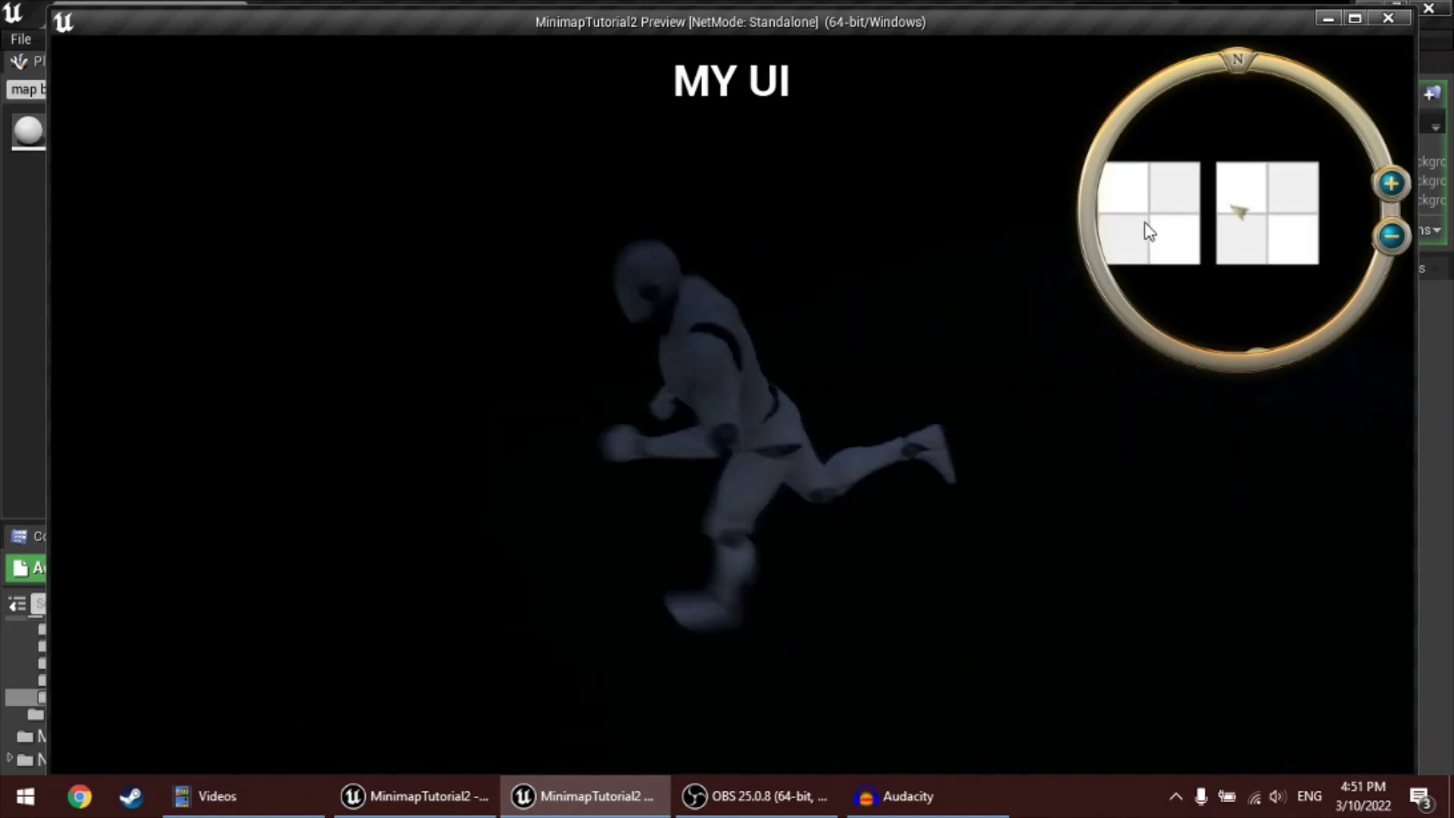
key("w")
key("d")
key("w")
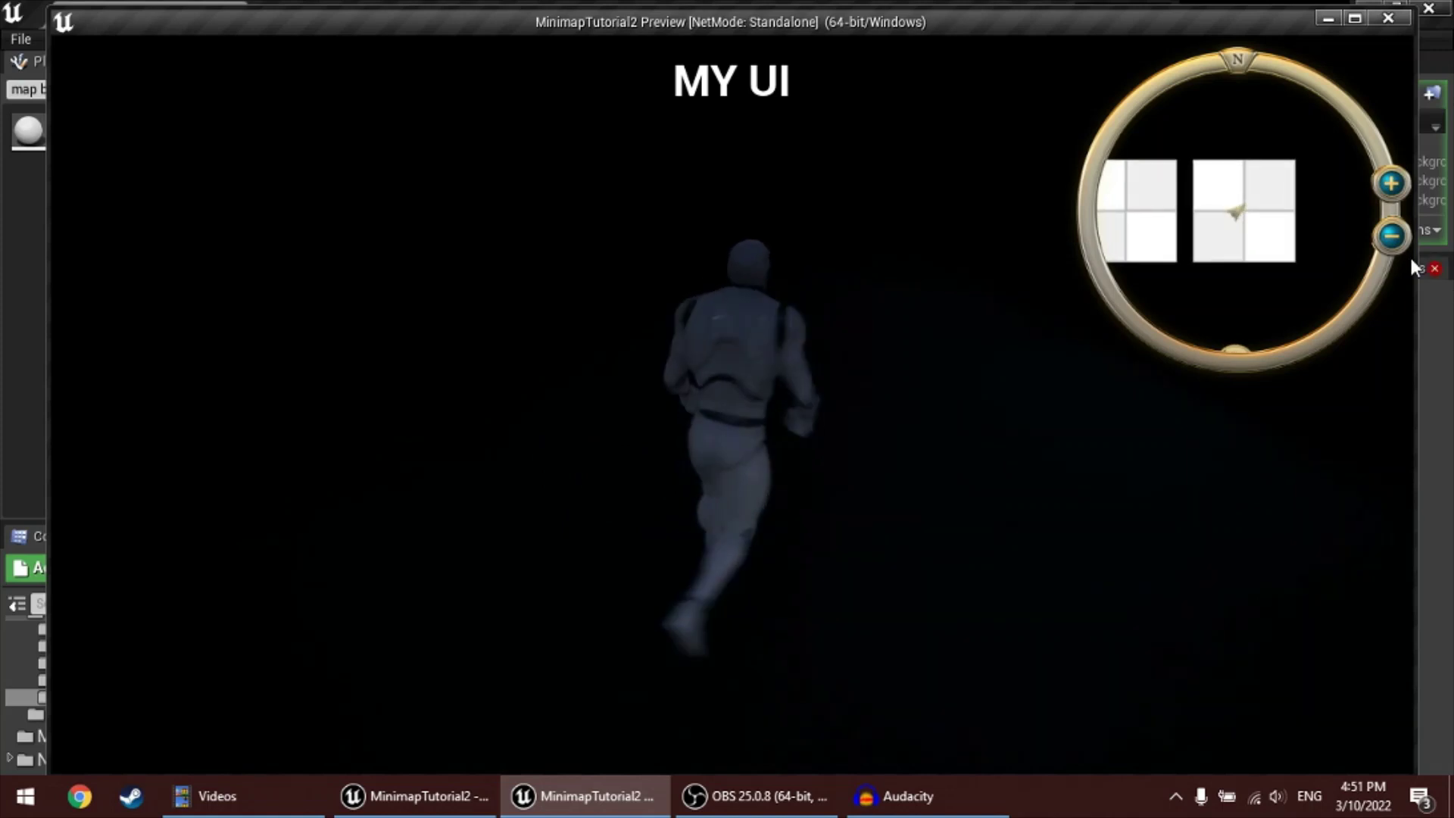
key("s")
key("a")
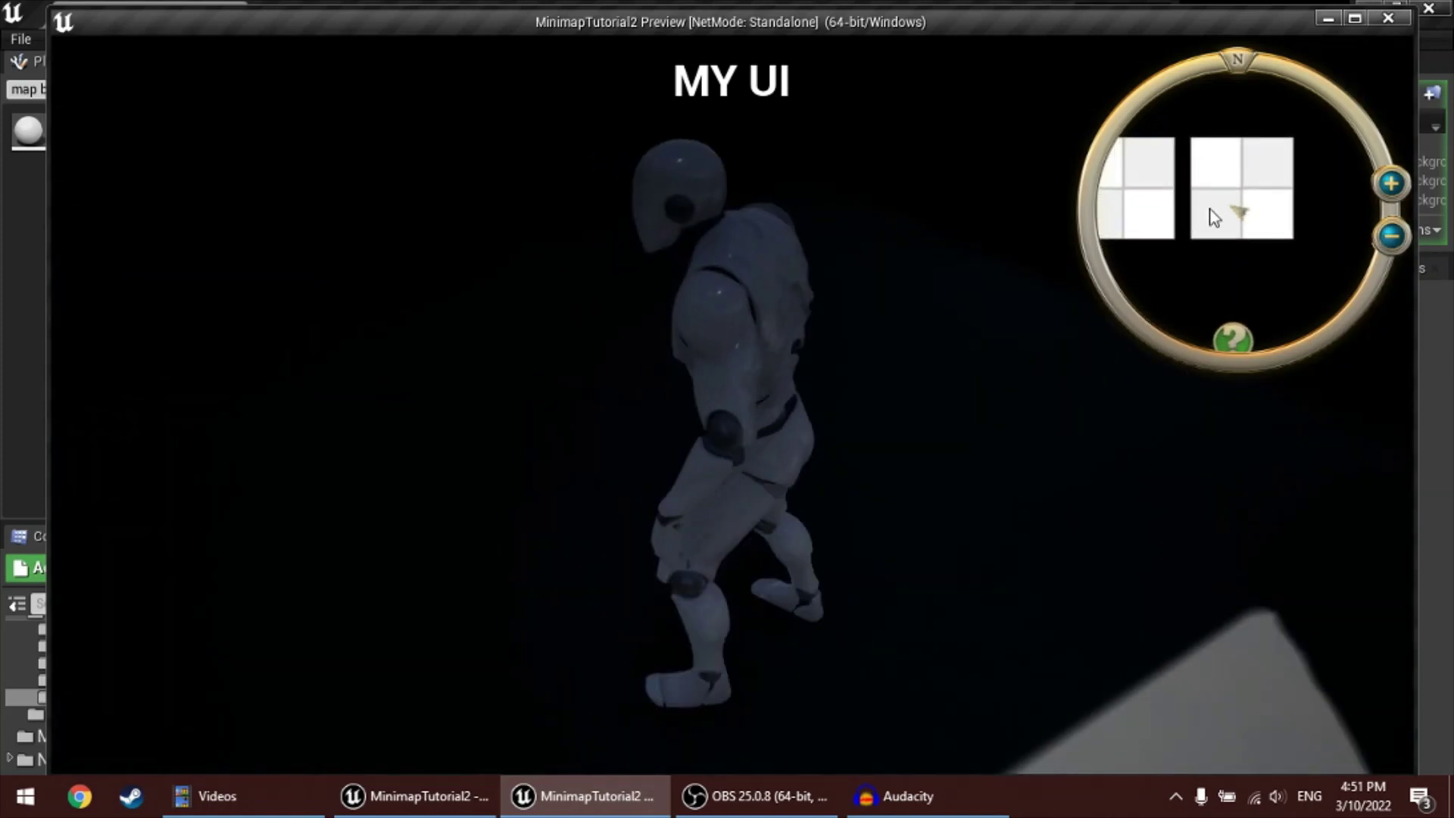
key("d")
key("w")
key("a")
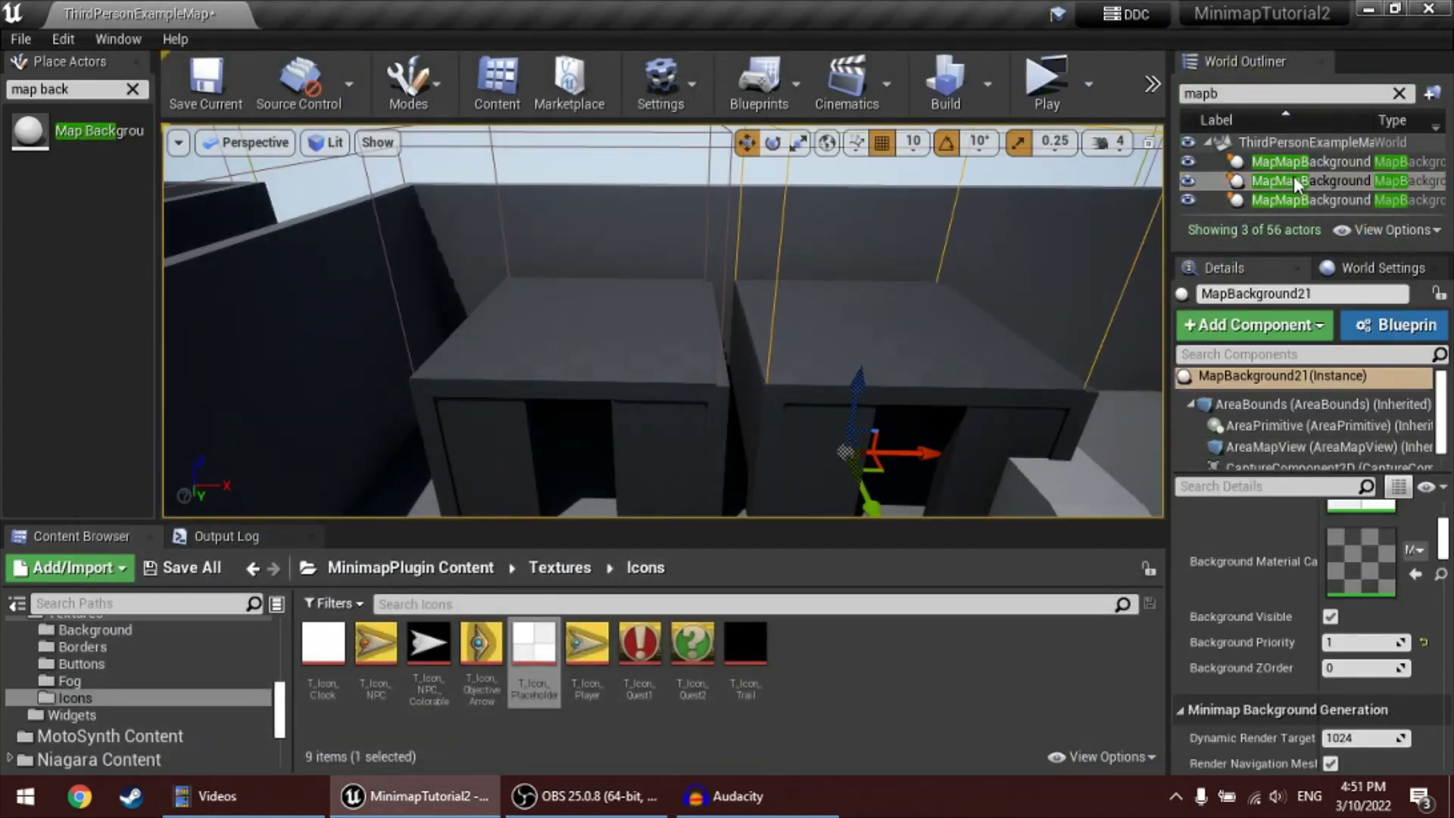
Change the Background Priority of the MapBackground21 actor and play the level in a standalone preview
left_click(1294, 177)
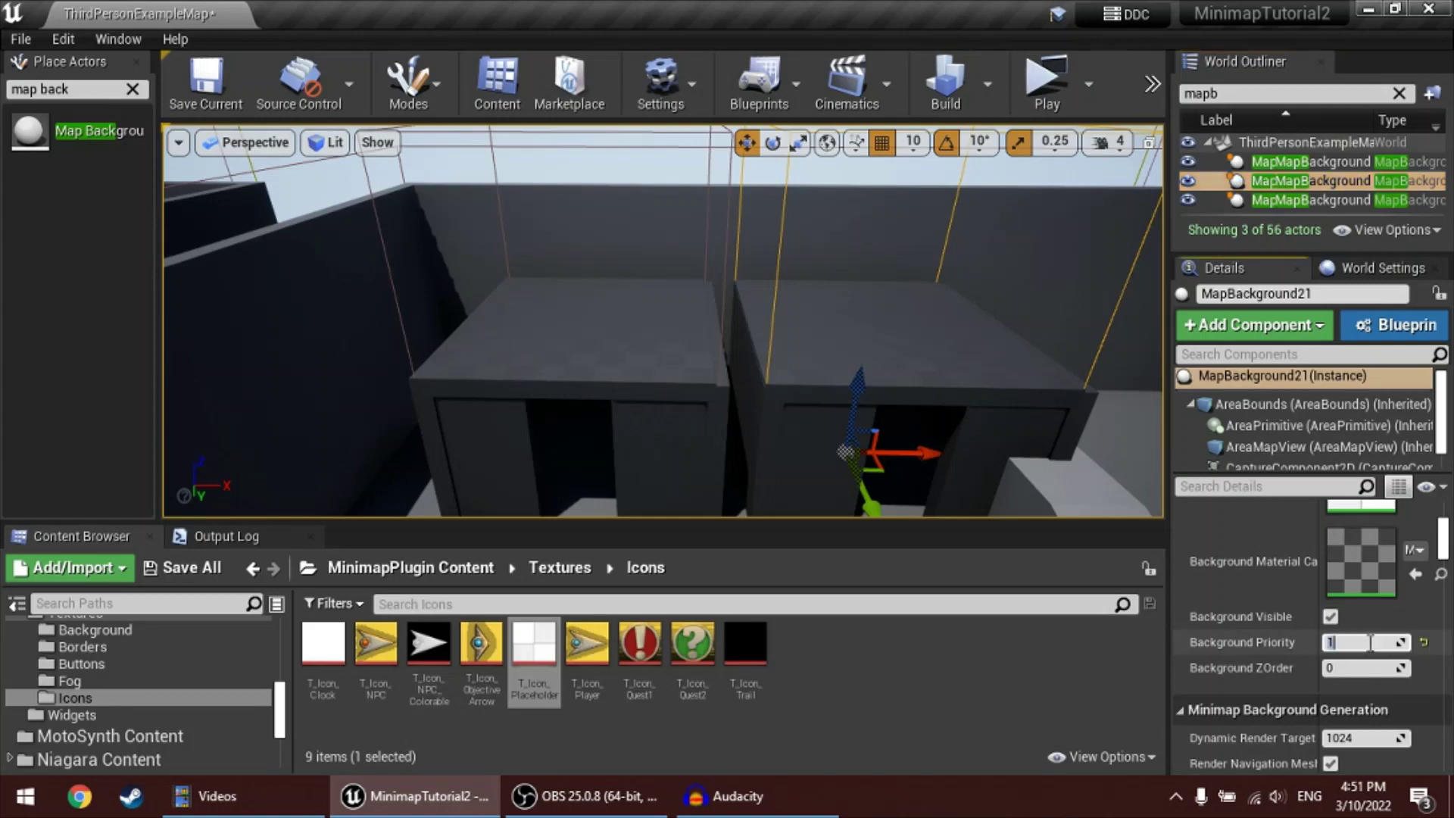
left_click(1047, 82)
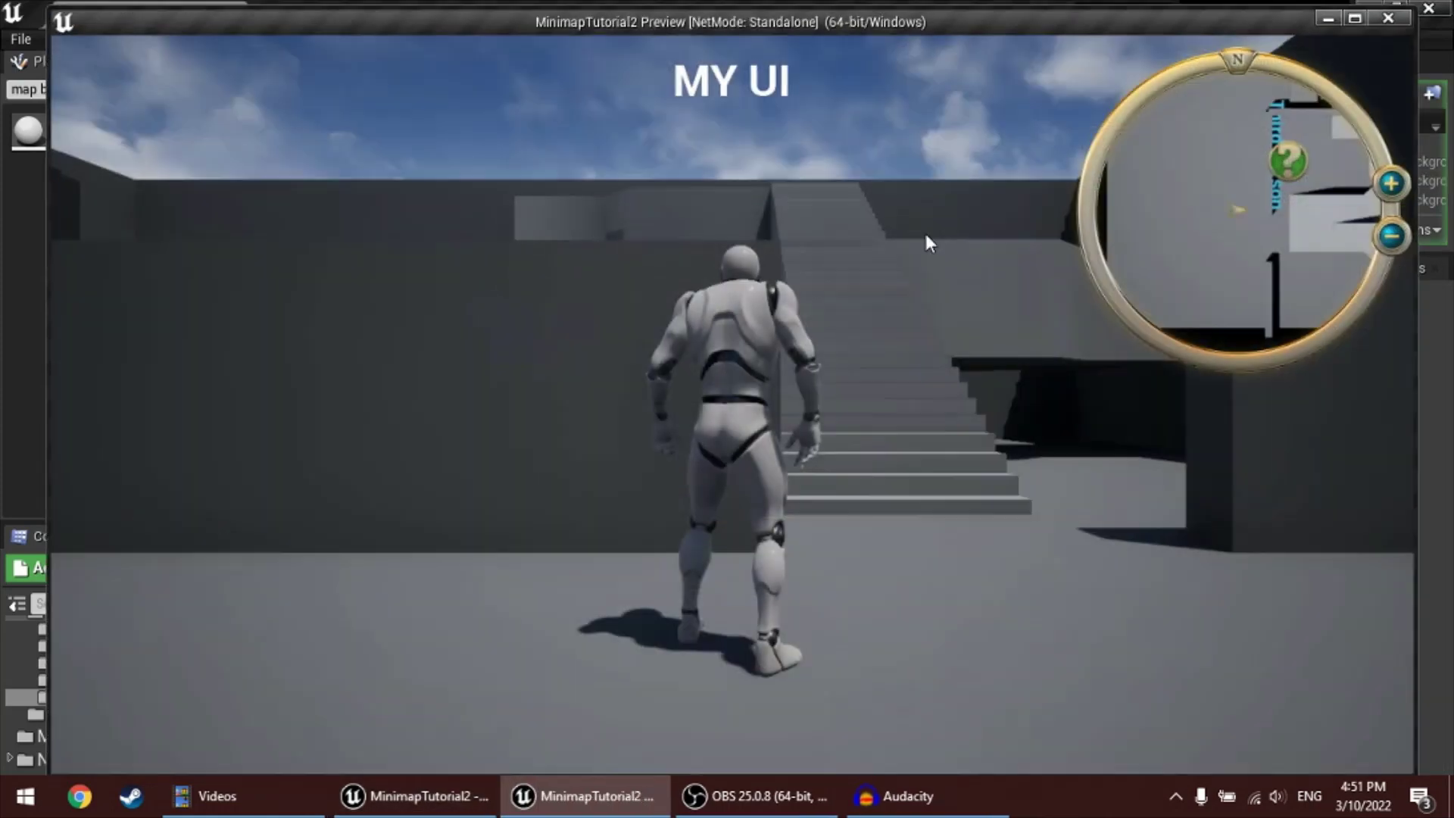
Run the character in and out of the buildings to test their separate minimap backgrounds, and end the preview
key("w")
key("d")
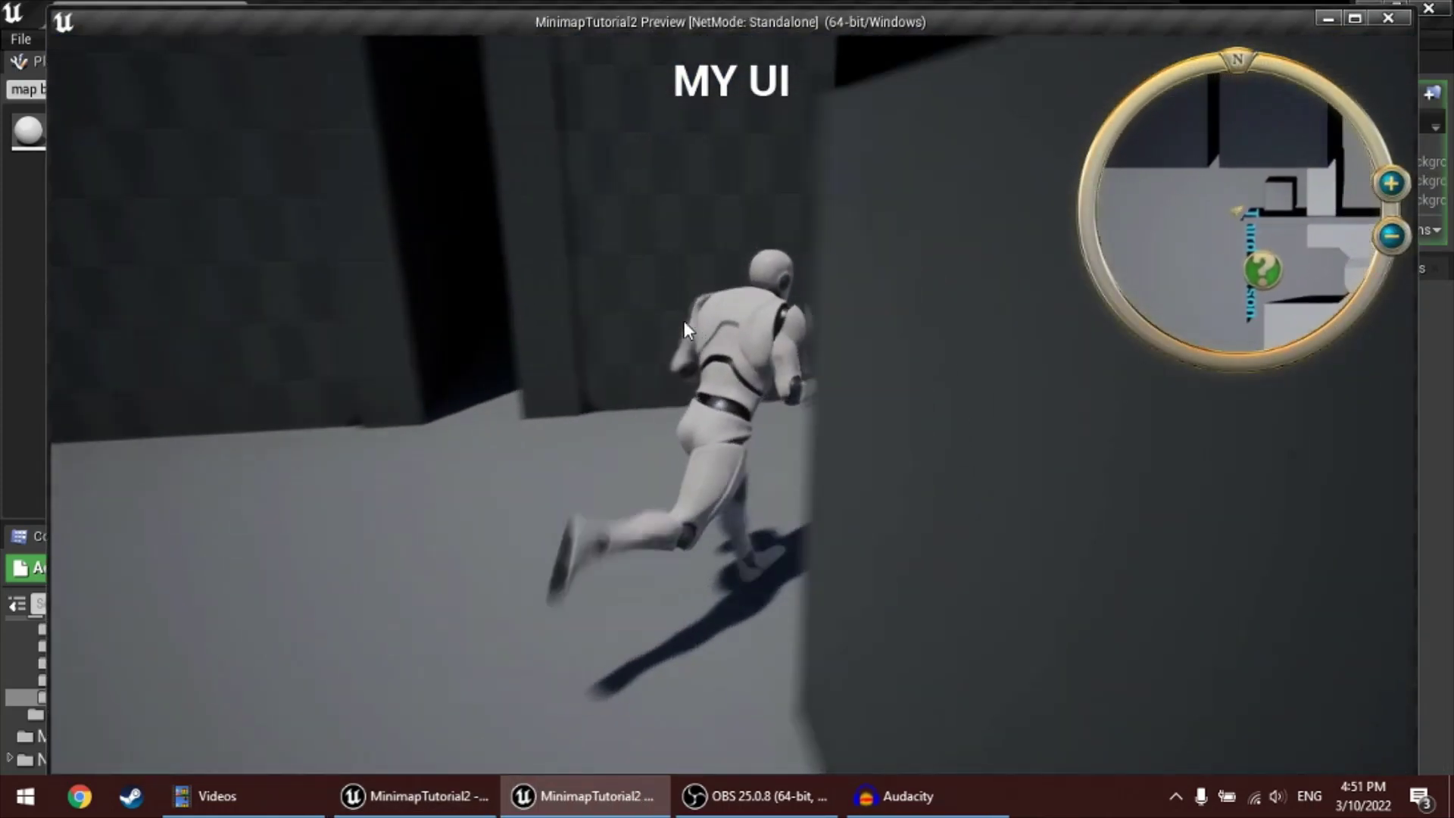
key("s")
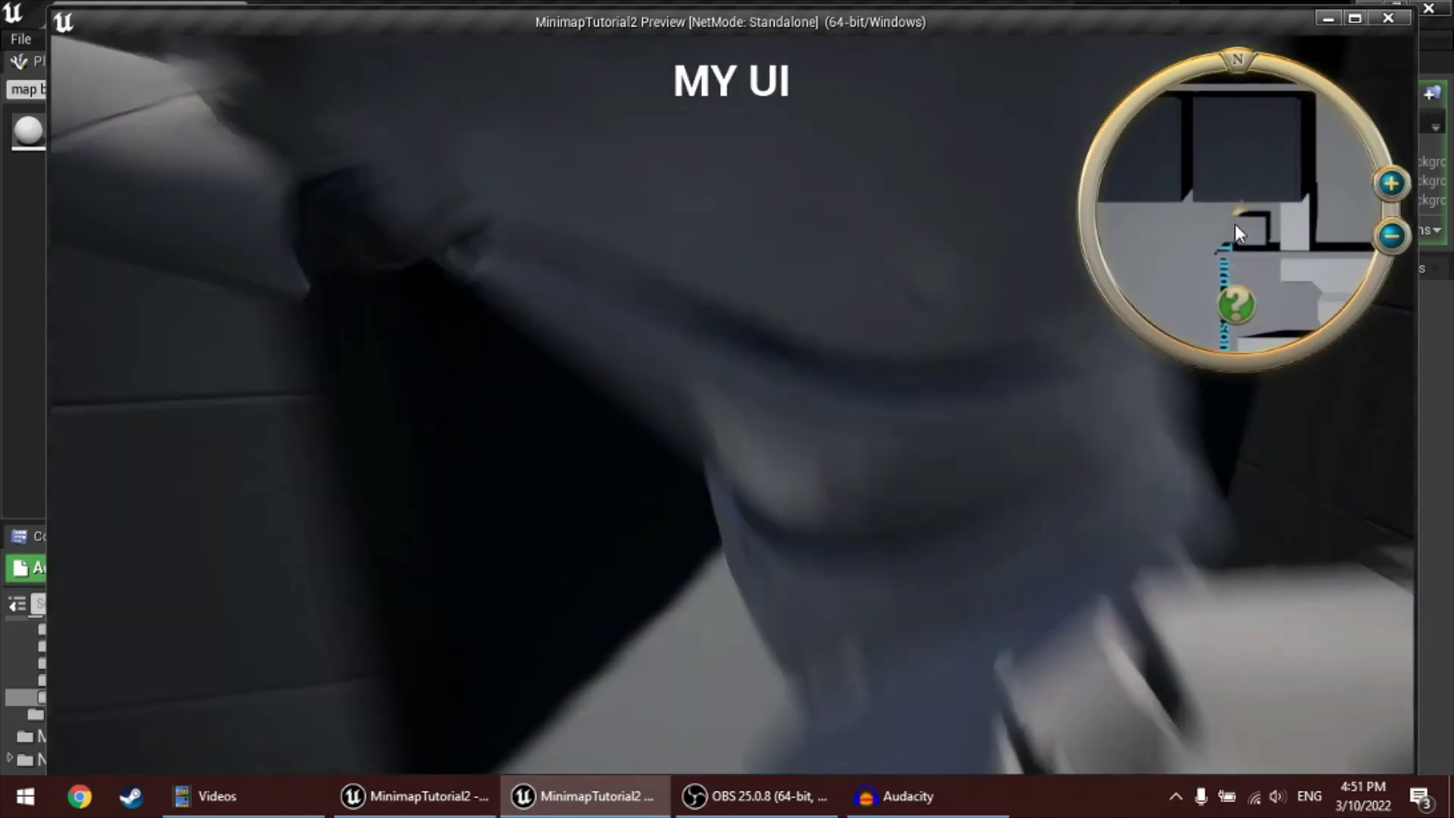
key("a")
key("w")
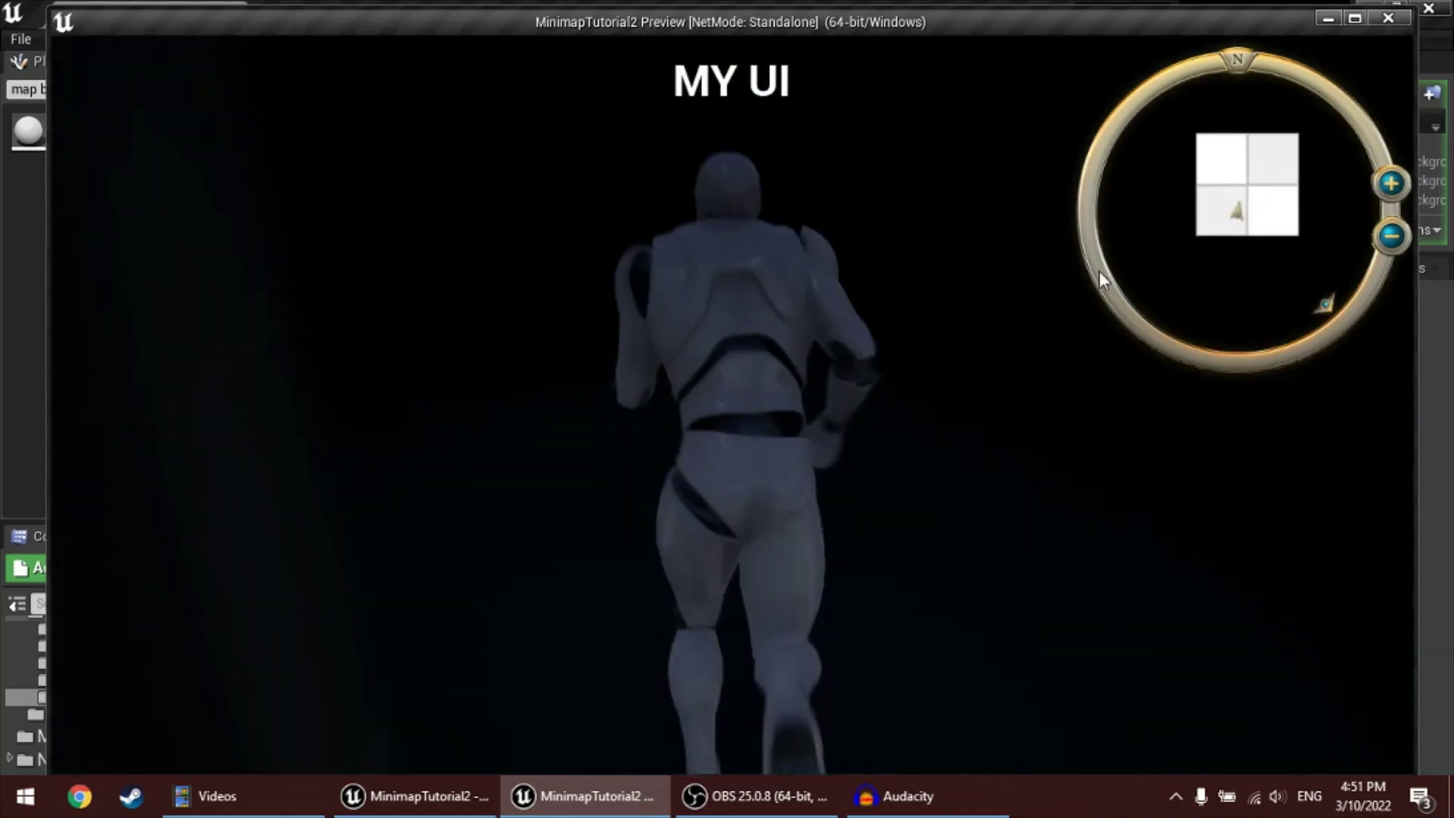
key("s")
key("s")
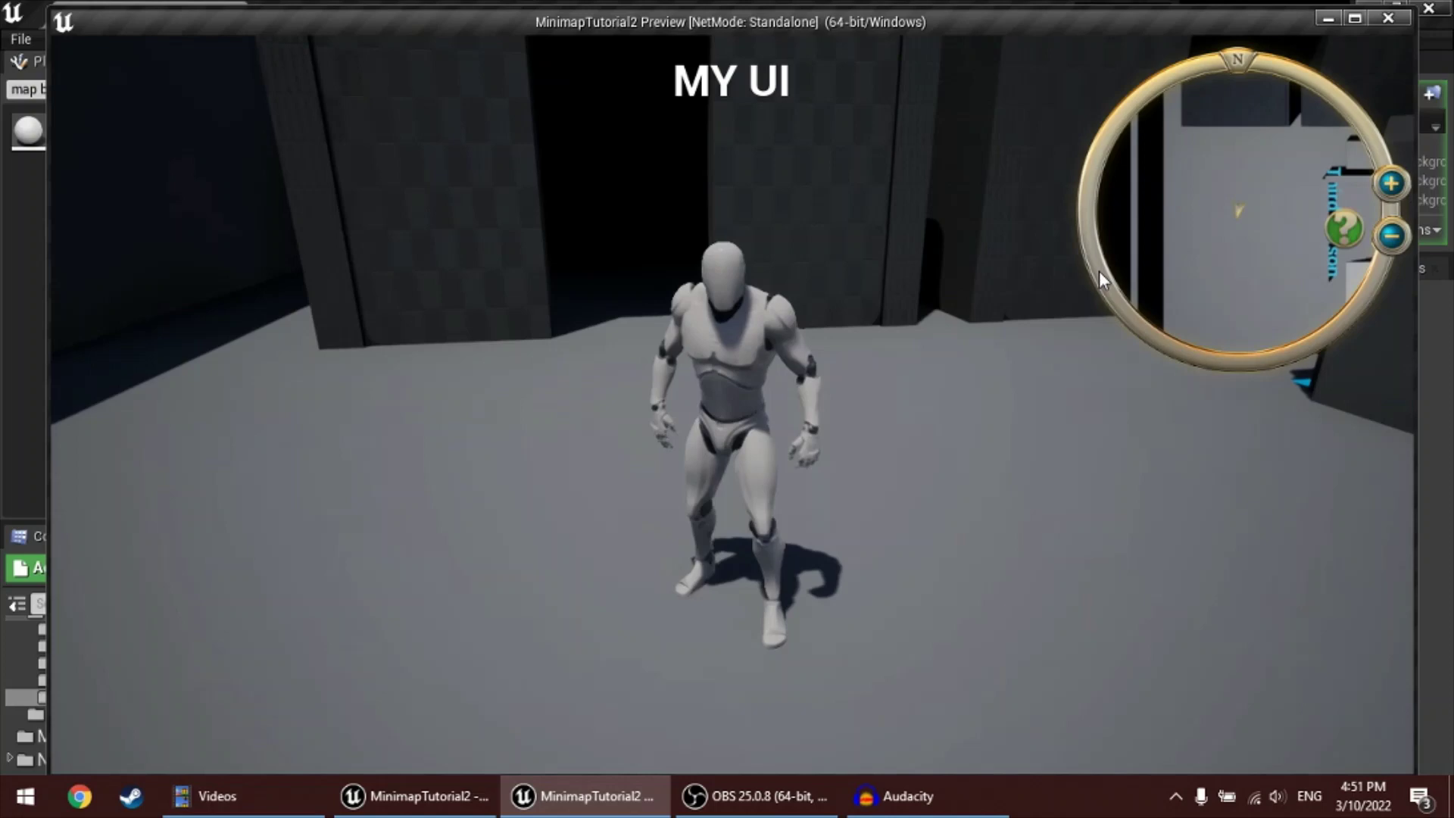
key("Escape")
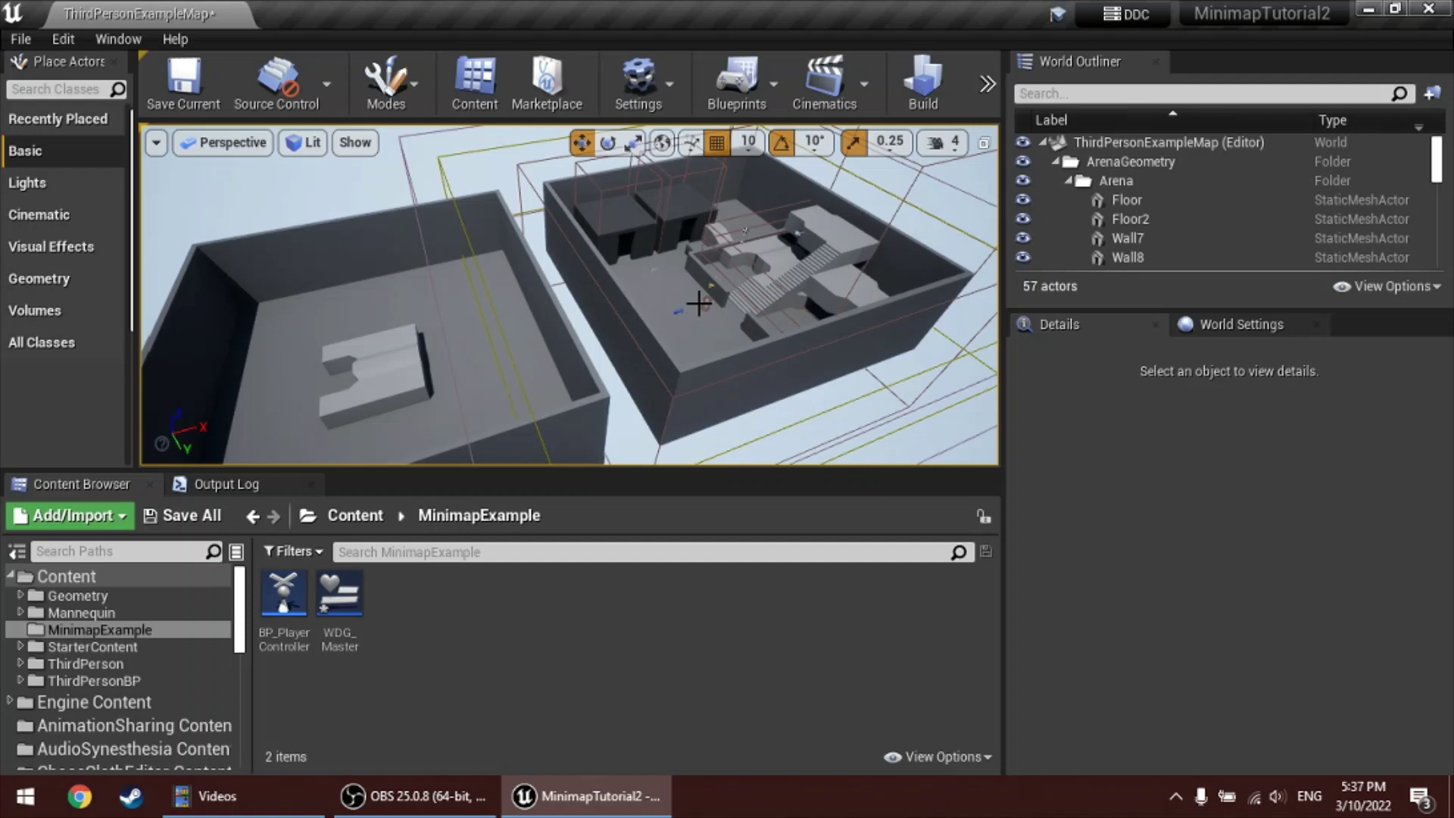
Create an Actor Blueprint class named BP_FullMapView in the MinimapExample folder
right_click(475, 616)
left_click(565, 290)
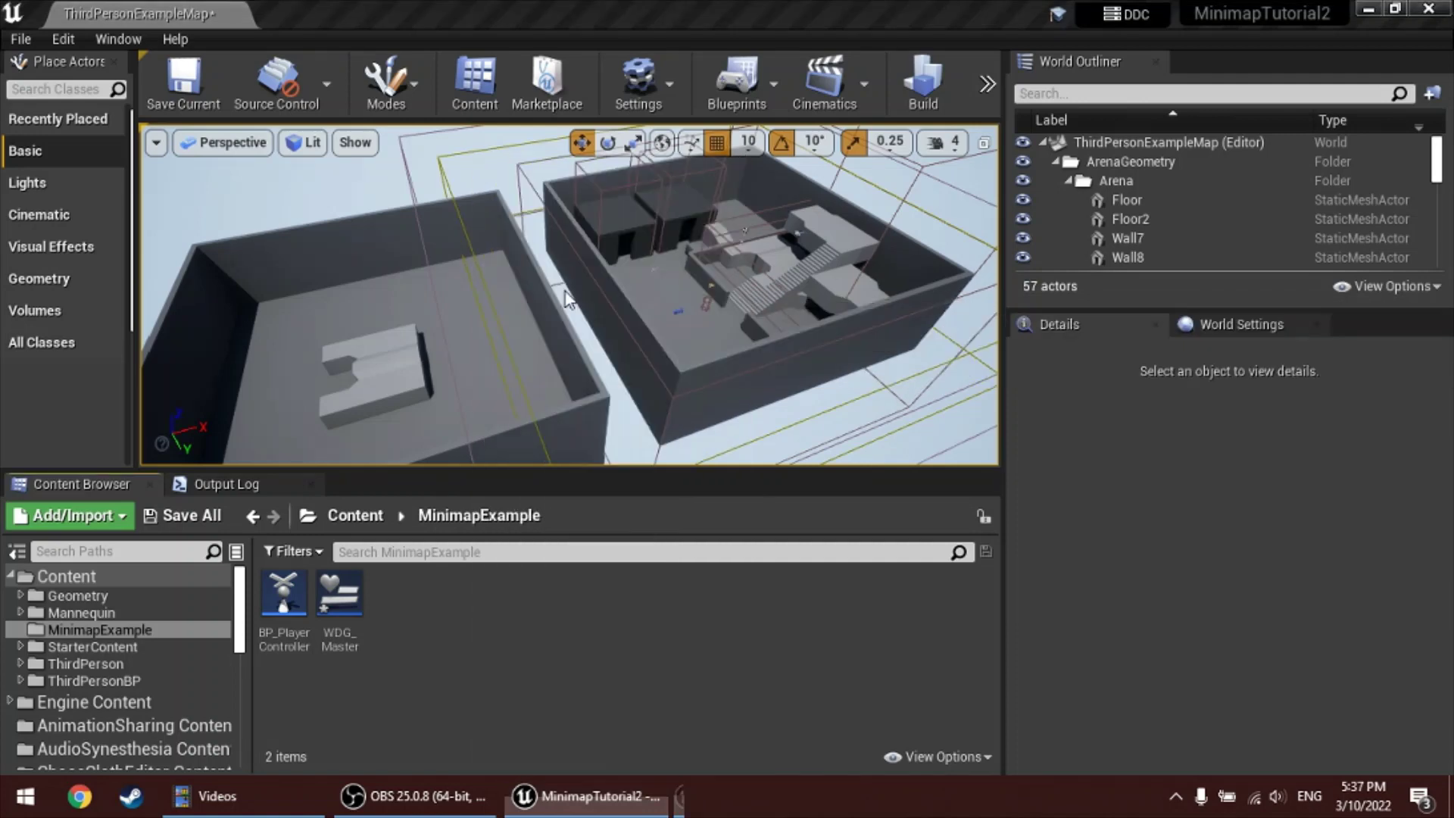
left_click(533, 218)
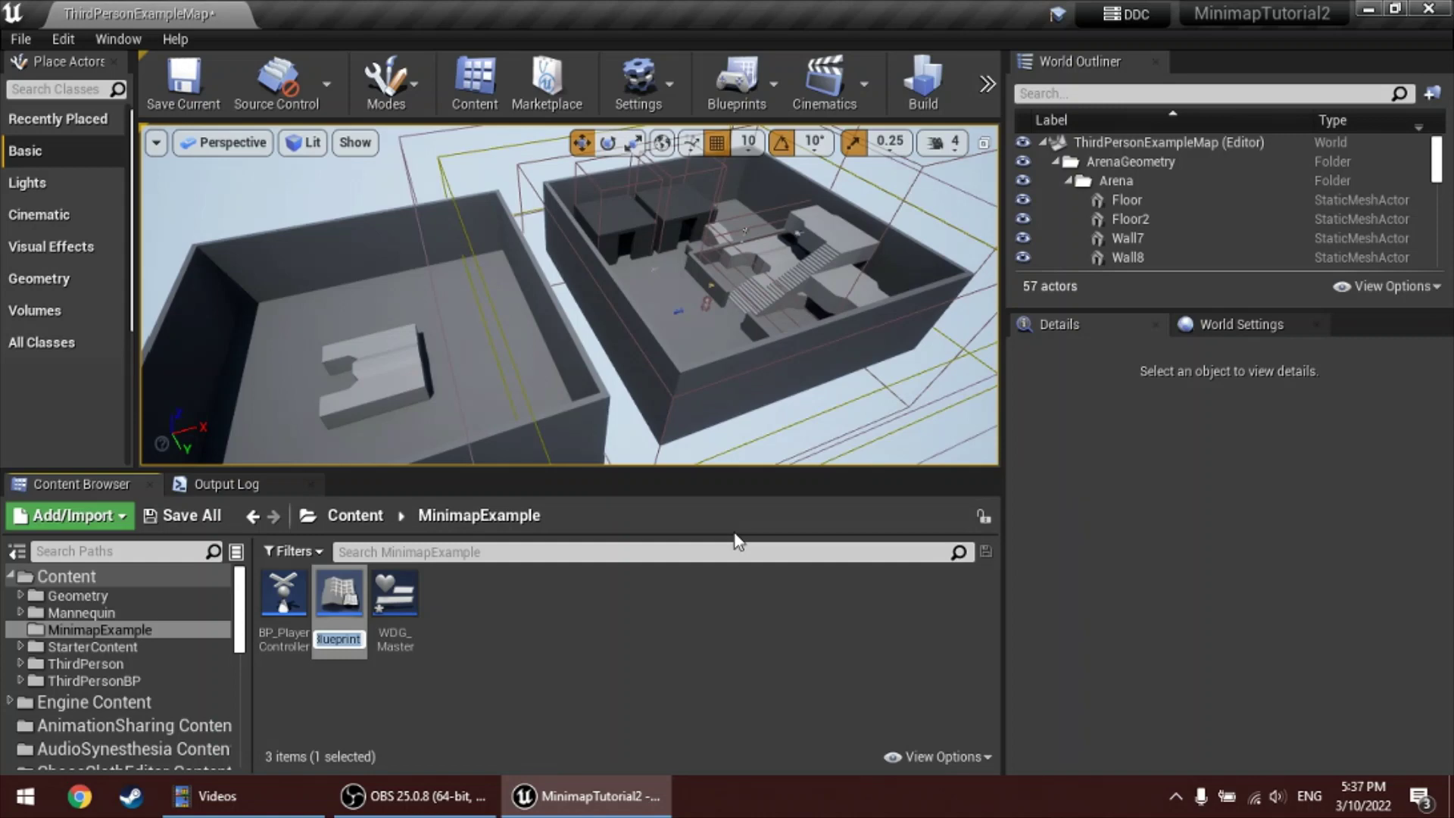
type("BP_FullMapView")
key("Return")
Open the BP_FullMapView blueprint and add a Map View component, keeping the name MapView
double_click(282, 598)
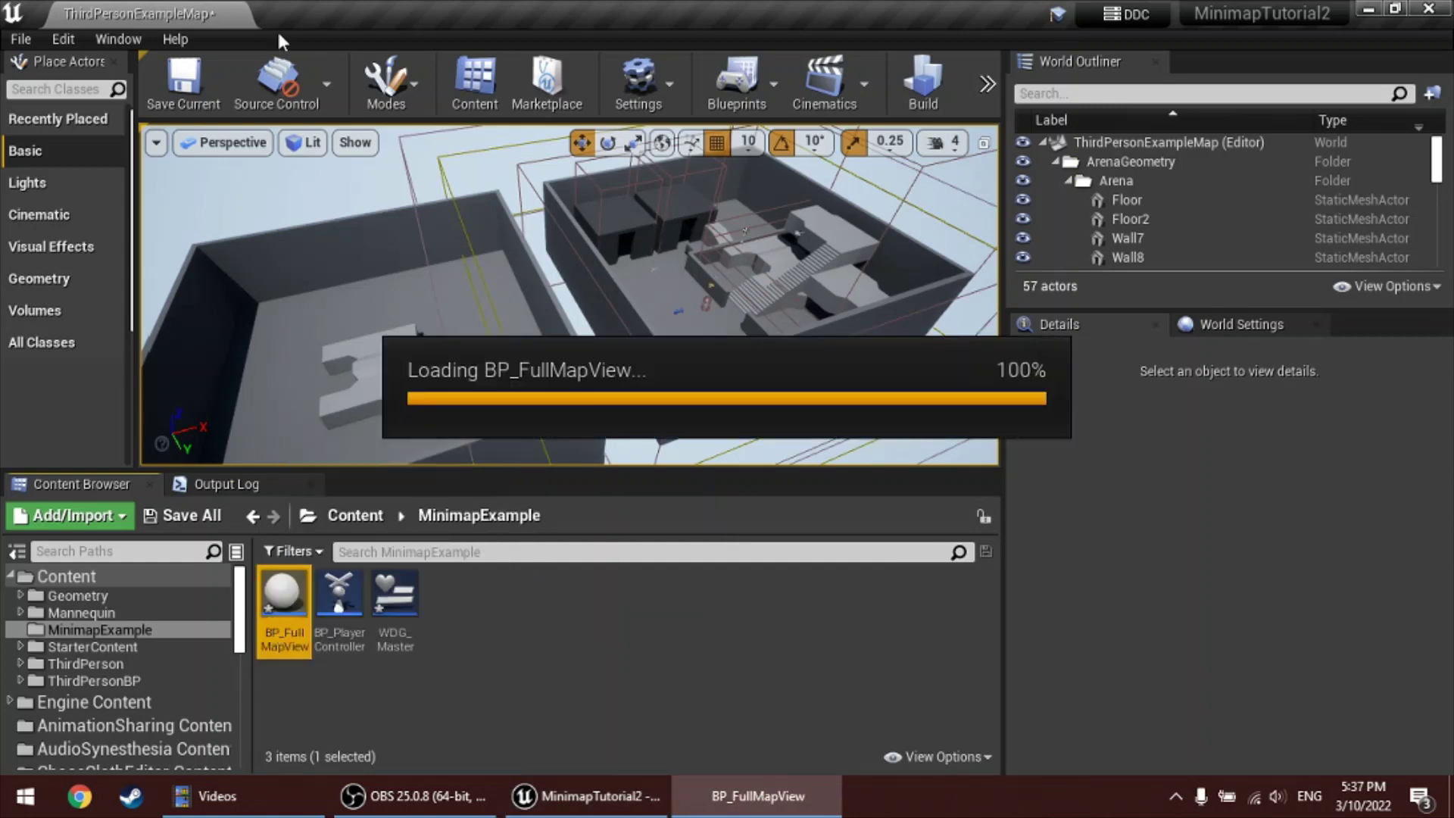
left_click(130, 94)
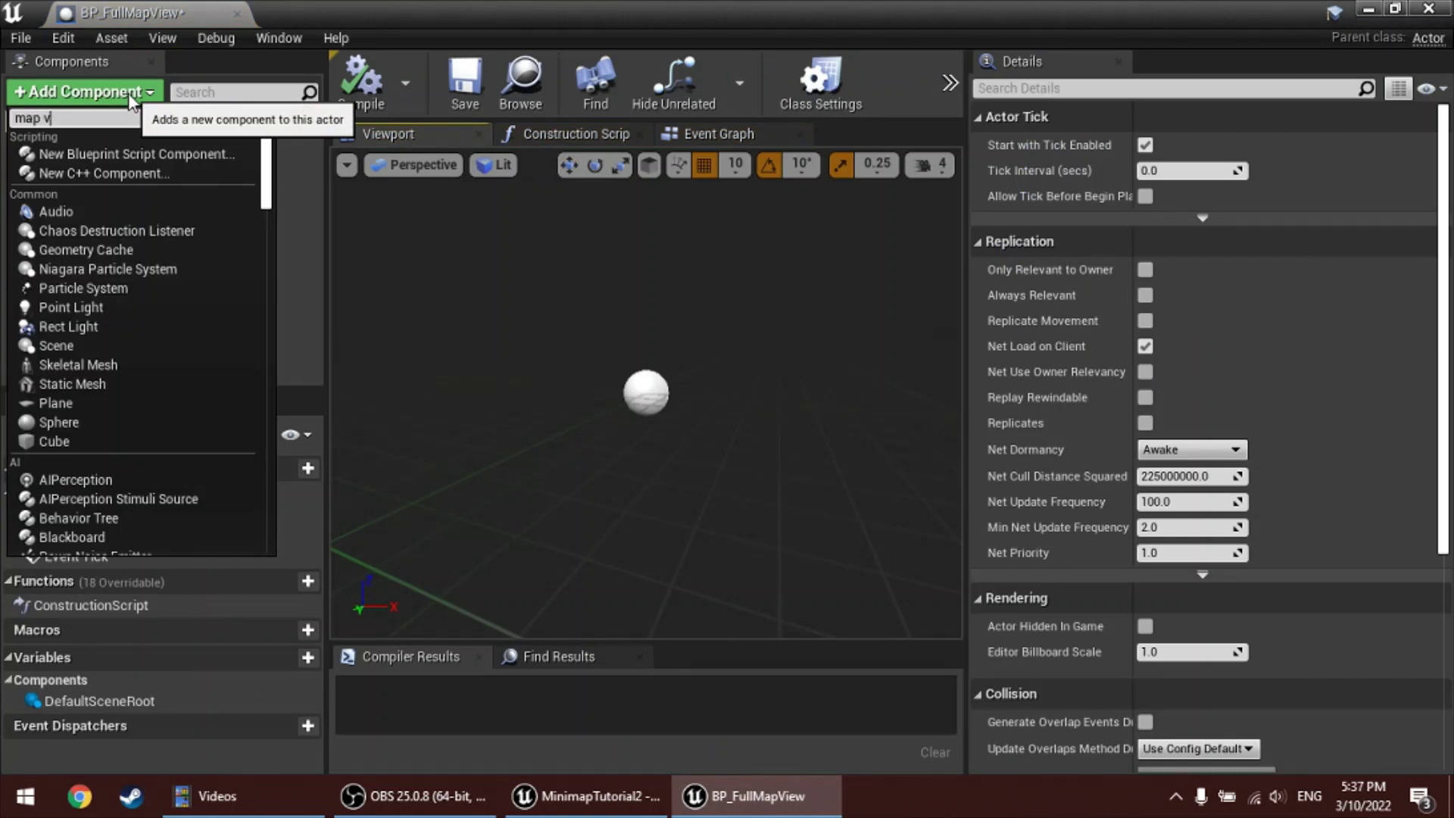
type("map view com")
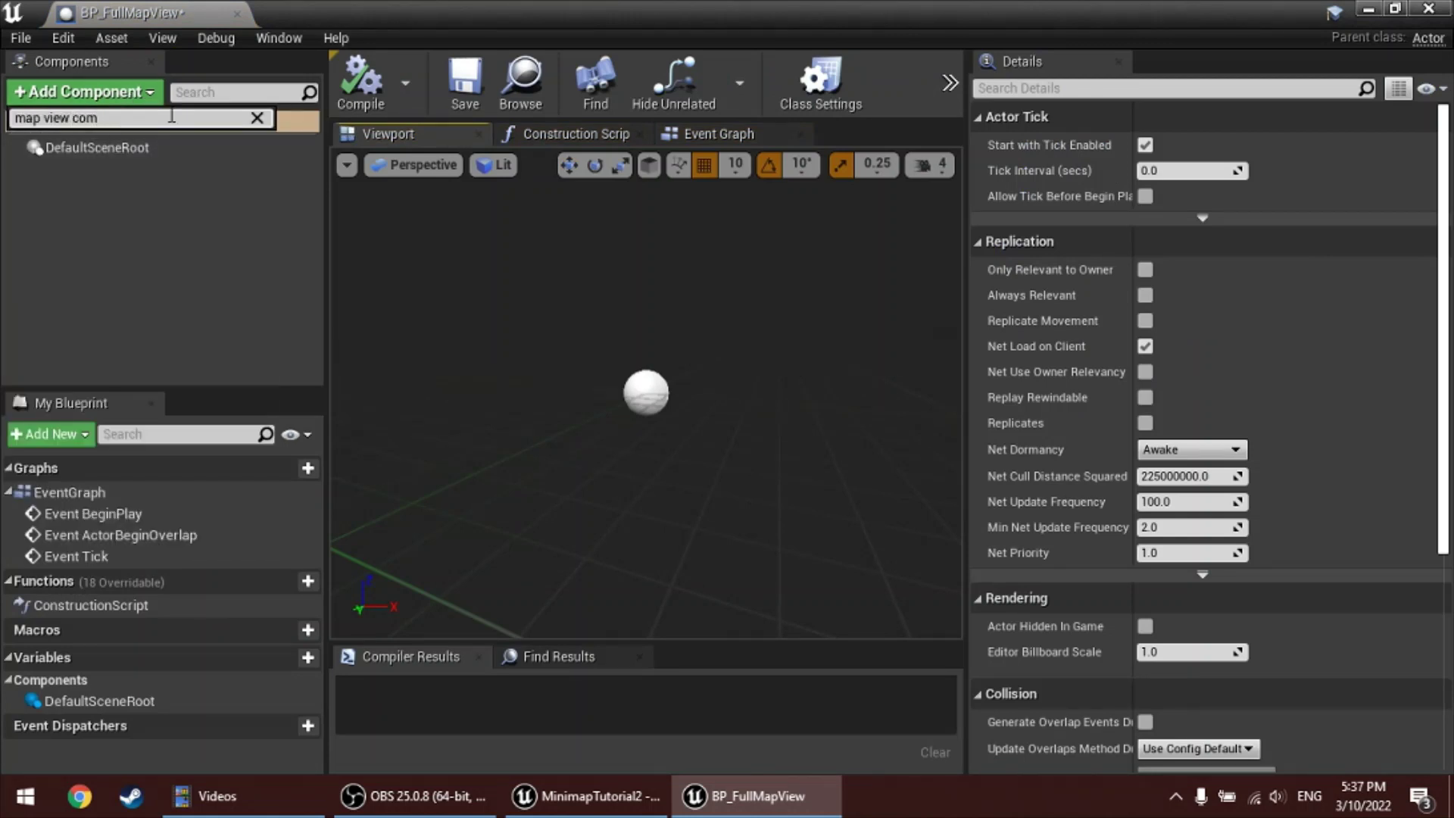
left_click(147, 154)
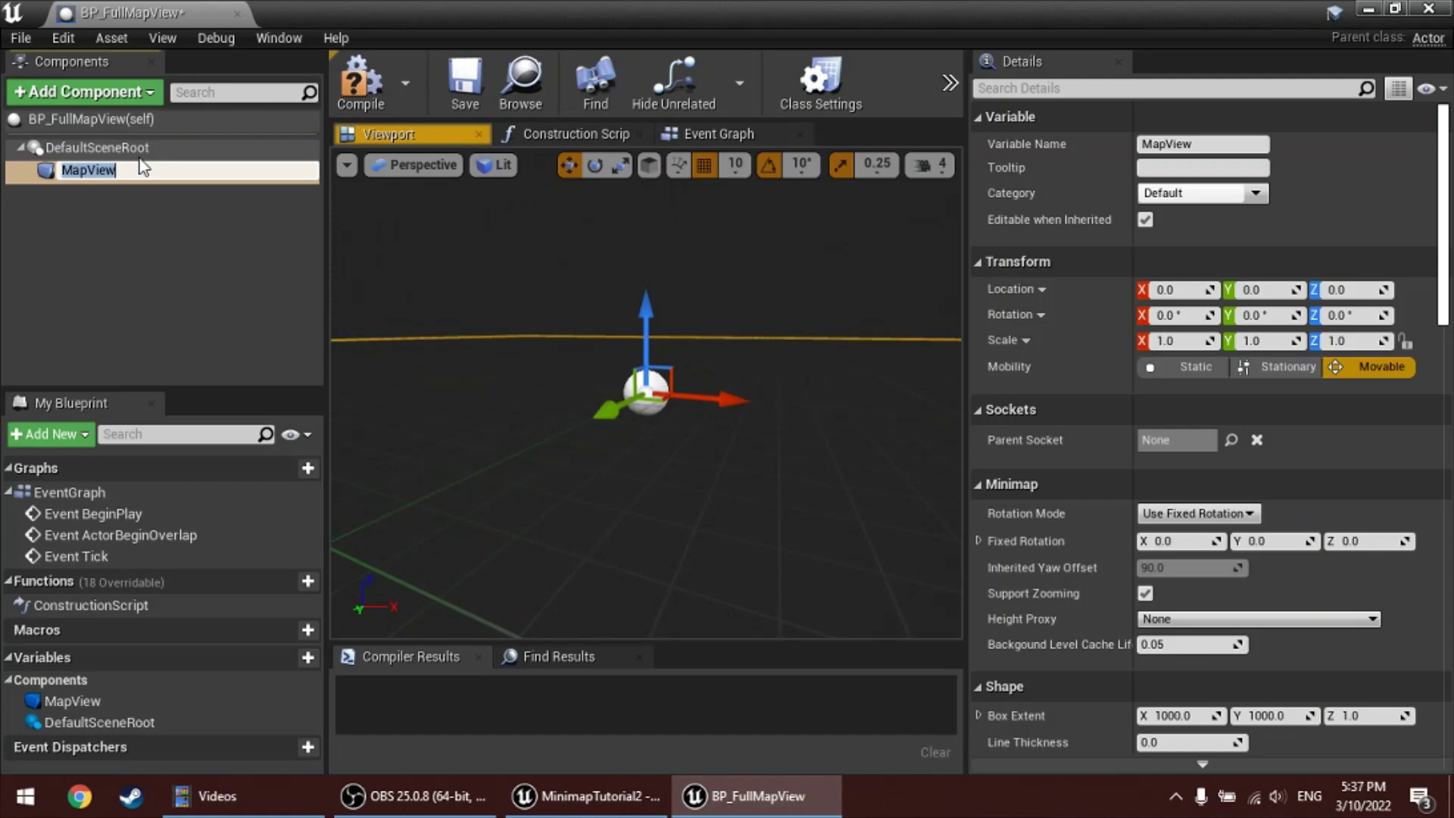
left_click(121, 194)
Make MapView the root component of BP_FullMapView in place of DefaultSceneRoot, compile and save the blueprint, and close its editor
left_click_drag(112, 170, 120, 153)
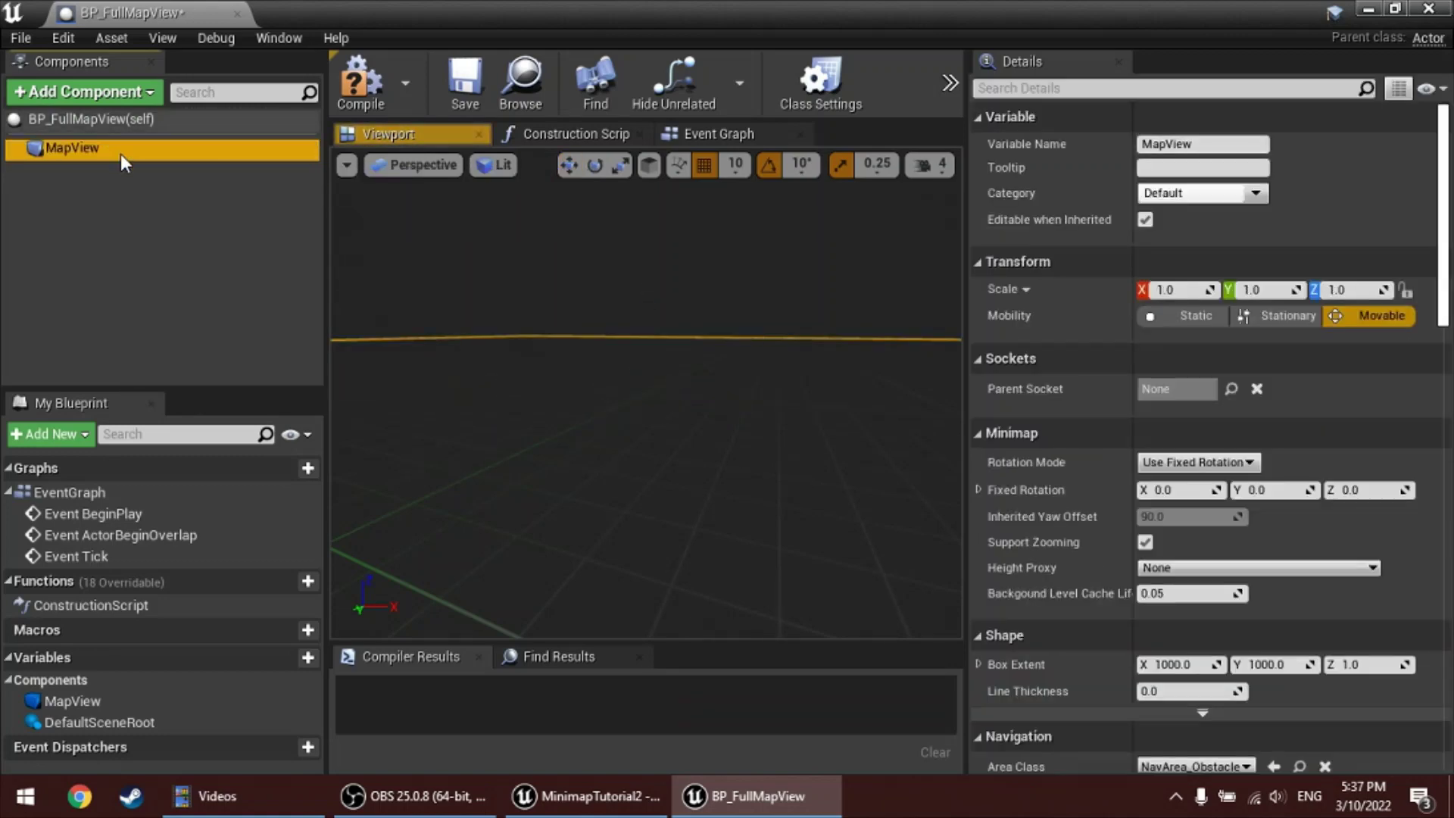
left_click(375, 91)
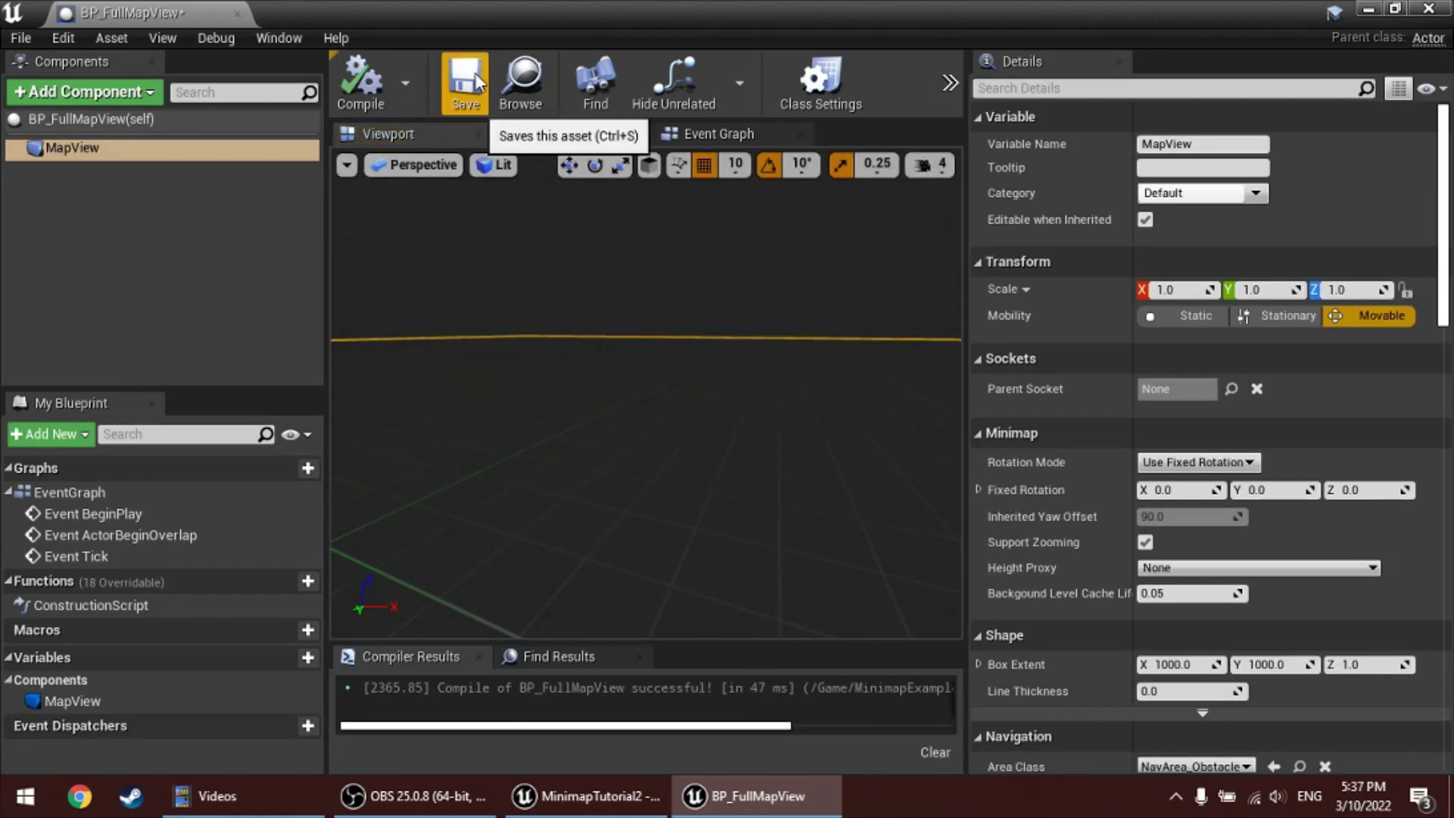
right_click_drag(539, 260, 528, 200)
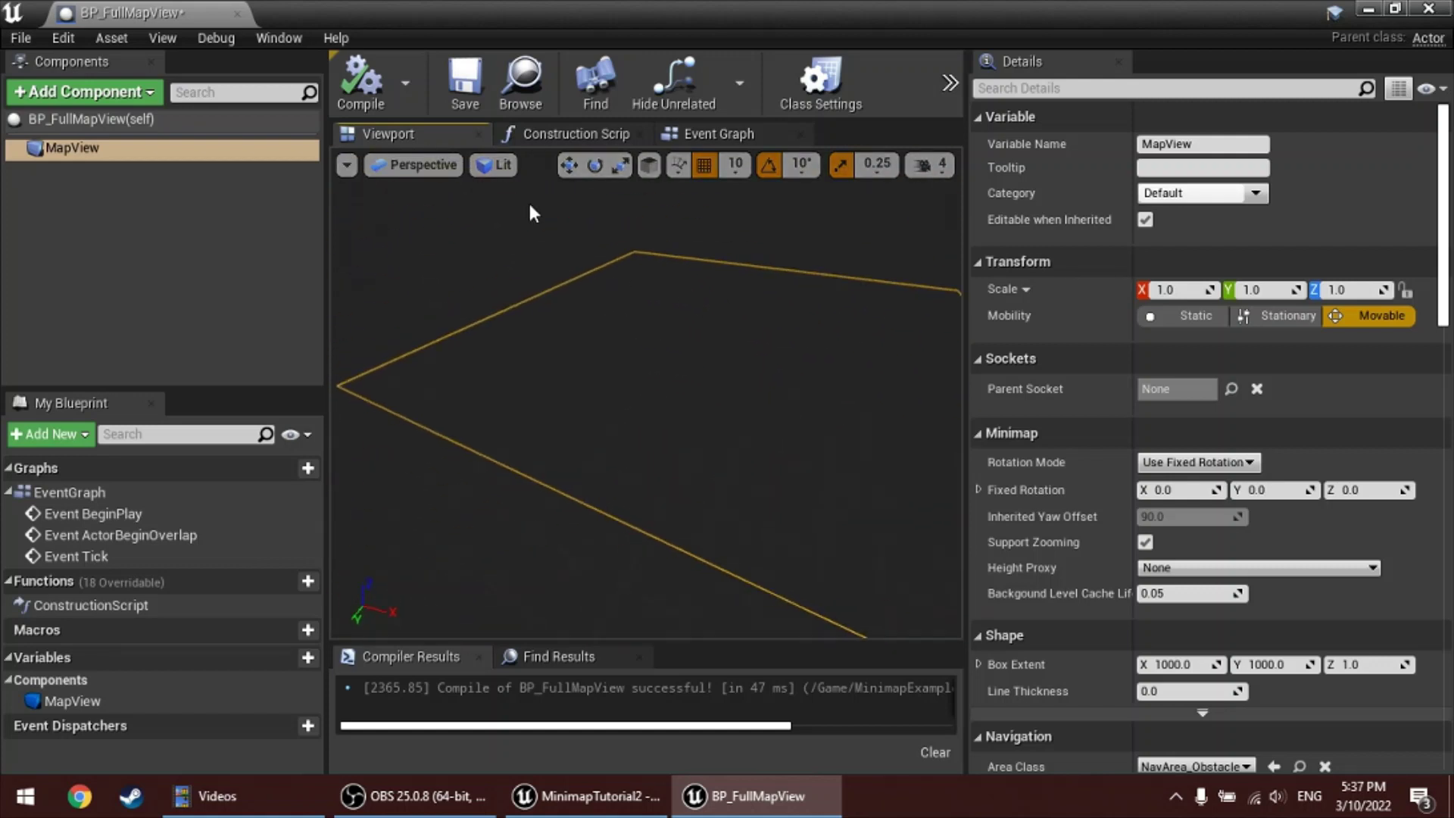
left_click(469, 111)
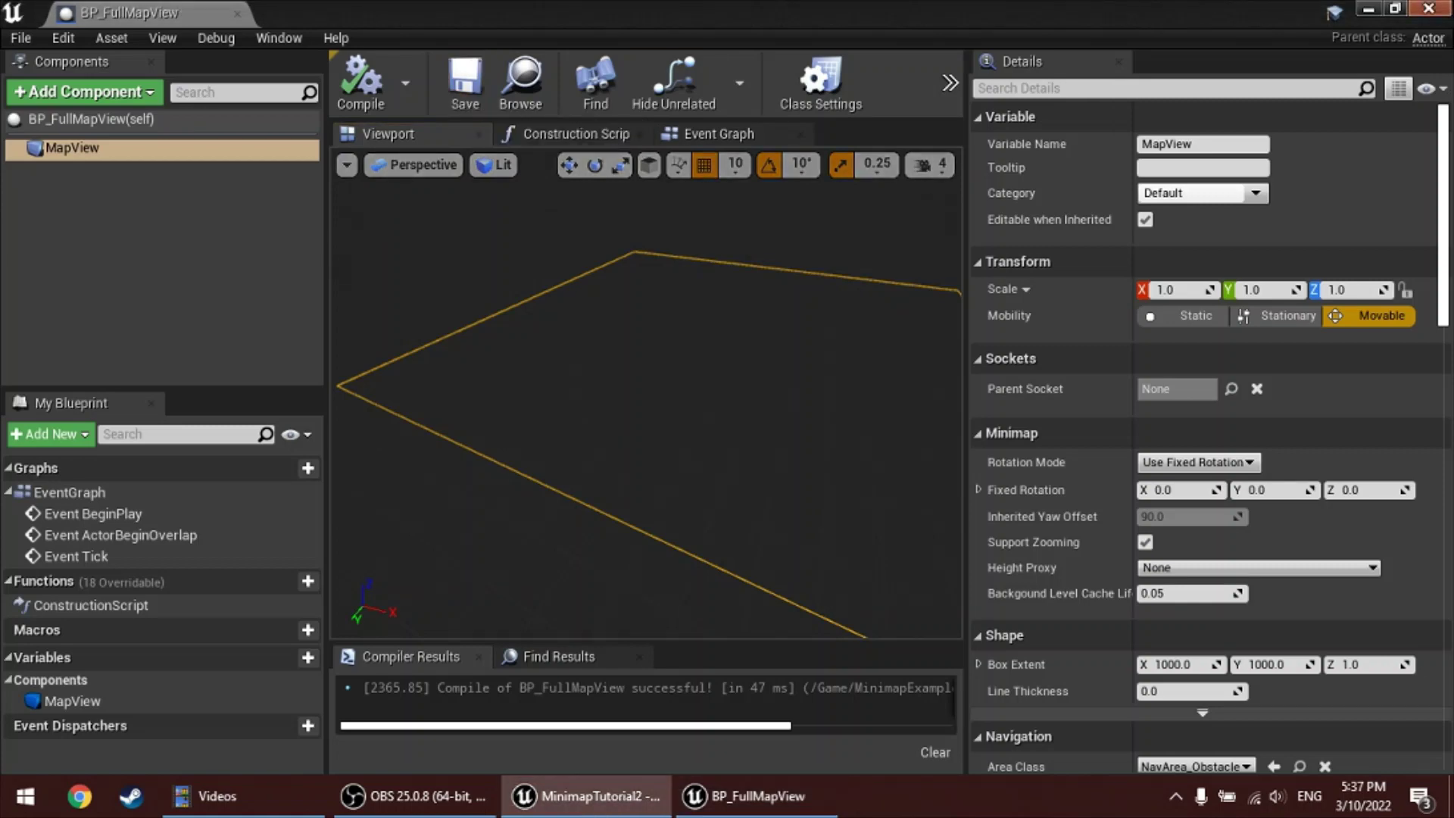
left_click(1428, 10)
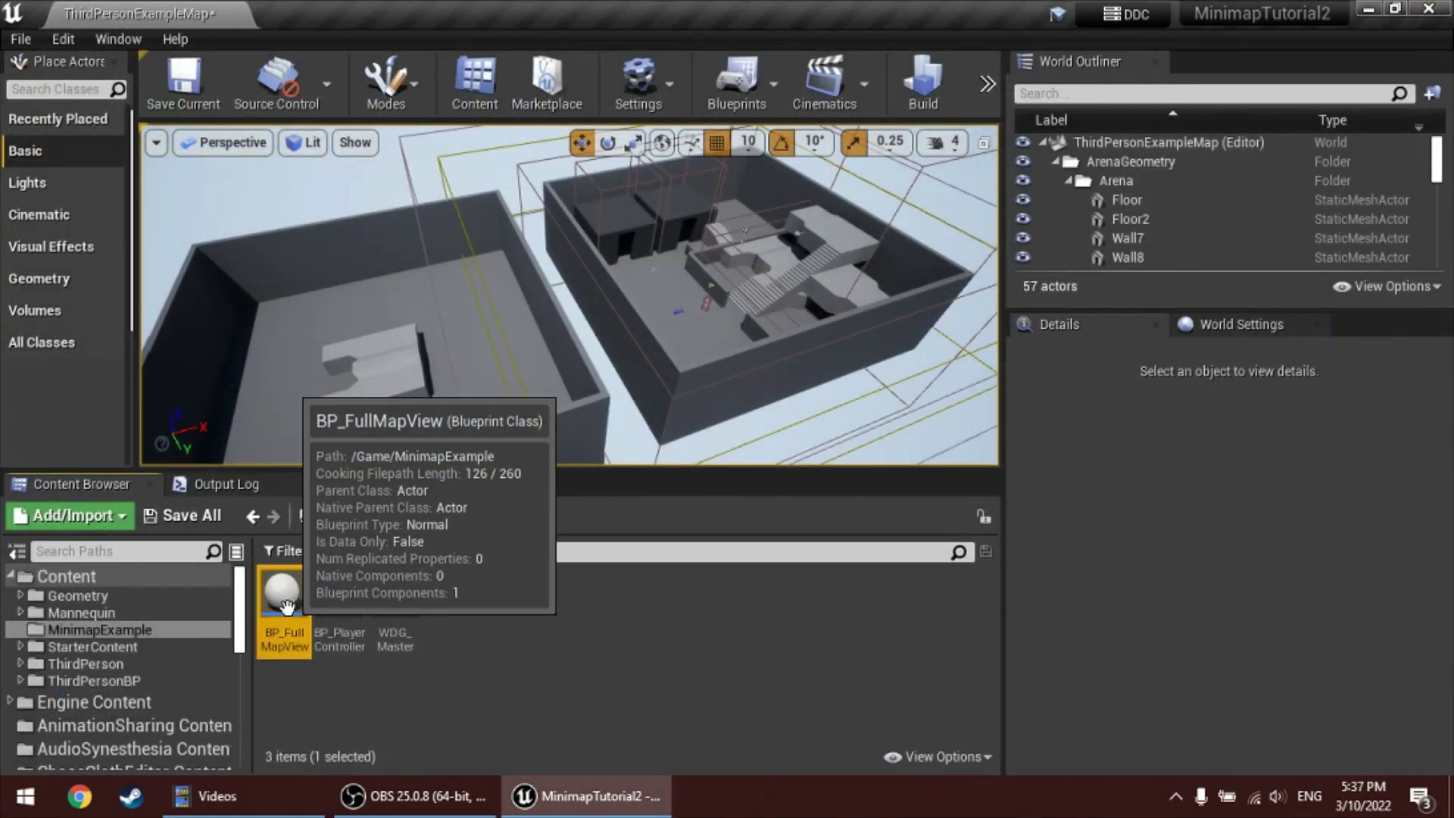
Place a BP_FullMapView actor in the level and centre it between the two arenas, with its view extents spanning both
left_click_drag(282, 594, 470, 363)
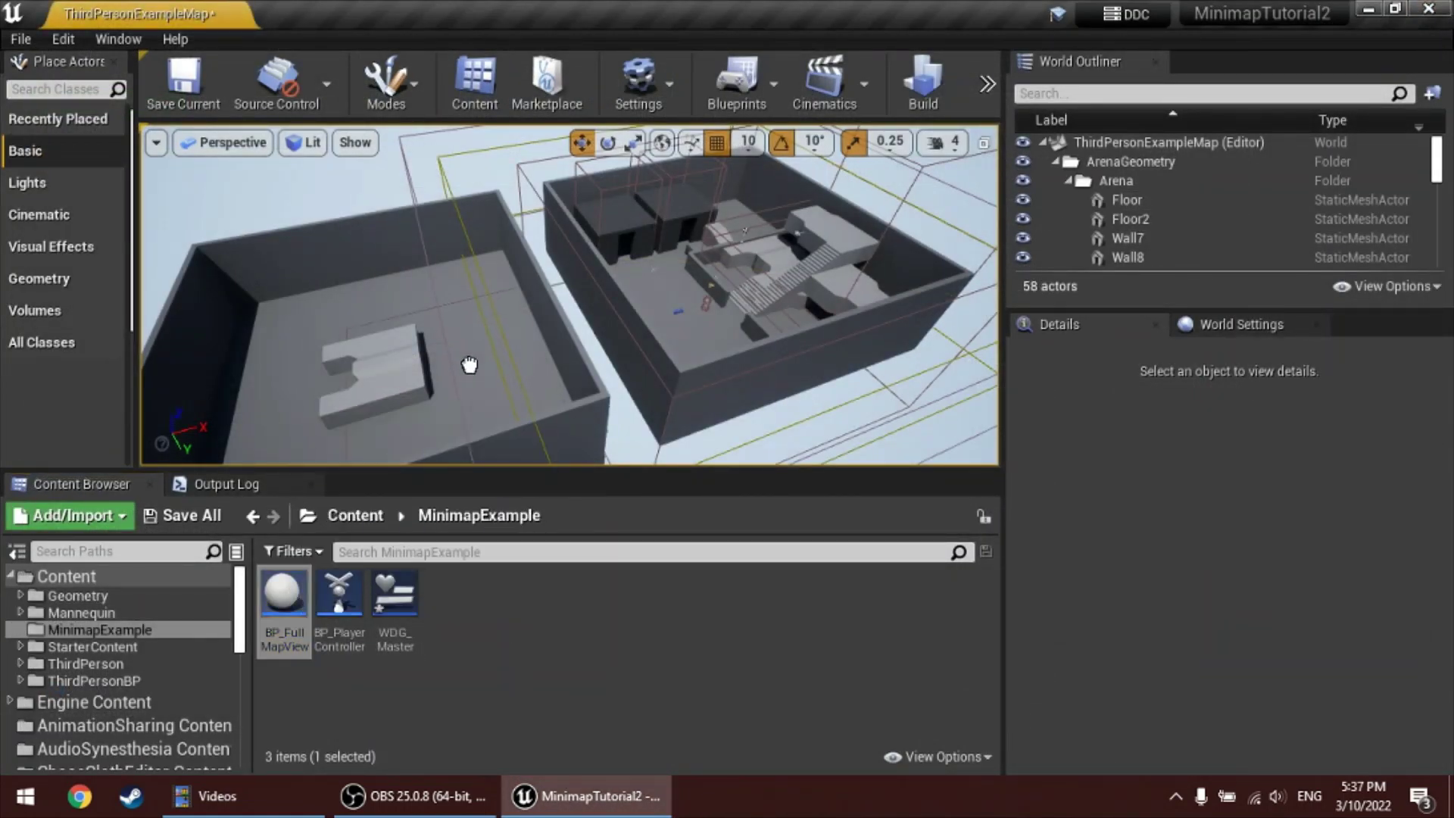
left_click(514, 333)
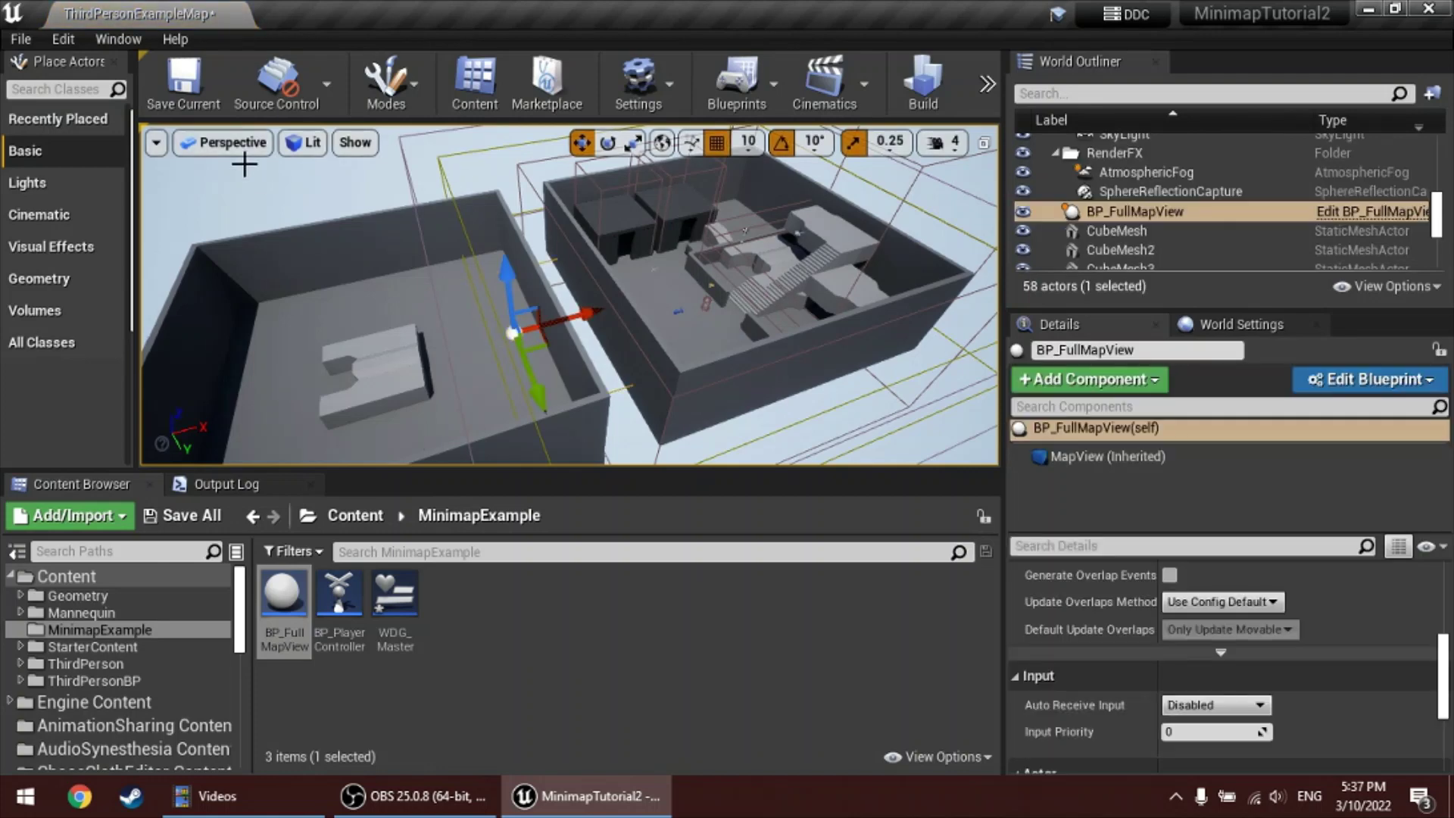
left_click(227, 142)
left_click(225, 209)
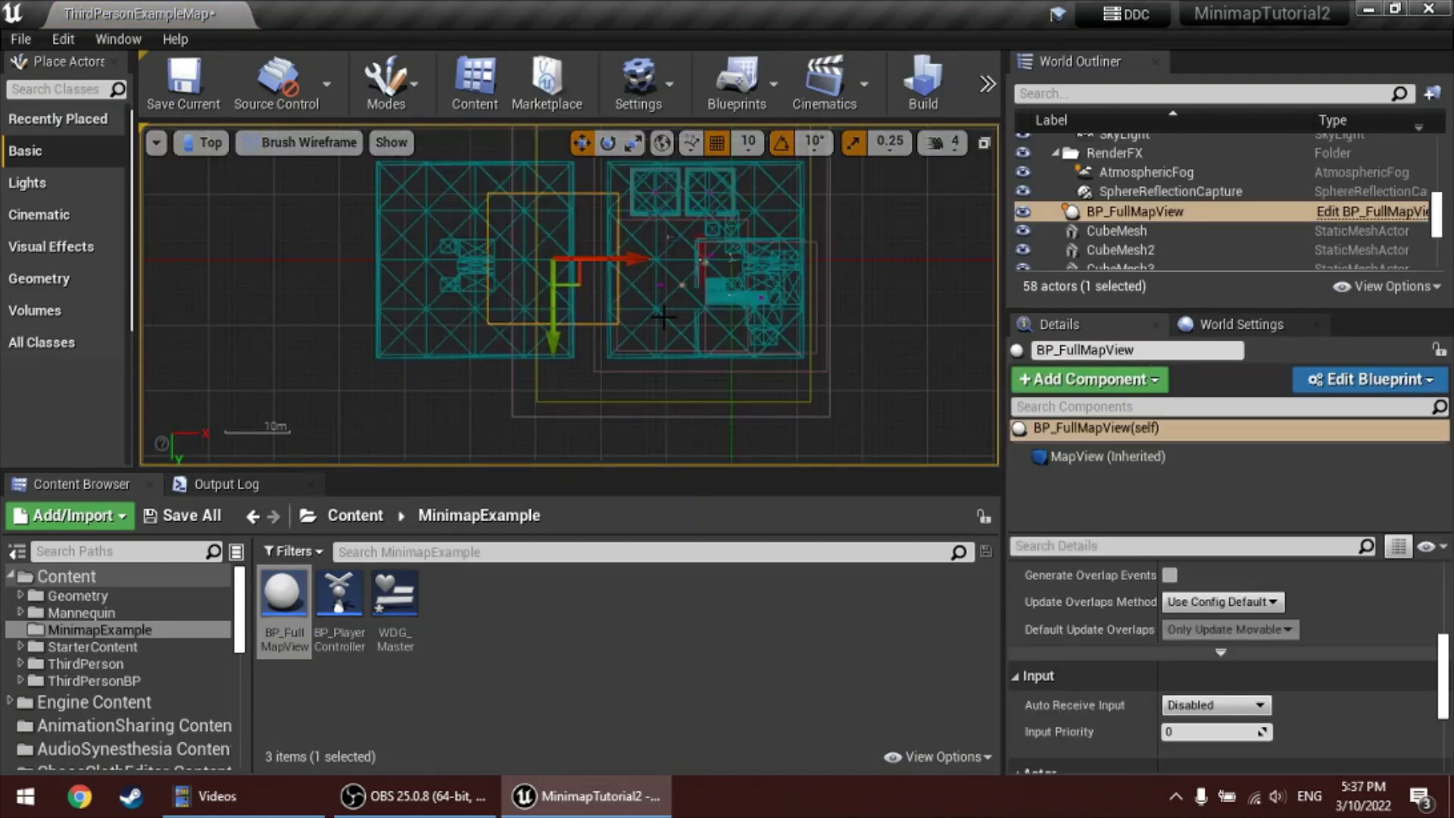
left_click_drag(603, 263, 666, 259)
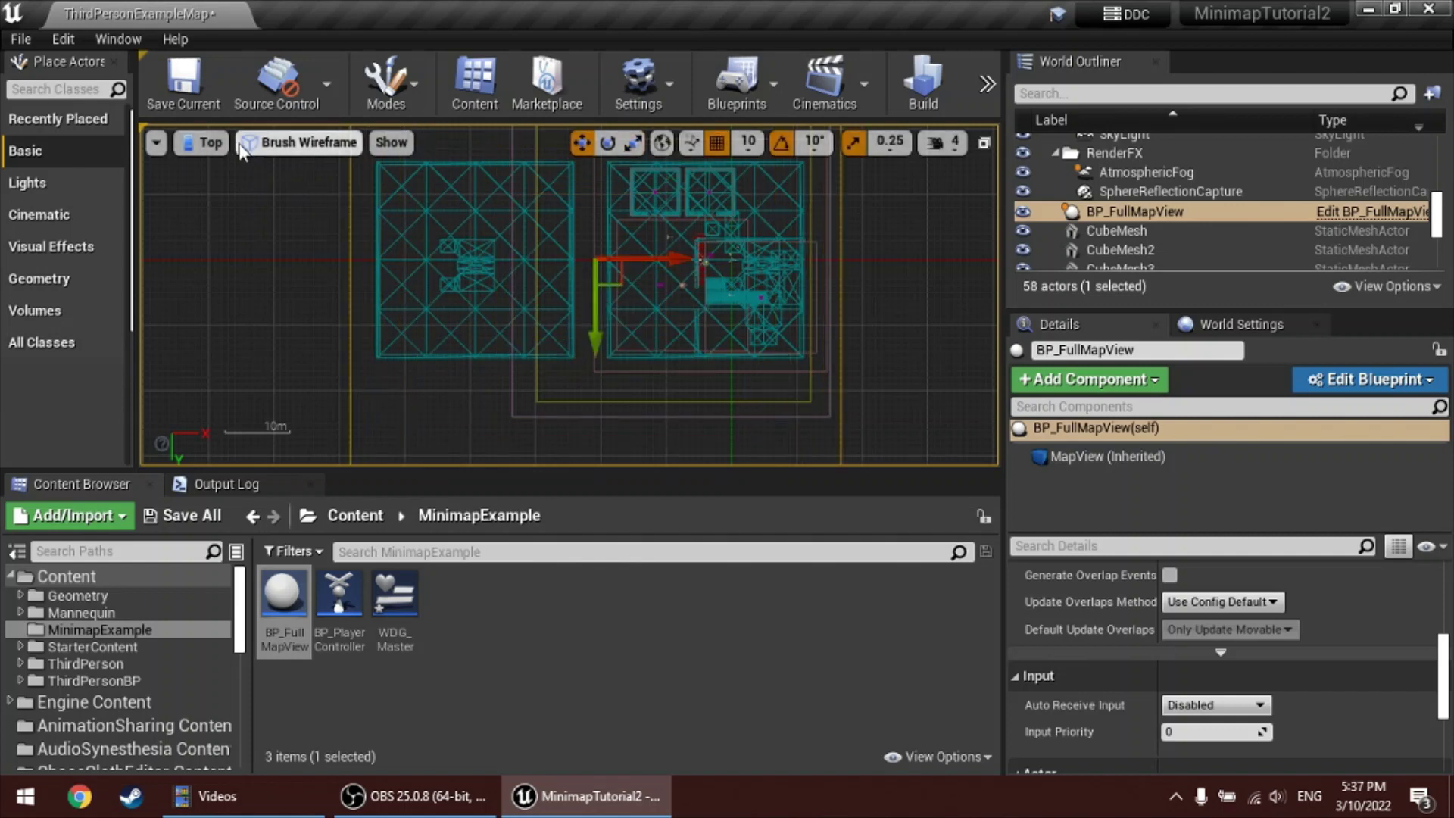
left_click(203, 143)
left_click(219, 169)
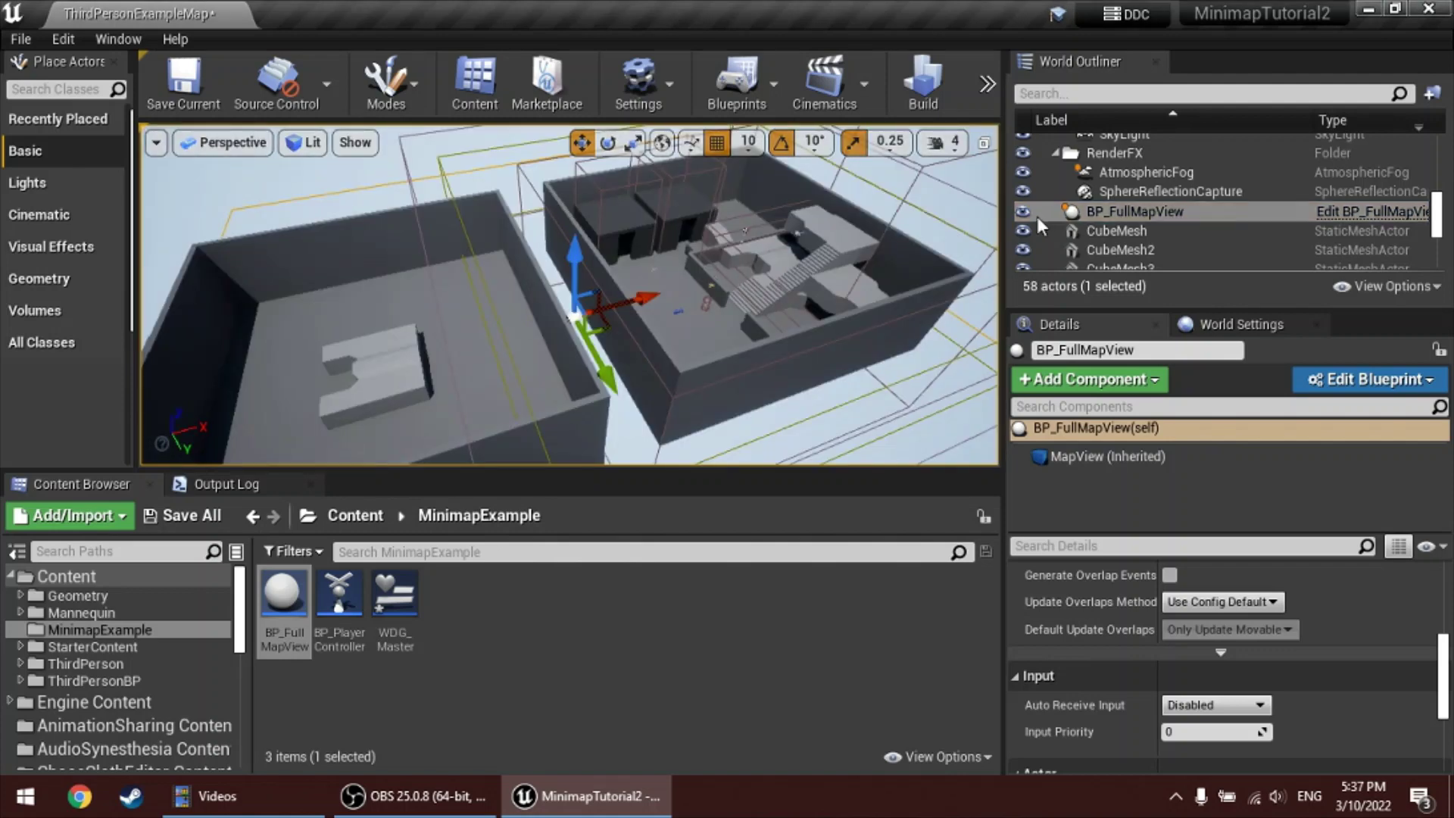
Filter the level's actors by "map" and duplicate MapBackgroundOuter along the X axis so the copy encloses the second arena
left_click(1166, 95)
type("map")
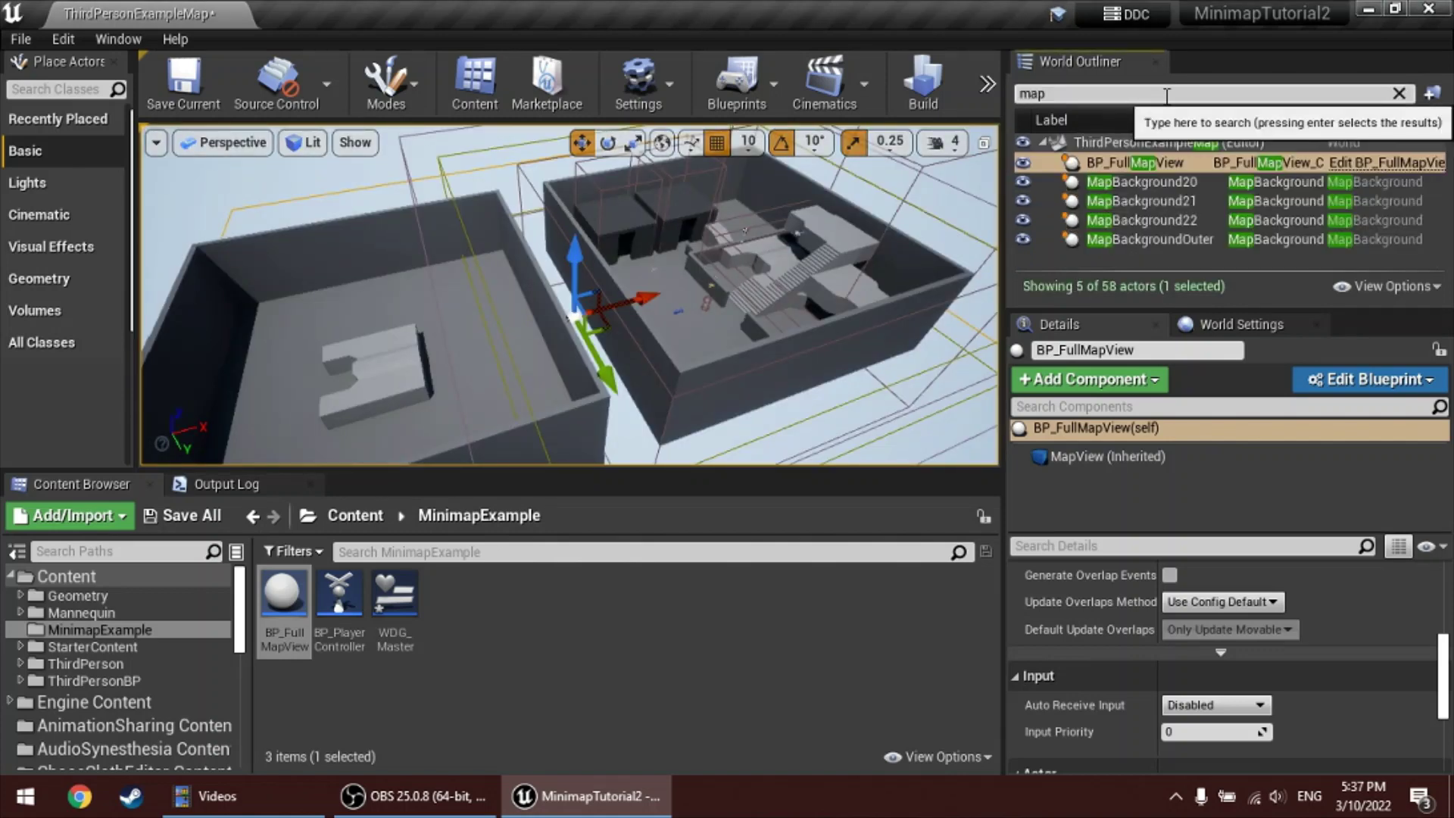
double_click(1184, 239)
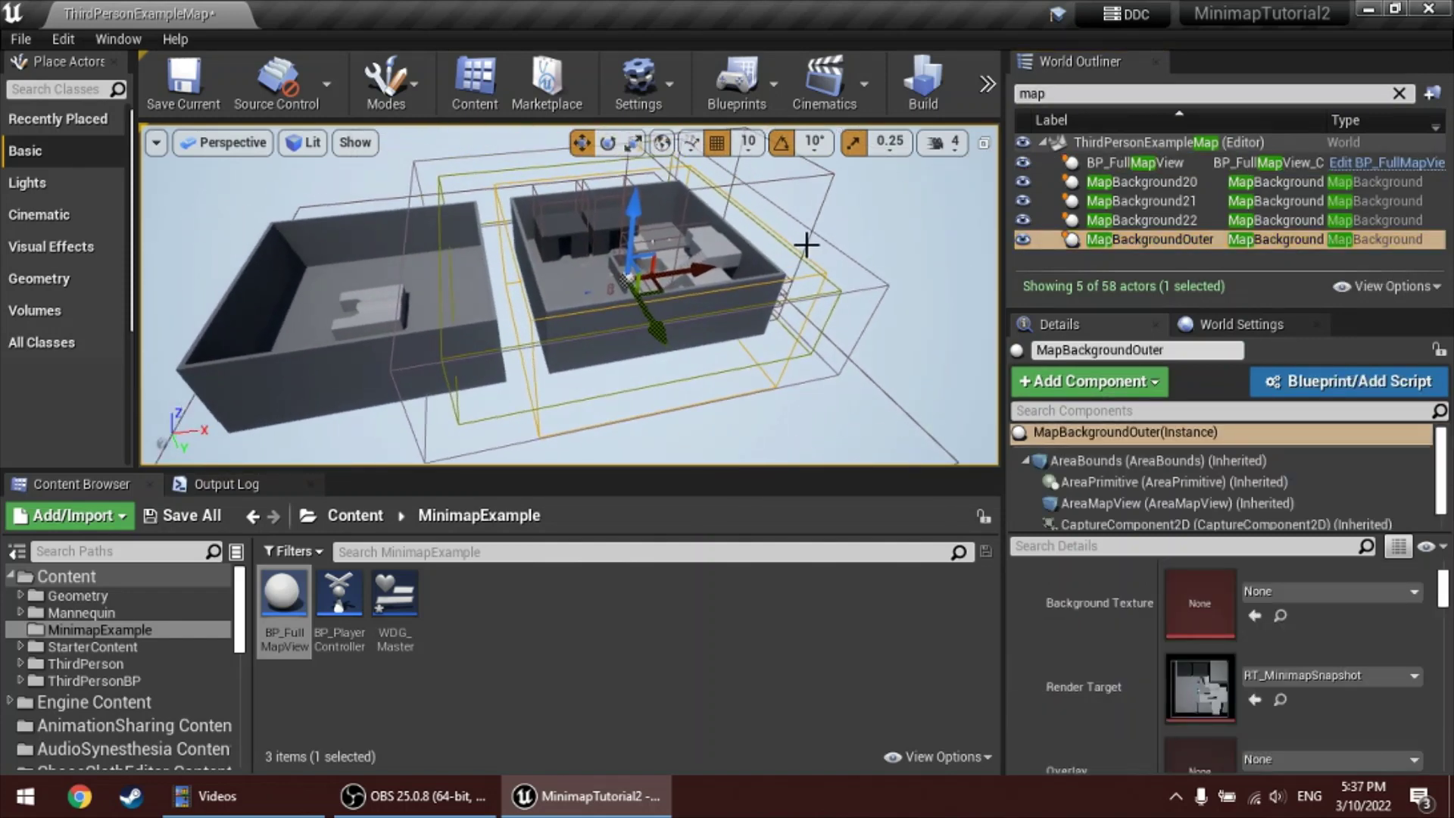
left_click_drag(725, 284, 488, 282, "alt")
scroll(489, 282, "down", 4)
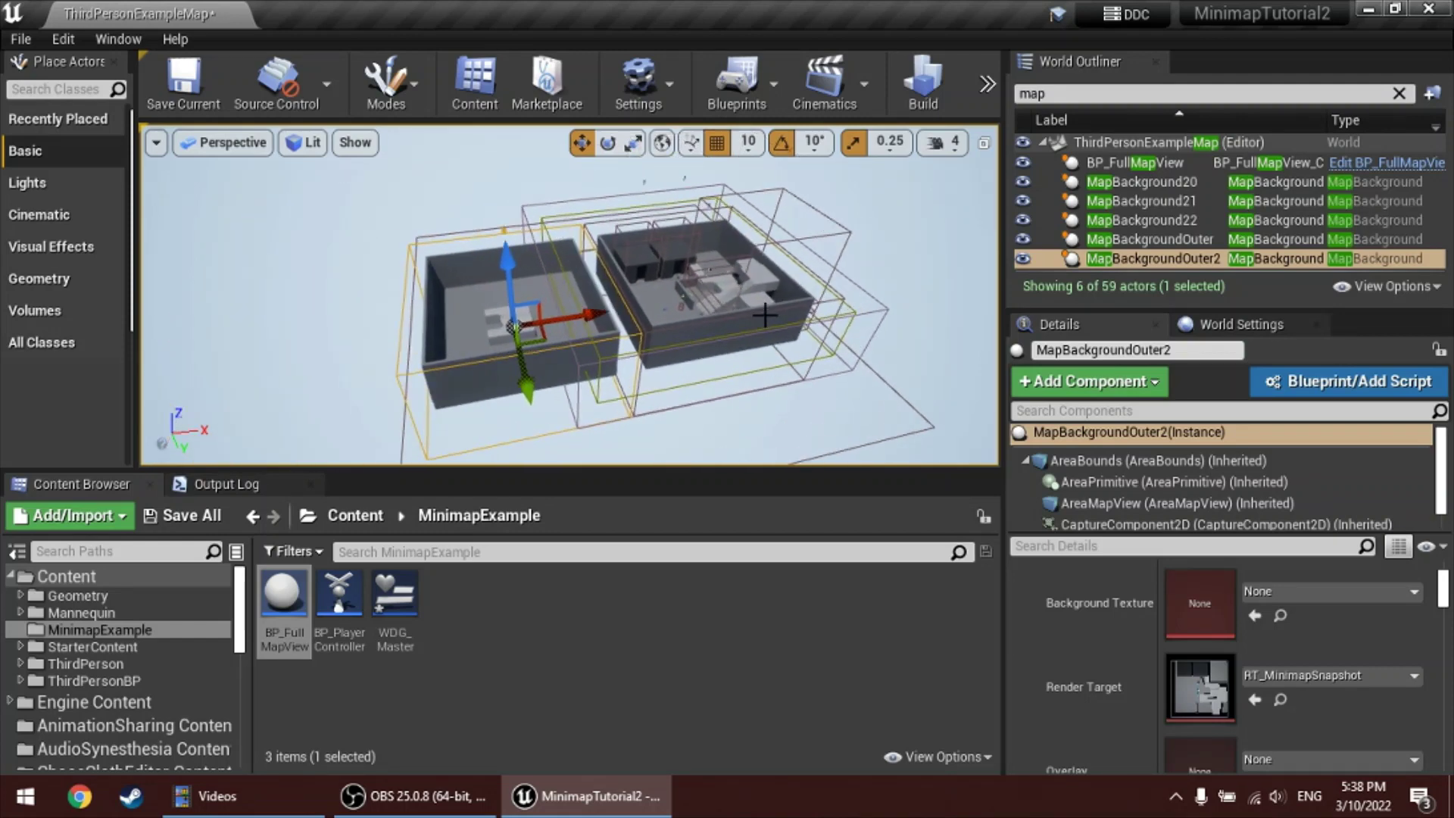
Clear the Render Target of MapBackgroundOuter2 and reset the Texture Target of its CaptureComponent2D to None
left_click(1300, 677)
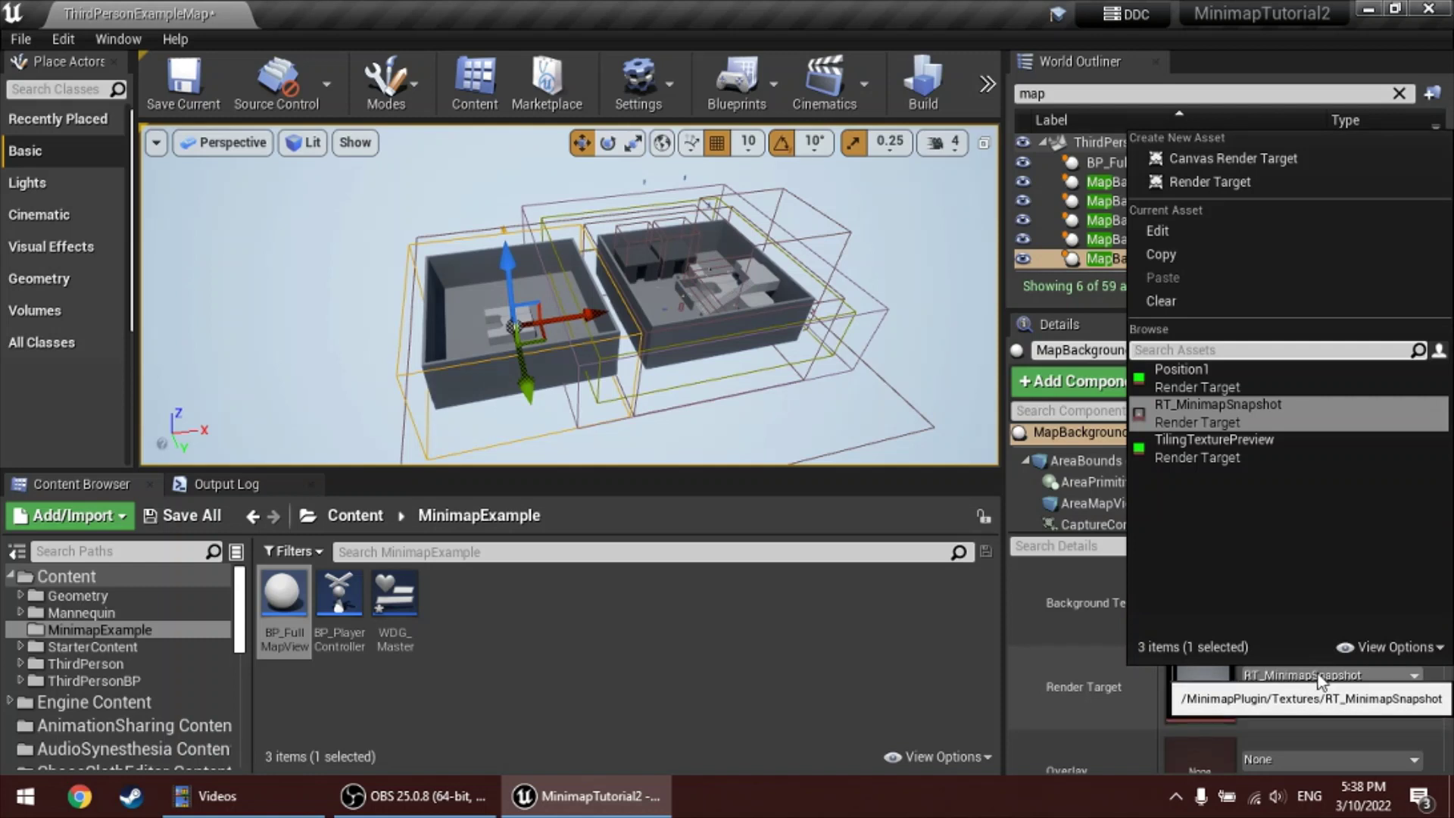
left_click(1211, 302)
scroll(1142, 600, "up", 3)
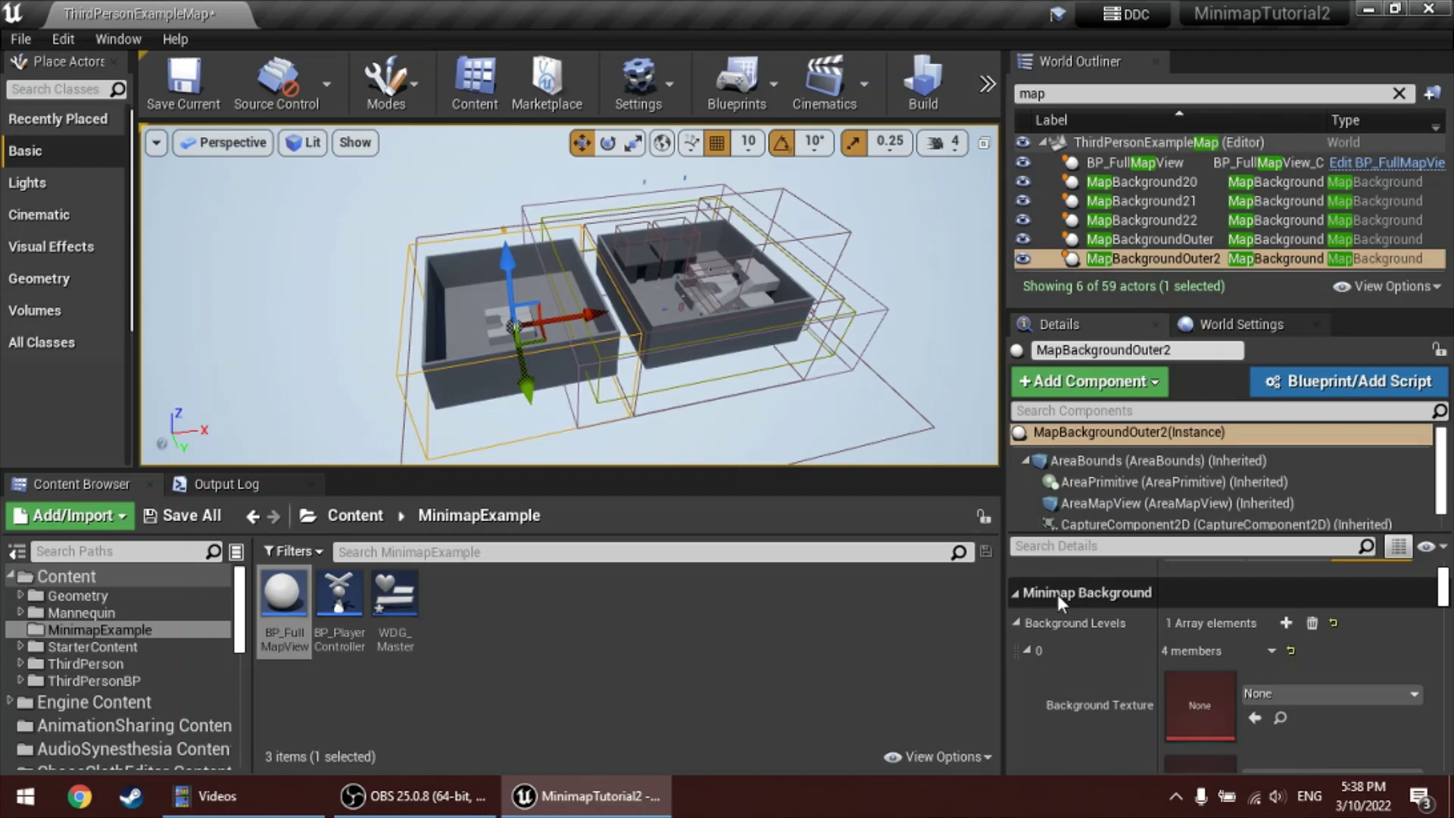
scroll(1246, 703, "down", 4)
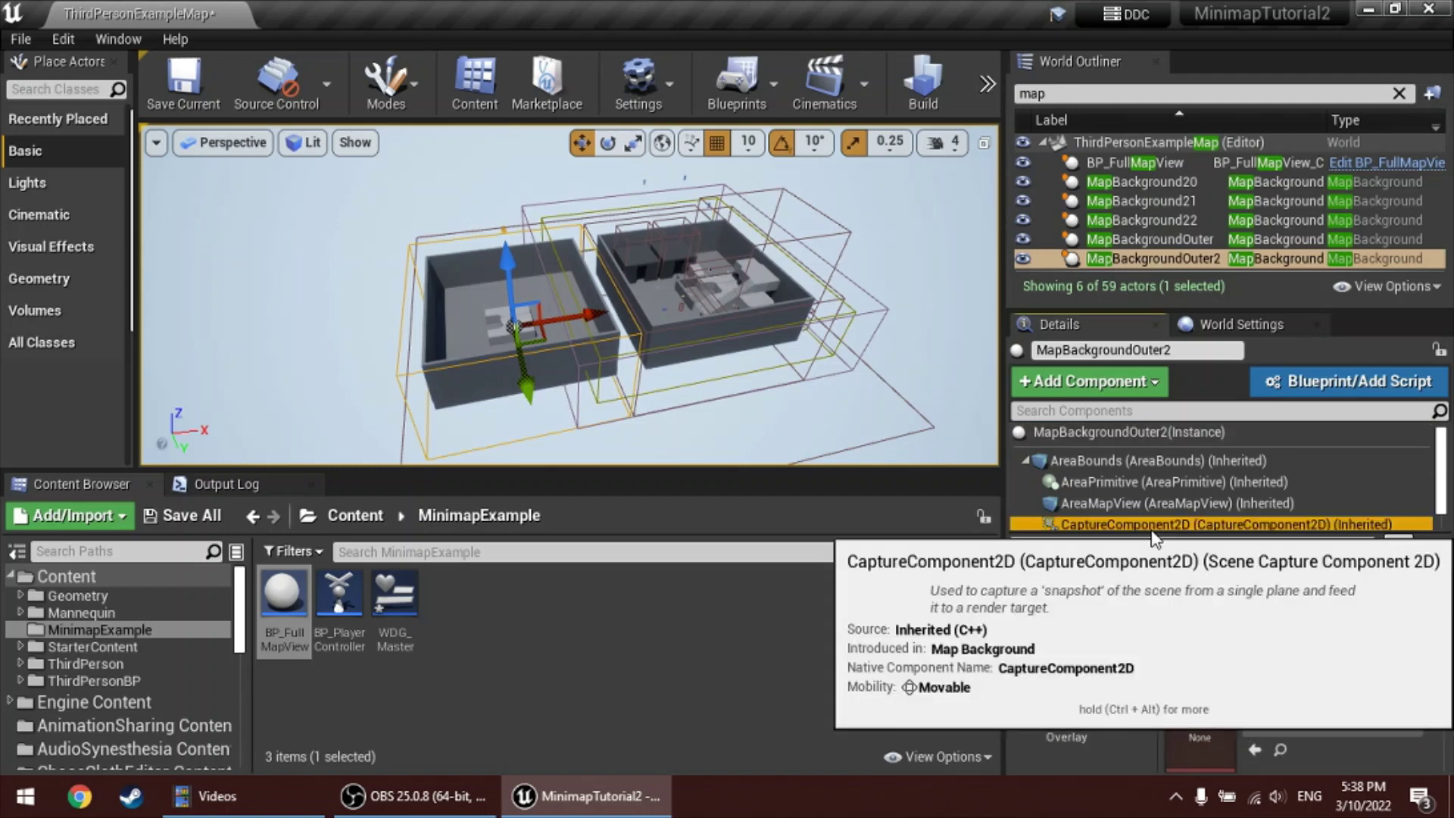
left_click(1155, 526)
scroll(1258, 660, "down", 2)
scroll(1260, 657, "up", 5)
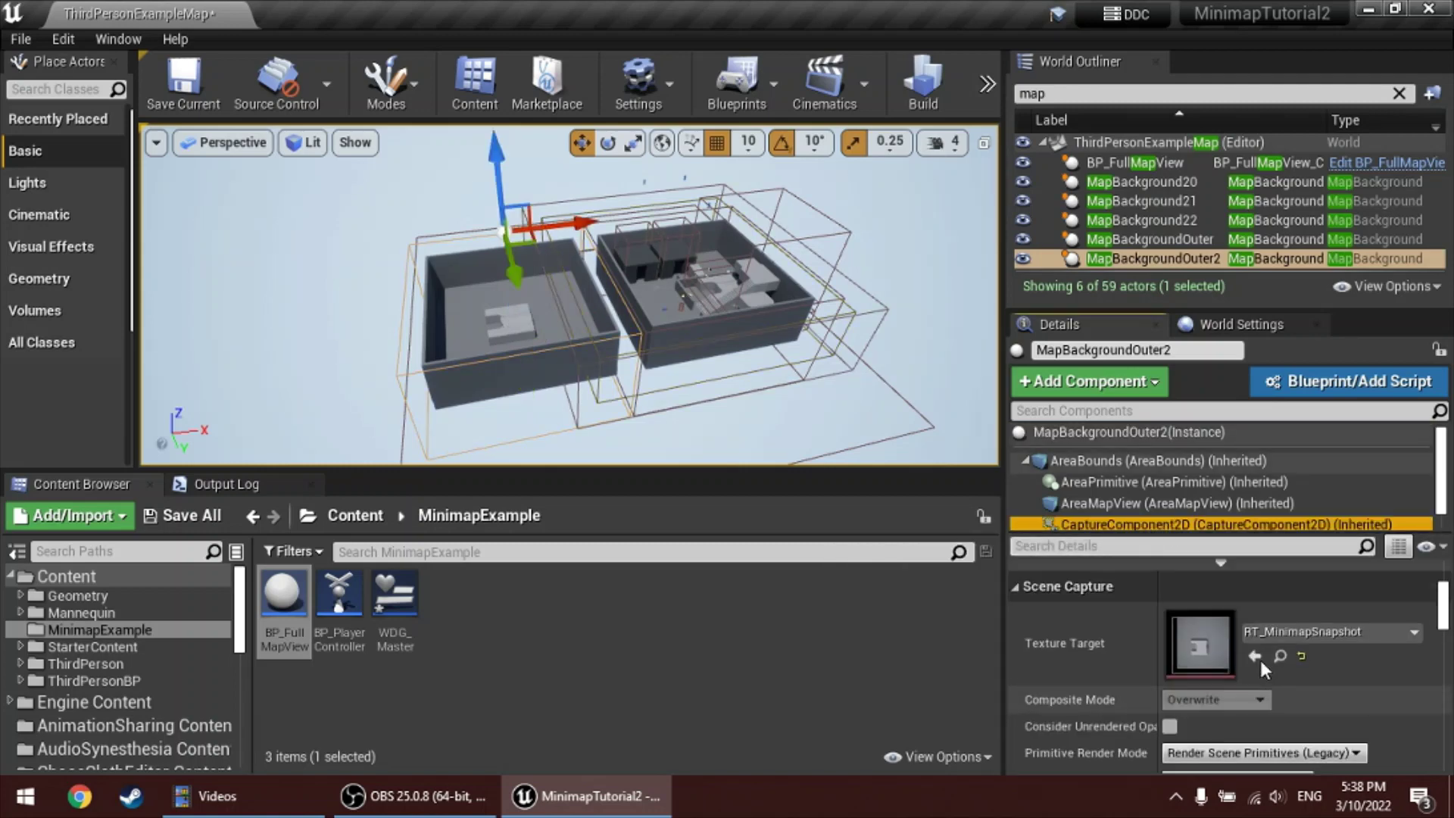
scroll(1260, 657, "down", 1)
left_click(1301, 622)
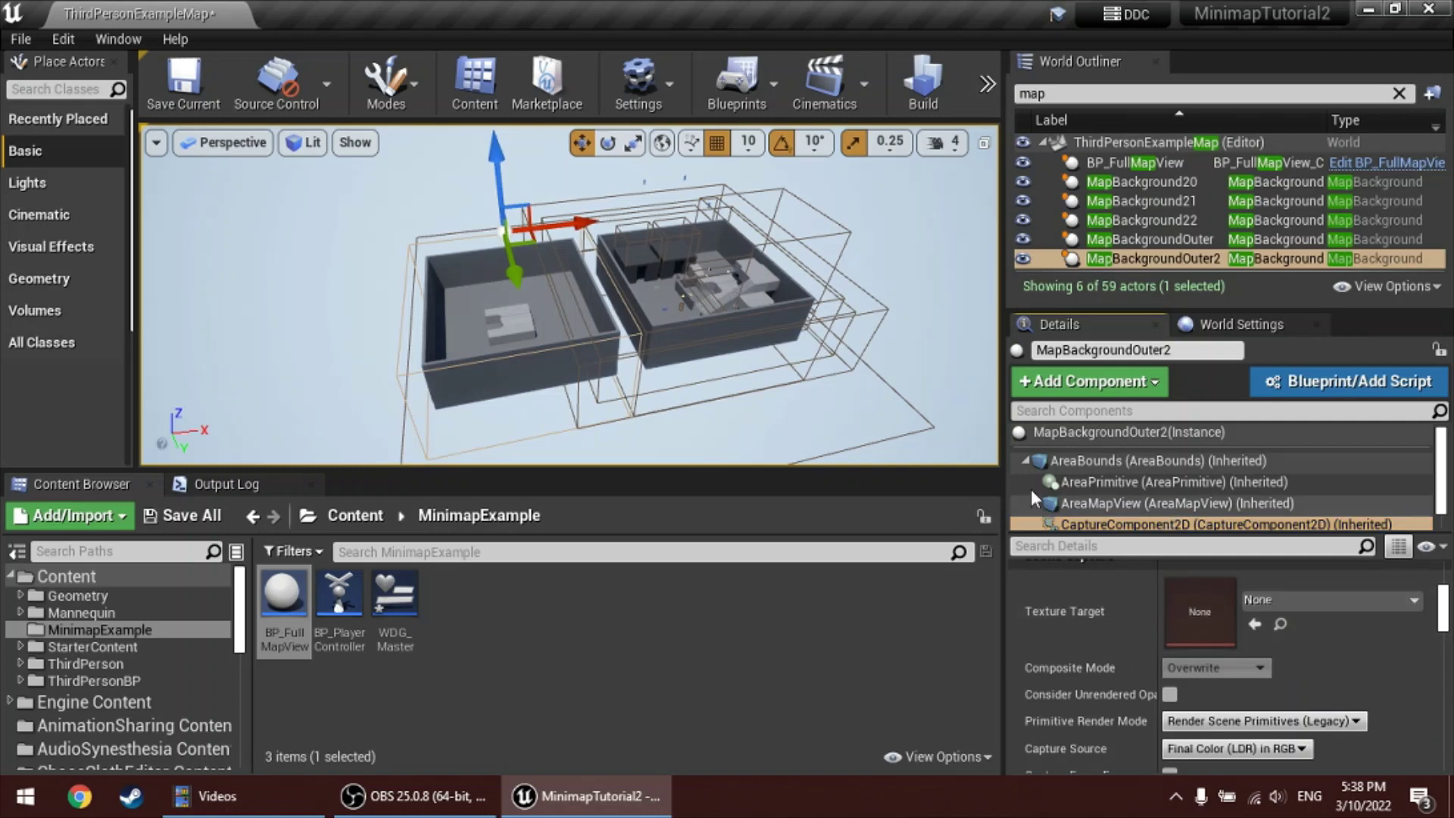
scroll(810, 318, "up", 1)
scroll(811, 318, "up", 2)
right_click_drag(810, 318, 777, 291)
key("w")
left_click_drag(786, 246, 829, 186)
double_click(1211, 257)
left_click_drag(826, 356, 825, 303, "alt")
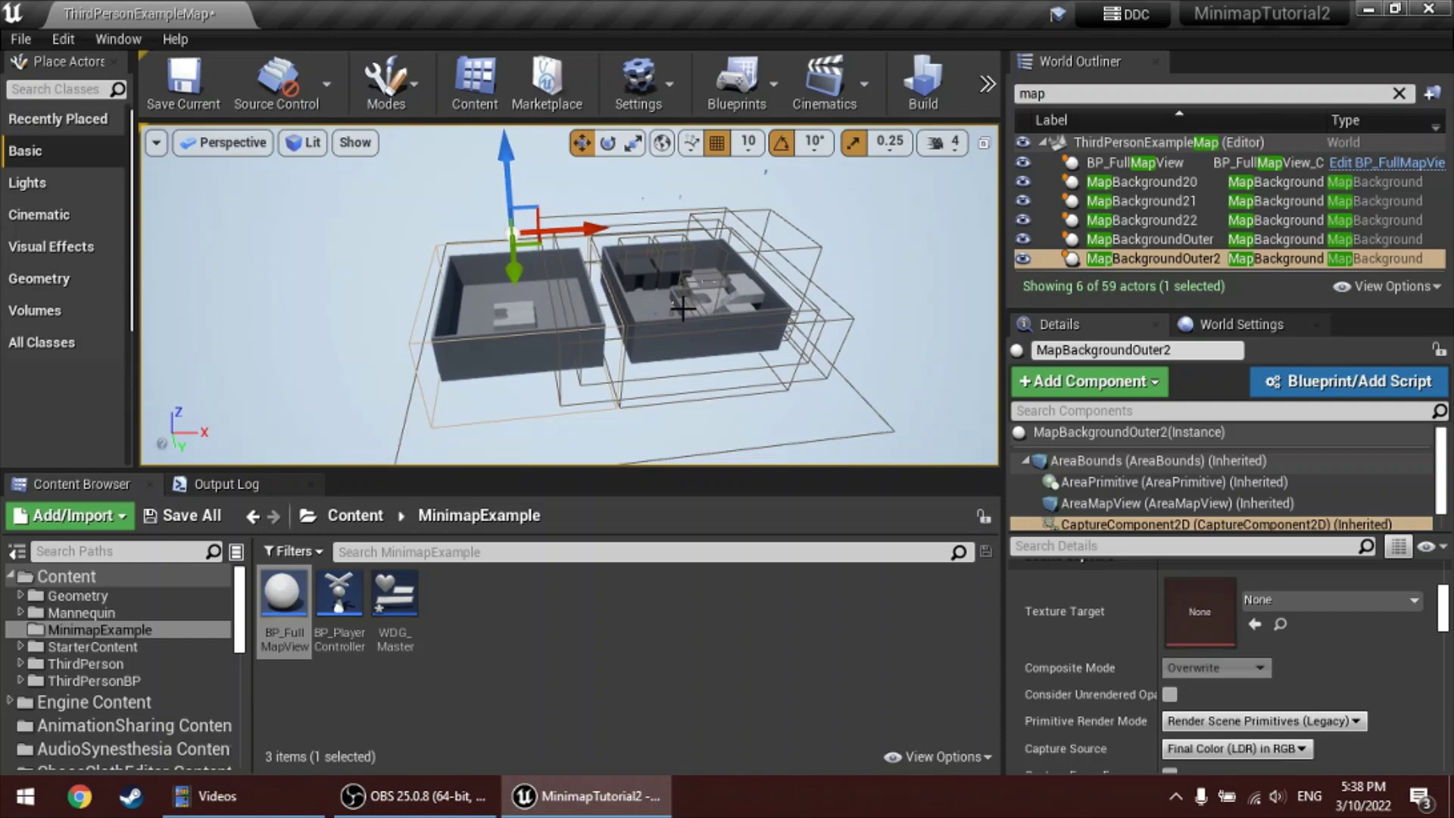
scroll(682, 308, "up", 6)
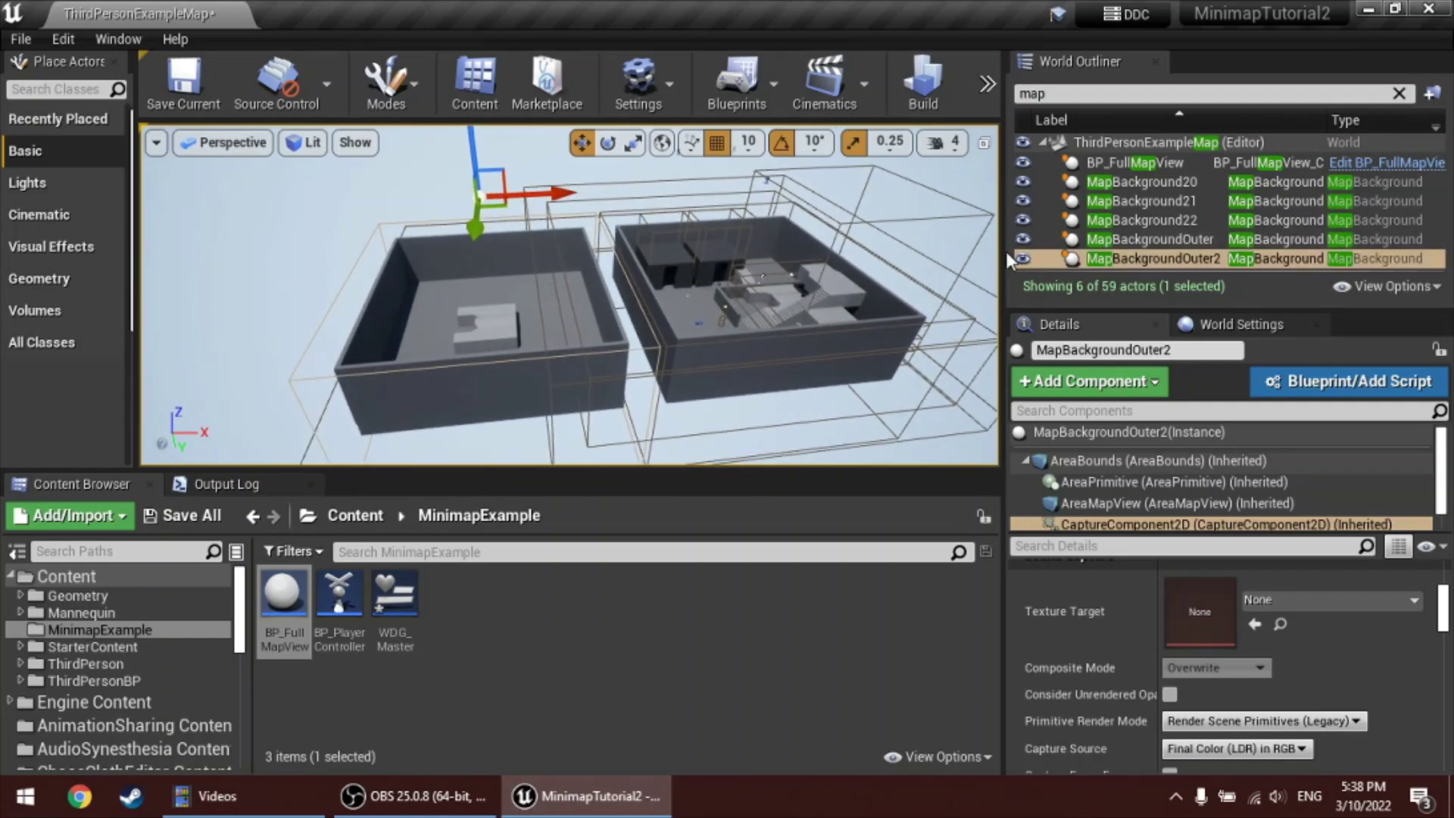
Preview the level, zoom the minimap out and move the character to check both arena backgrounds, and end the preview
left_click_drag(1006, 251, 1185, 245)
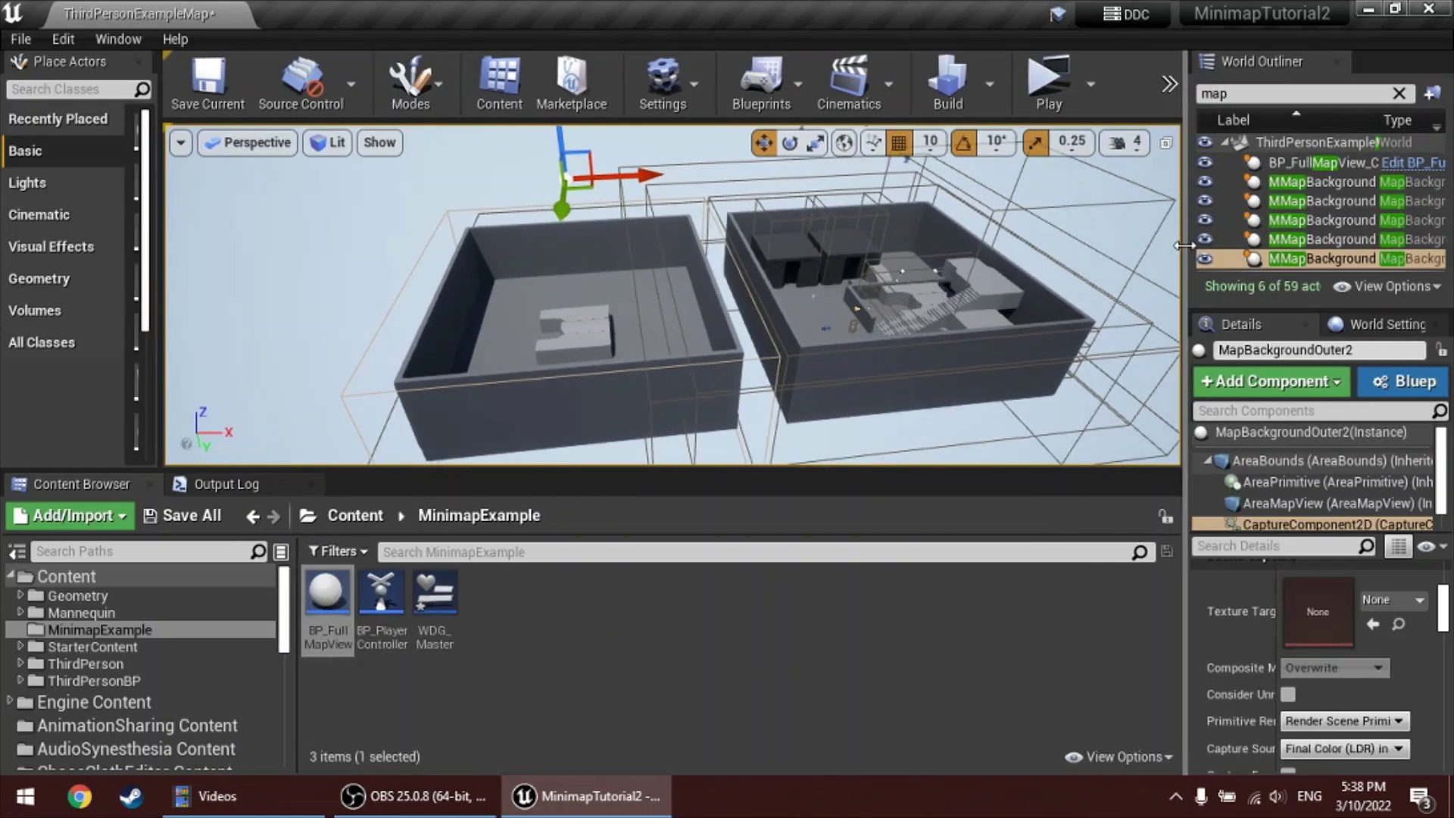
left_click(1049, 79)
left_click(1402, 244)
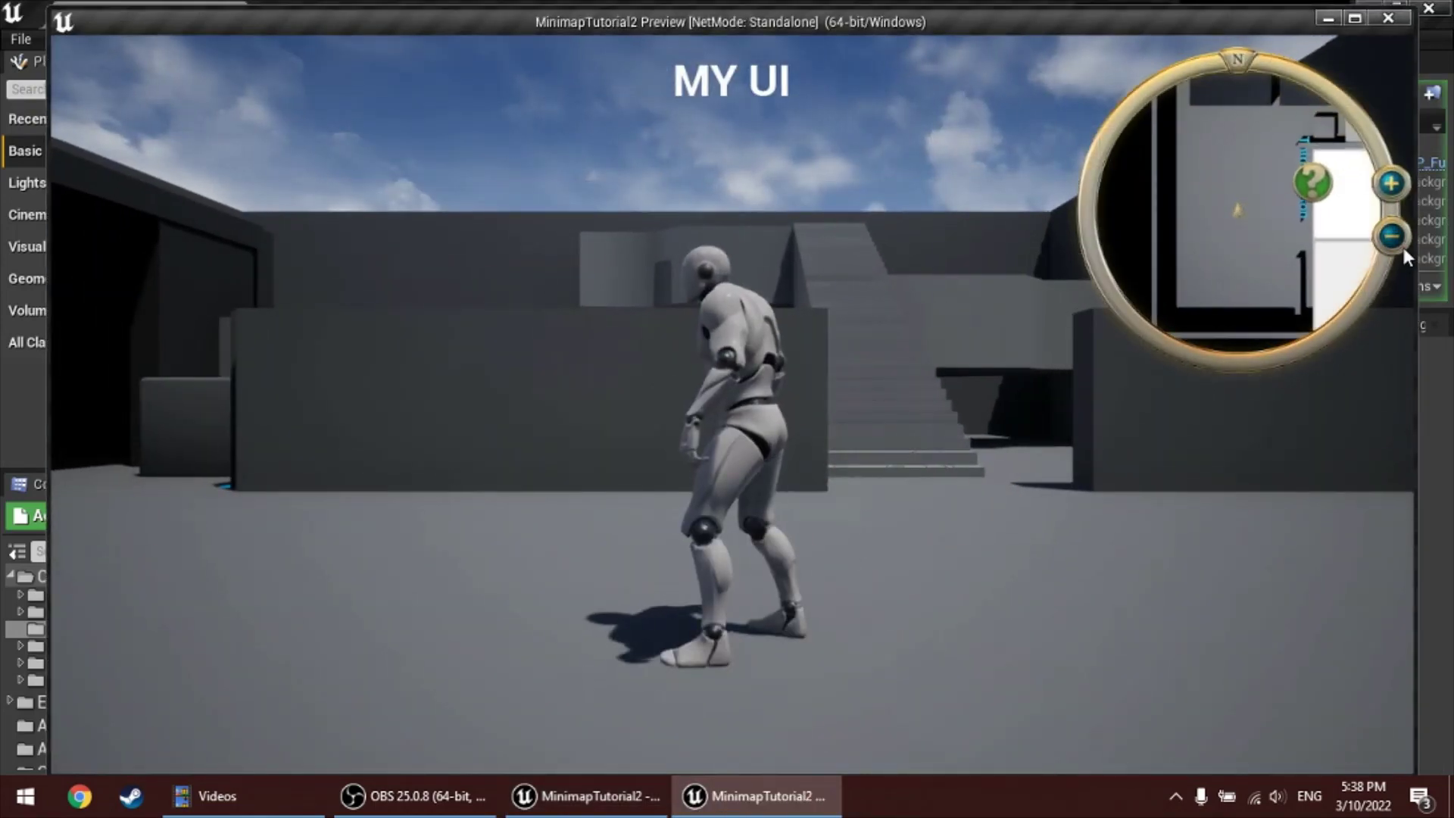
left_click(1403, 248)
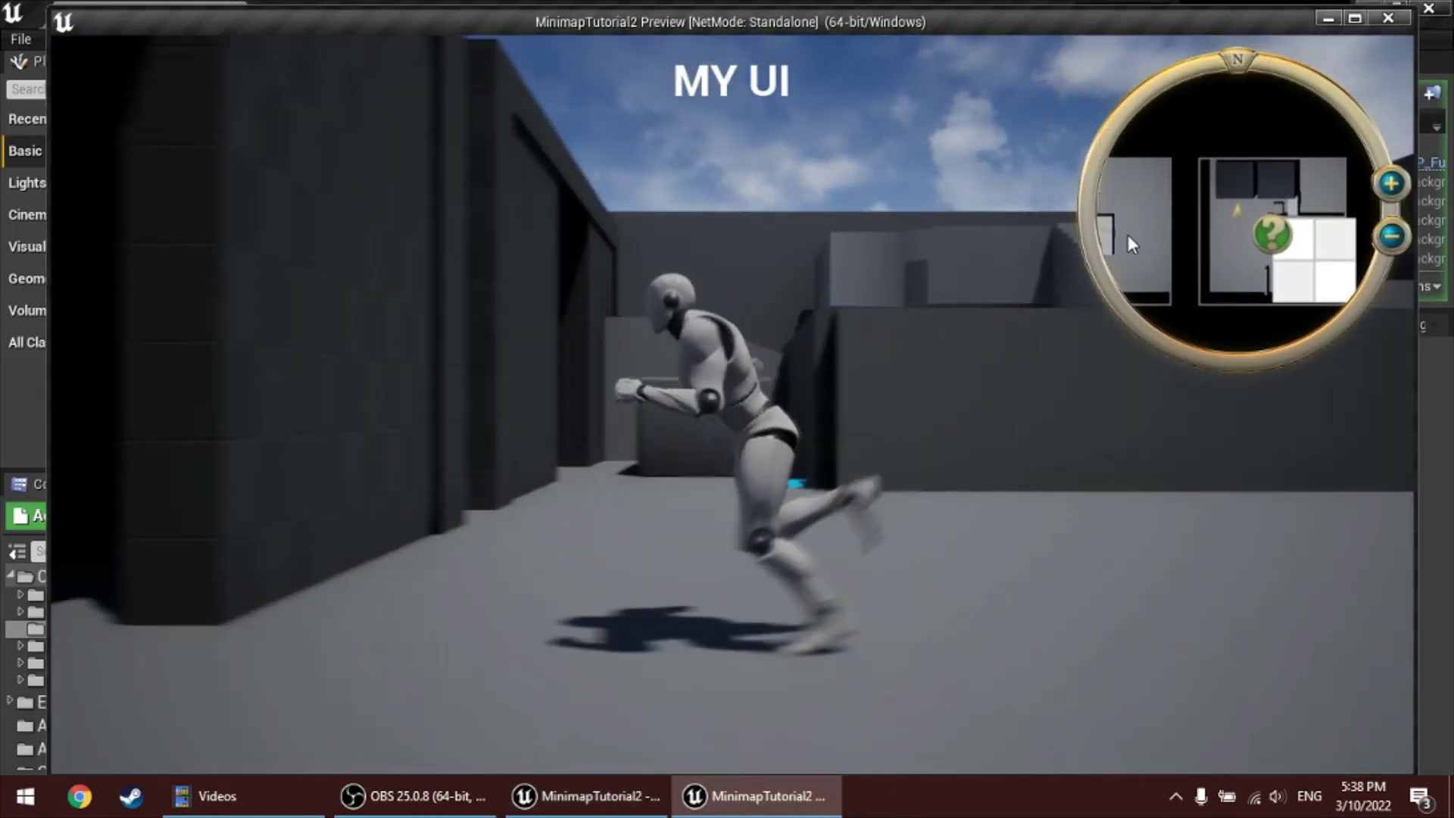
key("d")
key("s")
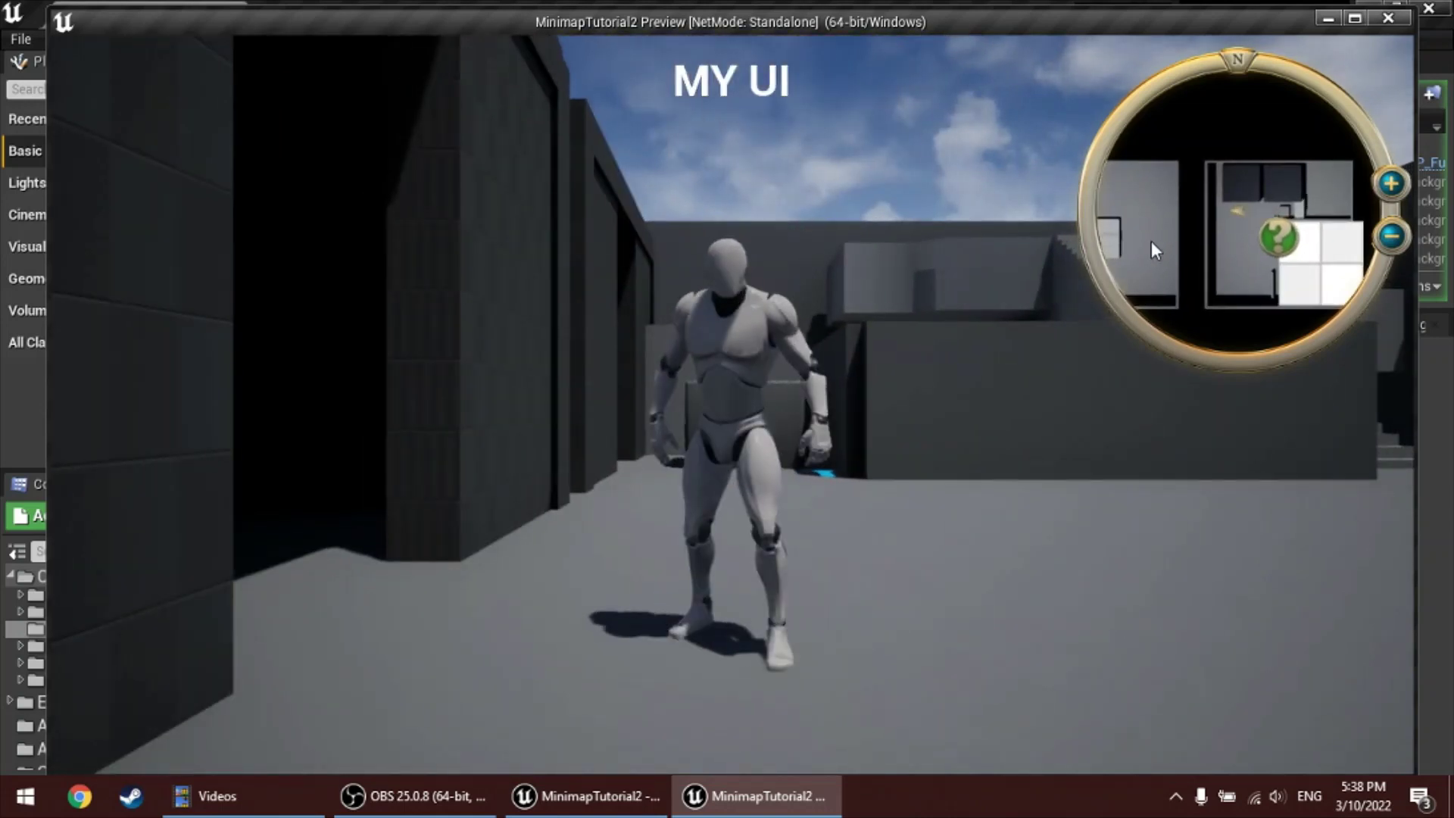
key("d")
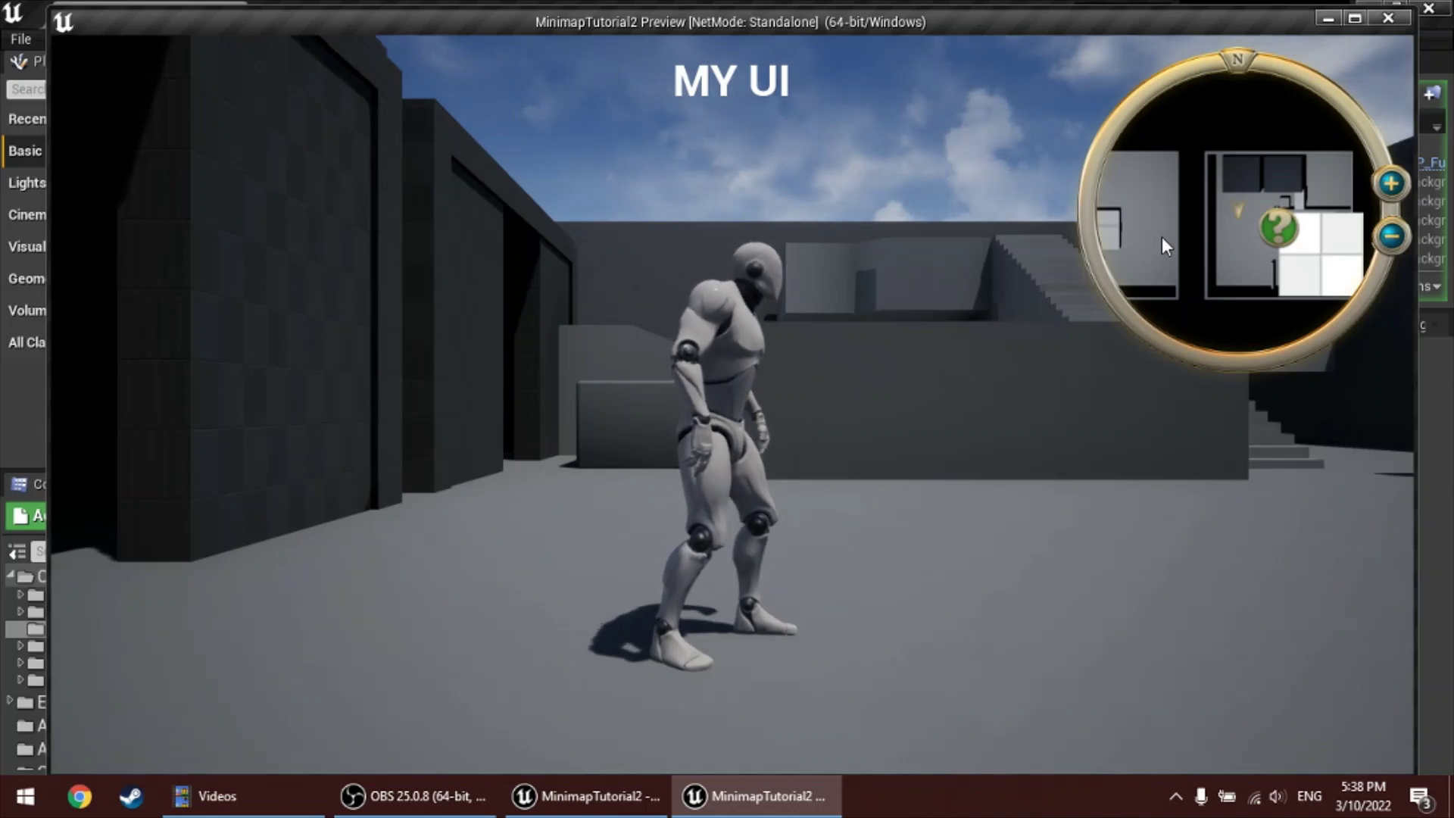
key("Escape")
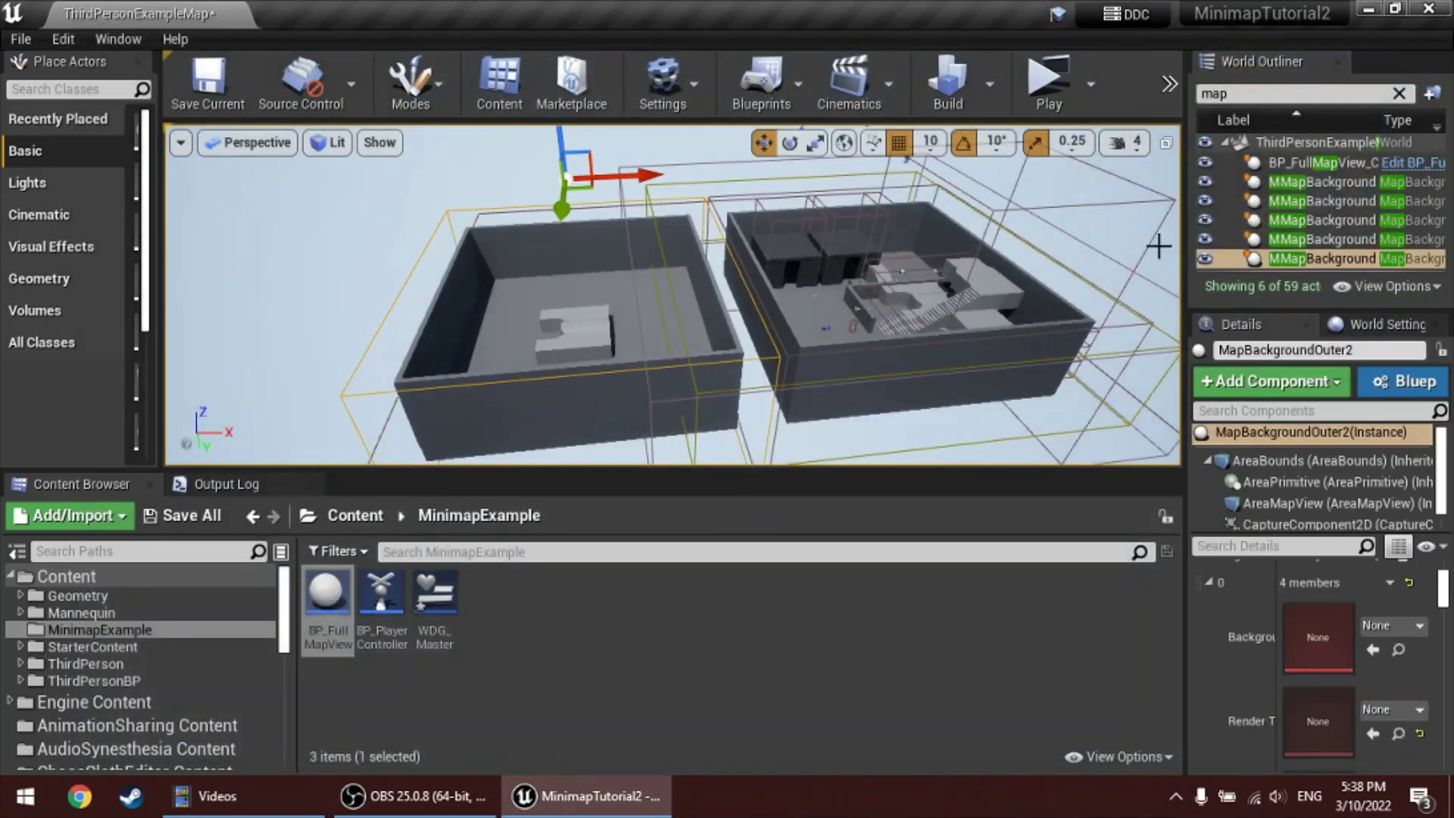
Open the WDG_Master widget blueprint and add a plain Minimap widget to its canvas
left_click(583, 671)
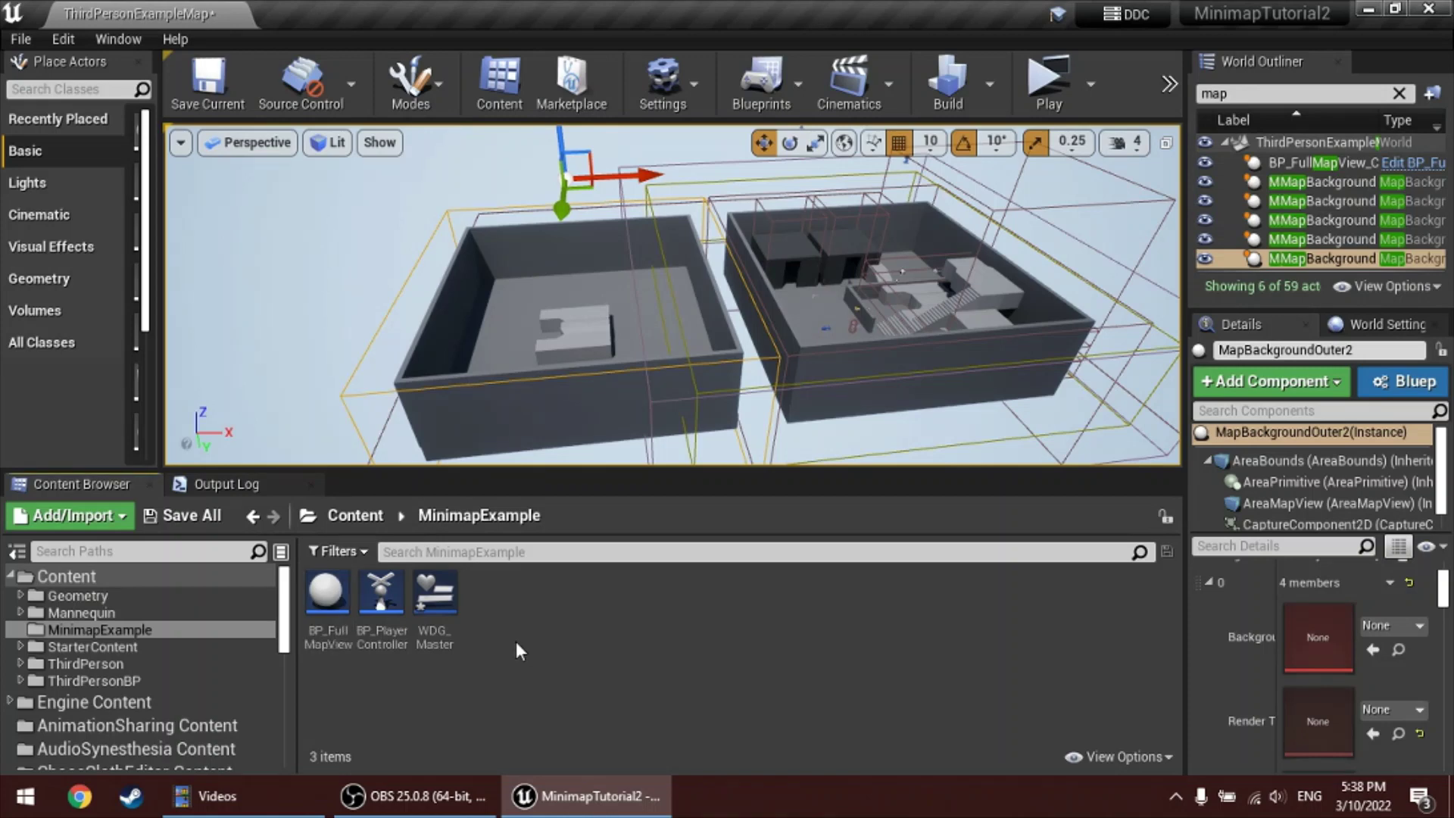
double_click(443, 630)
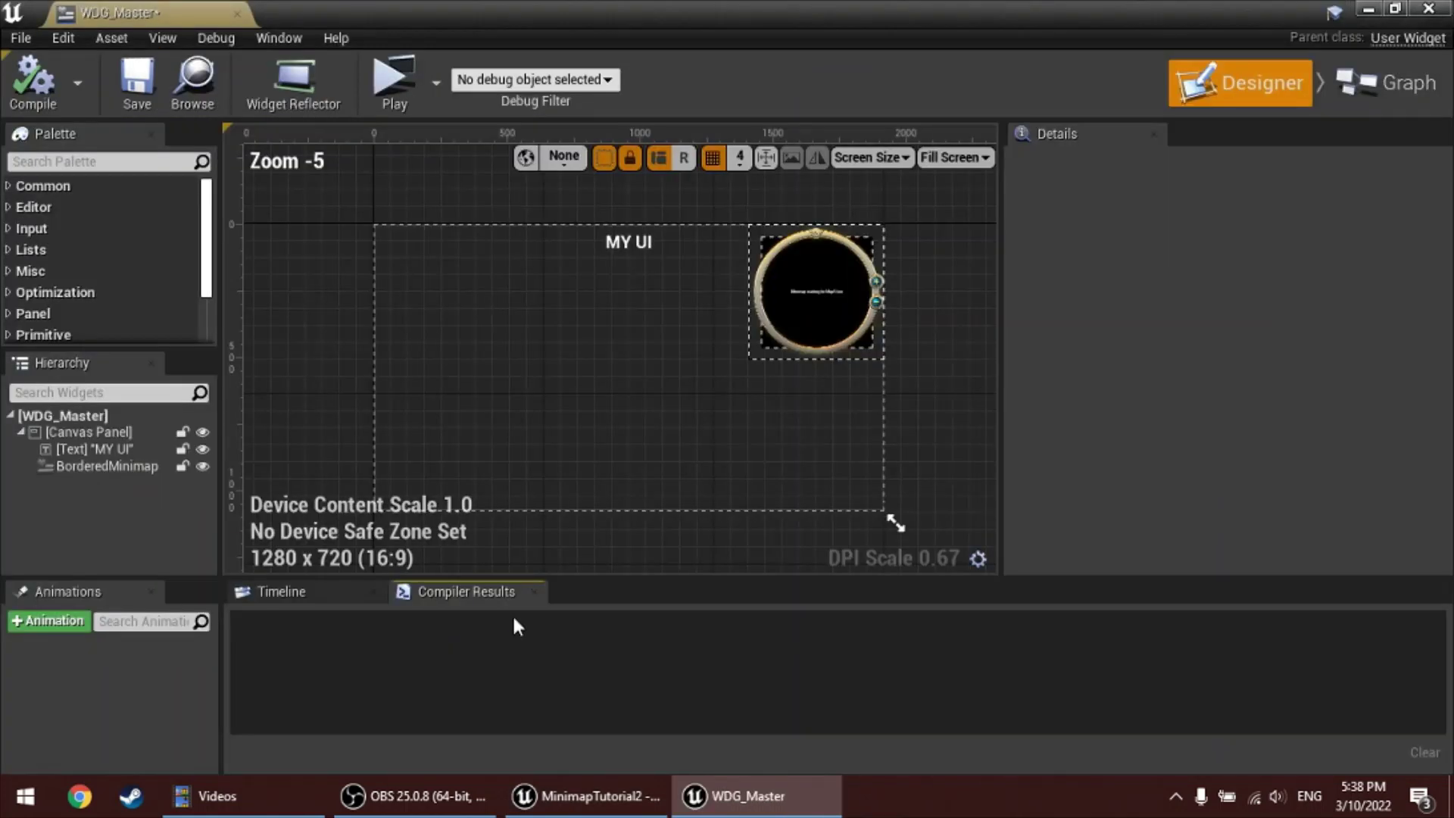
left_click(152, 164)
type("minimap")
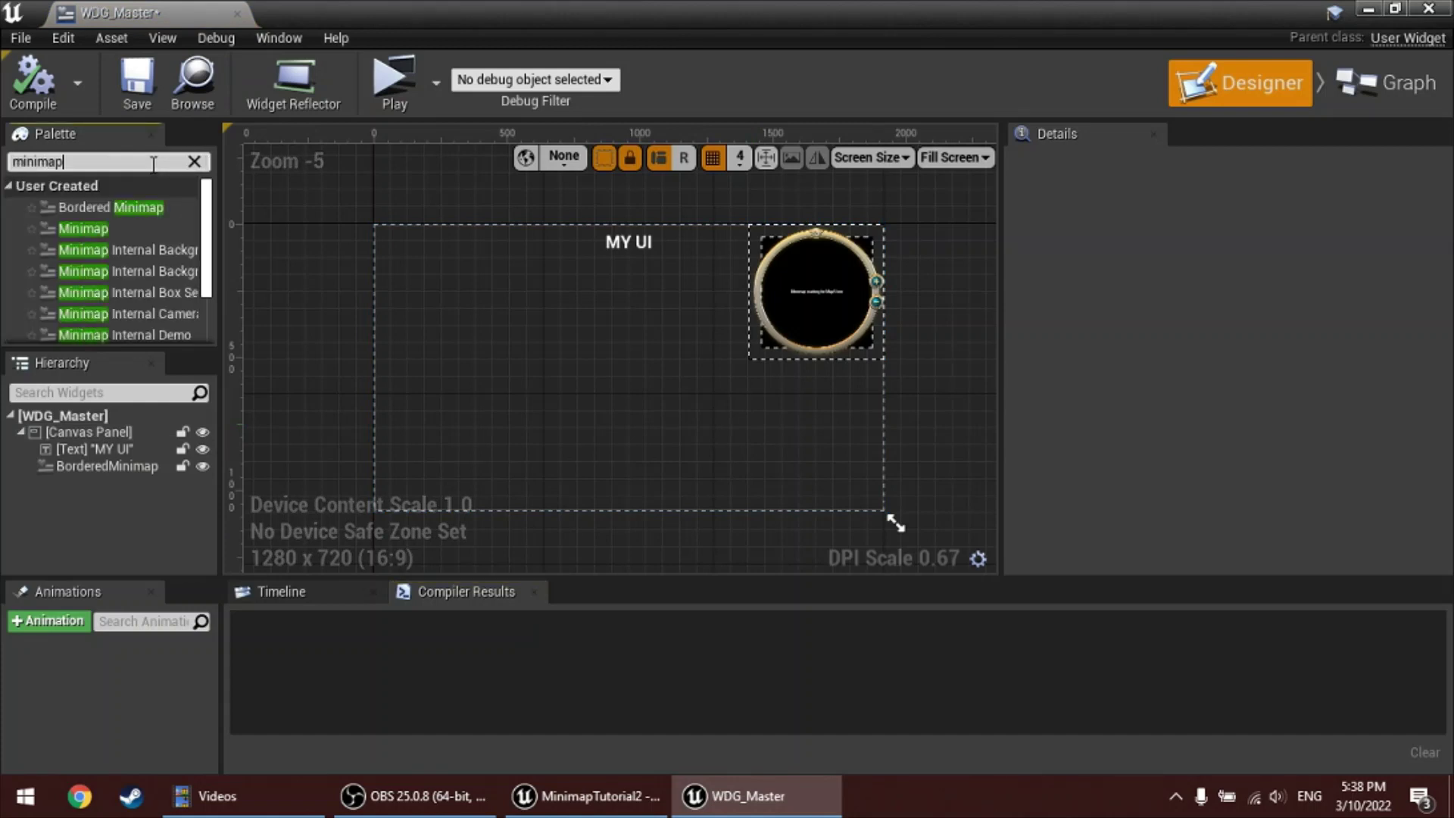
left_click_drag(137, 226, 595, 347)
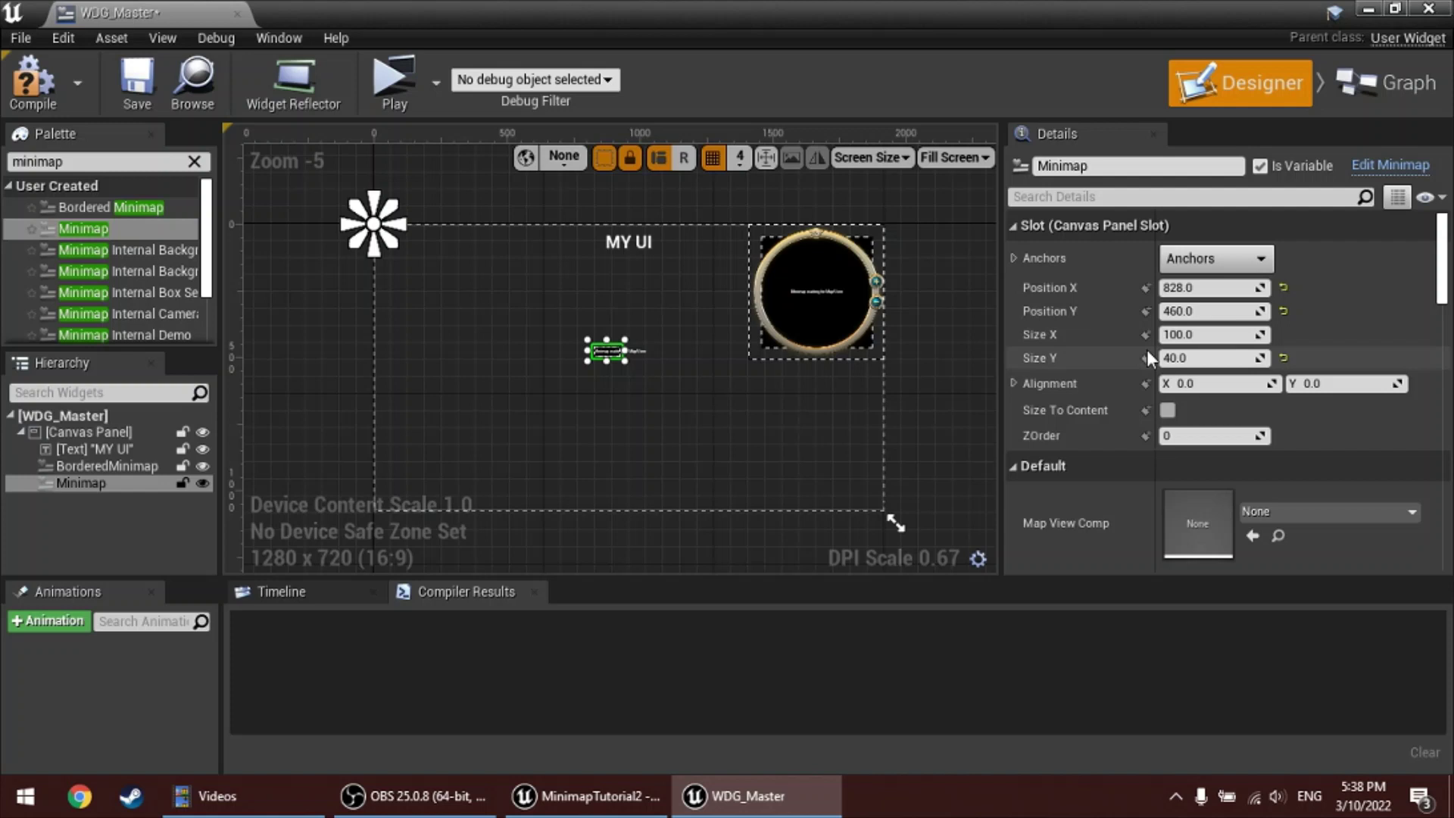
Set the new Minimap widget's size to 400 by 400
left_click(1206, 335)
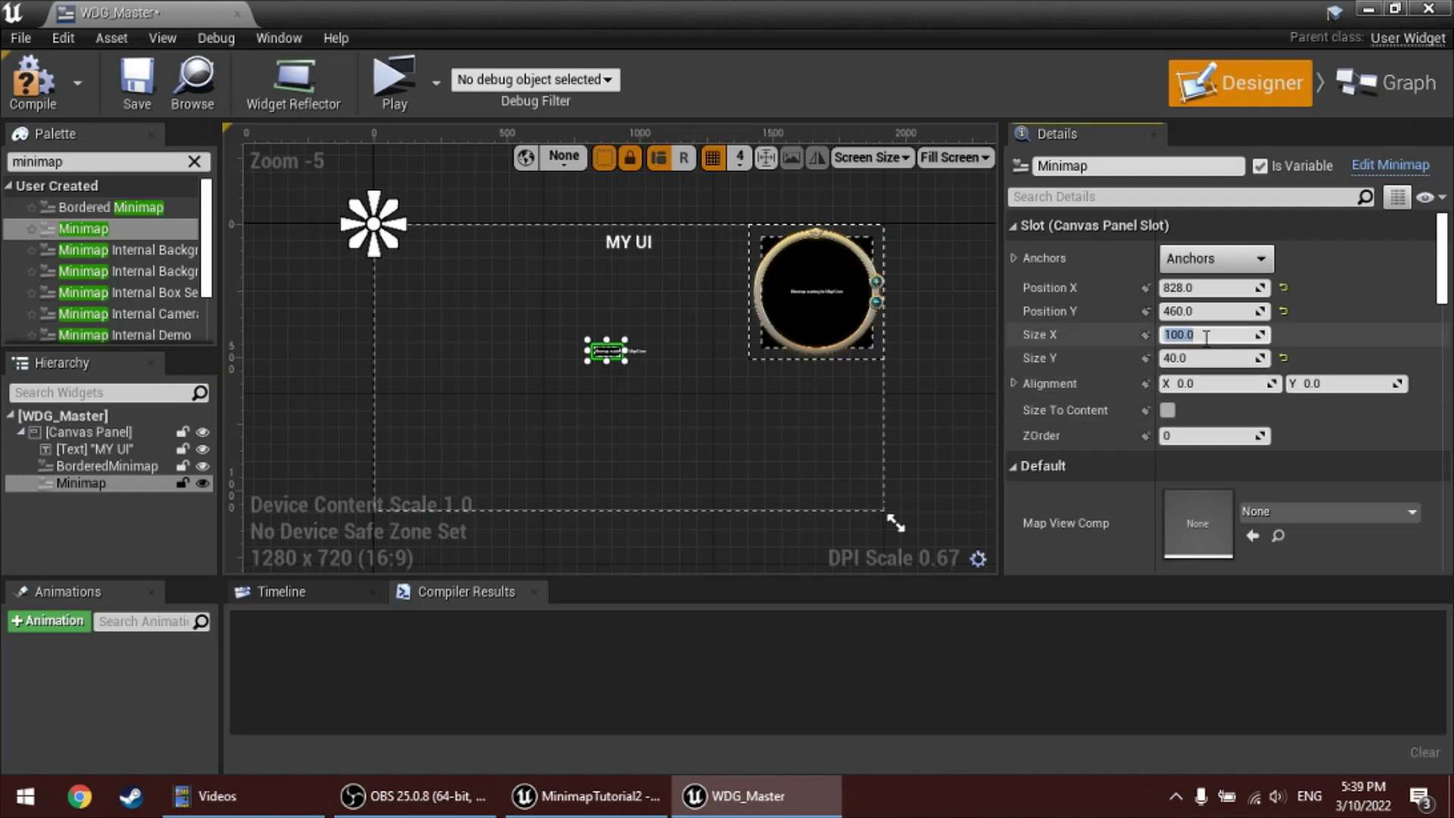
type("400")
key("Tab")
type("400")
key("Return")
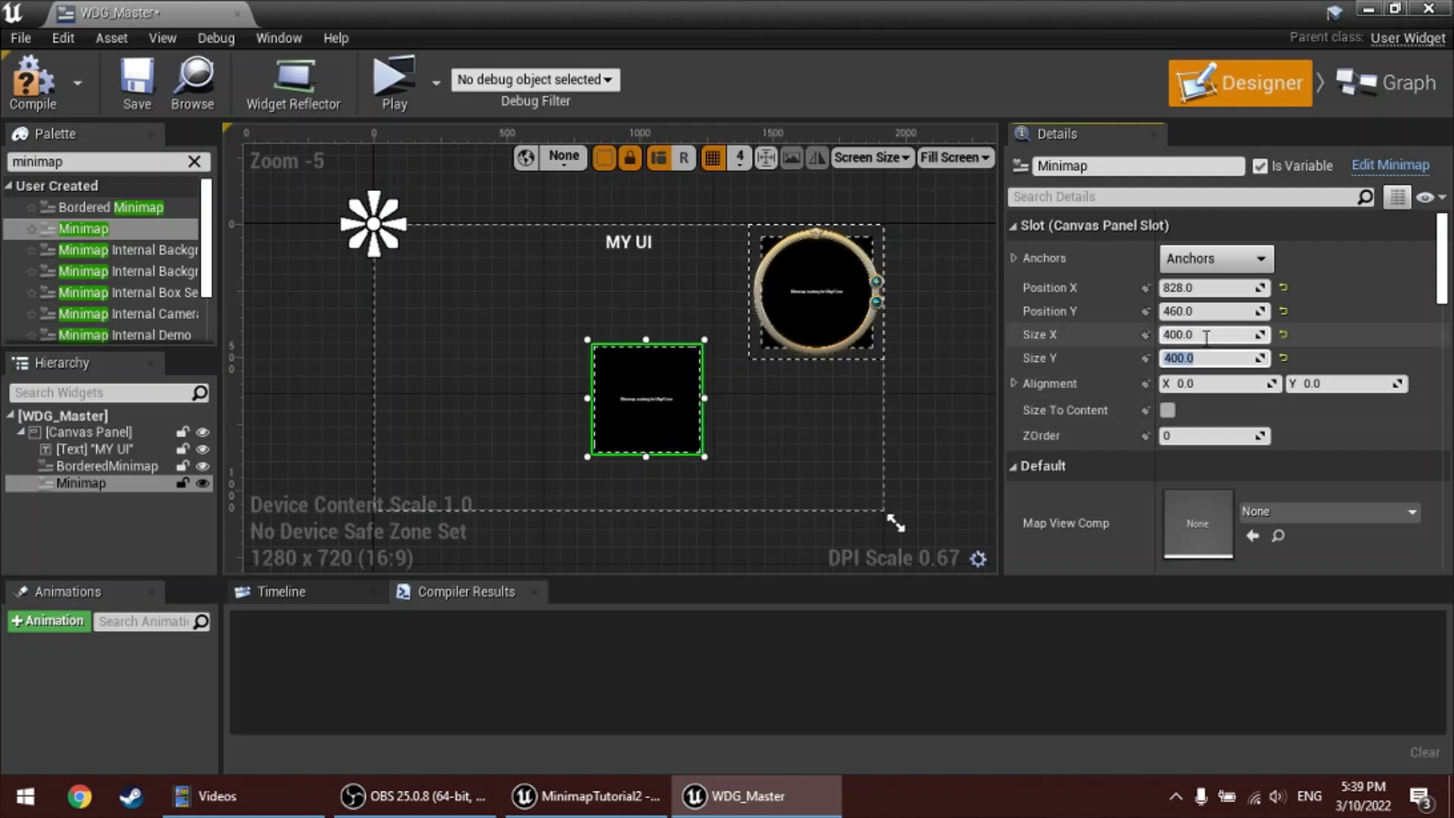
Anchor and align the Minimap widget to the canvas's bottom-right corner, with Position X and Position Y both set to -50
left_click(1212, 259)
left_click(1338, 469, "ctrl+shift")
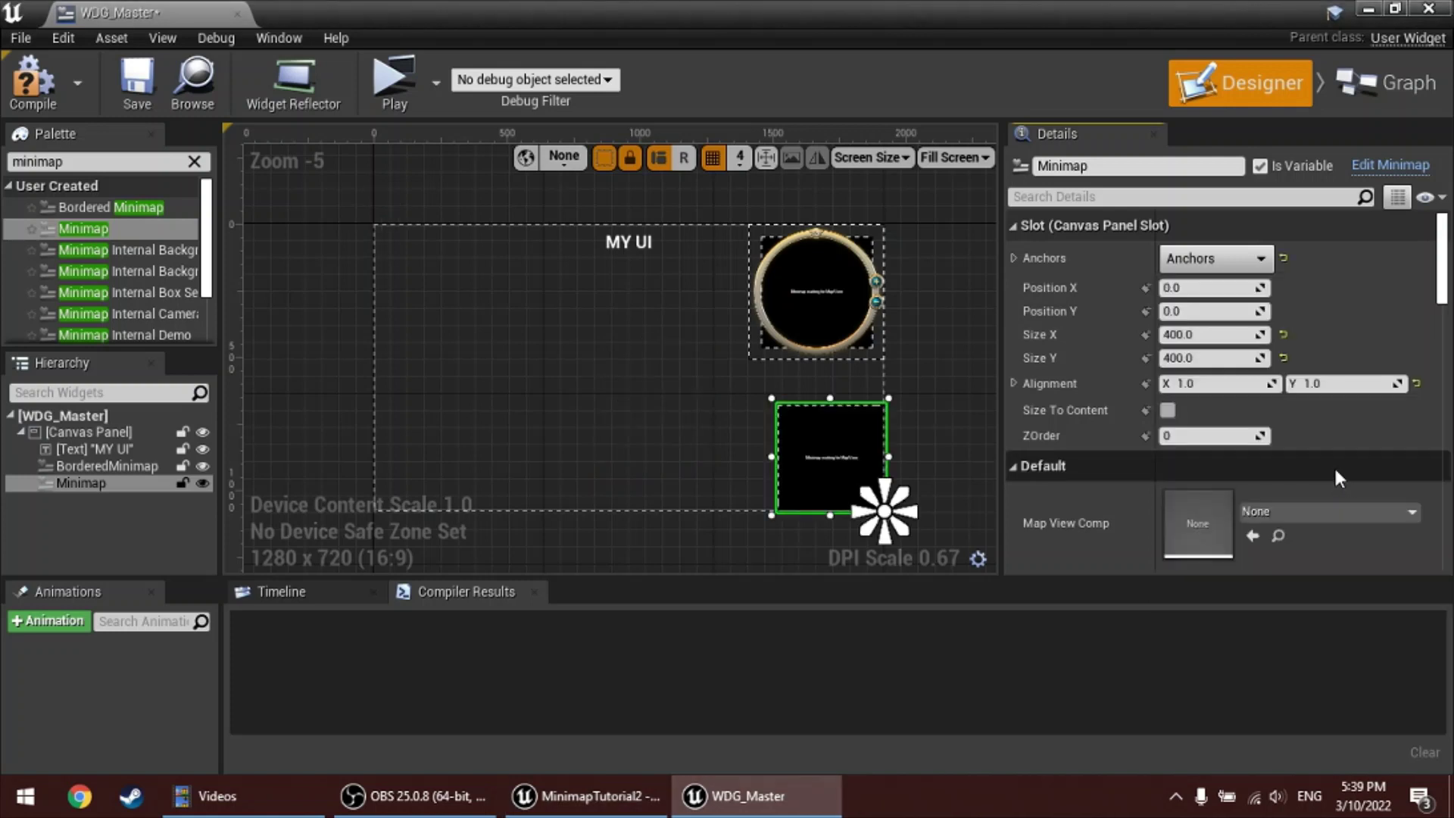
left_click(1187, 289)
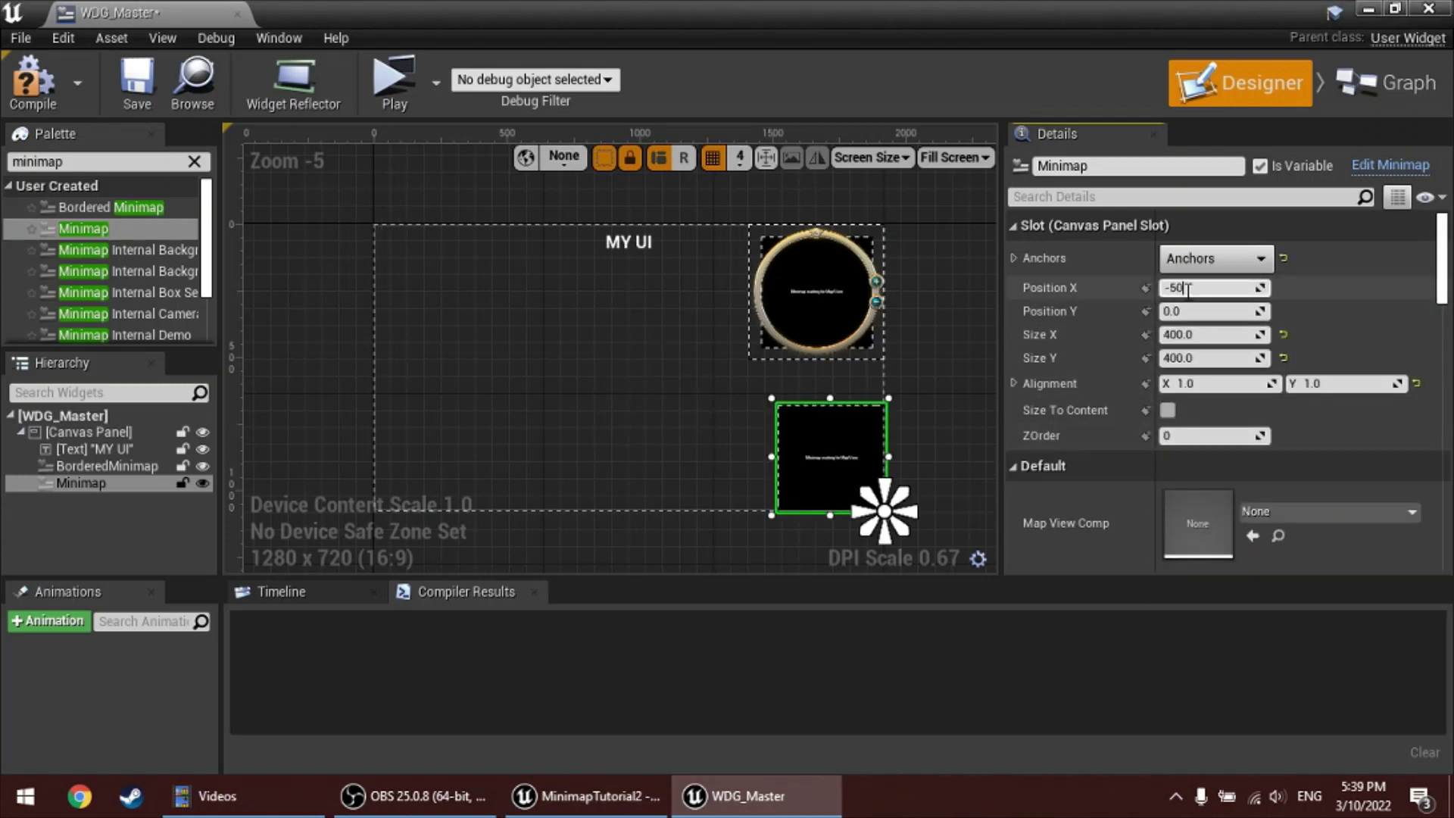
key("Tab")
type("-50")
key("Return")
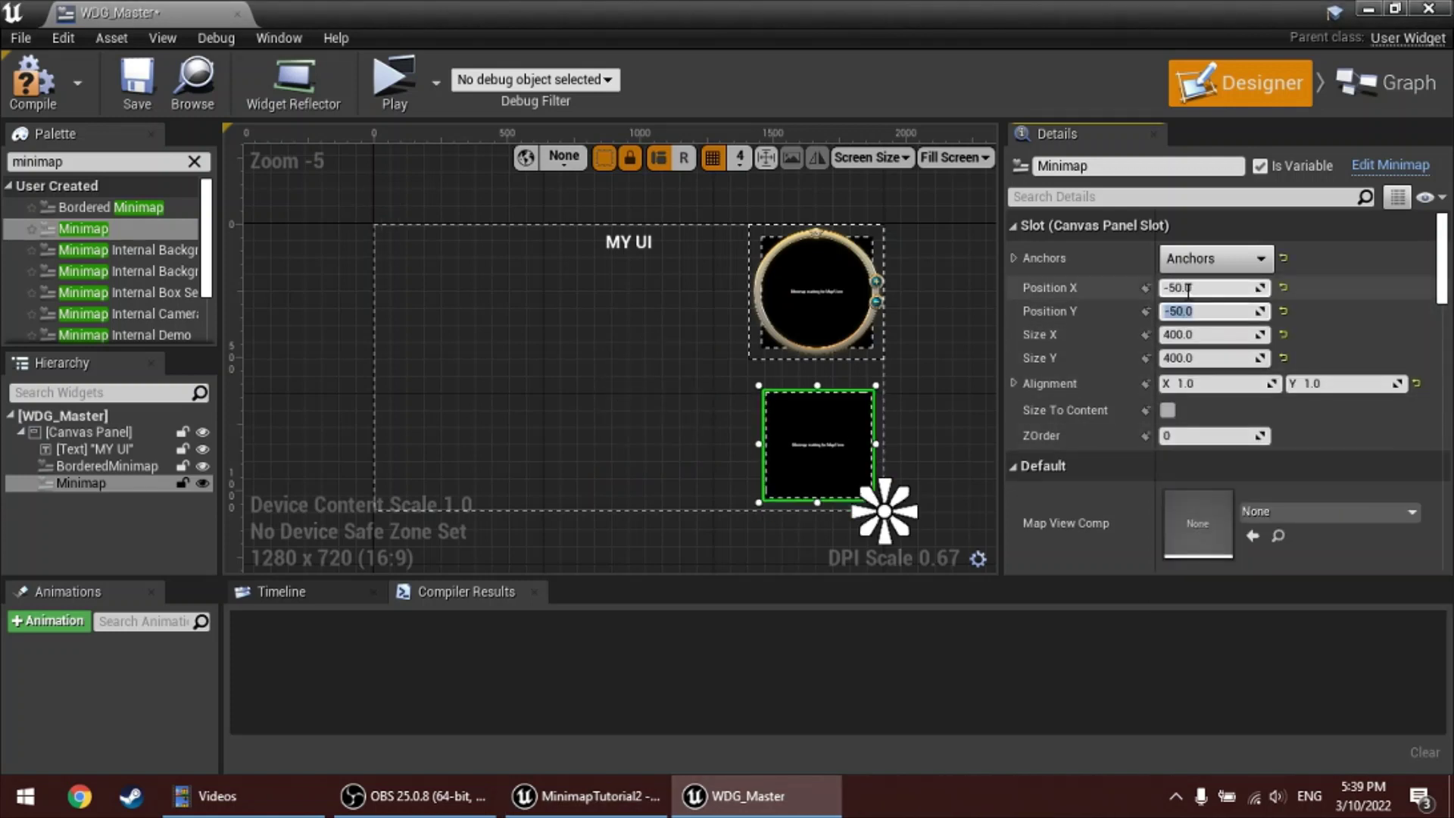
Rename the Minimap widget as FullMapWidget and compile WDG_Master
left_click(28, 106)
left_click(96, 484)
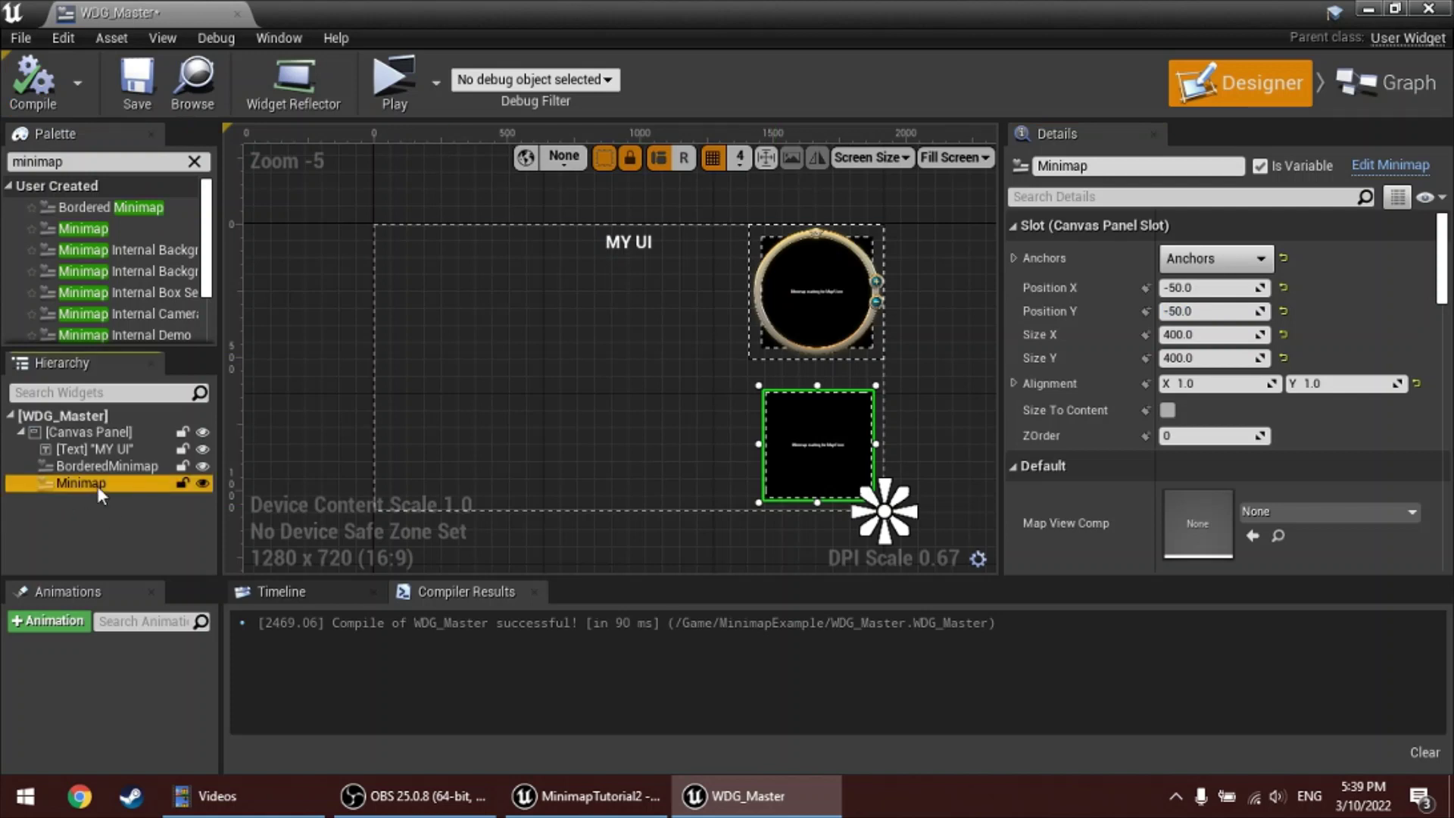
key("F2")
type("FullMap")
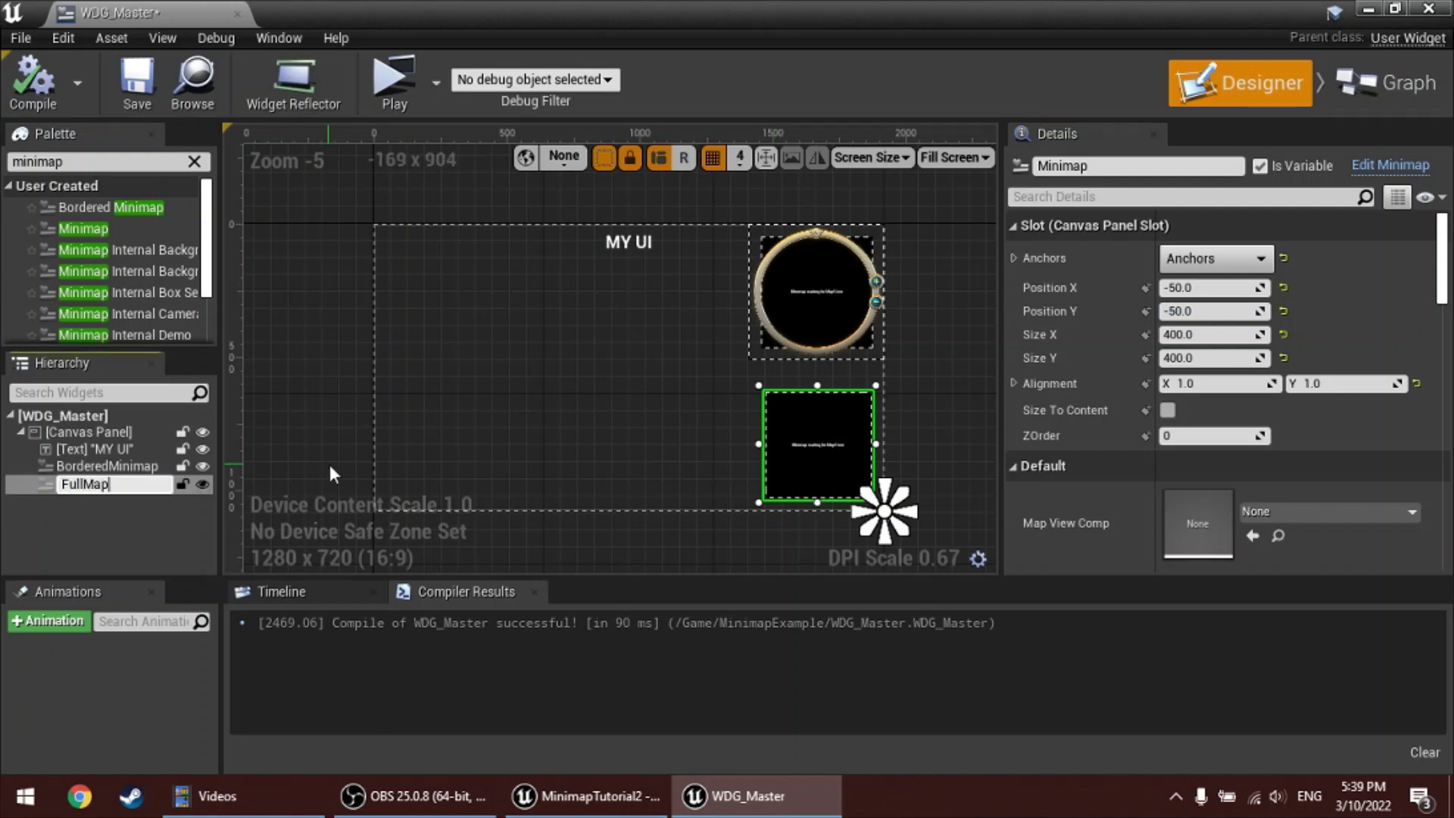
type("Widget")
key("Return")
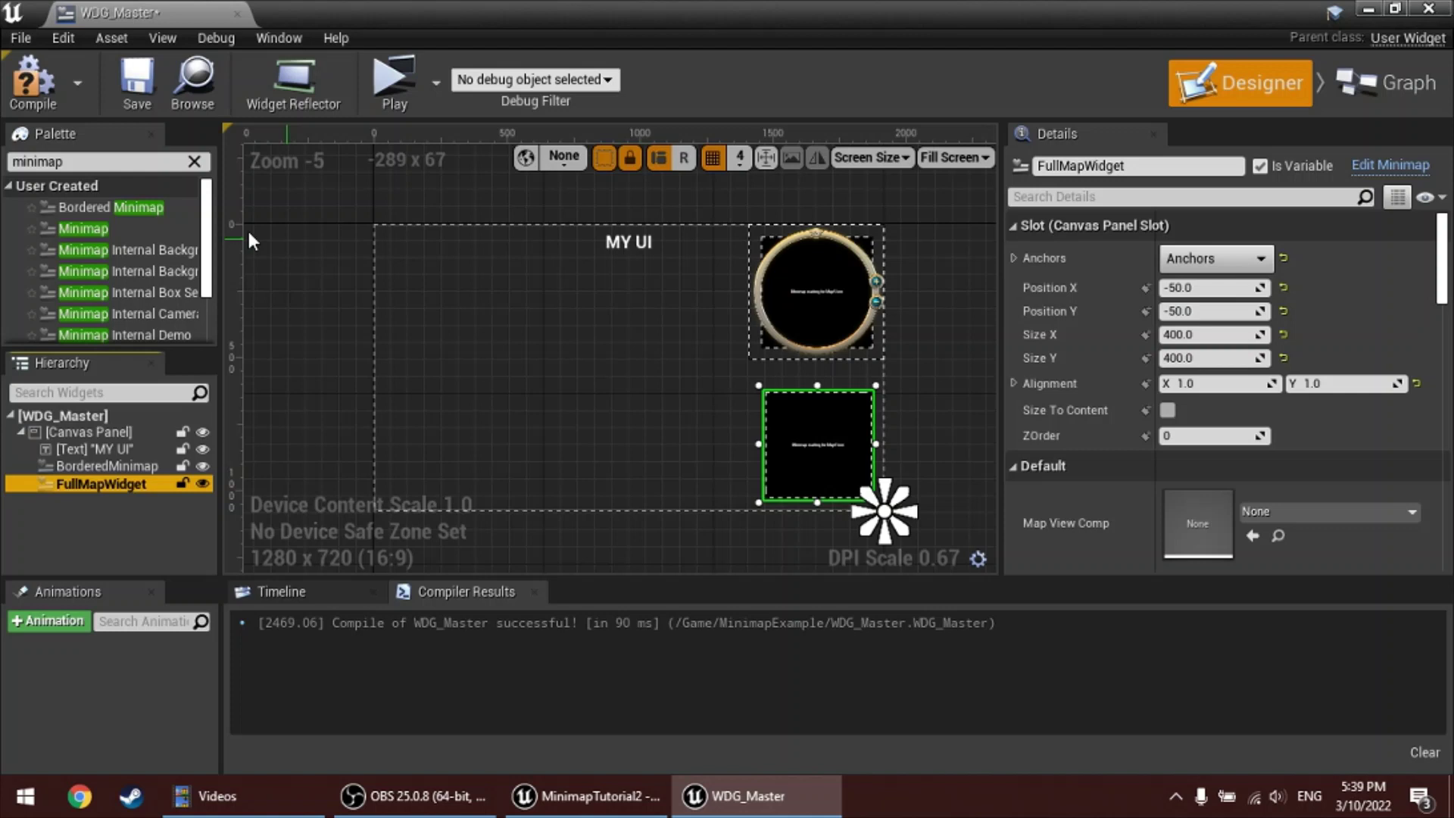
left_click(36, 79)
Set FullMapWidget's Auto Locate Map View option to Disabled
scroll(1325, 409, "down", 3)
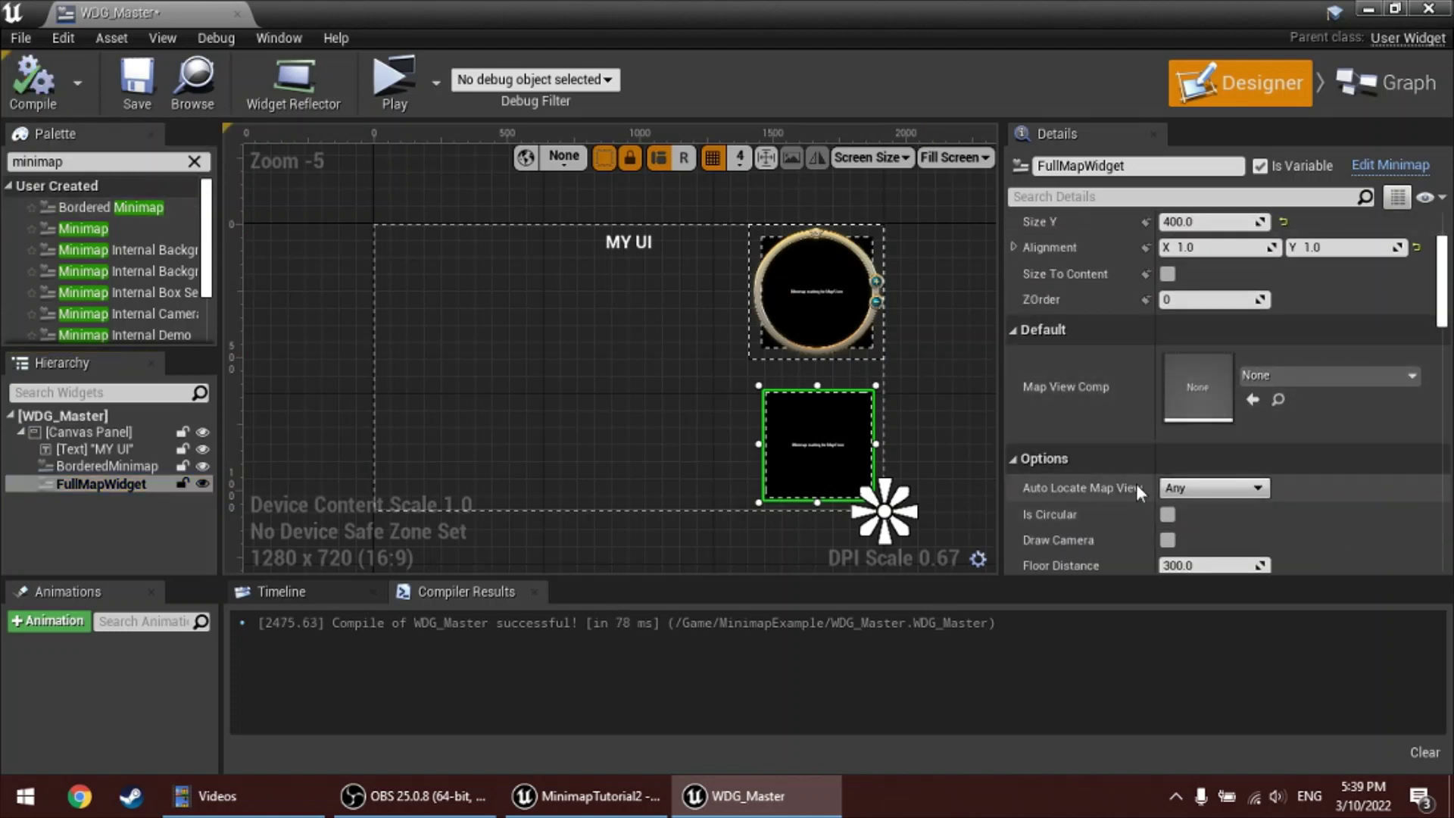
mouse_move(1088, 500)
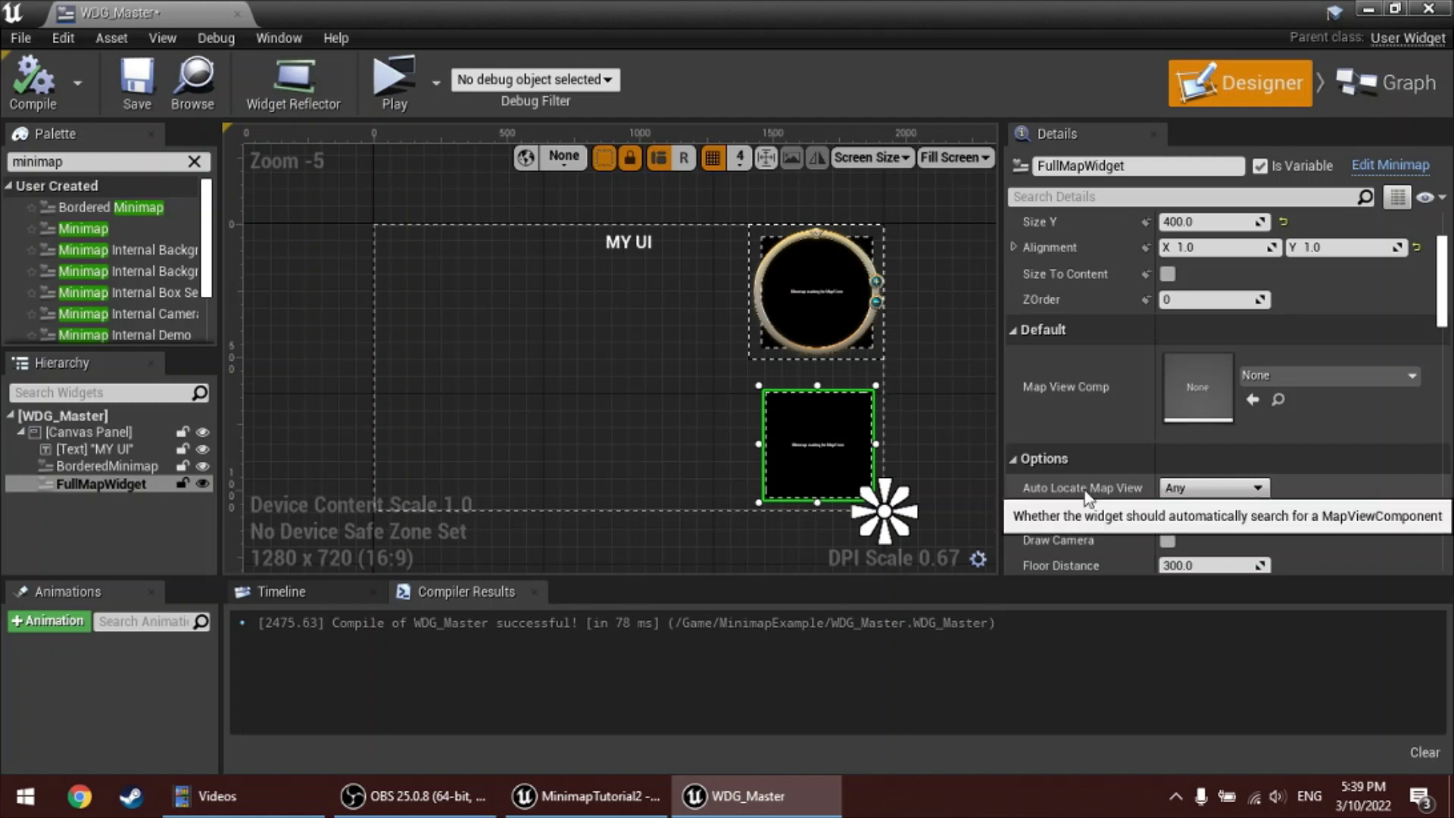
left_click(1185, 489)
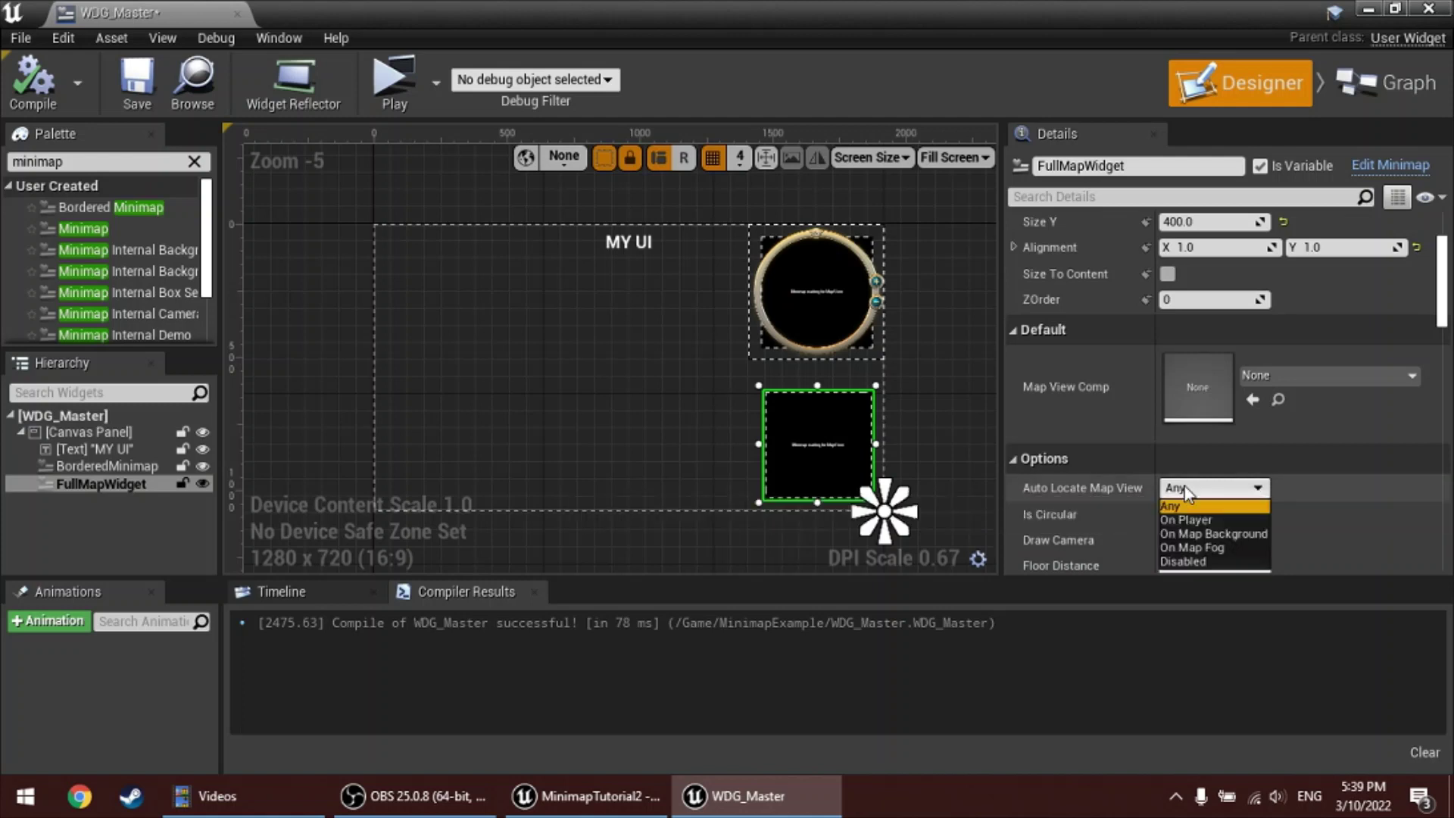
left_click(1212, 567)
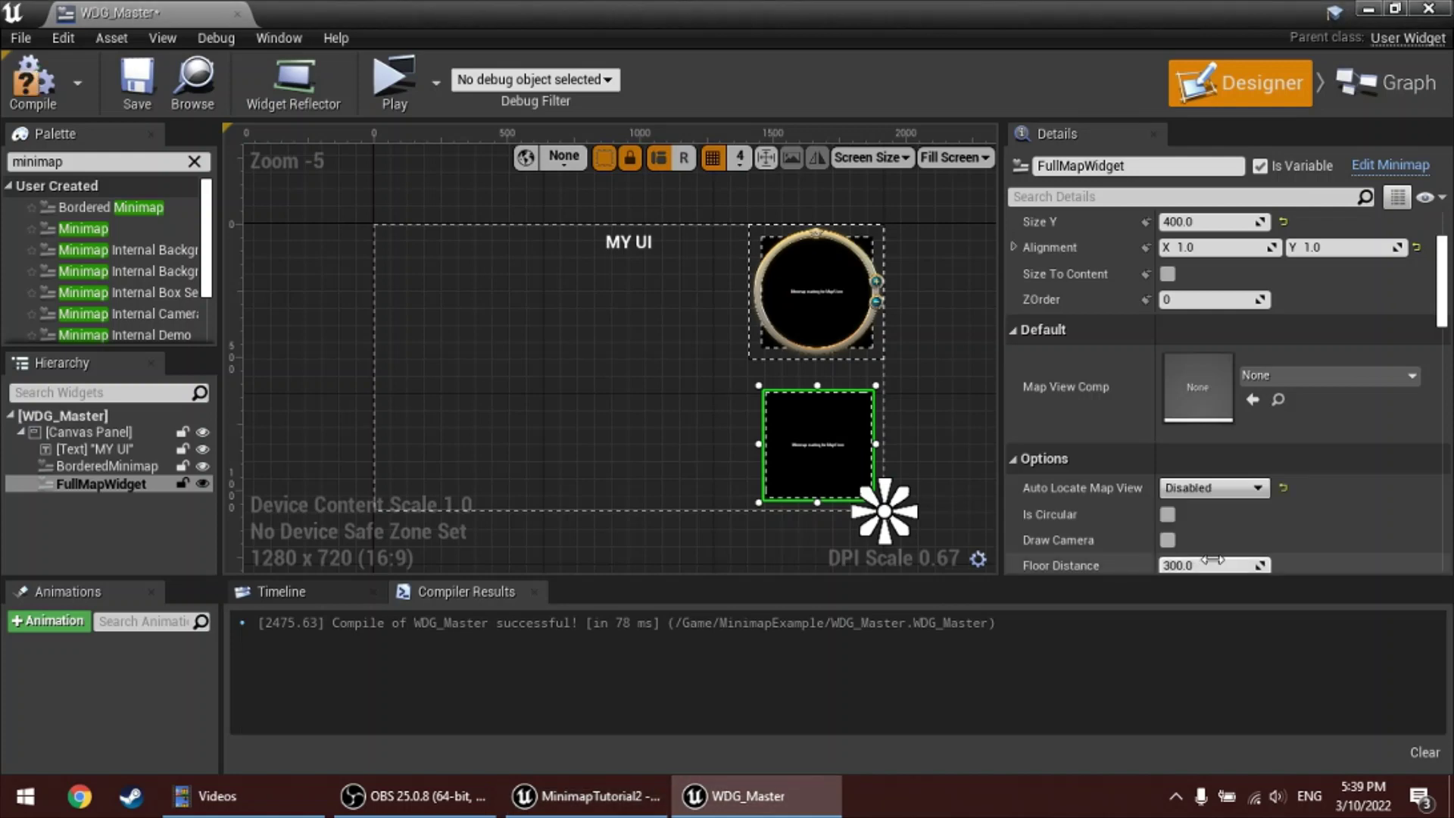
Open WDG_Master's event graph and shift the Event Construct node slightly to make room for new nodes
left_click(1398, 89)
scroll(723, 350, "up", 3)
right_click_drag(593, 383, 876, 360)
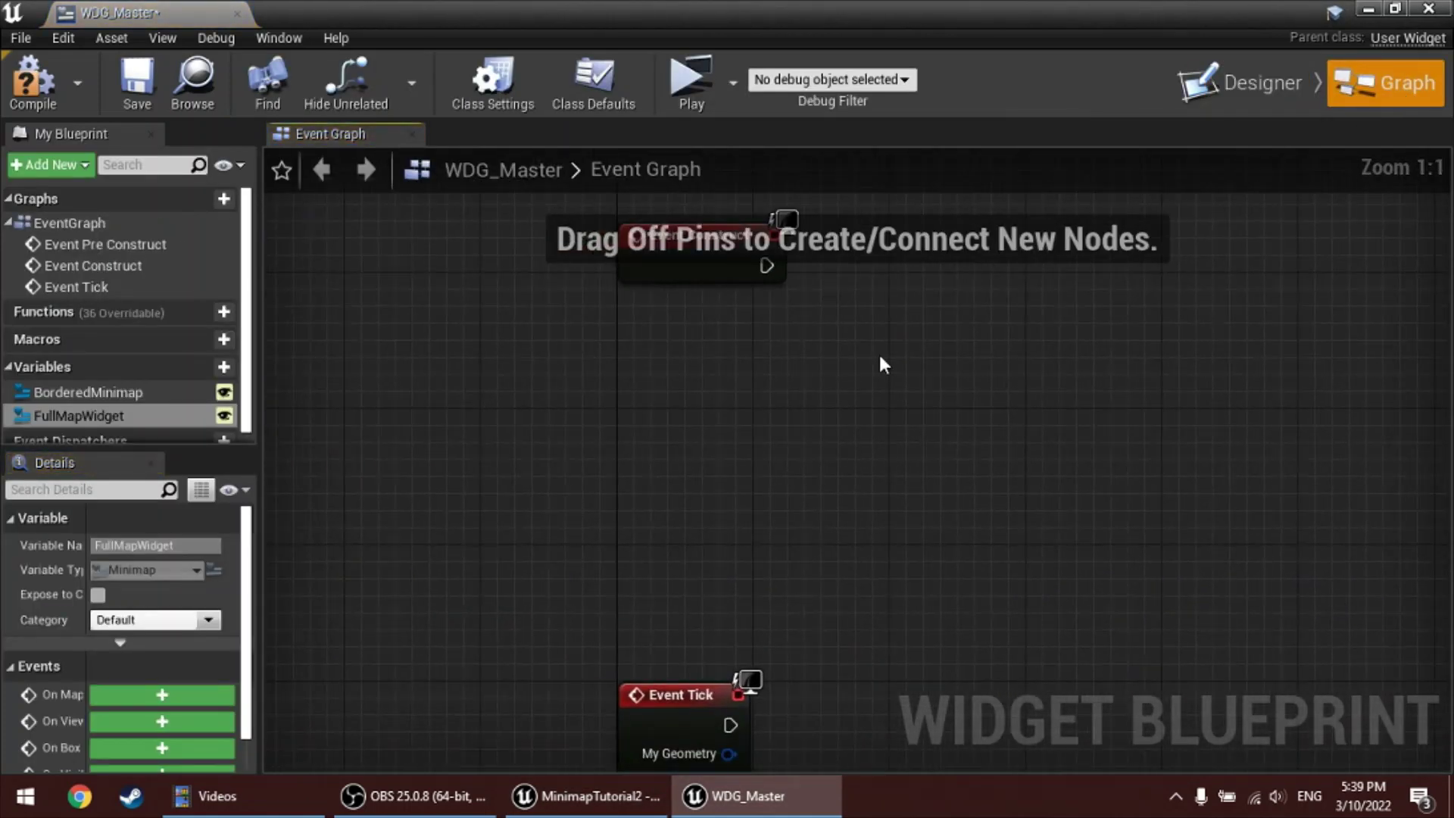
left_click_drag(885, 368, 689, 238)
right_click_drag(777, 339, 810, 535)
left_click_drag(881, 565, 744, 488)
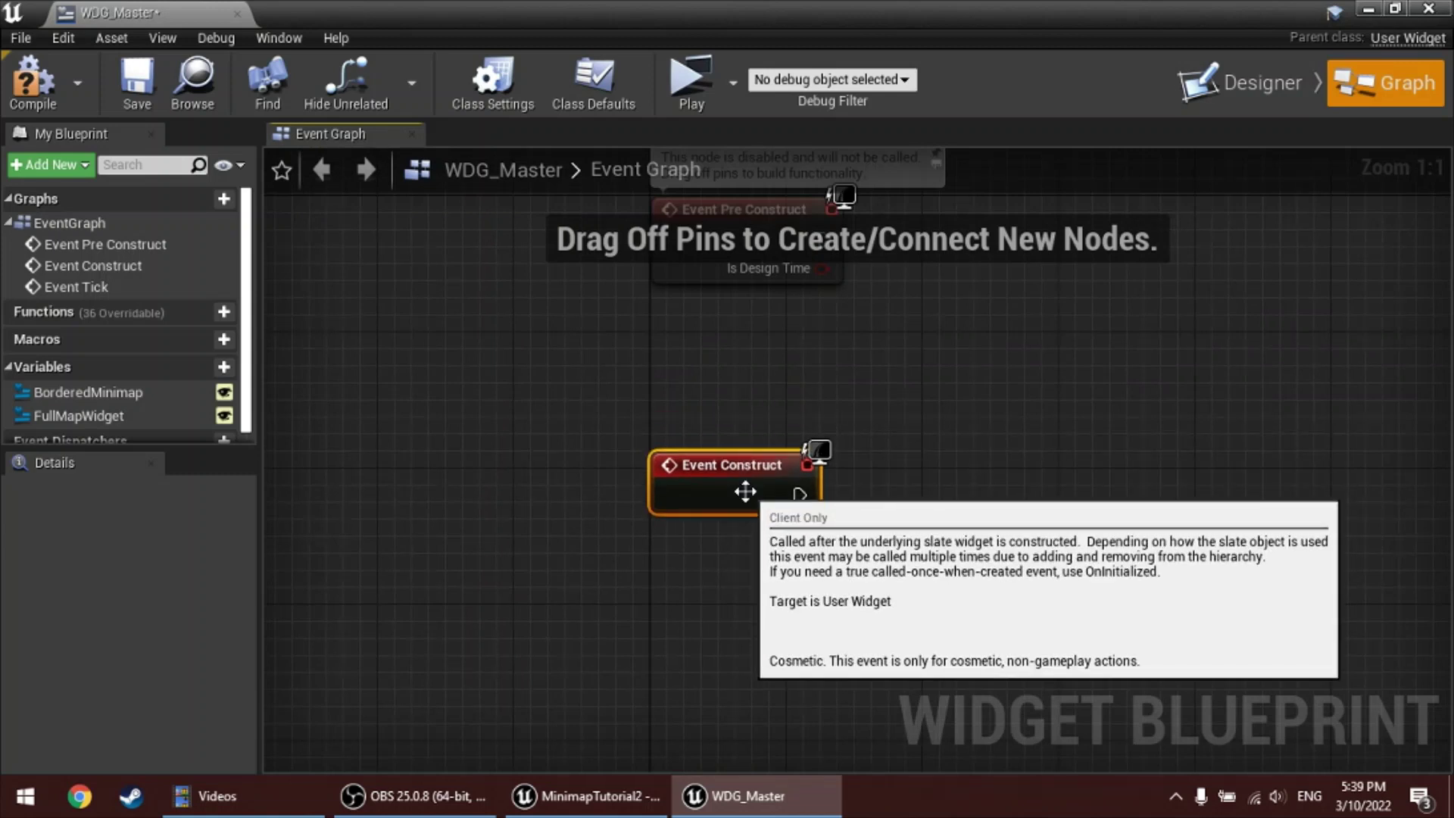
right_click_drag(957, 521, 924, 478)
left_click_drag(712, 431, 717, 444)
left_click(839, 470)
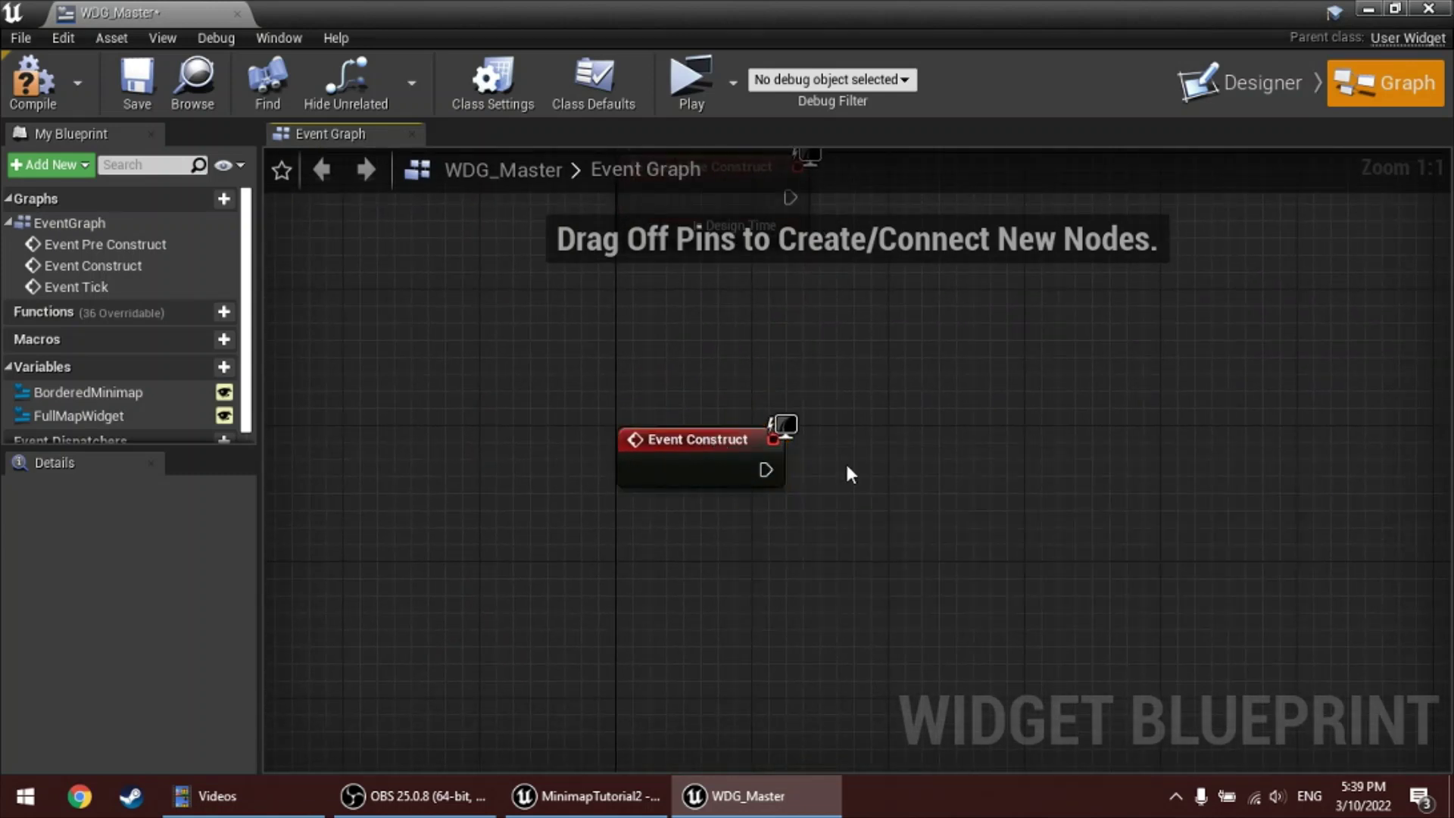
Add a Get All Actors Of Class node, run it from Event Construct and set its Actor Class to BP Full Map View
right_click(848, 473)
type("get all actors")
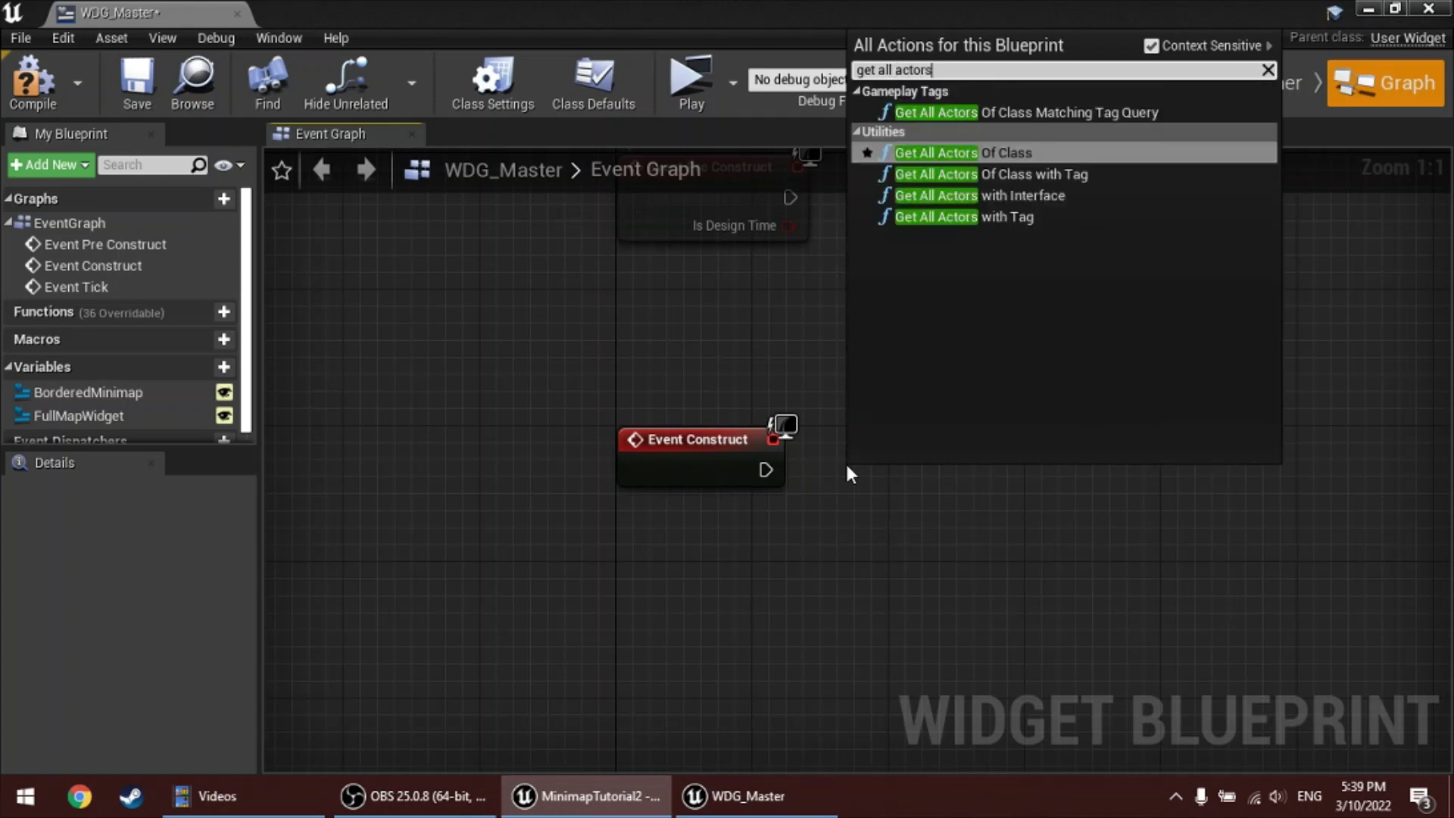
key("Return")
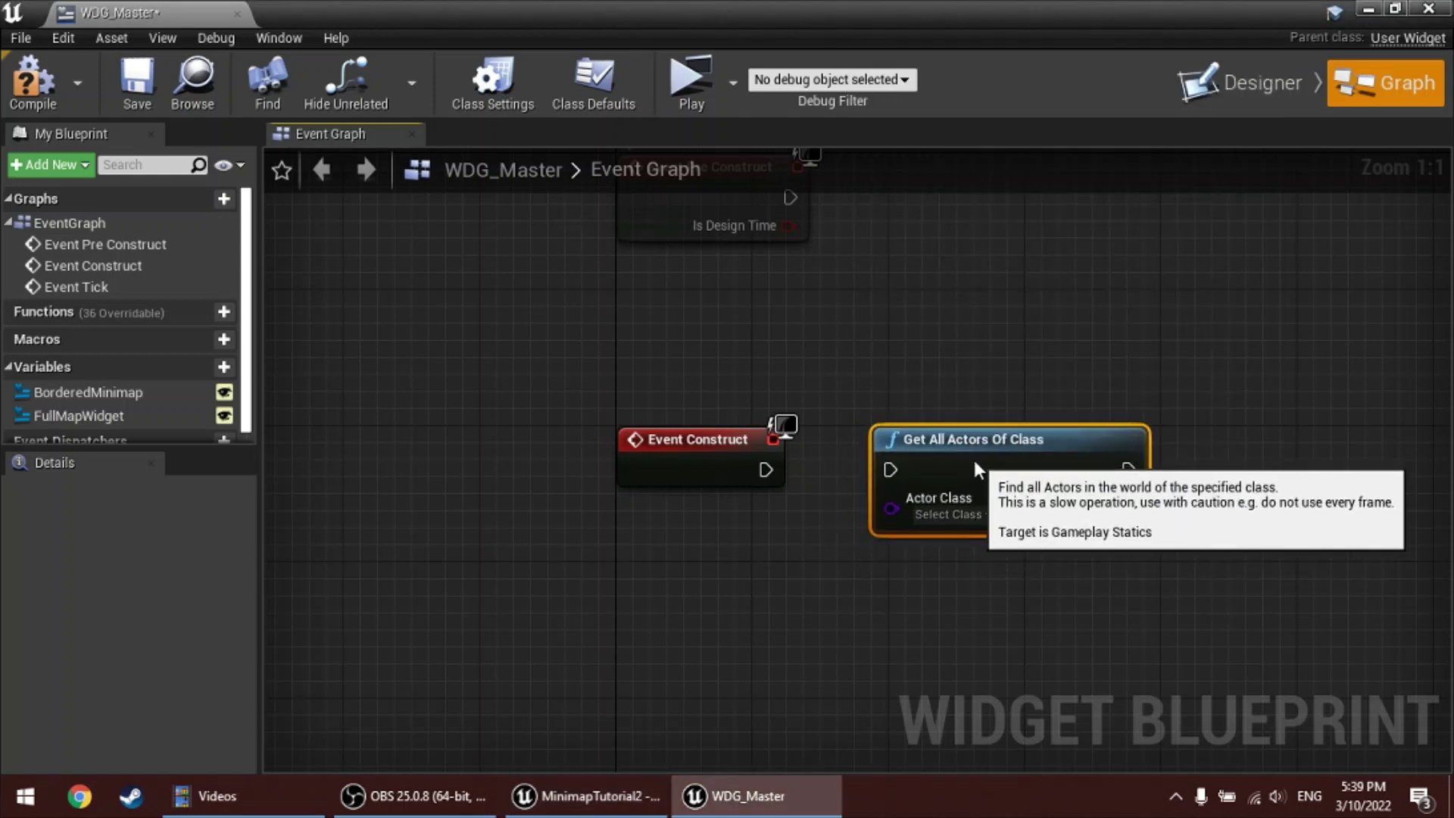
left_click_drag(976, 469, 993, 468)
left_click_drag(766, 470, 907, 469)
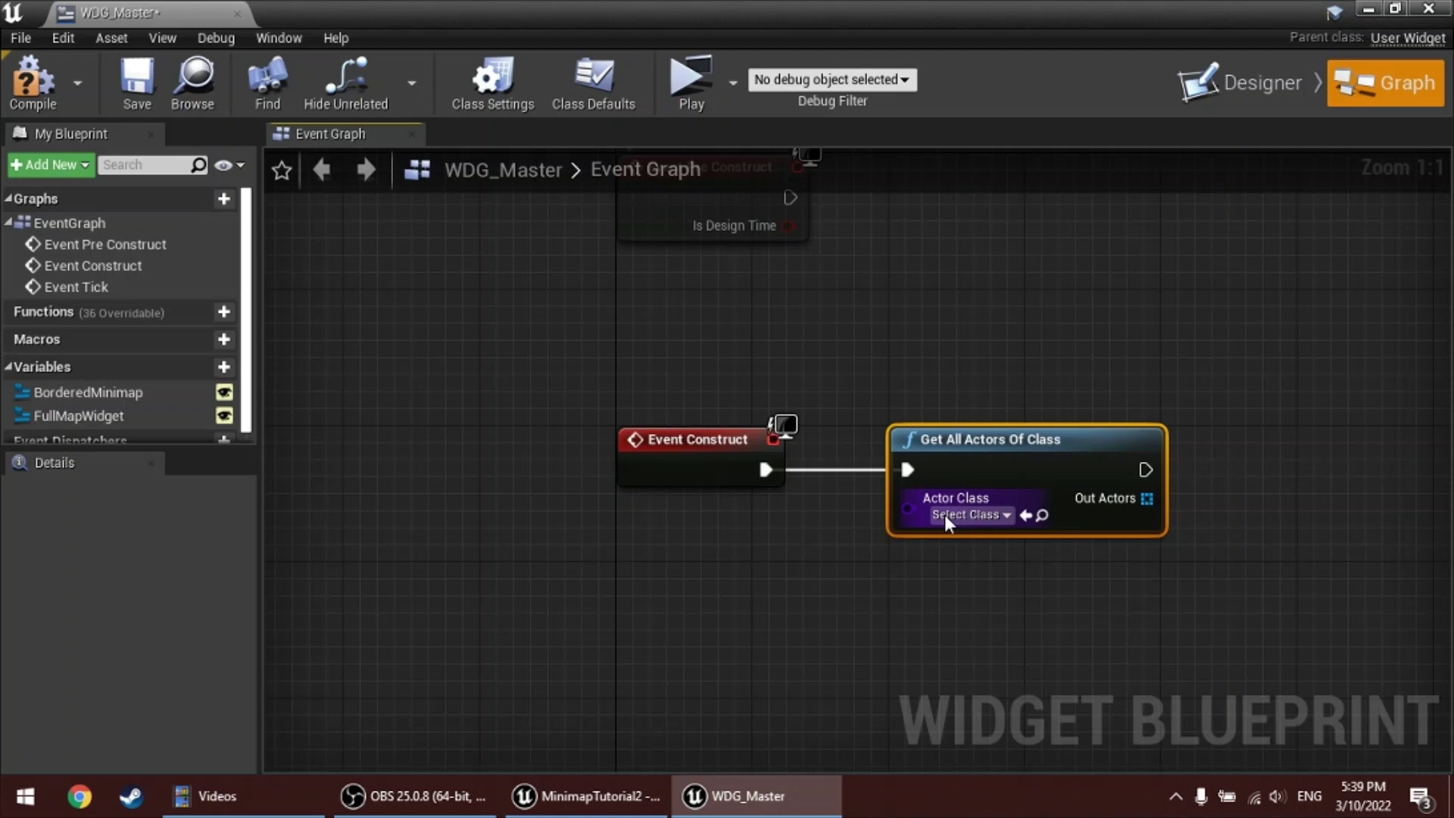
left_click(953, 516)
type("fullm")
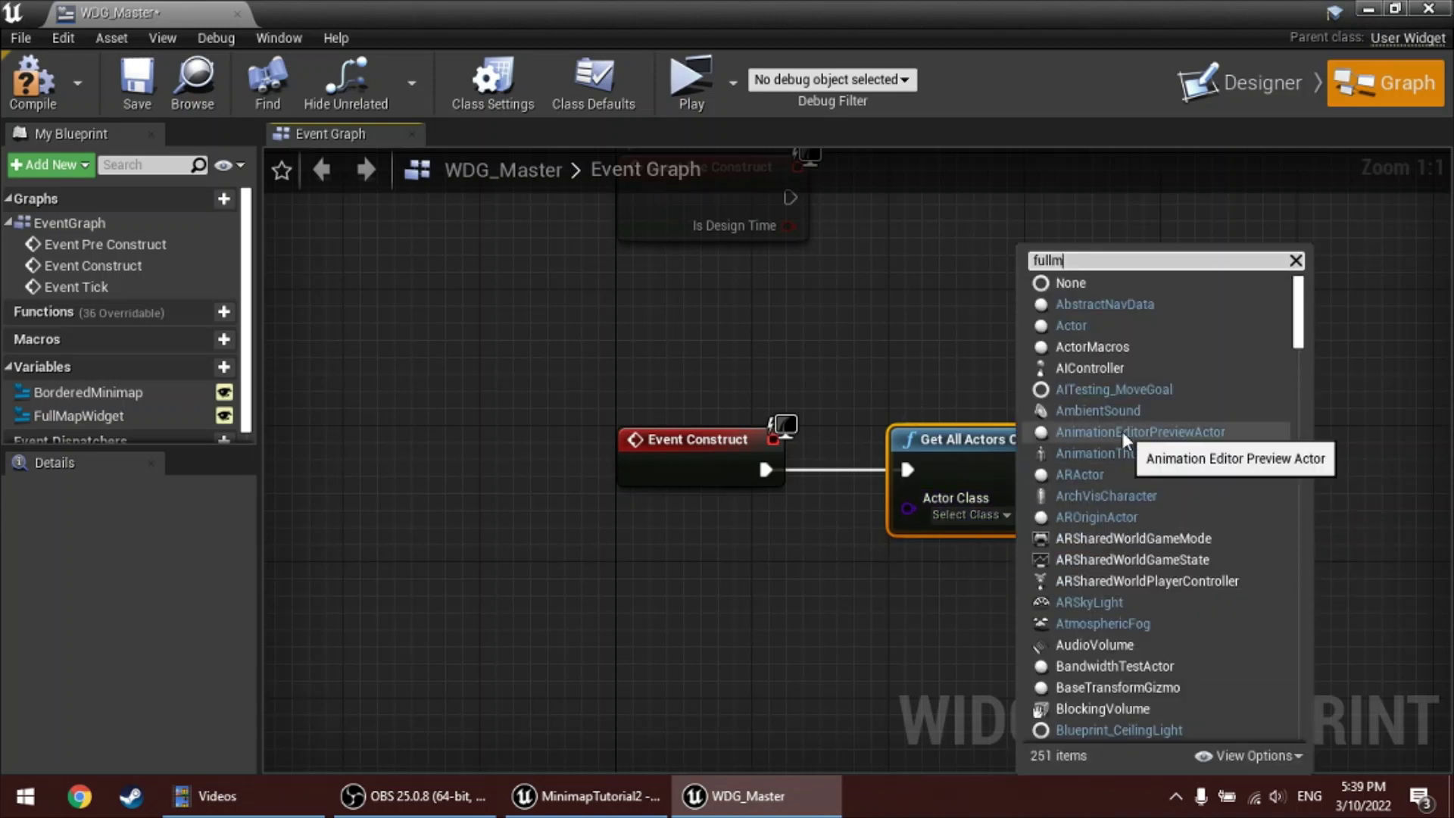
left_click(1065, 584)
Add a For Each Loop over Out Actors and connect its execution to Get All Actors Of Class
right_click_drag(1254, 496, 1066, 351)
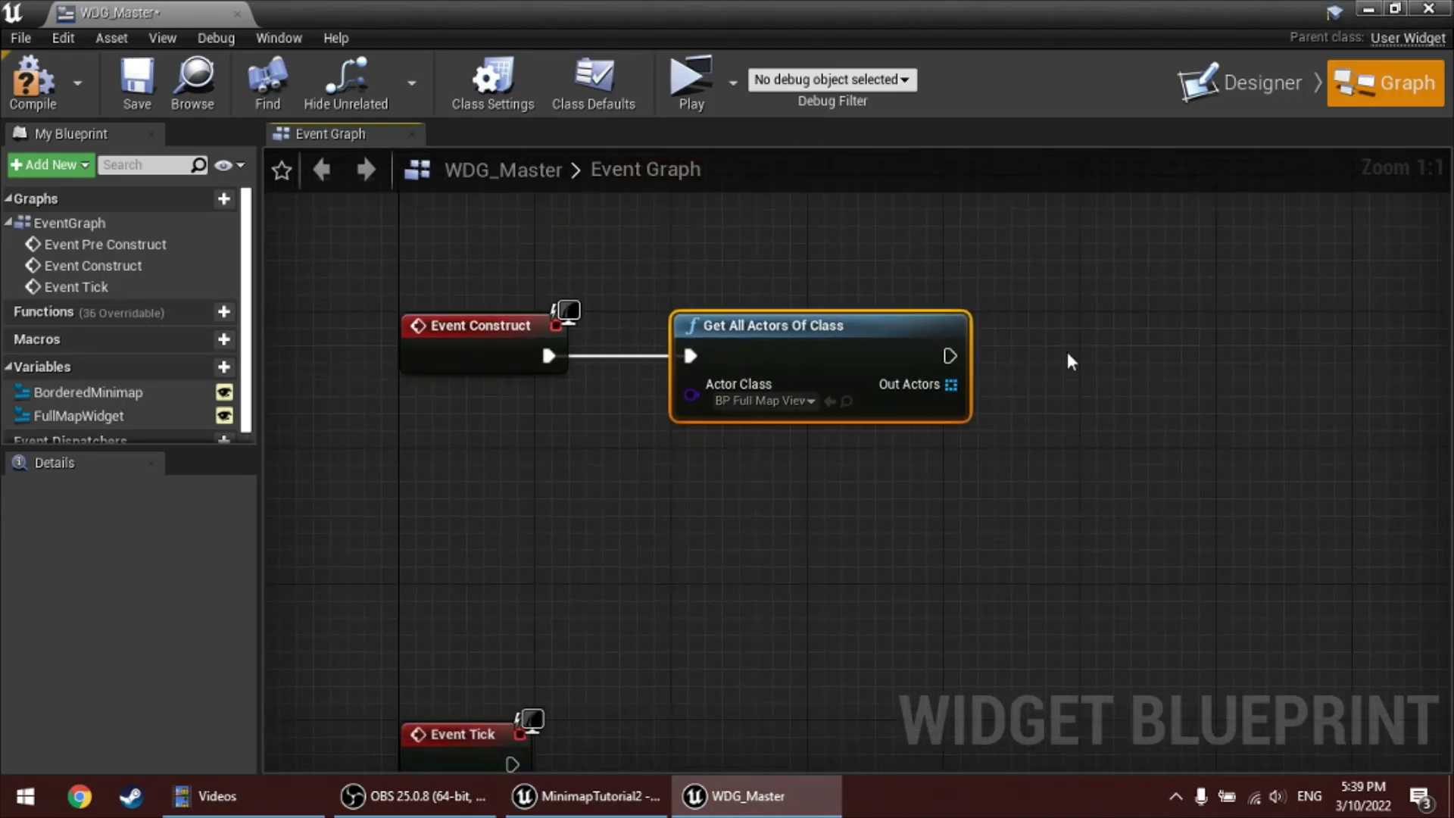
left_click_drag(953, 385, 1067, 363)
type("fo")
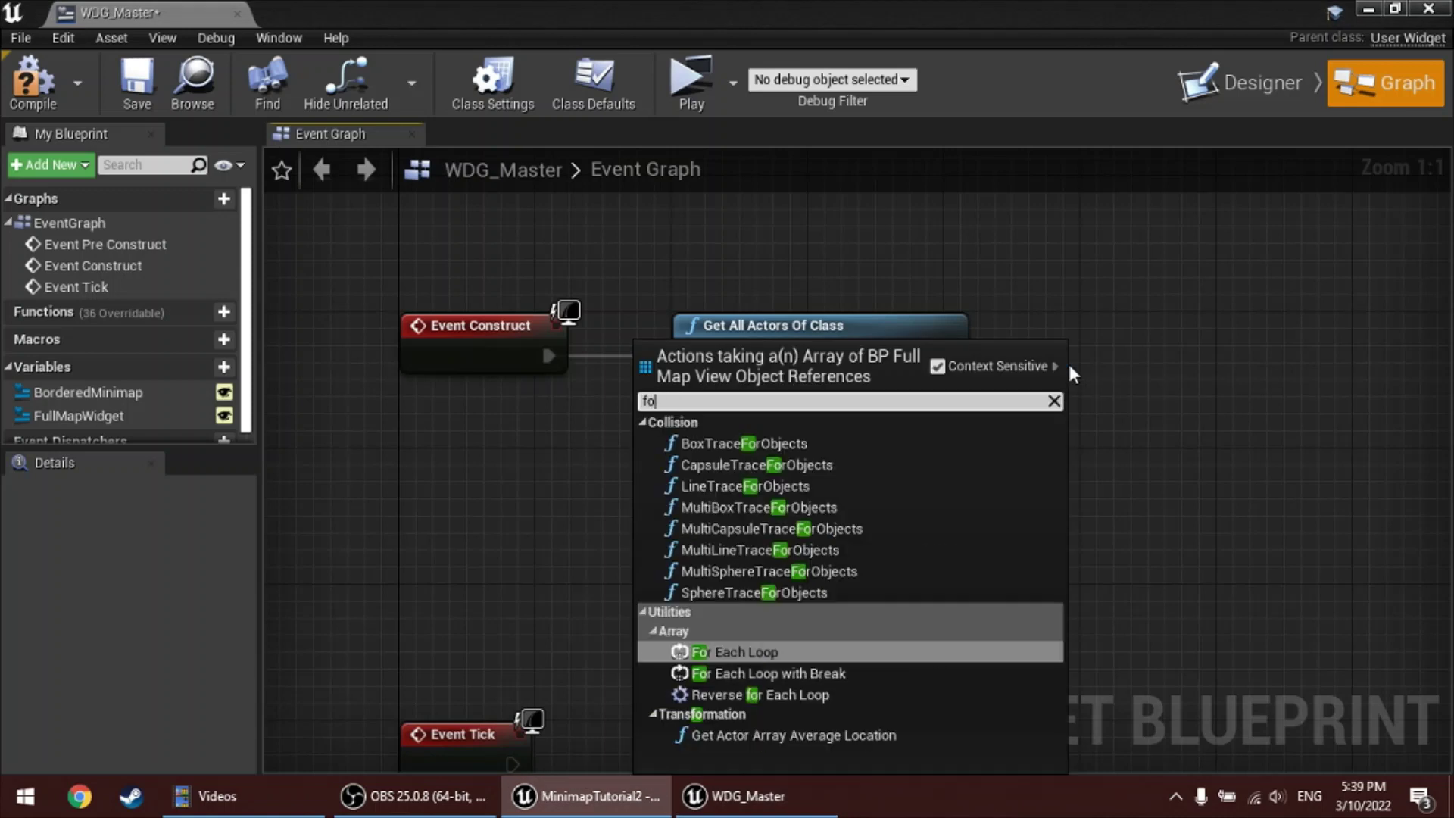
type("r each")
key("Return")
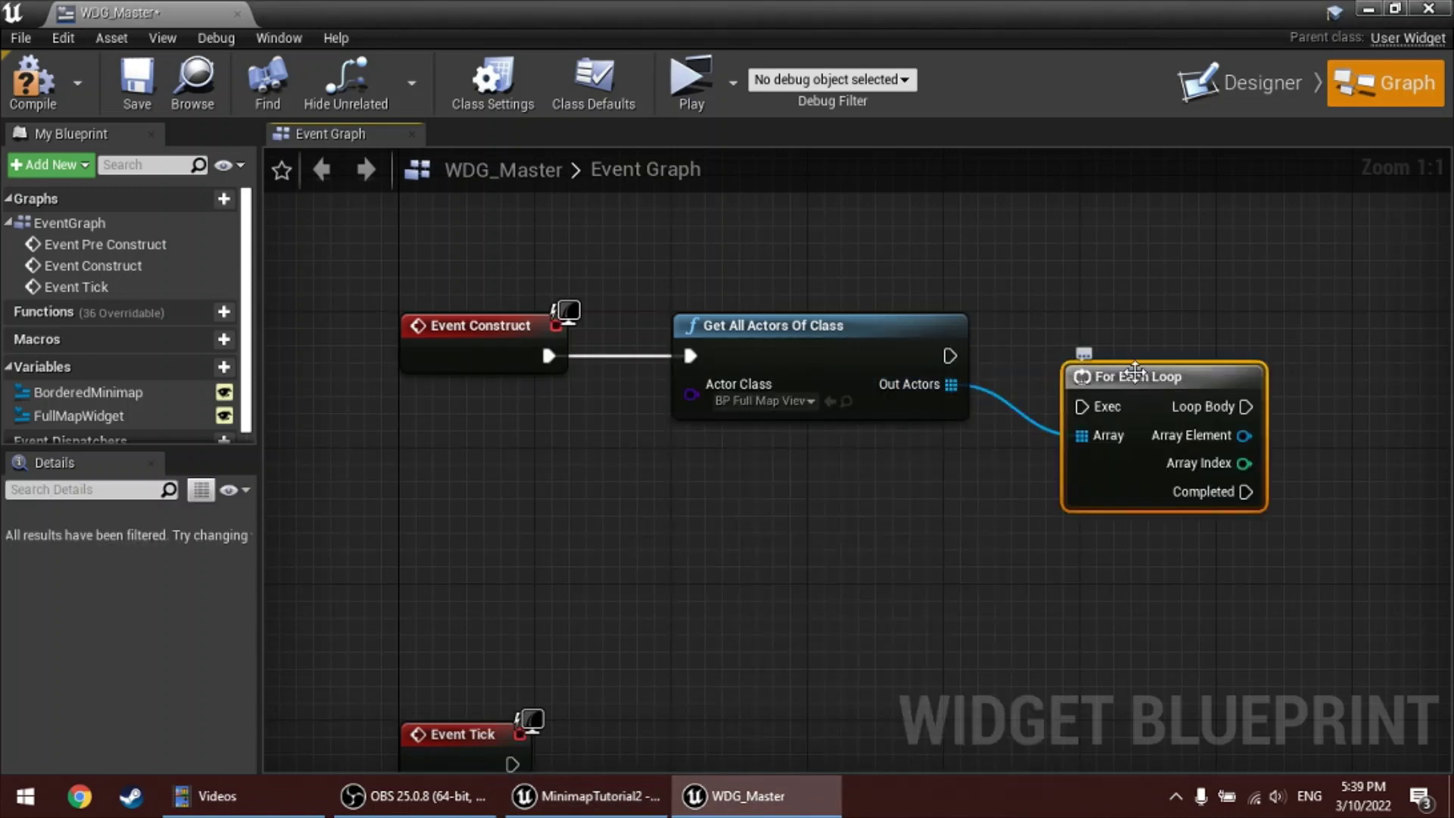
left_click_drag(1134, 373, 1151, 322)
left_click_drag(949, 356, 1099, 355)
Get the Map View variable from the For Each Loop's Array Element
right_click_drag(1164, 284, 687, 220)
left_click_drag(771, 297, 867, 317)
type("get map view")
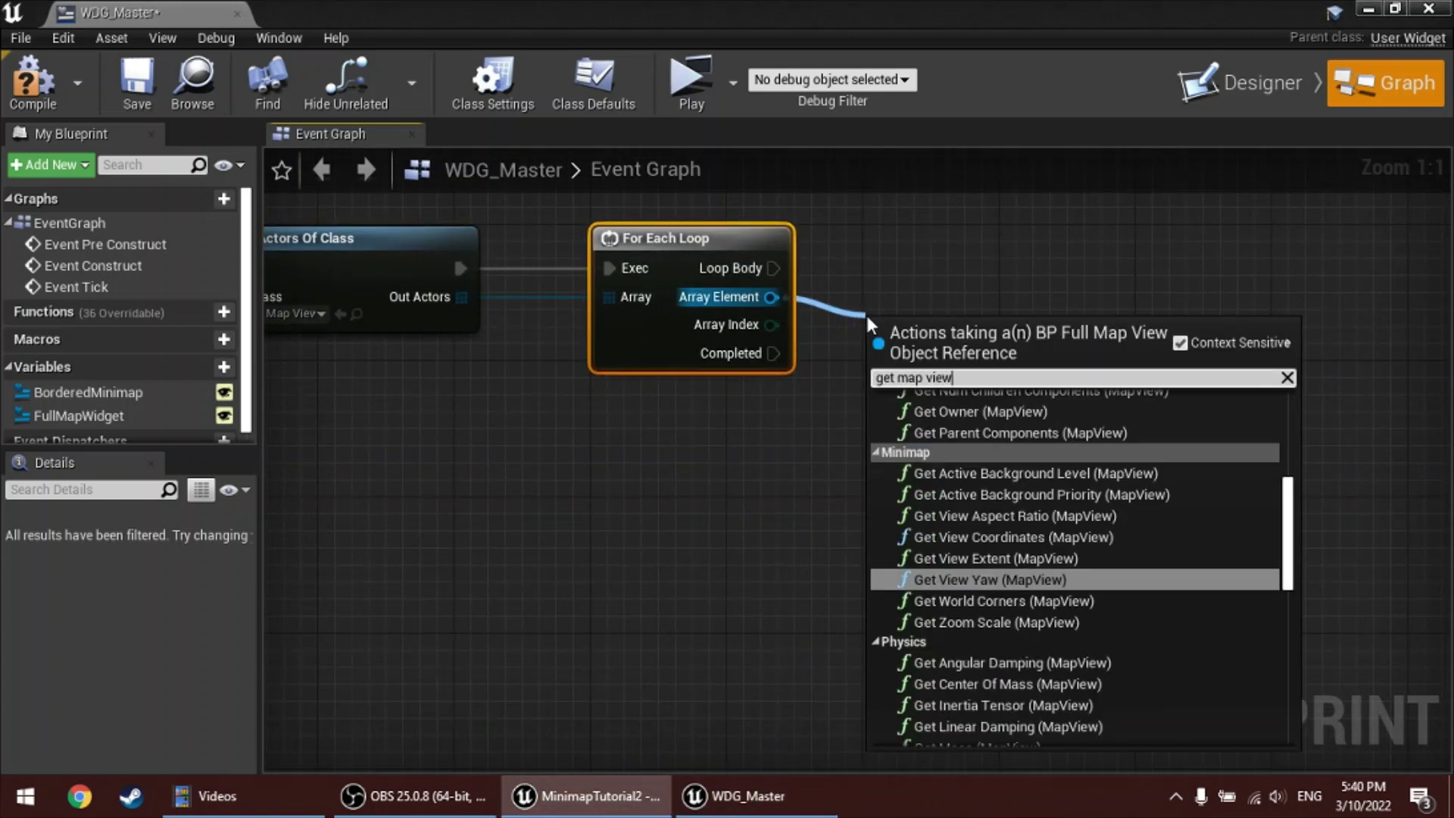
scroll(1183, 657, "down", 10)
scroll(1068, 685, "down", 3)
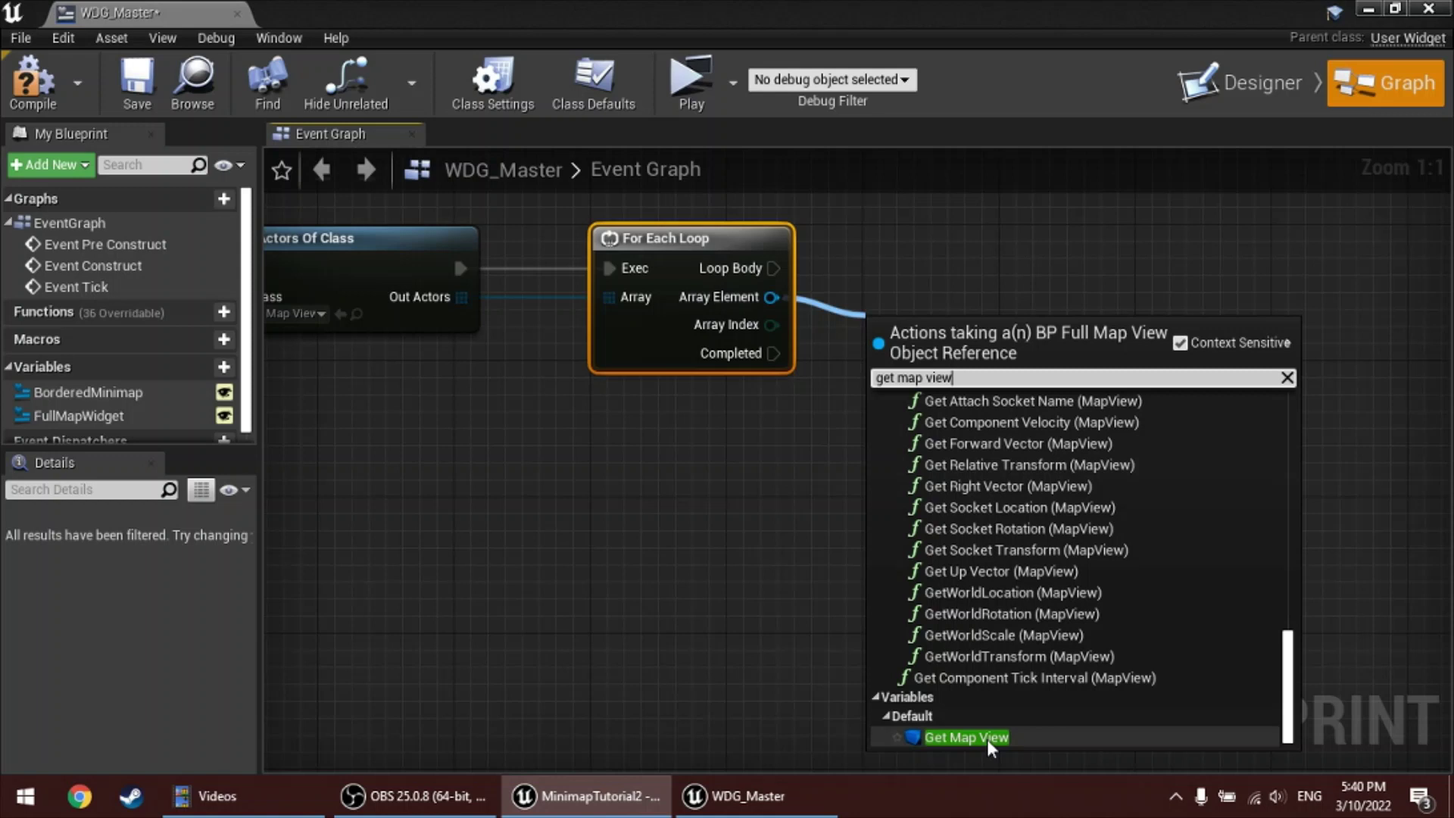
left_click(984, 737)
Place a getter for the FullMapWidget variable in the event graph below the Map View node
right_click_drag(908, 361, 851, 347)
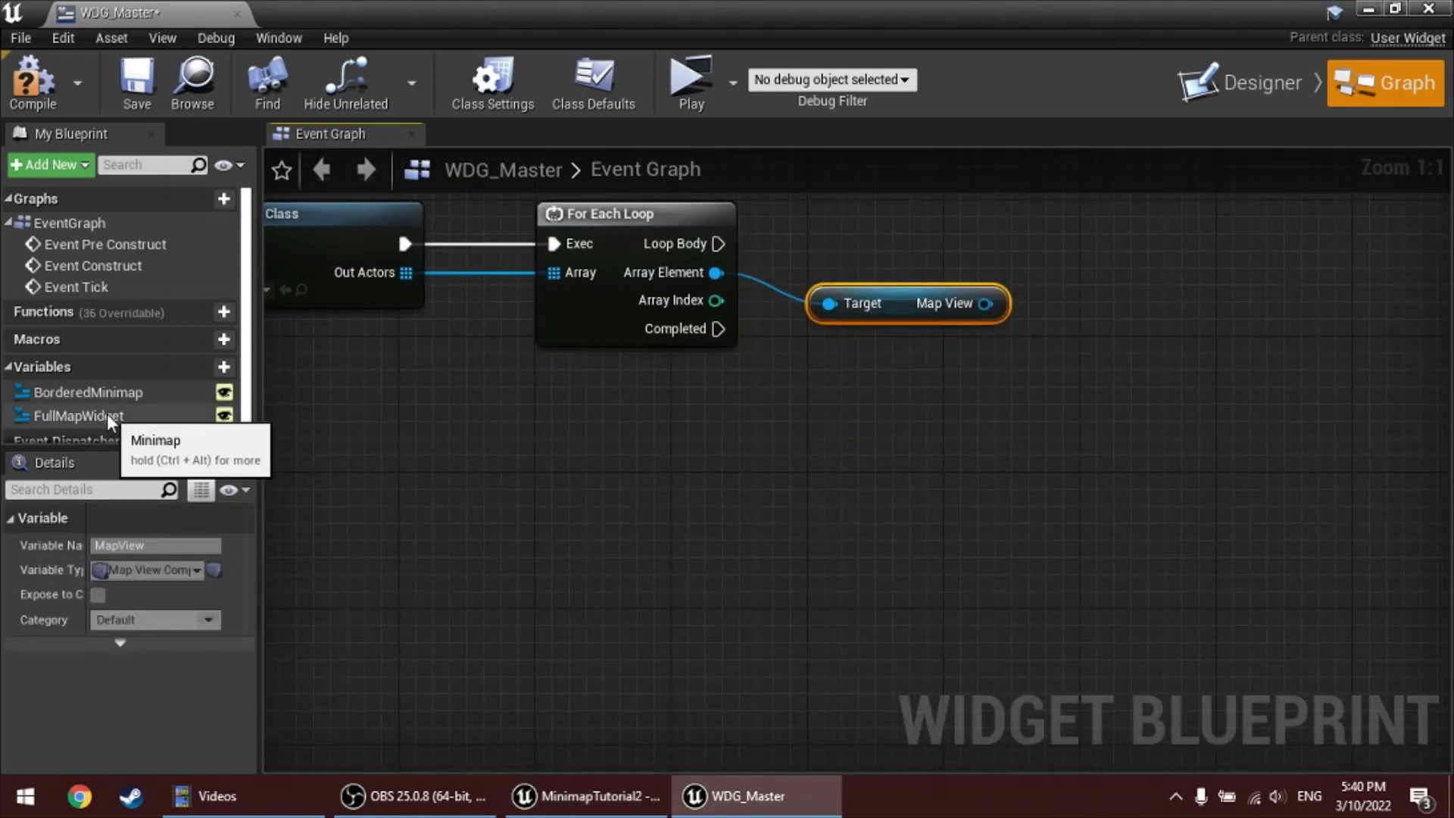
scroll(106, 413, "down", 1)
left_click(1266, 65)
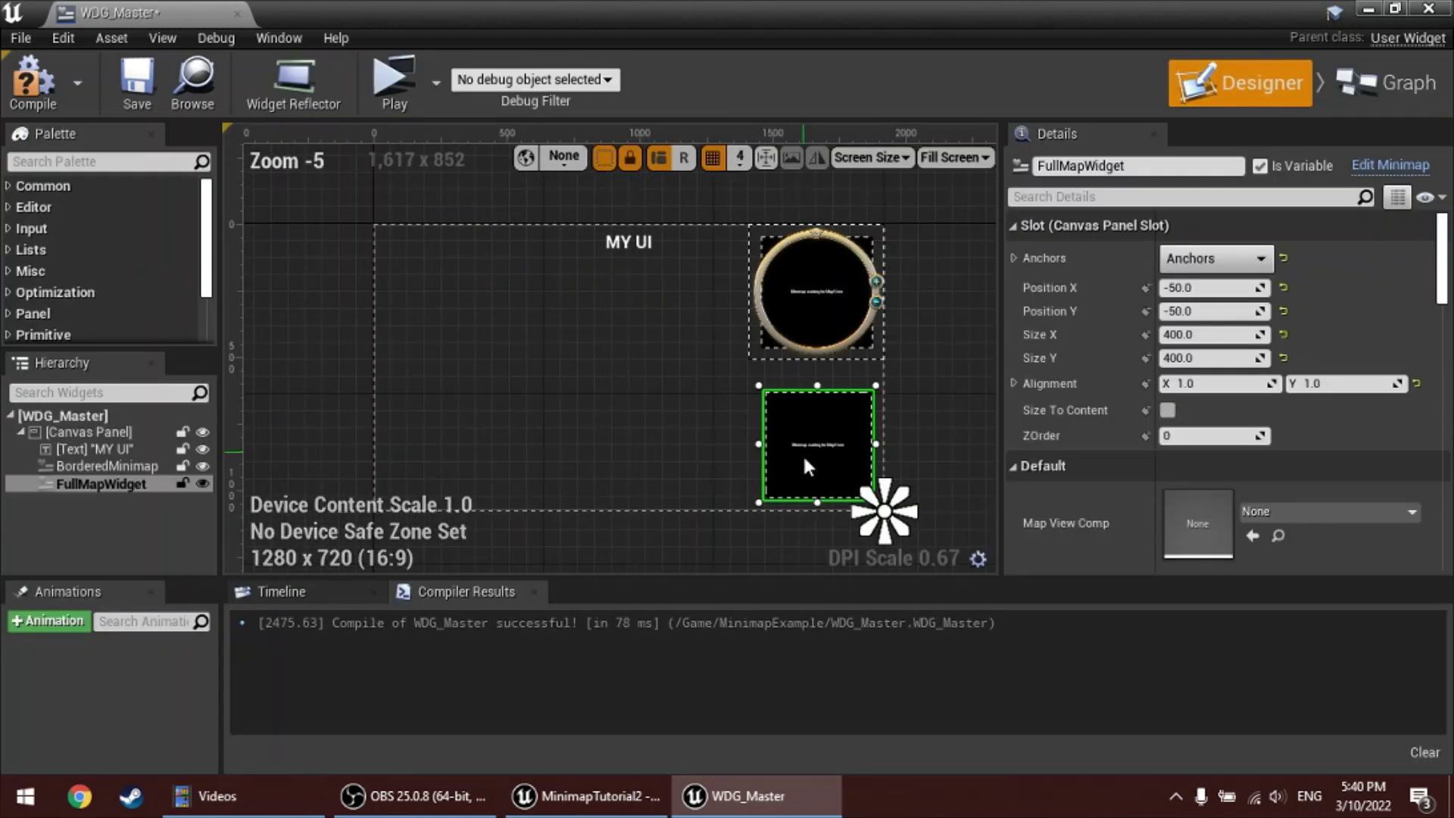
left_click(1408, 85)
left_click(125, 409)
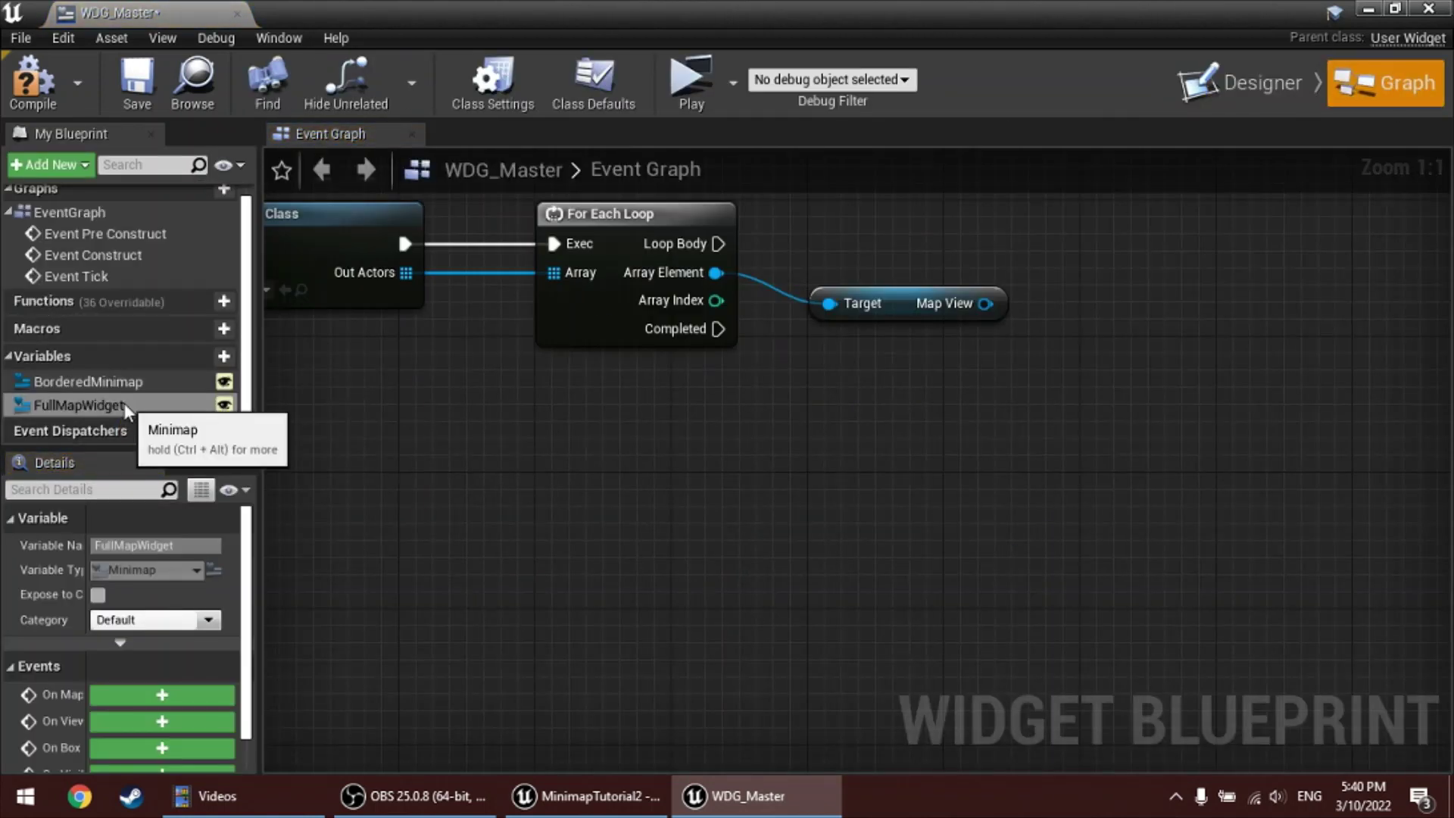
left_click(125, 405)
left_click_drag(125, 406, 882, 371, "ctrl")
Call Set Map View on Full Map Widget from the Loop Body, with Map View feeding its New Map View input
right_click_drag(993, 376, 898, 393)
left_click_drag(899, 388, 1012, 297)
type("set mapview")
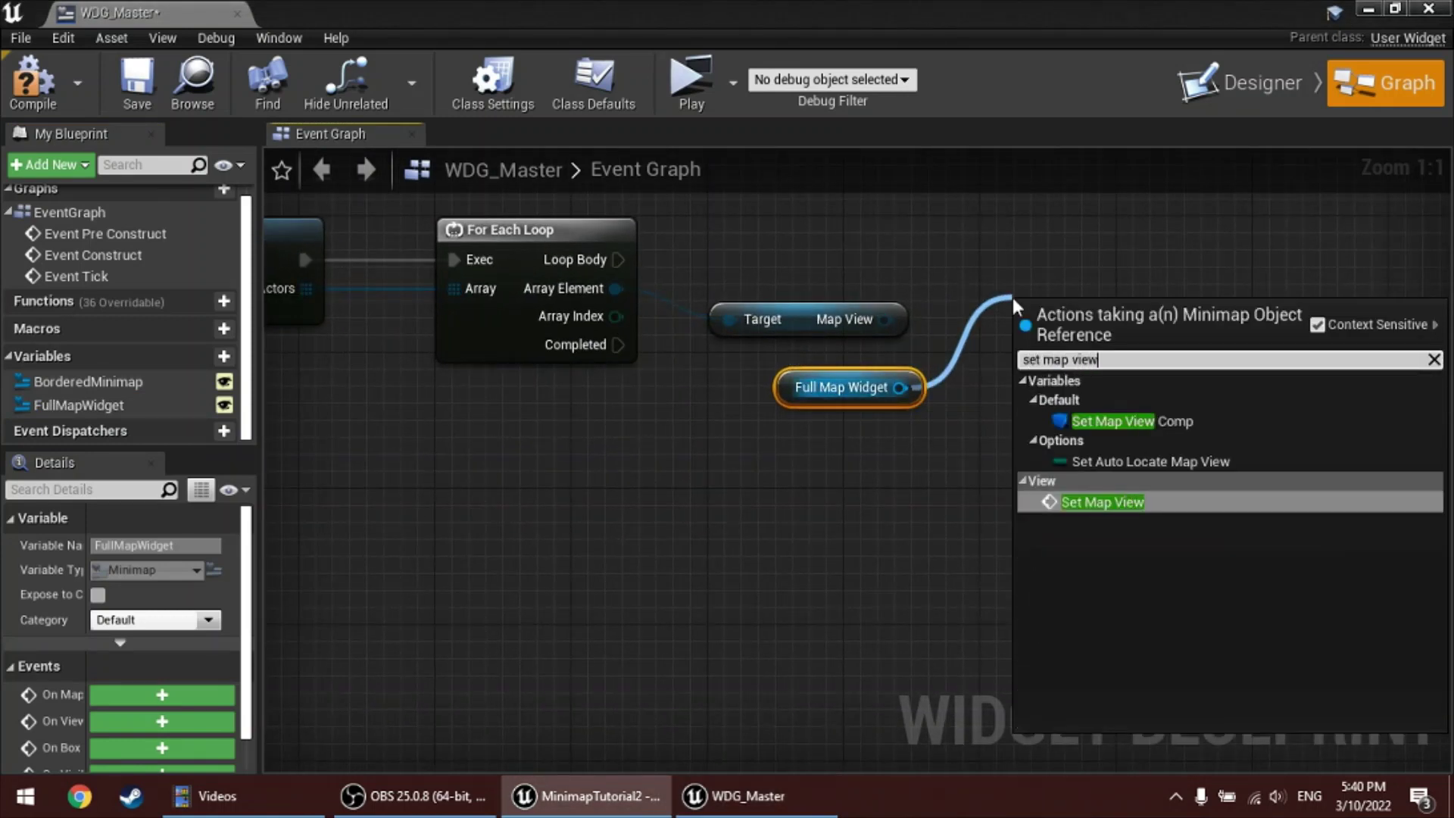
key("Return")
left_click_drag(1079, 324, 1044, 222)
left_click_drag(598, 261, 999, 260)
right_click_drag(991, 351, 1181, 374)
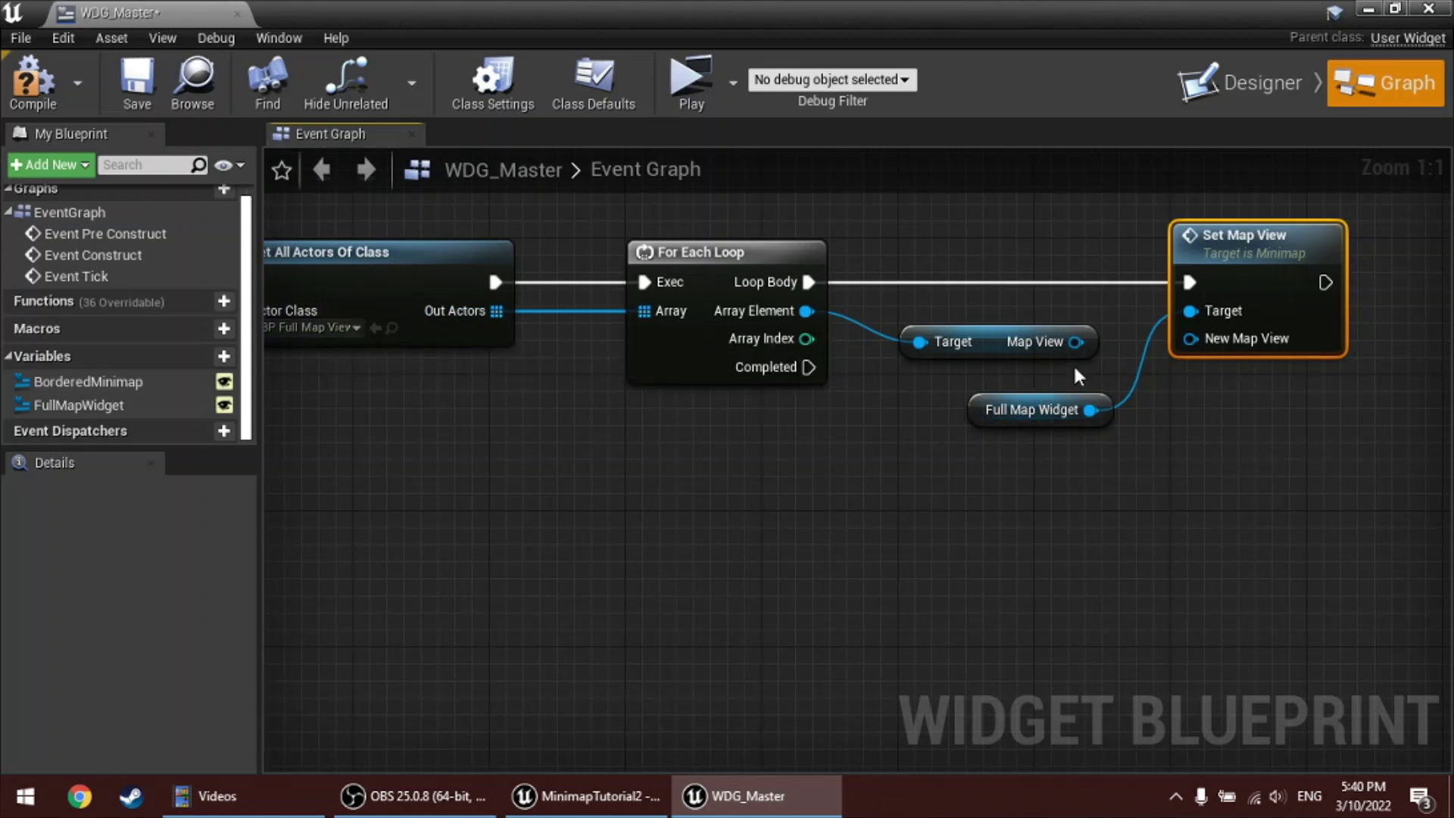
left_click_drag(1080, 352, 1194, 339)
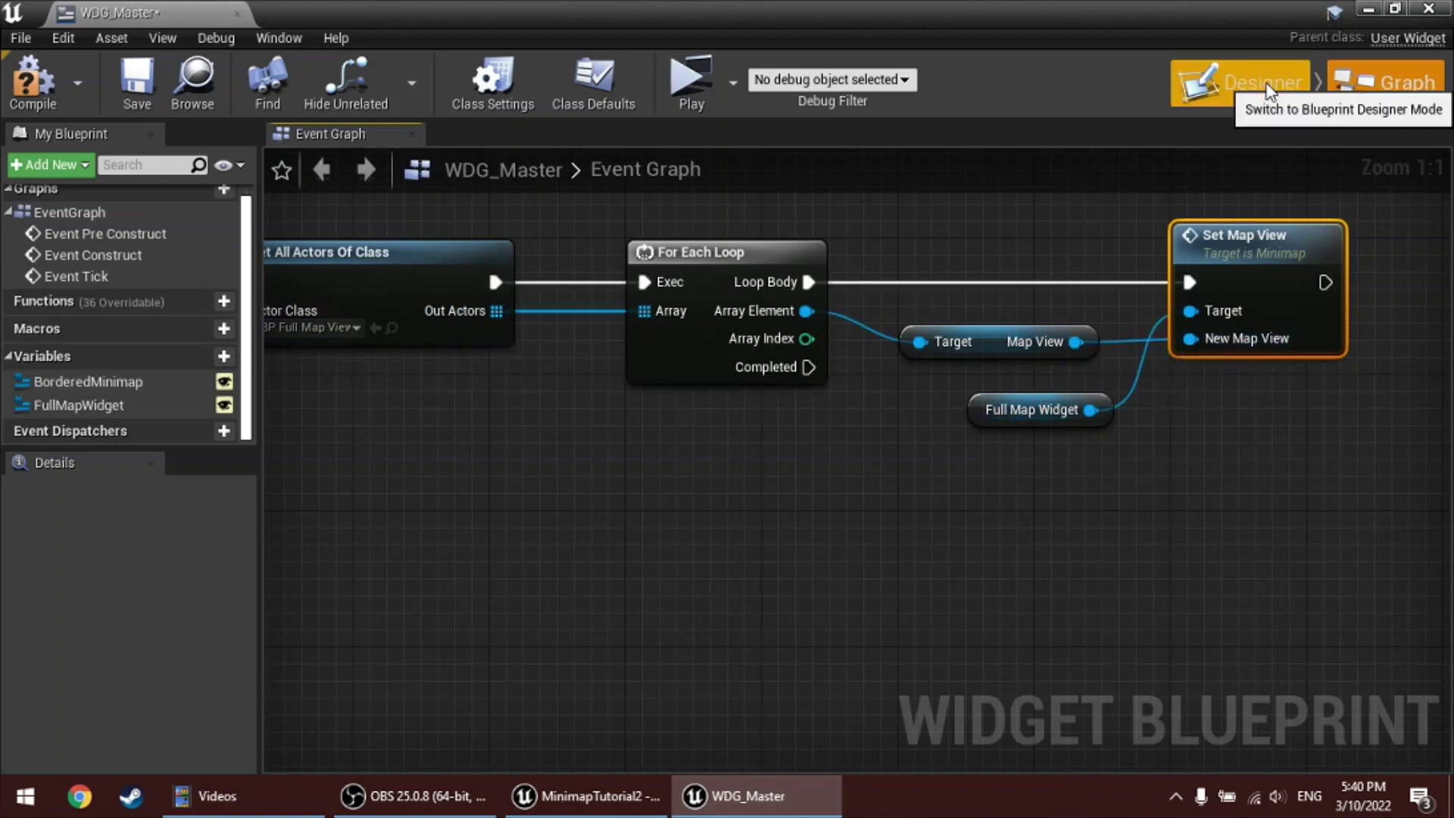
Return to the widget's designer layout and compile WDG_Master
left_click(1269, 91)
scroll(757, 405, "down", 1)
scroll(757, 401, "up", 5)
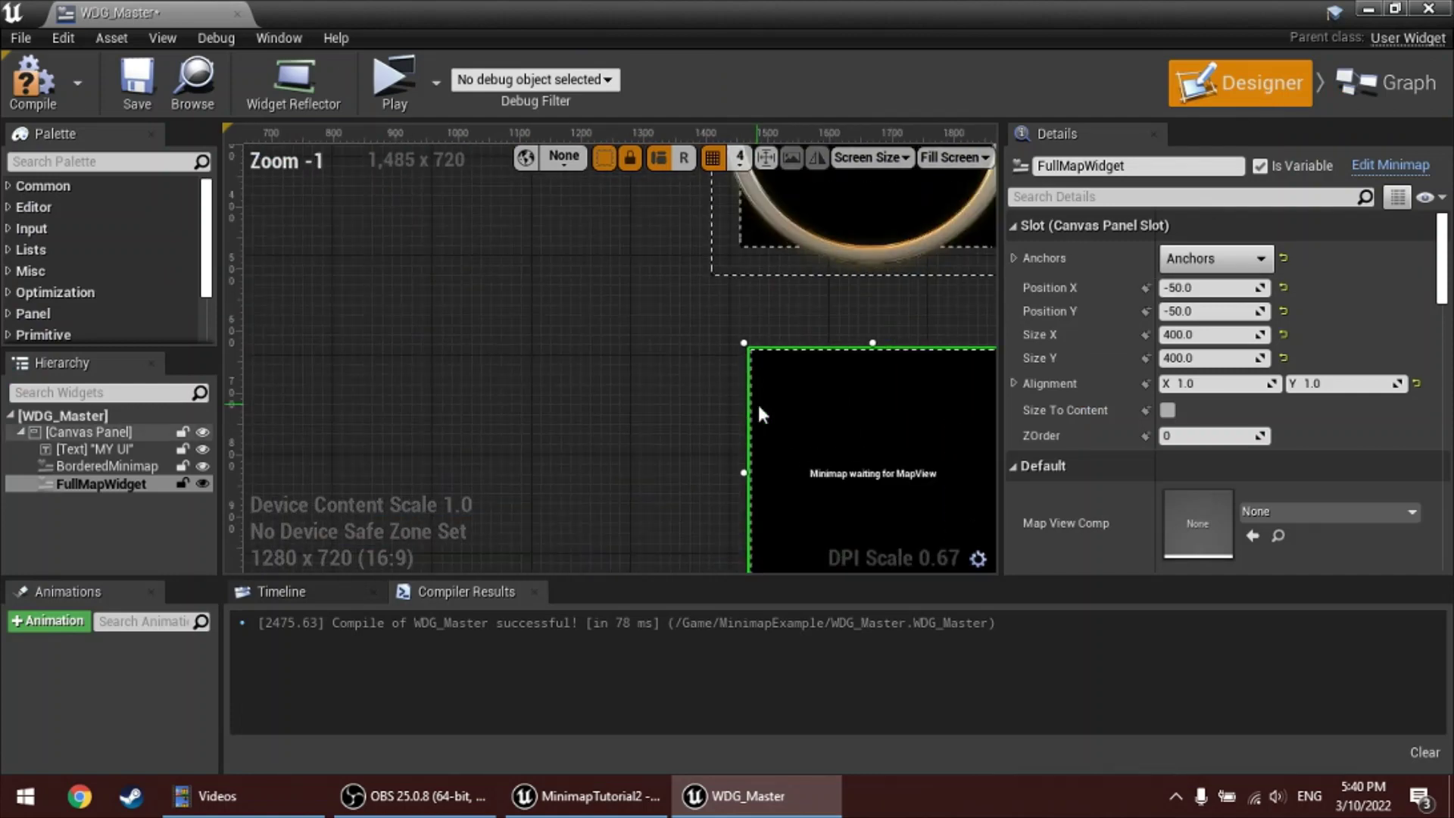
scroll(765, 401, "down", 1)
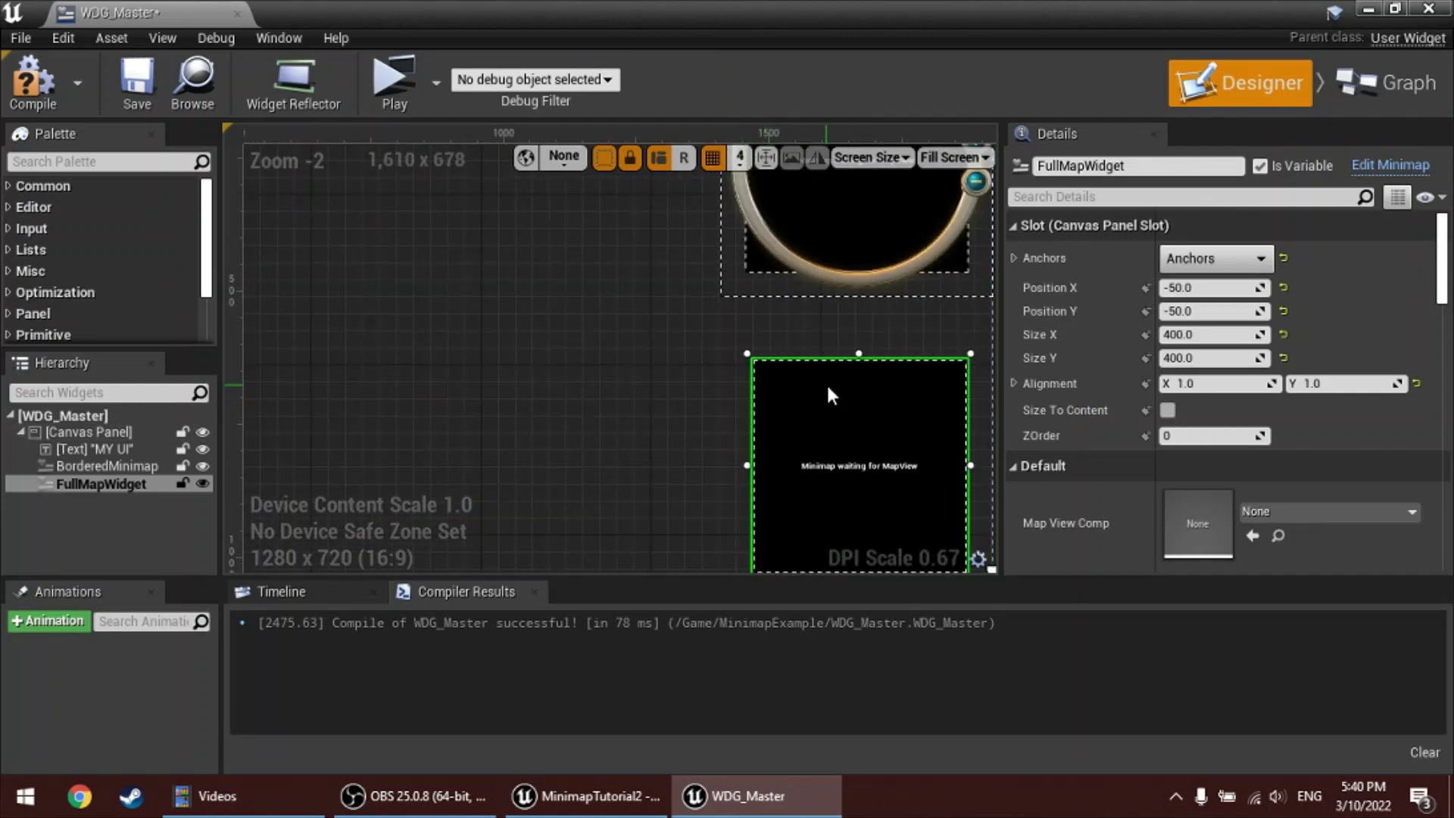
scroll(825, 384, "down", 1)
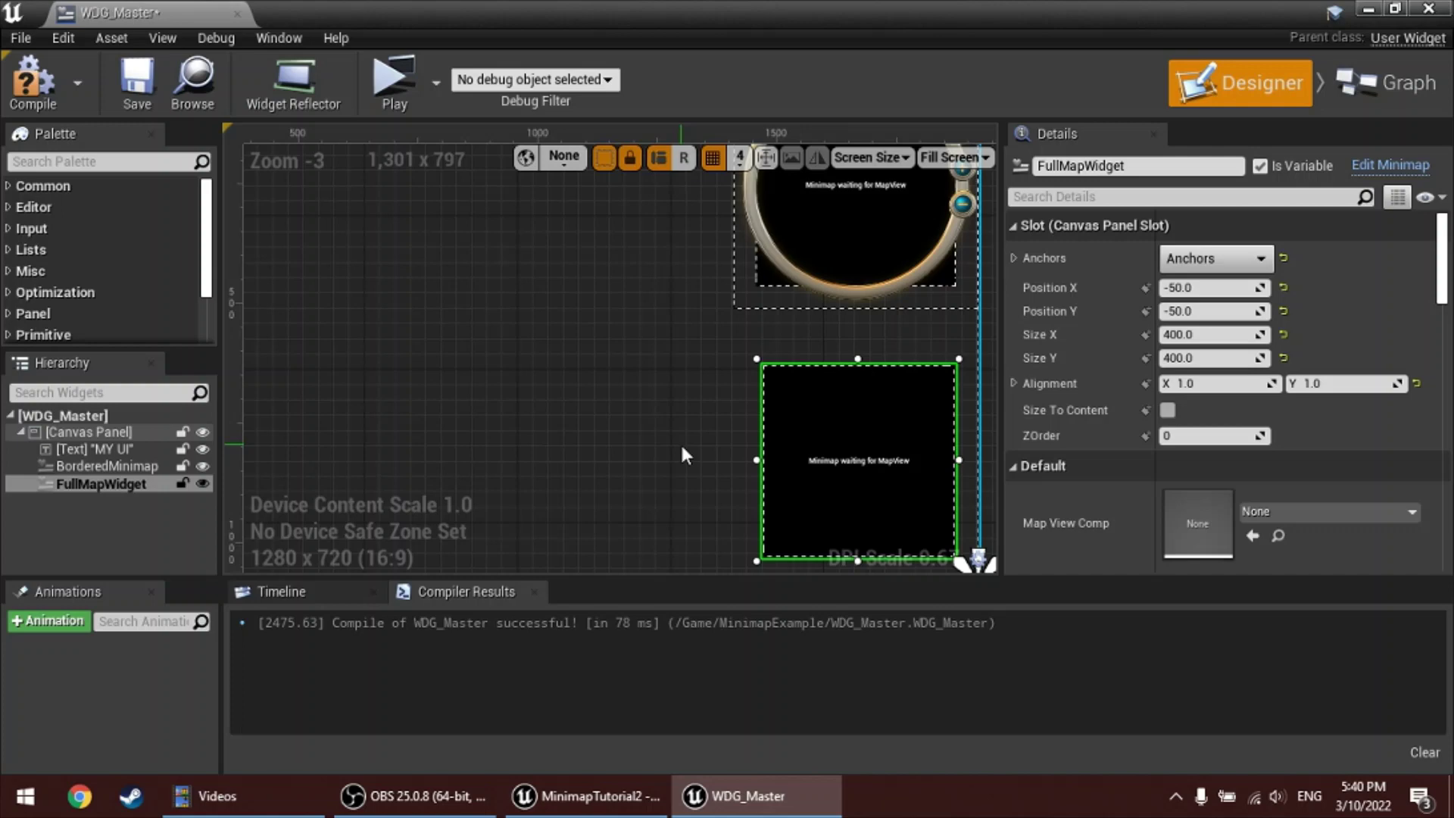
left_click(33, 80)
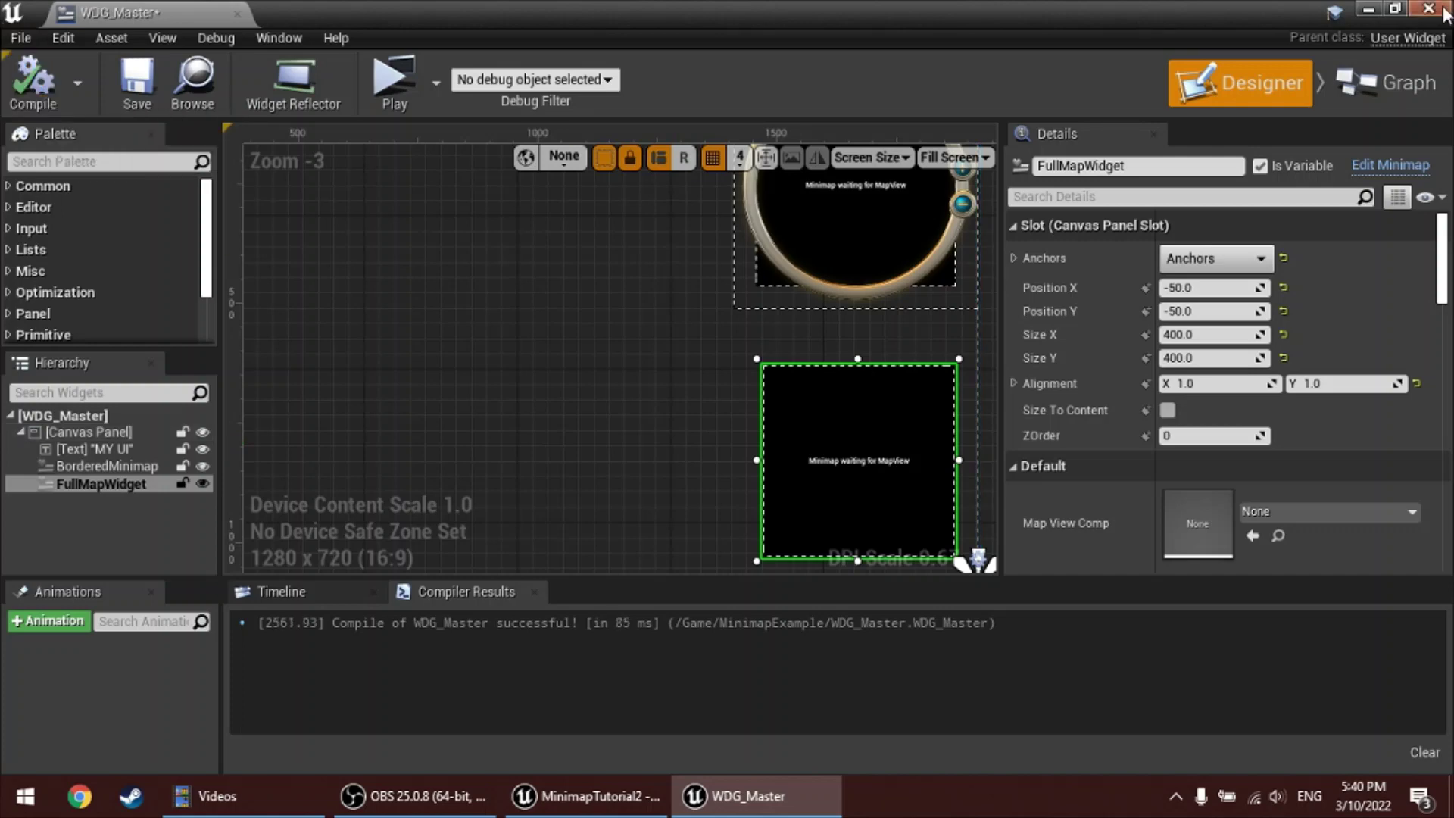
Play the level and run the character around the stairs and walls to check the full map, then end the preview
left_click(1370, 9)
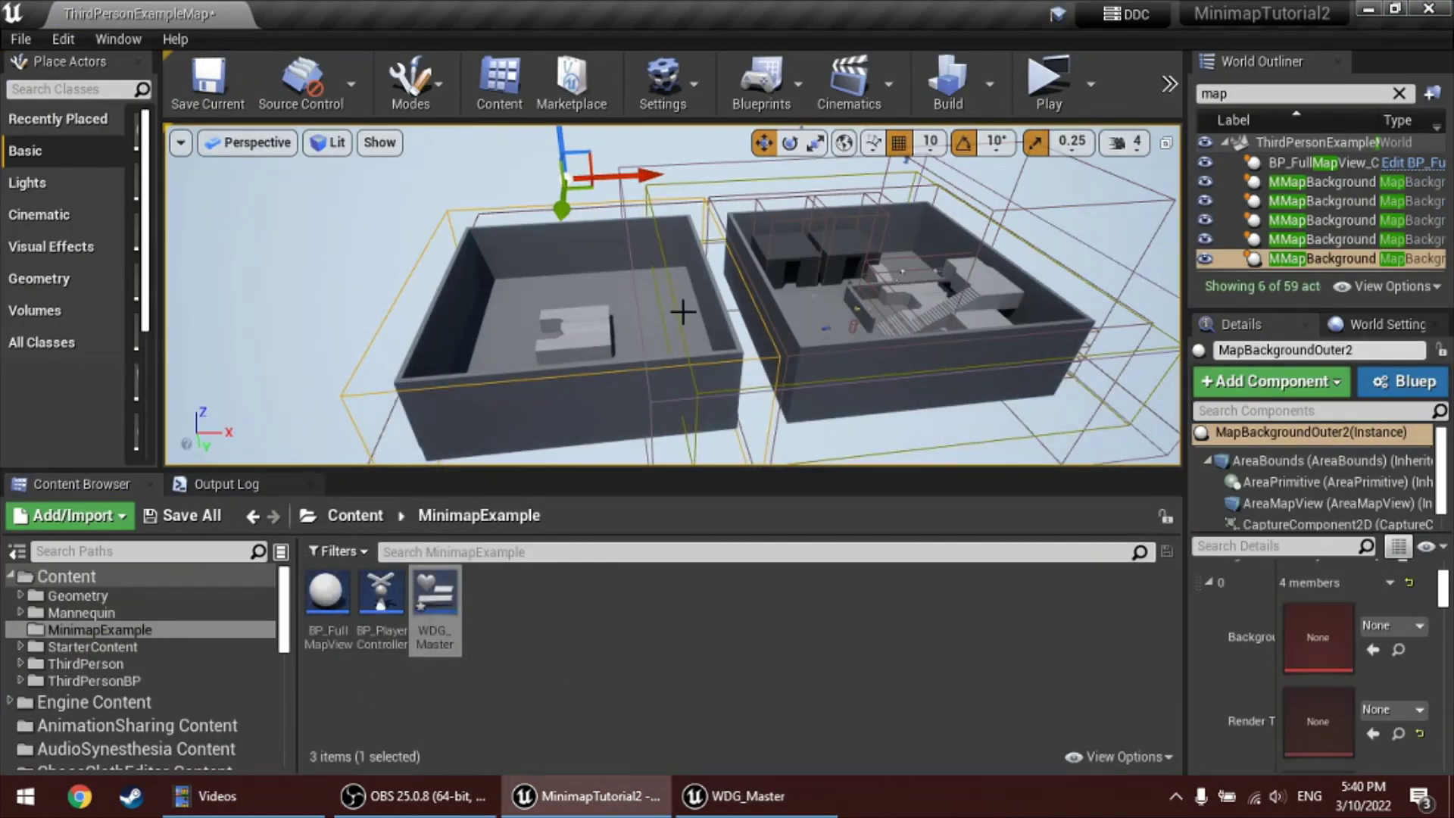
left_click(1060, 75)
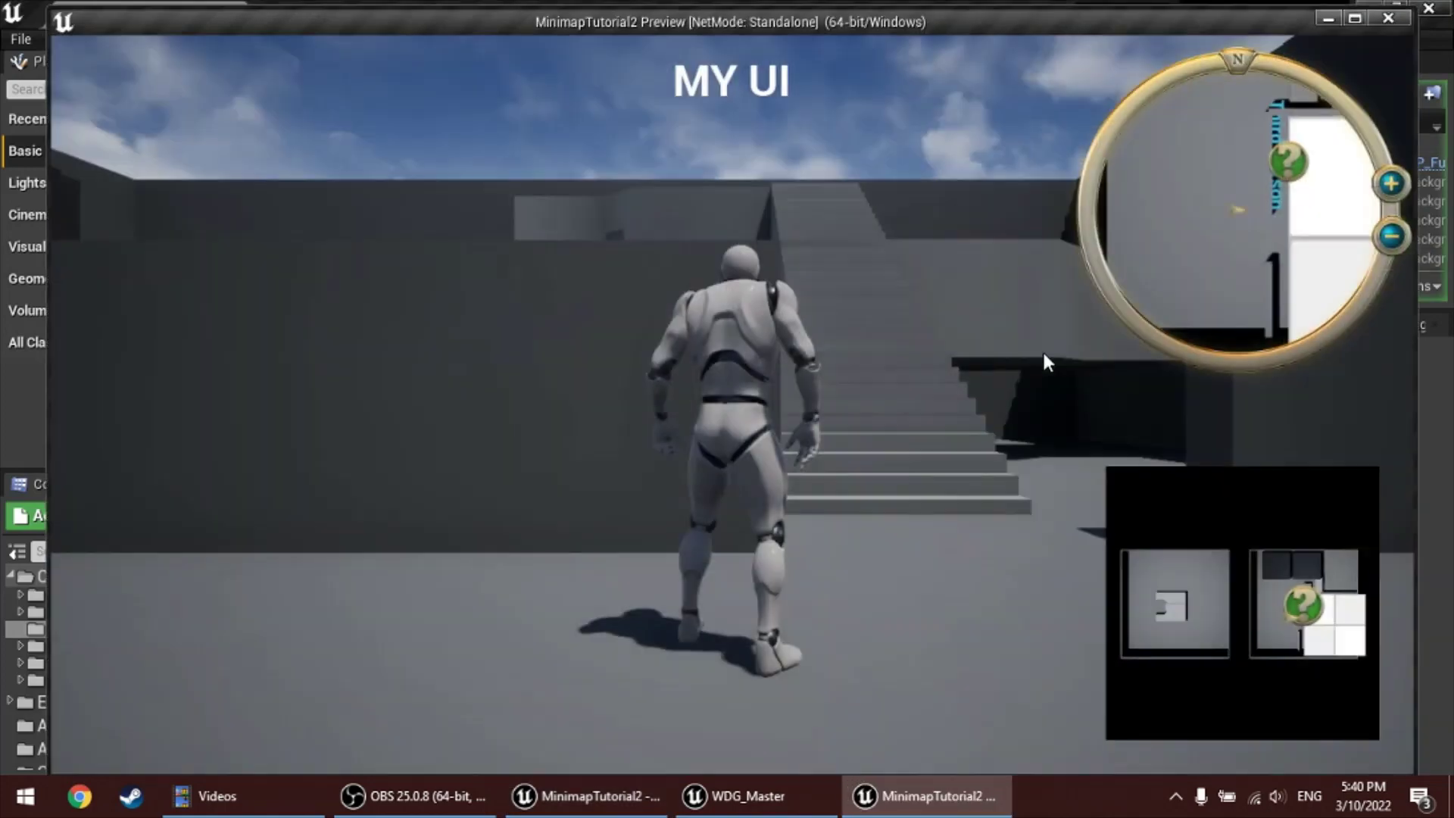
key("w")
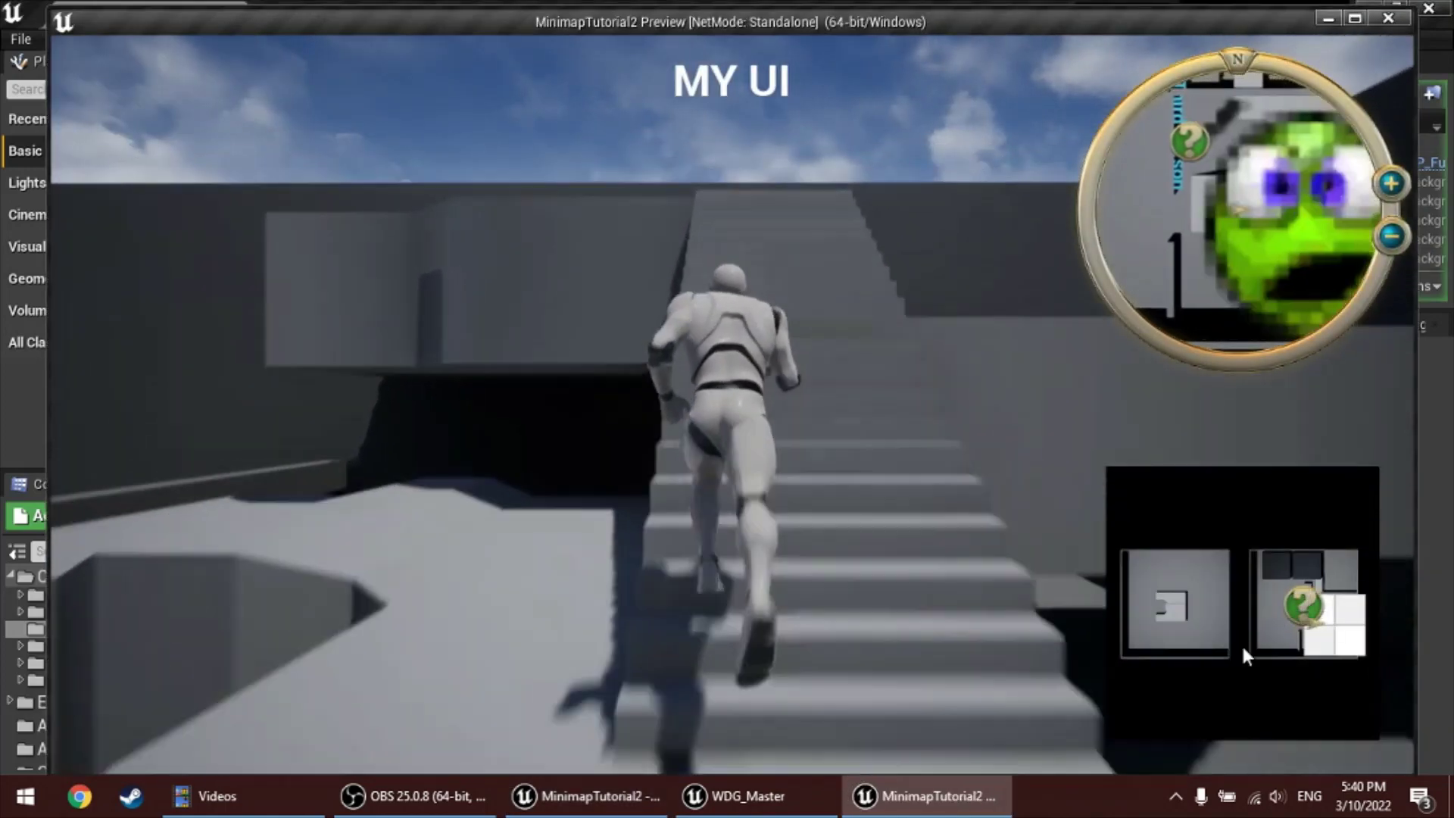
key("s")
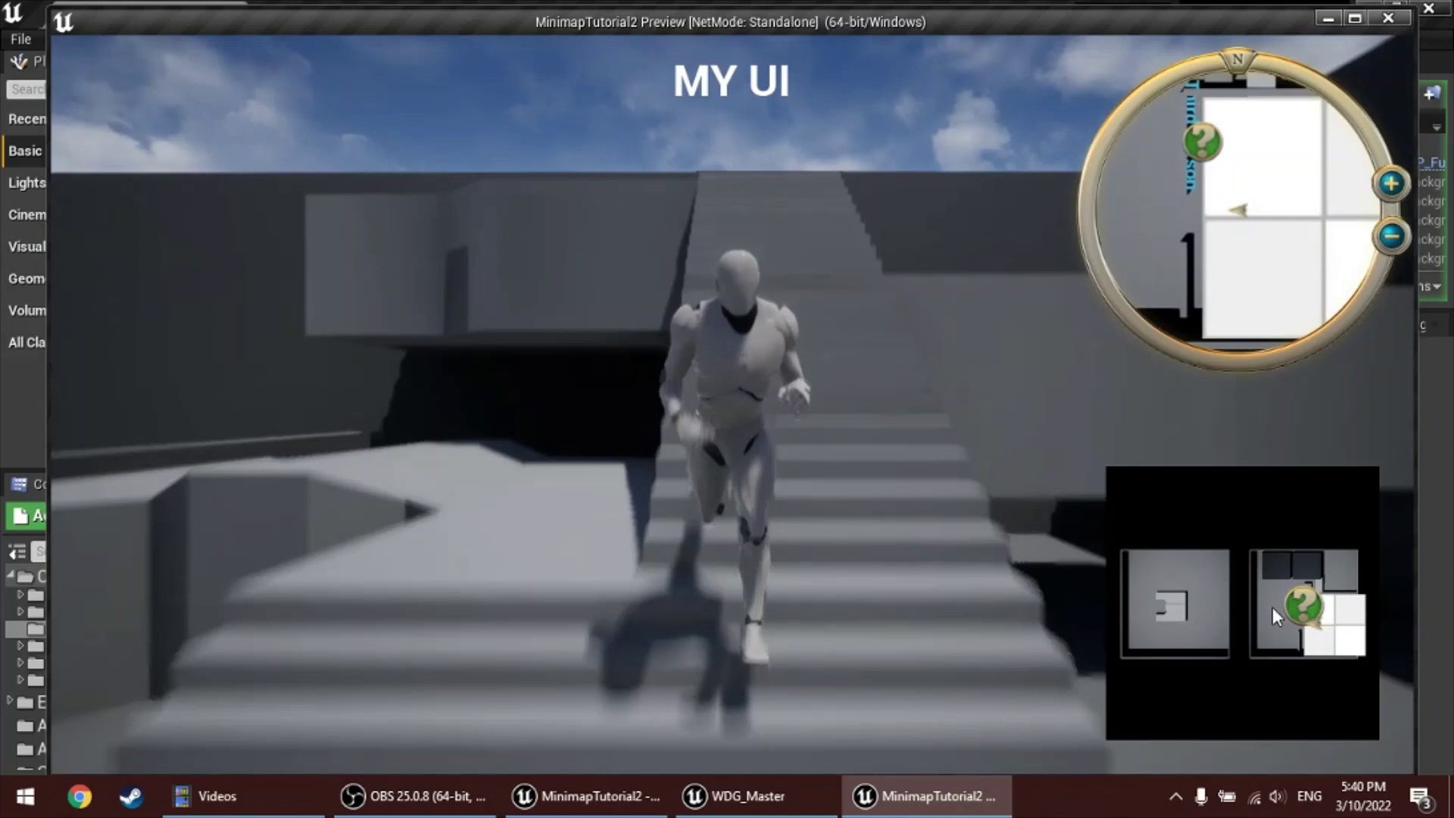
key("d")
key("w")
key("a")
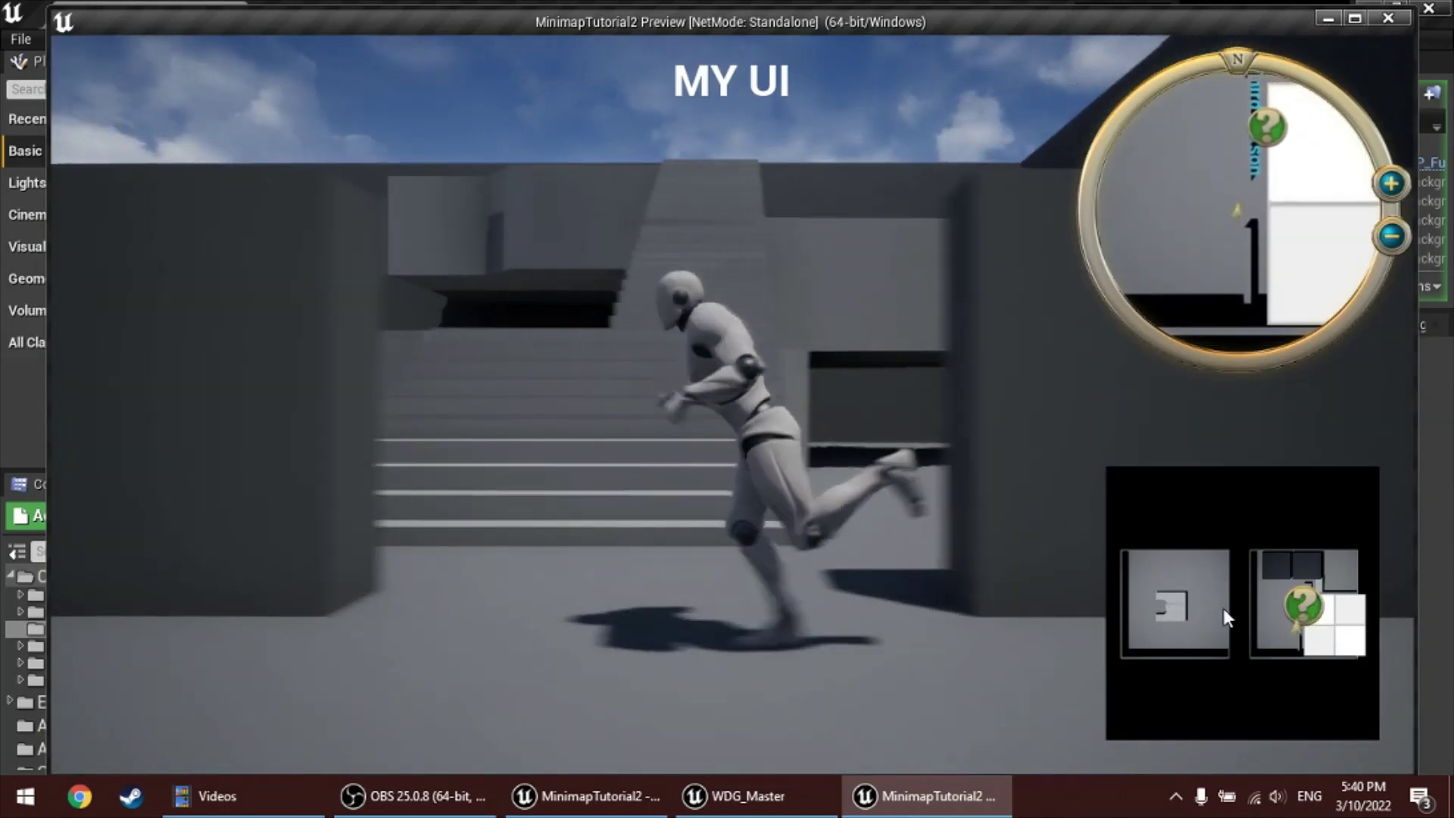
key("s")
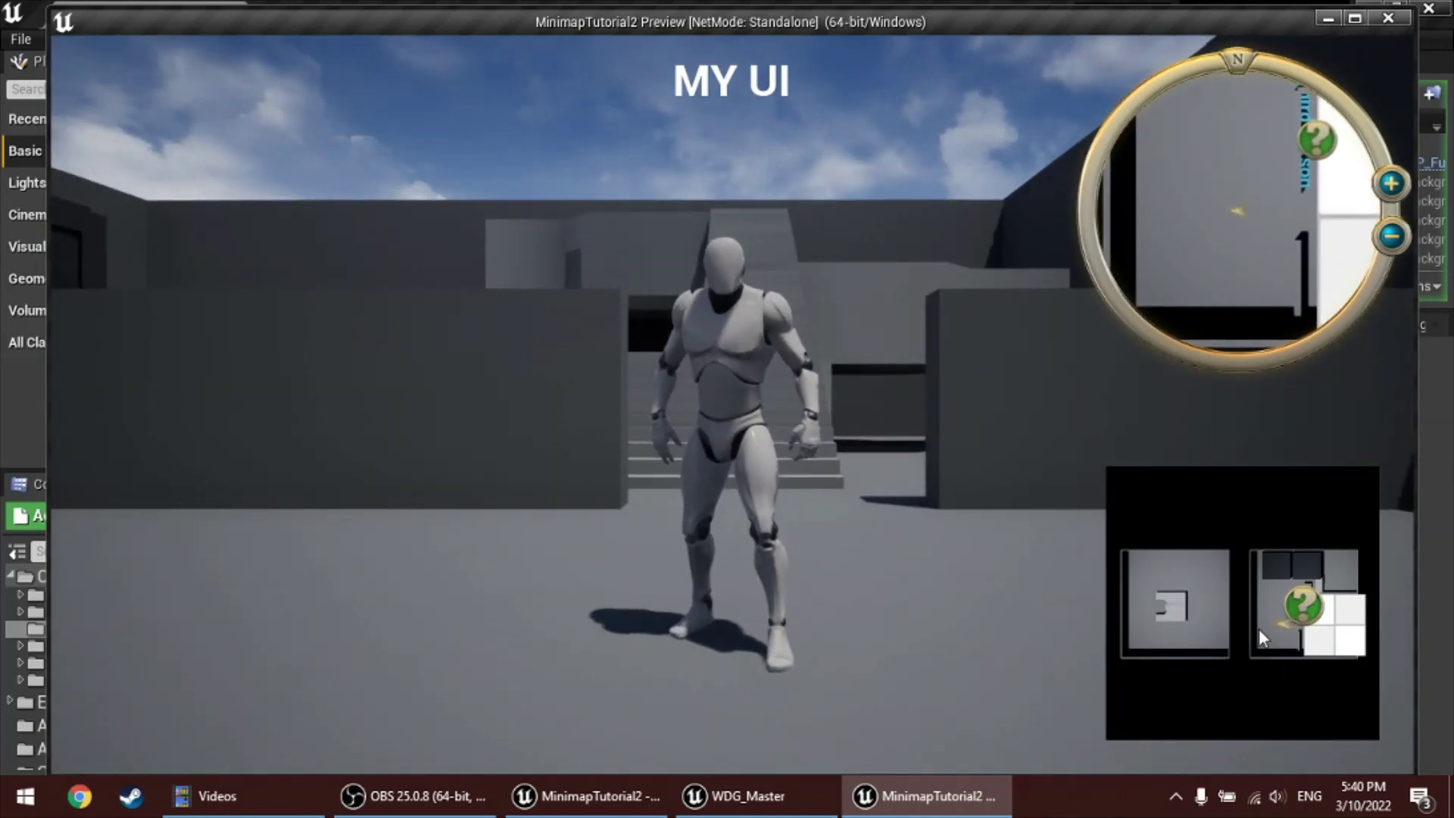
key("w")
key("s")
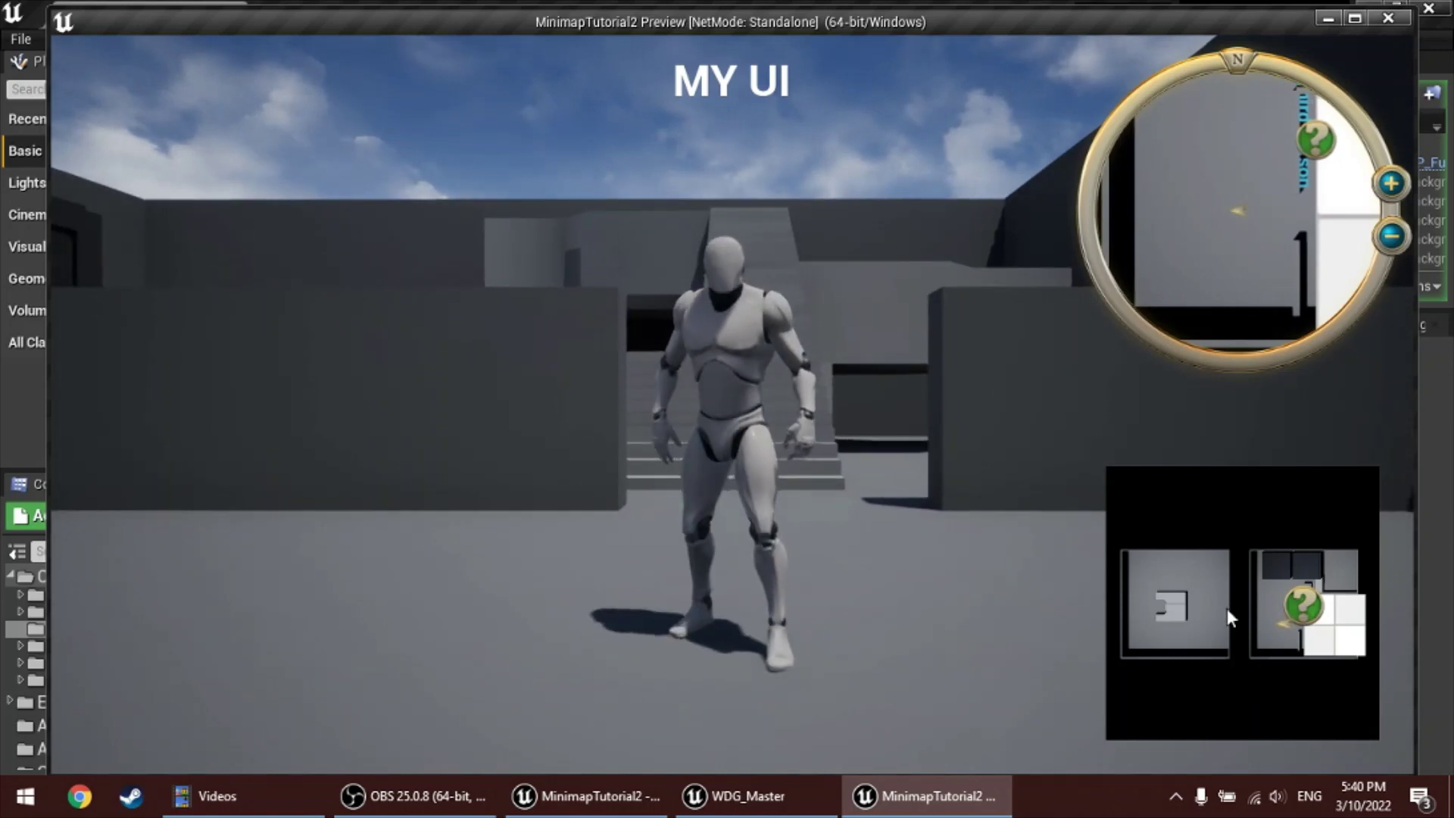
key("Escape")
Anchor FullMapWidget to the centre of the WDG_Master canvas, with its alignment and position matched to the anchor
double_click(435, 602)
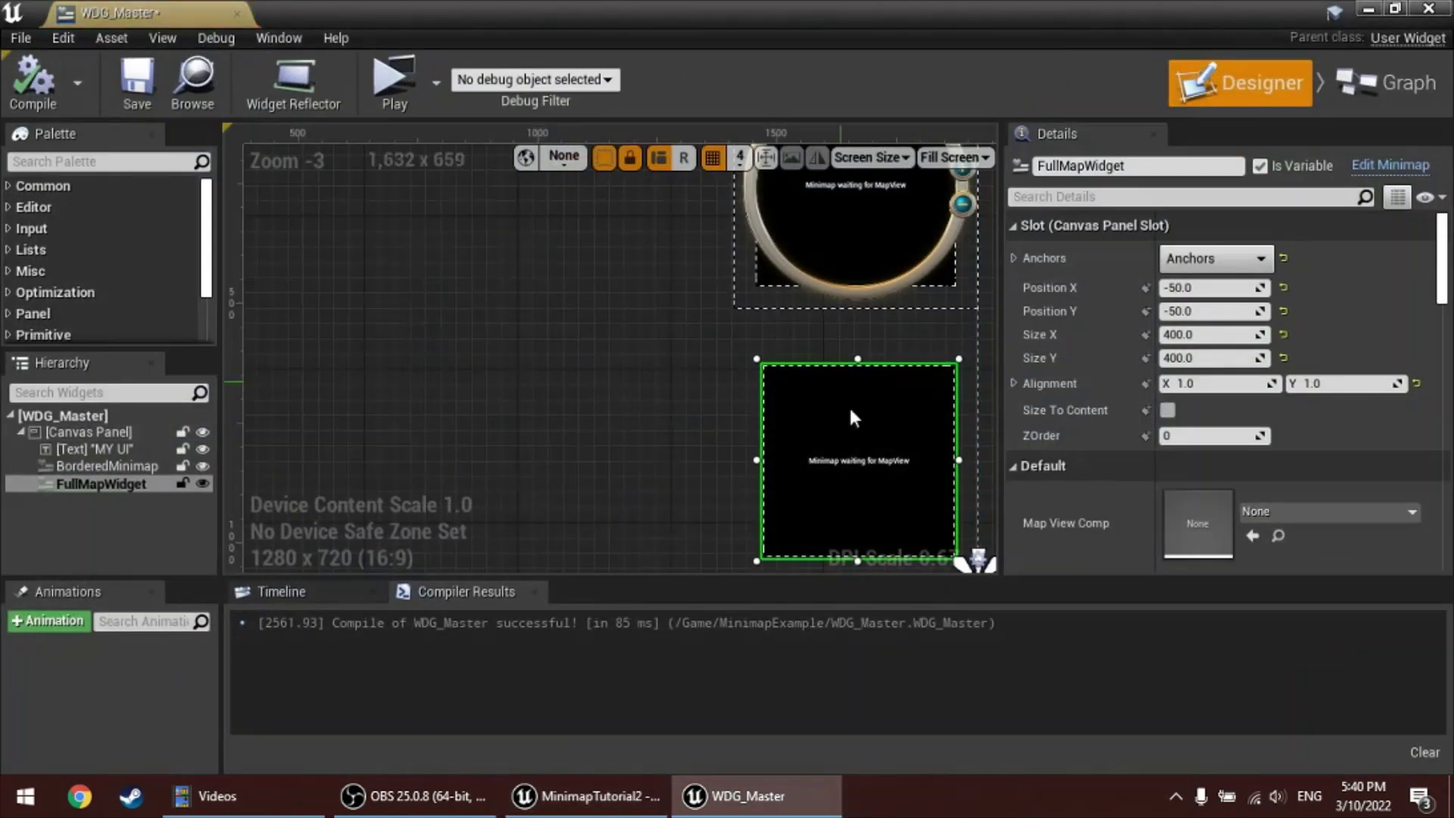
right_click_drag(738, 443, 835, 365)
left_click(1215, 261)
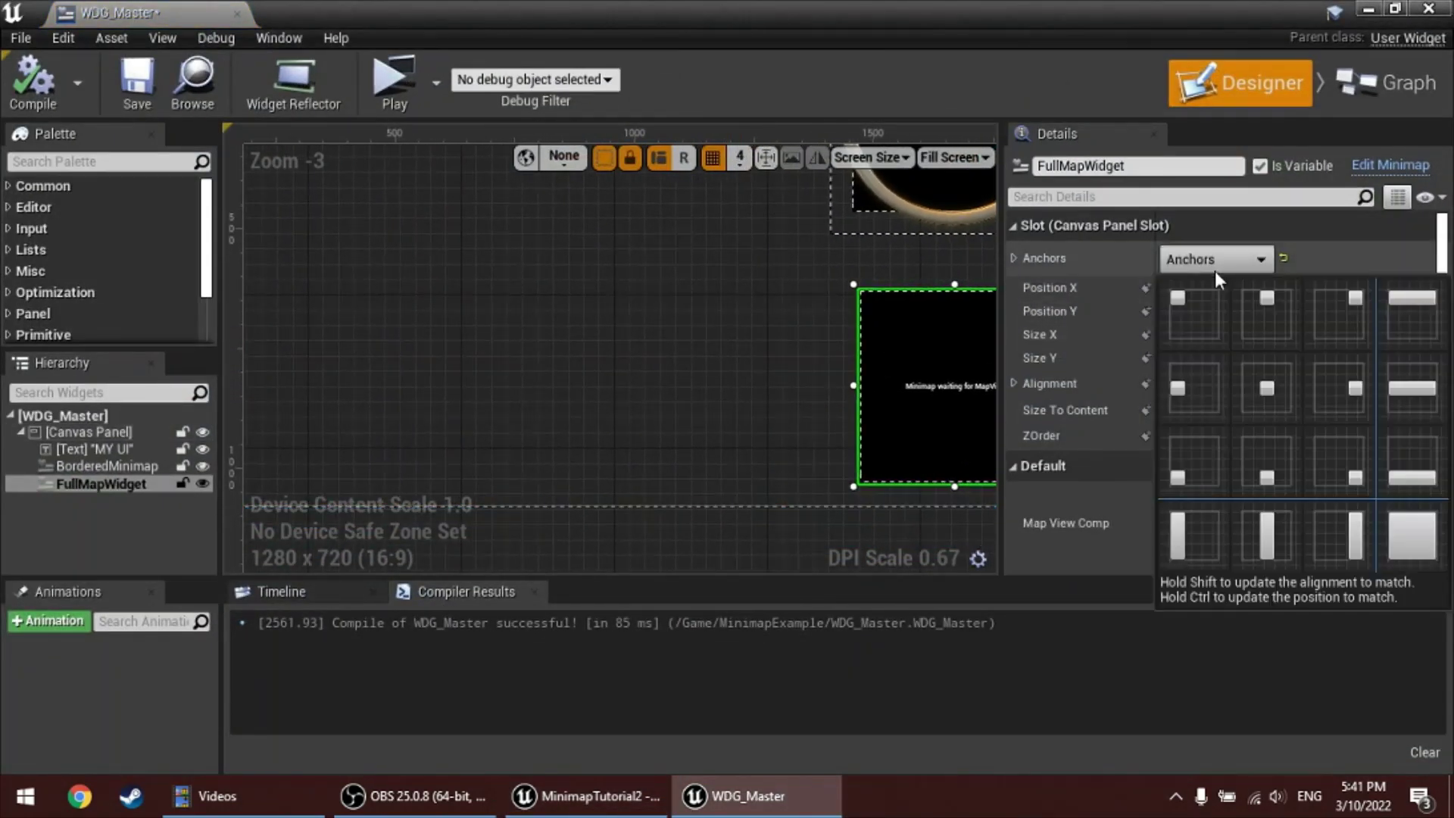
left_click(1275, 394, "ctrl+shift")
right_click_drag(835, 360, 927, 439)
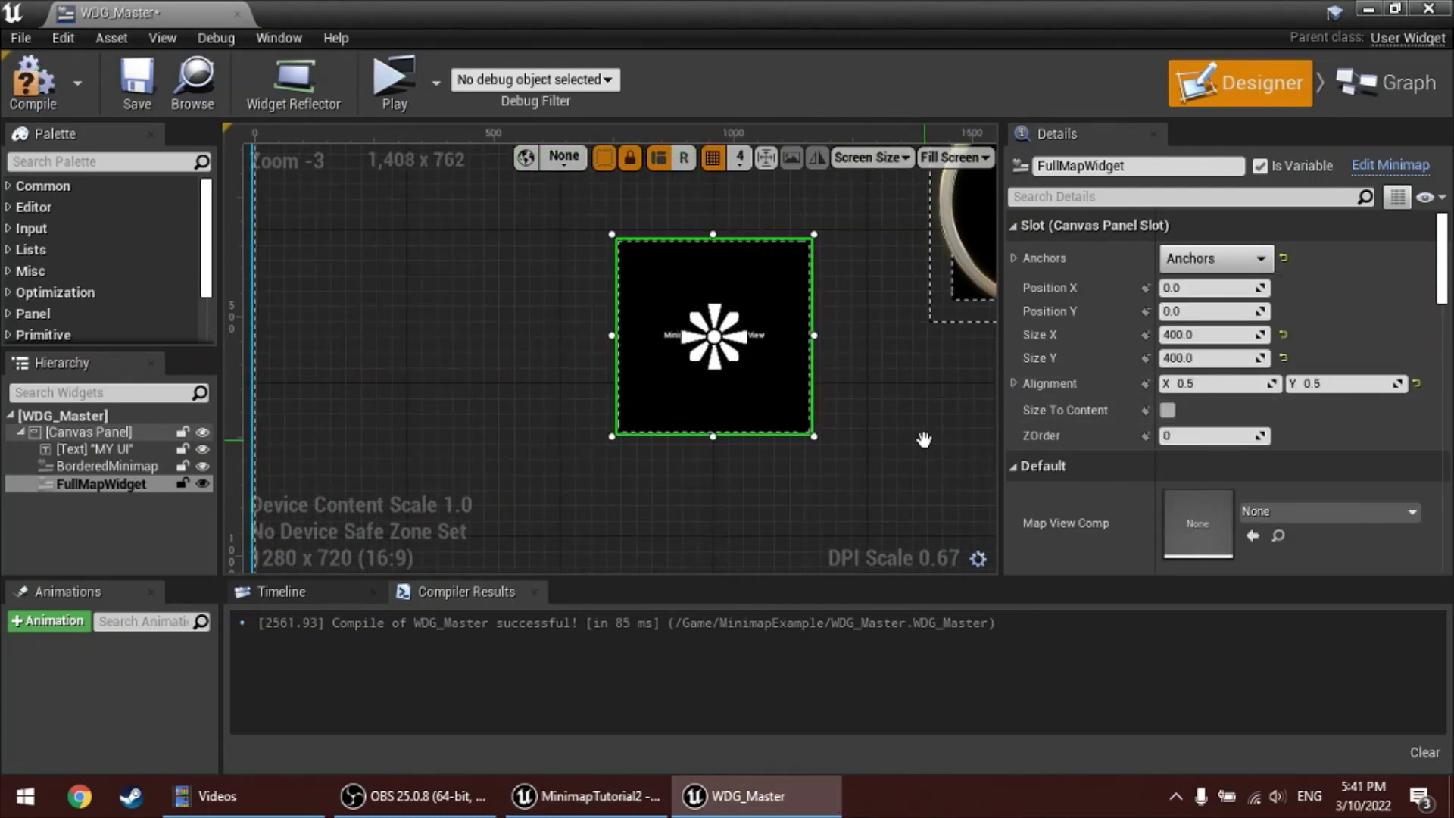
Set FullMapWidget's size to 800 by 800 and compile WDG_Master
left_click(1193, 340)
key("Tab")
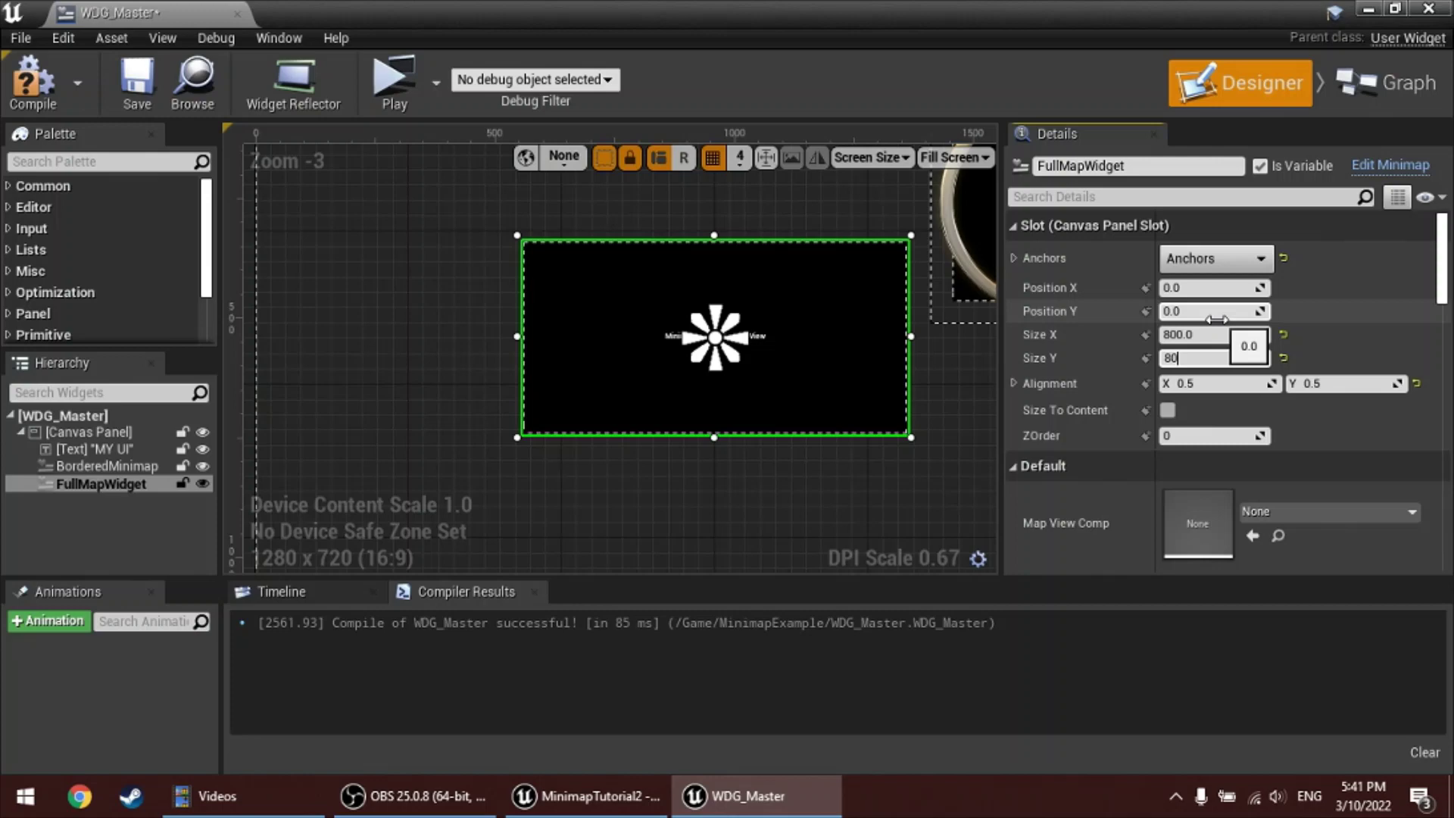
type("800")
key("Return")
scroll(440, 284, "down", 2)
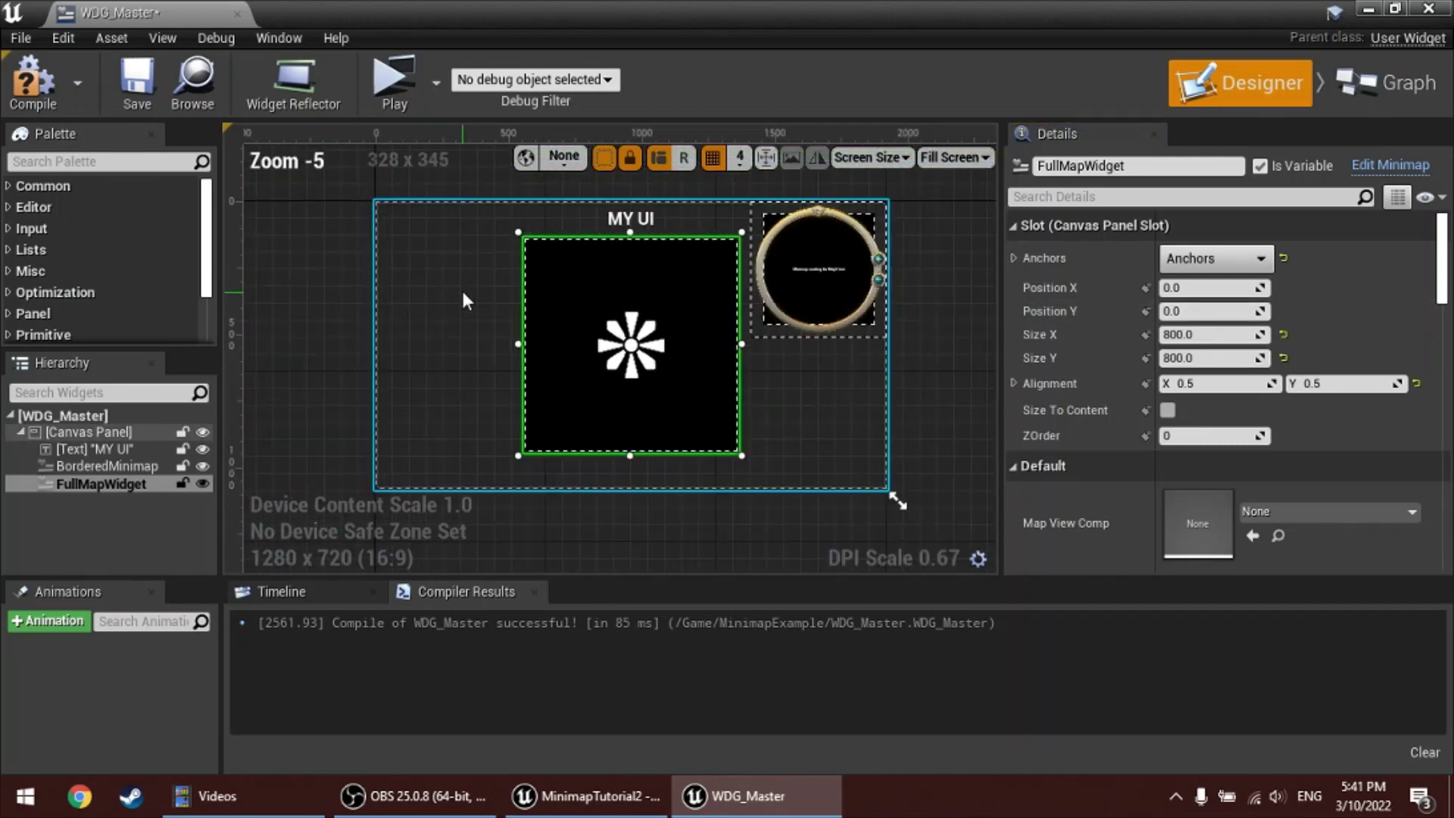
left_click(32, 82)
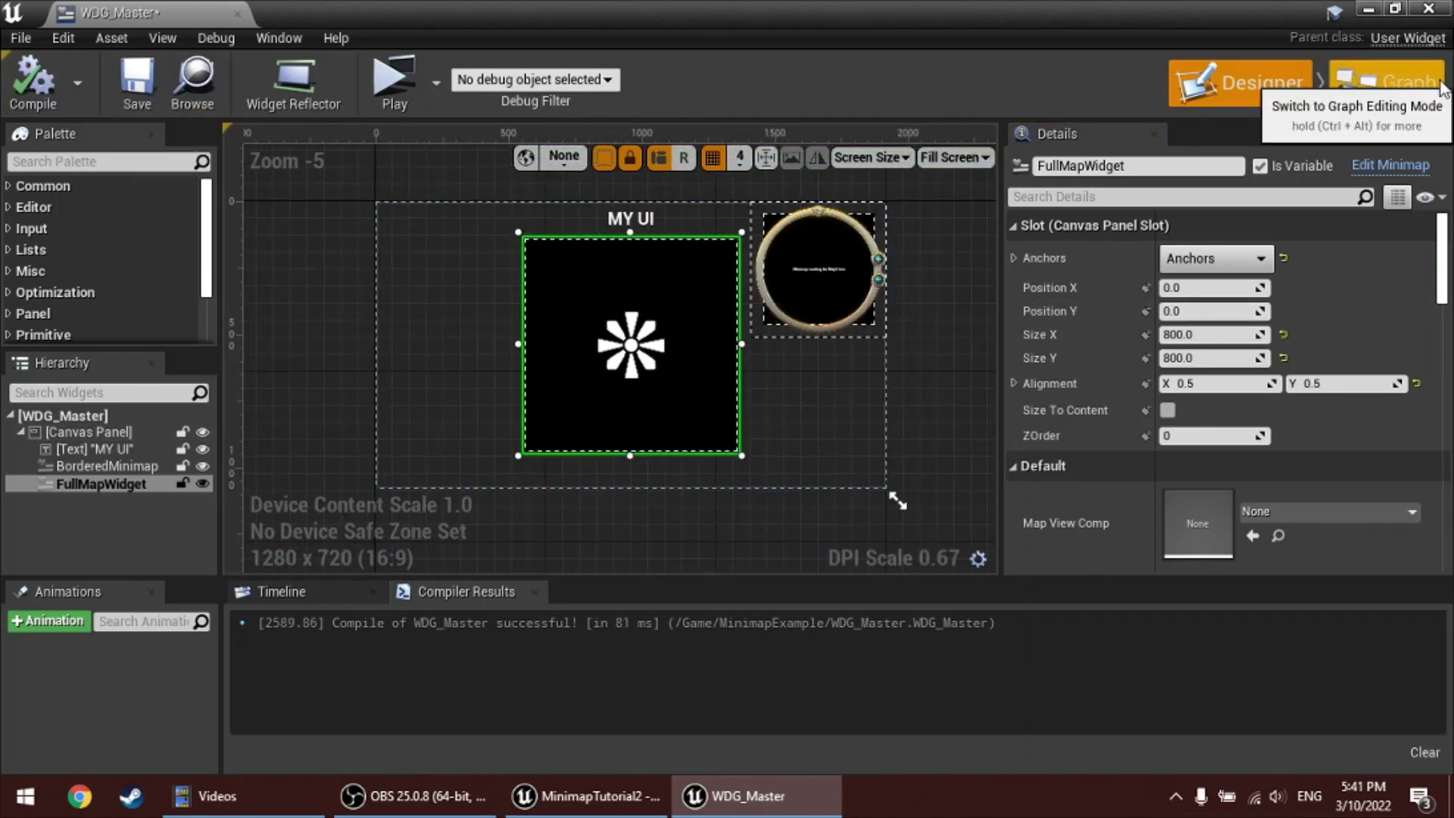
Open WDG_Master's event graph and add a Get Player Controller node below Event Tick
left_click(1378, 82)
scroll(888, 318, "up", 1)
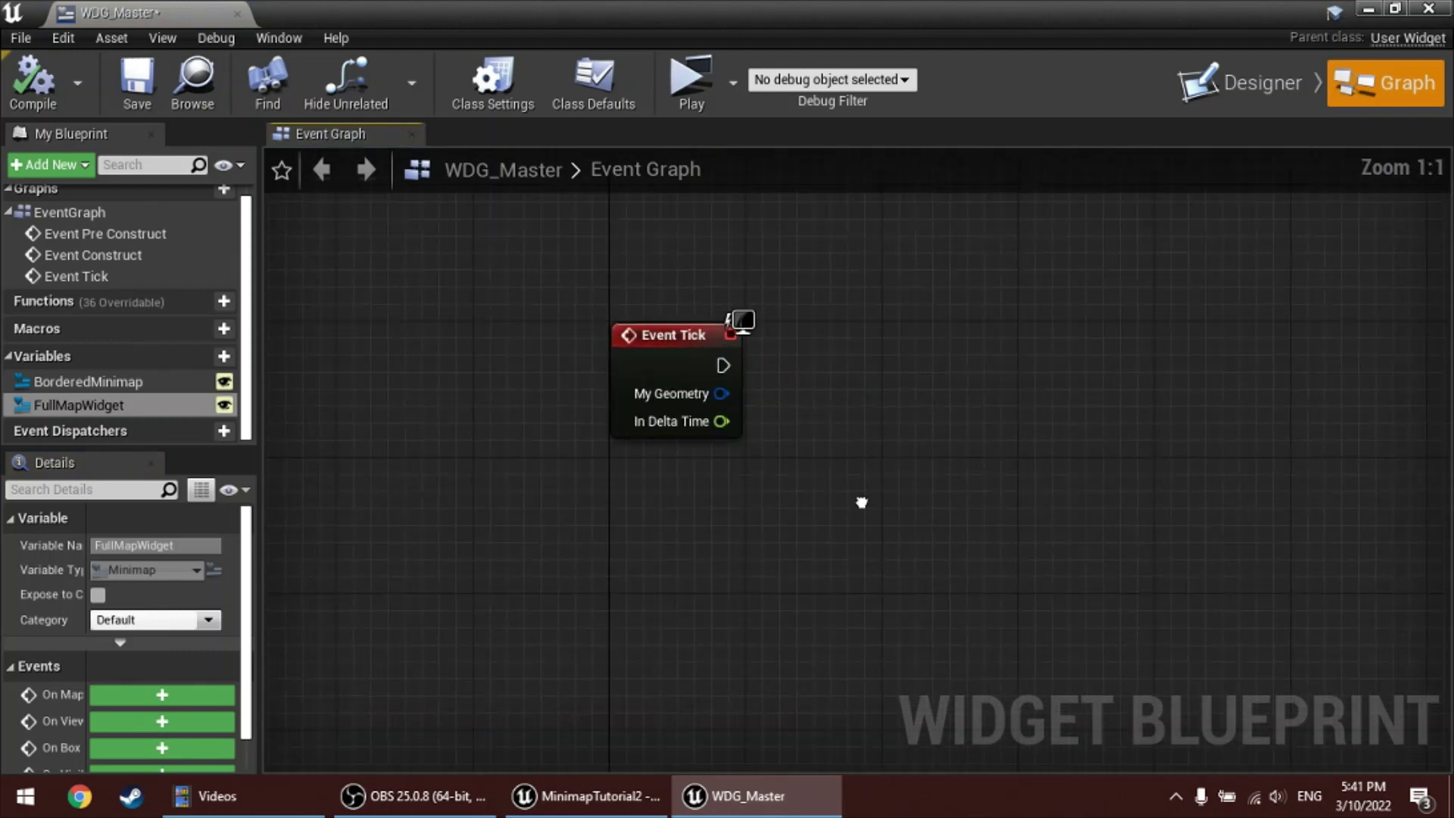
right_click(762, 388)
type("get player co")
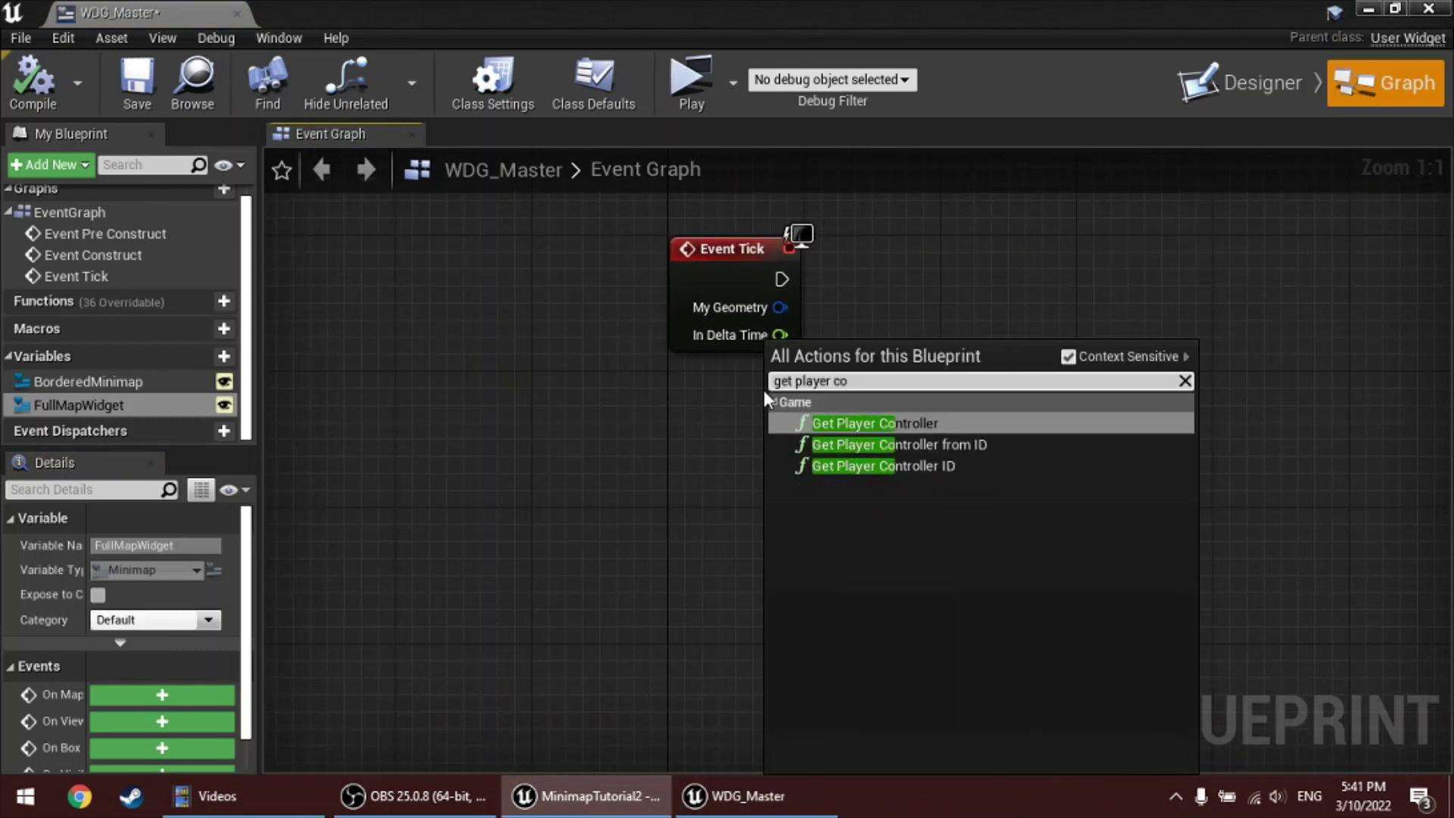
key("Return")
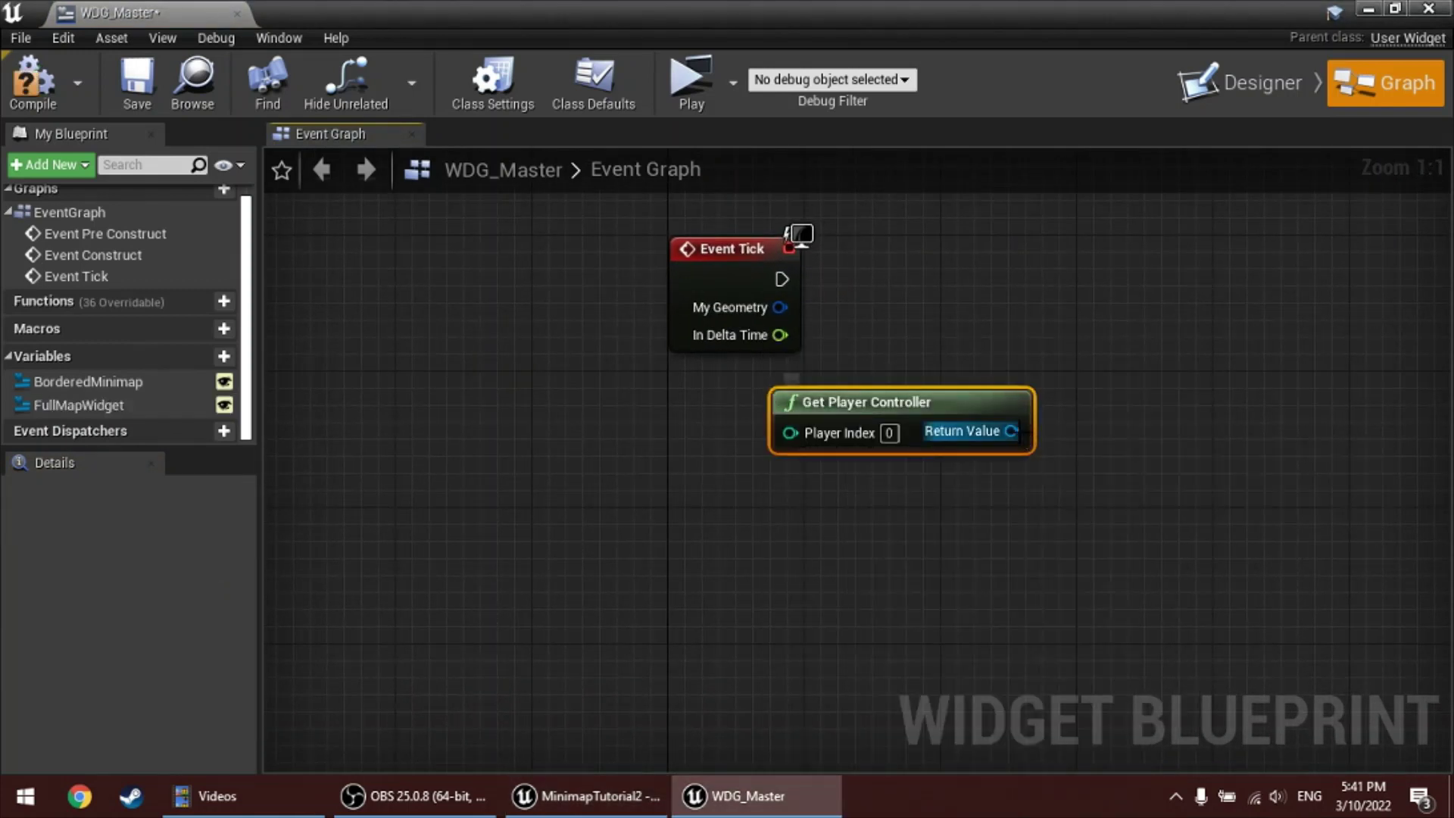
Add an Is Input Key Down check for the Tab key on the player controller and arrange both nodes below Event Tick
left_click_drag(1011, 430, 1085, 414)
type("is input")
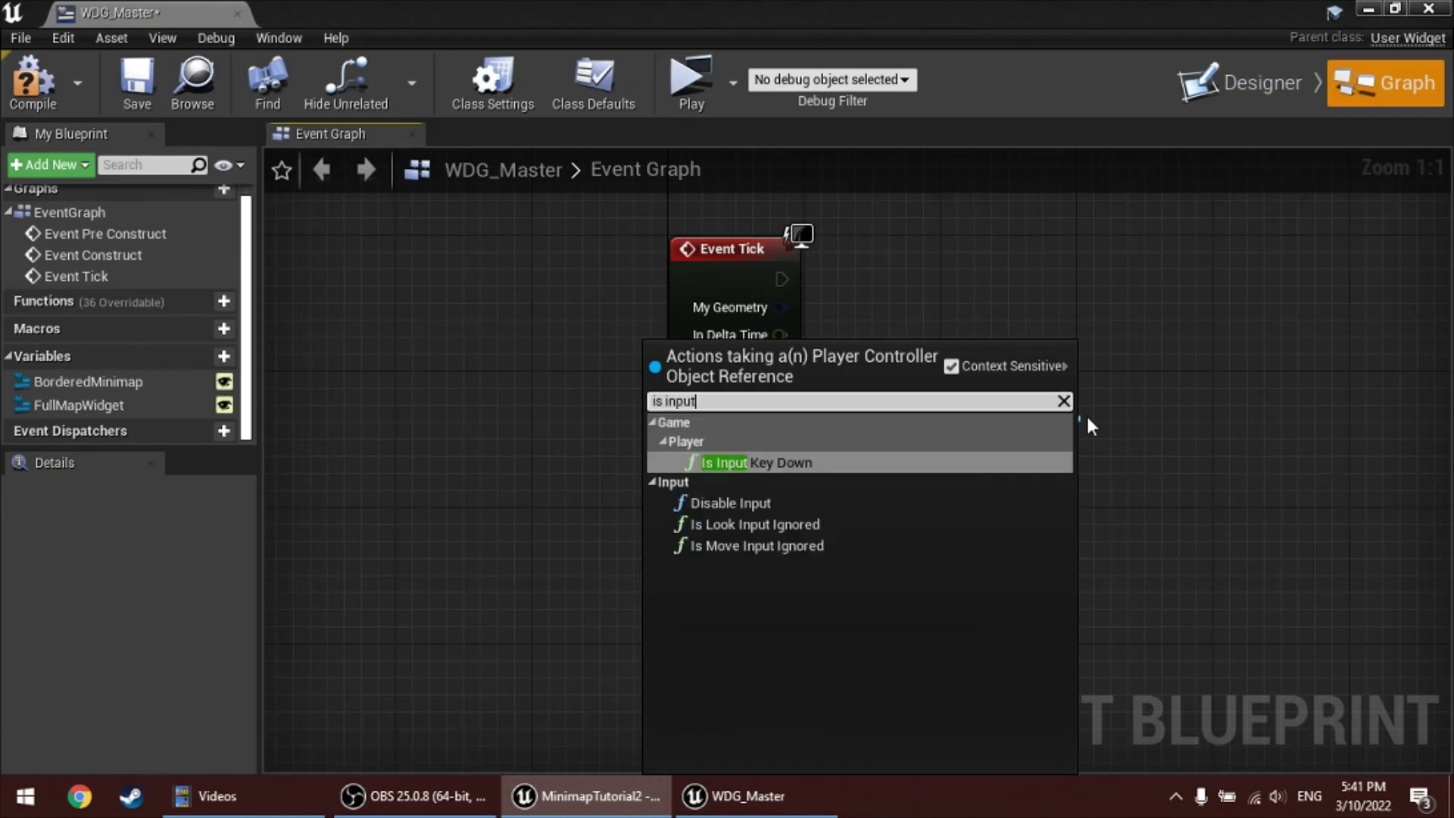
key("Return")
left_click(1194, 515)
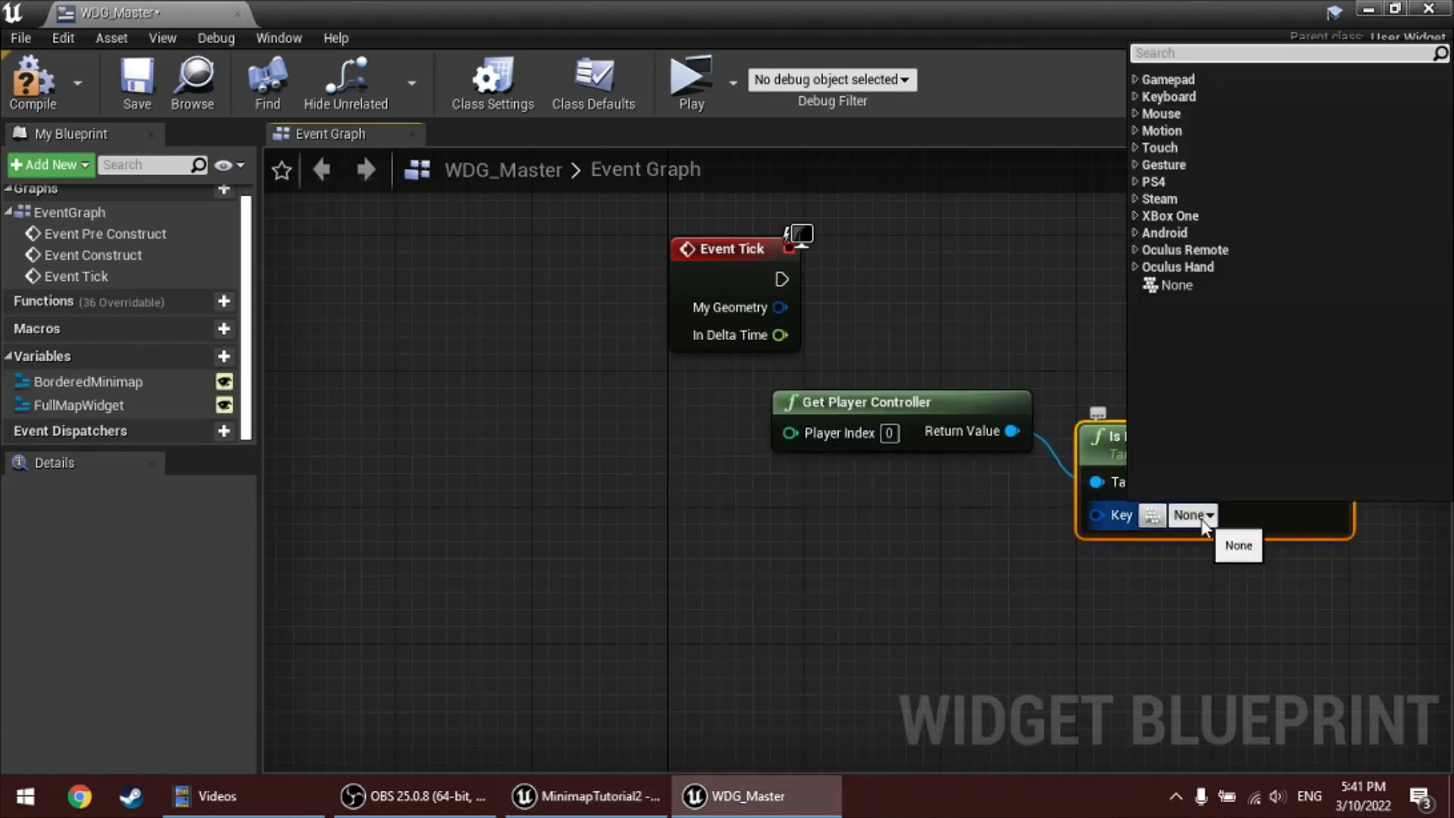
type("tab")
key("Return")
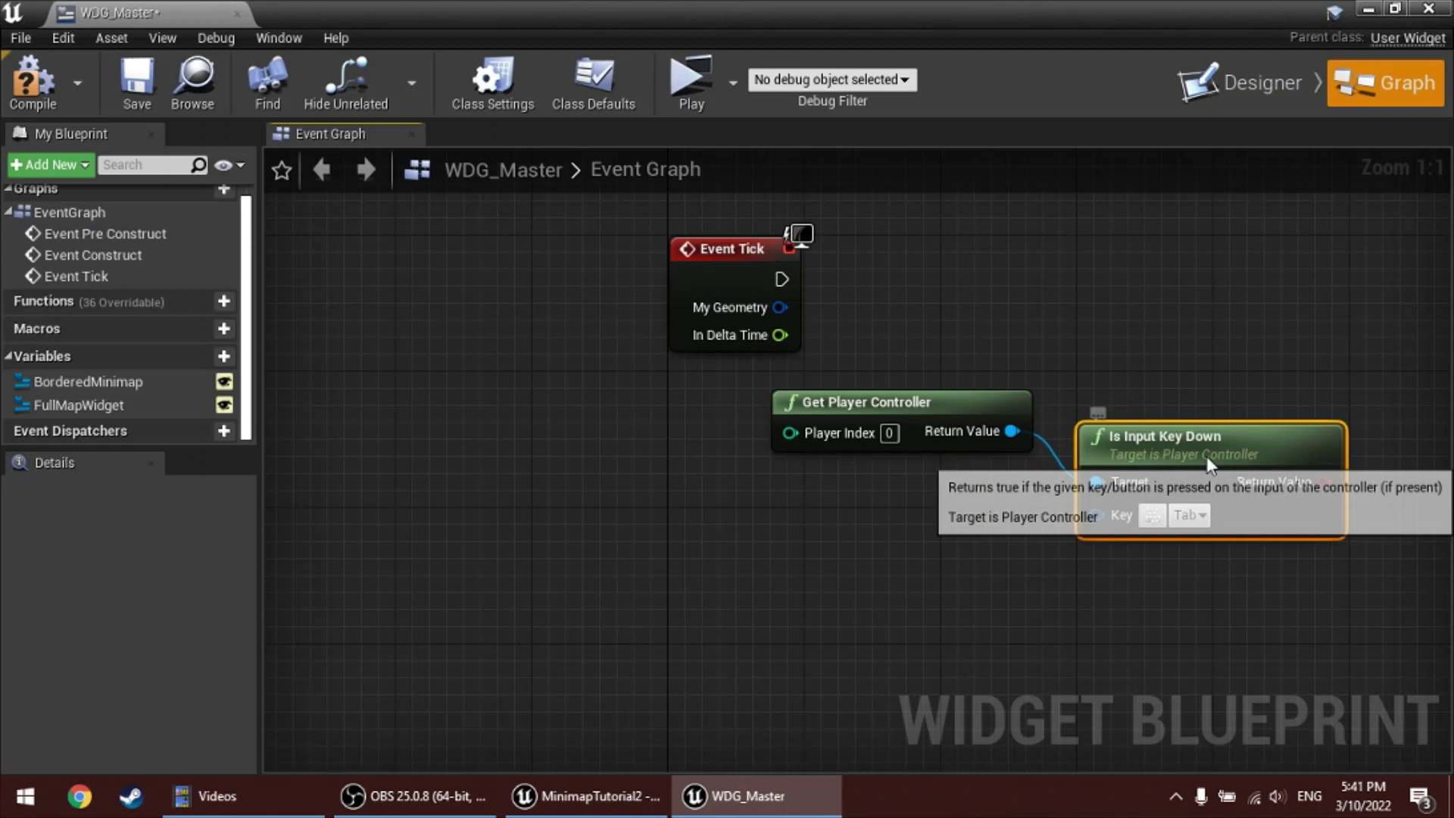
left_click_drag(1207, 459, 1202, 409)
left_click_drag(1152, 558, 1014, 436)
left_click_drag(1146, 413, 688, 446)
Call Set Visibility on Full Map Widget from Event Tick and tidy the getter's placement between the two nodes
left_click_drag(83, 401, 1246, 210, "ctrl")
type("set vi")
key("Return")
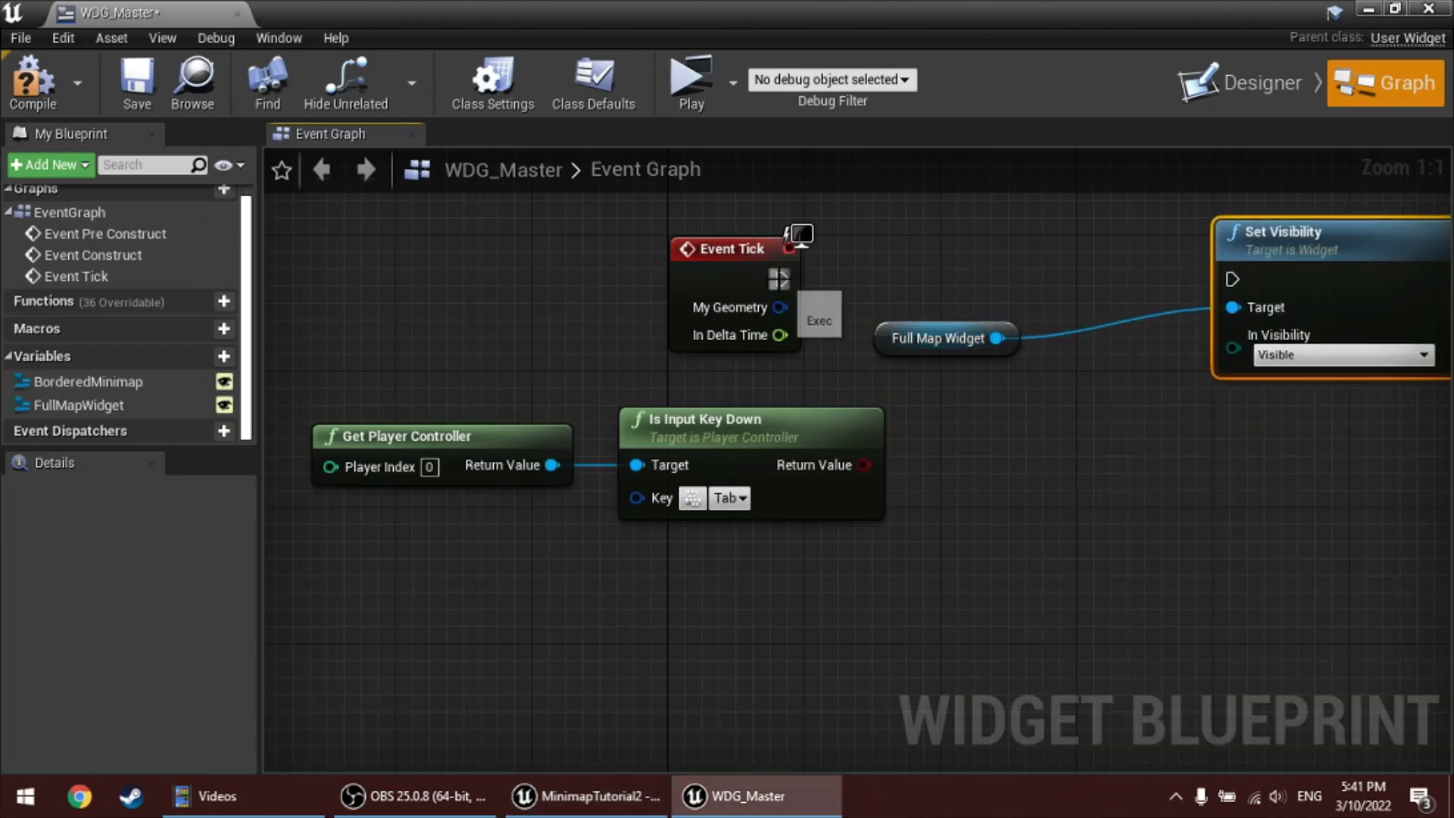
left_click_drag(780, 279, 1232, 279)
right_click_drag(1007, 383, 1121, 324)
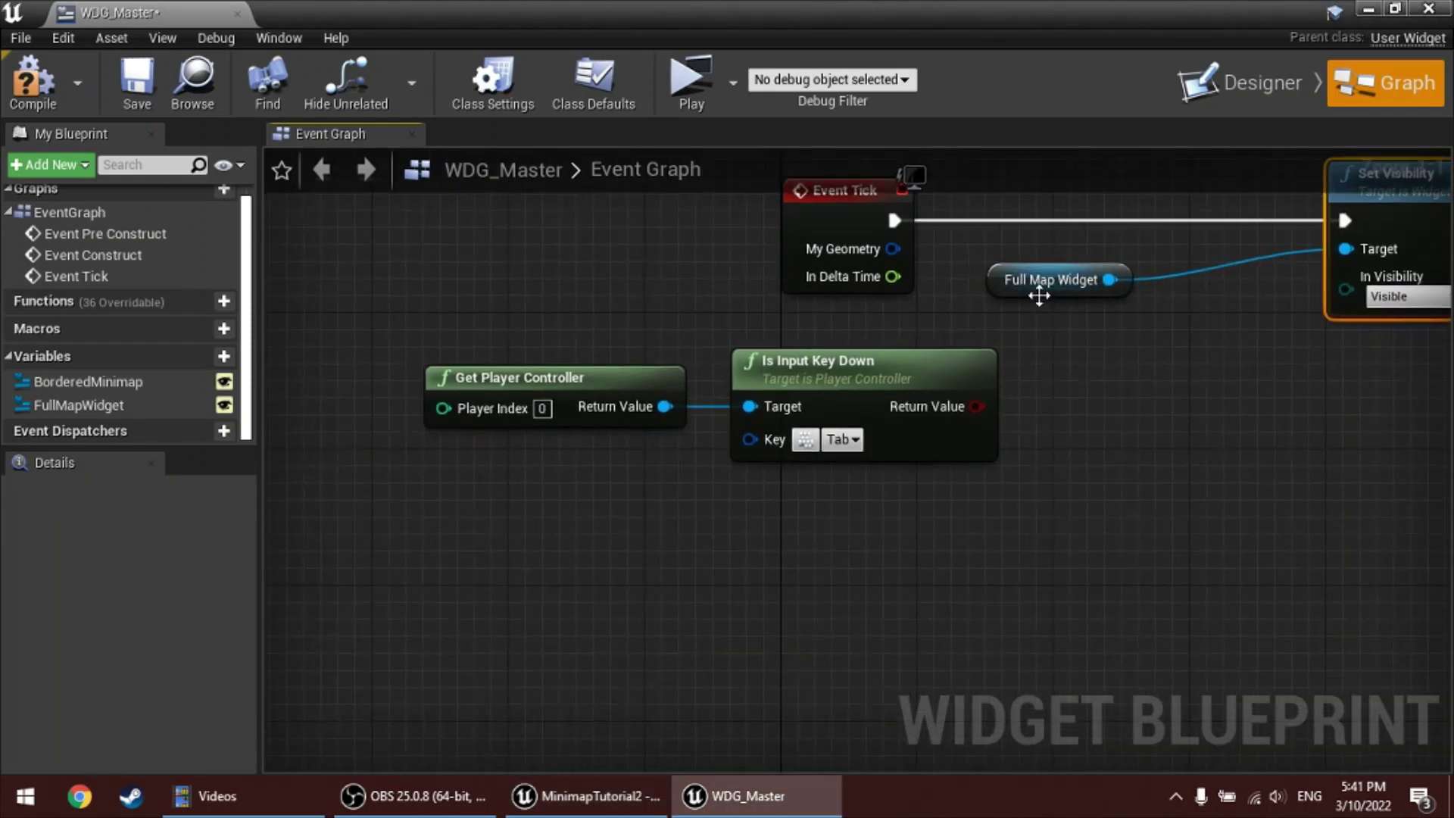
left_click_drag(1039, 295, 1085, 263)
right_click_drag(1112, 302, 979, 358)
right_click_drag(1116, 357, 951, 389)
left_click(880, 428)
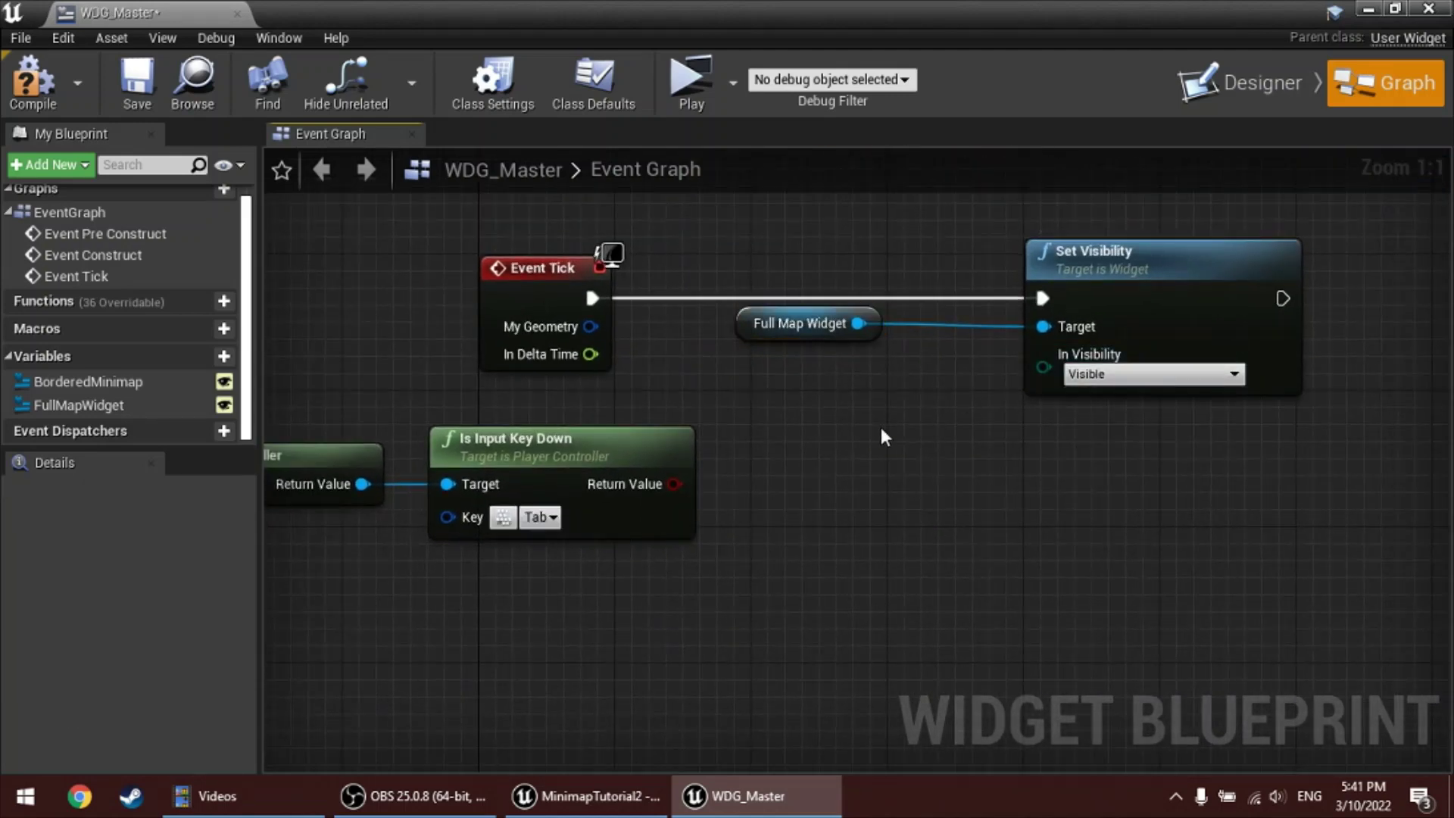
Feed In Visibility from a Select node indexed by Is Input Key Down, with False set to Collapsed and True to Visible
left_click_drag(1044, 367, 940, 451)
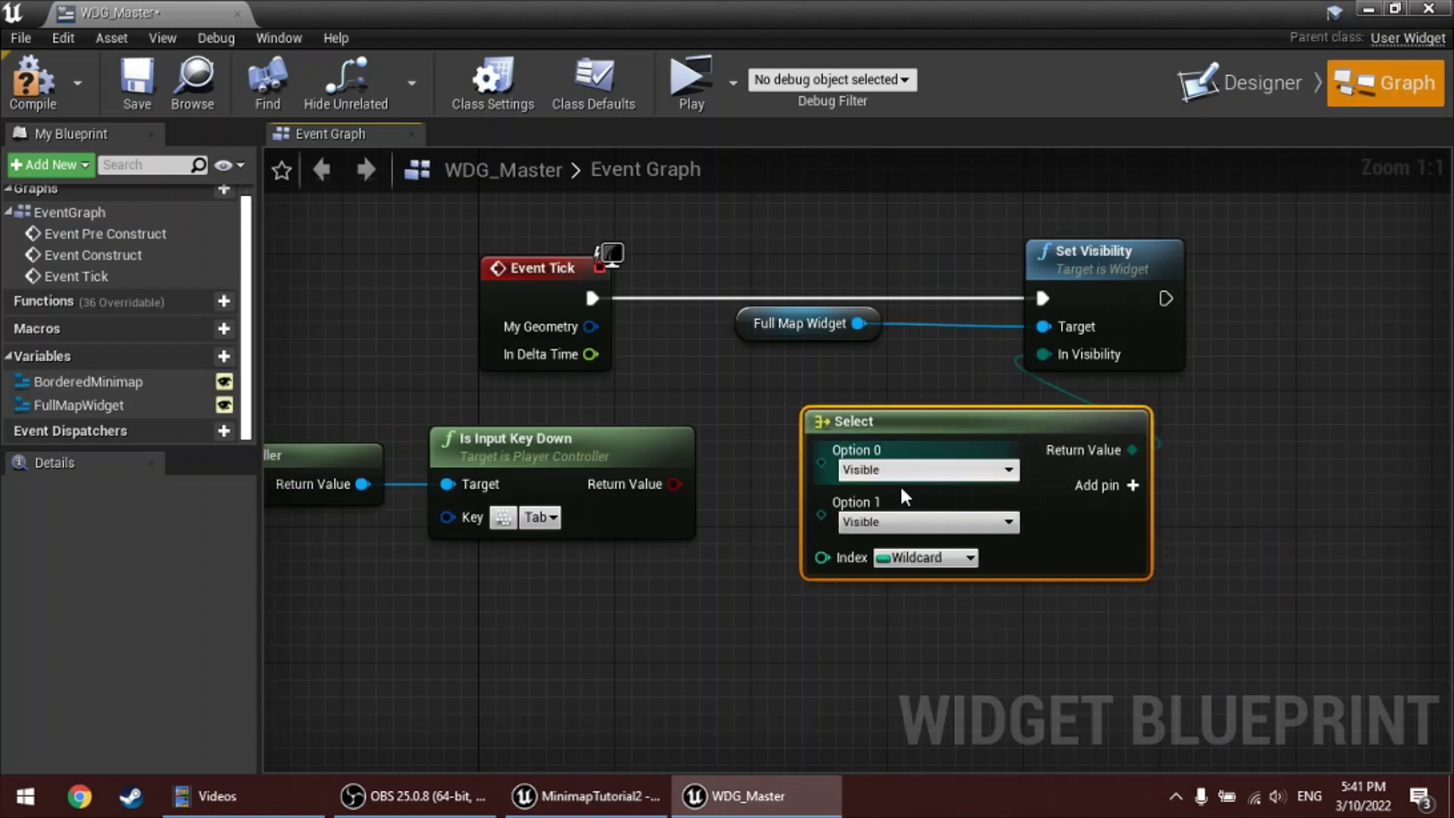
left_click_drag(674, 484, 821, 557)
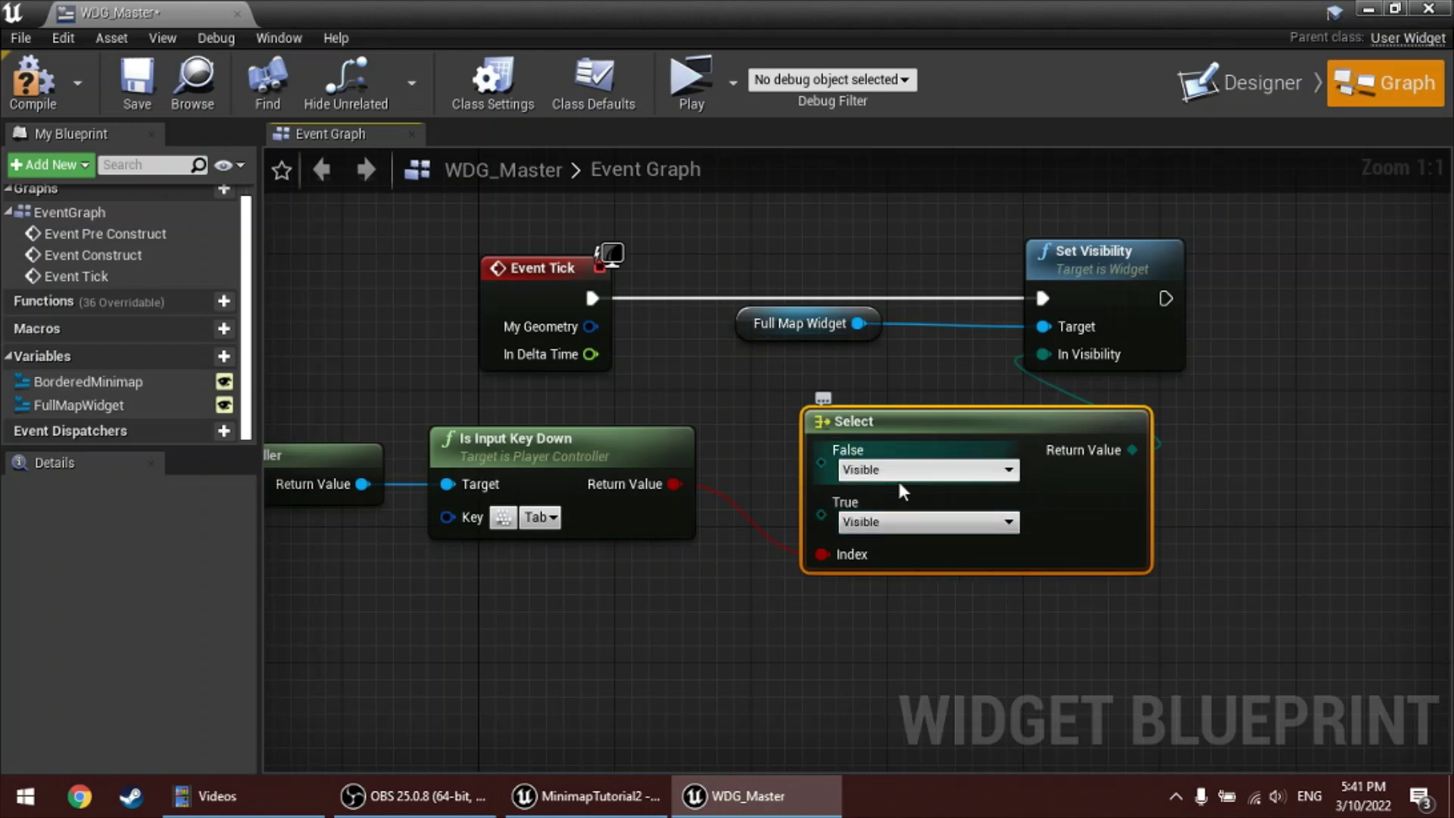
left_click(898, 476)
left_click(870, 499)
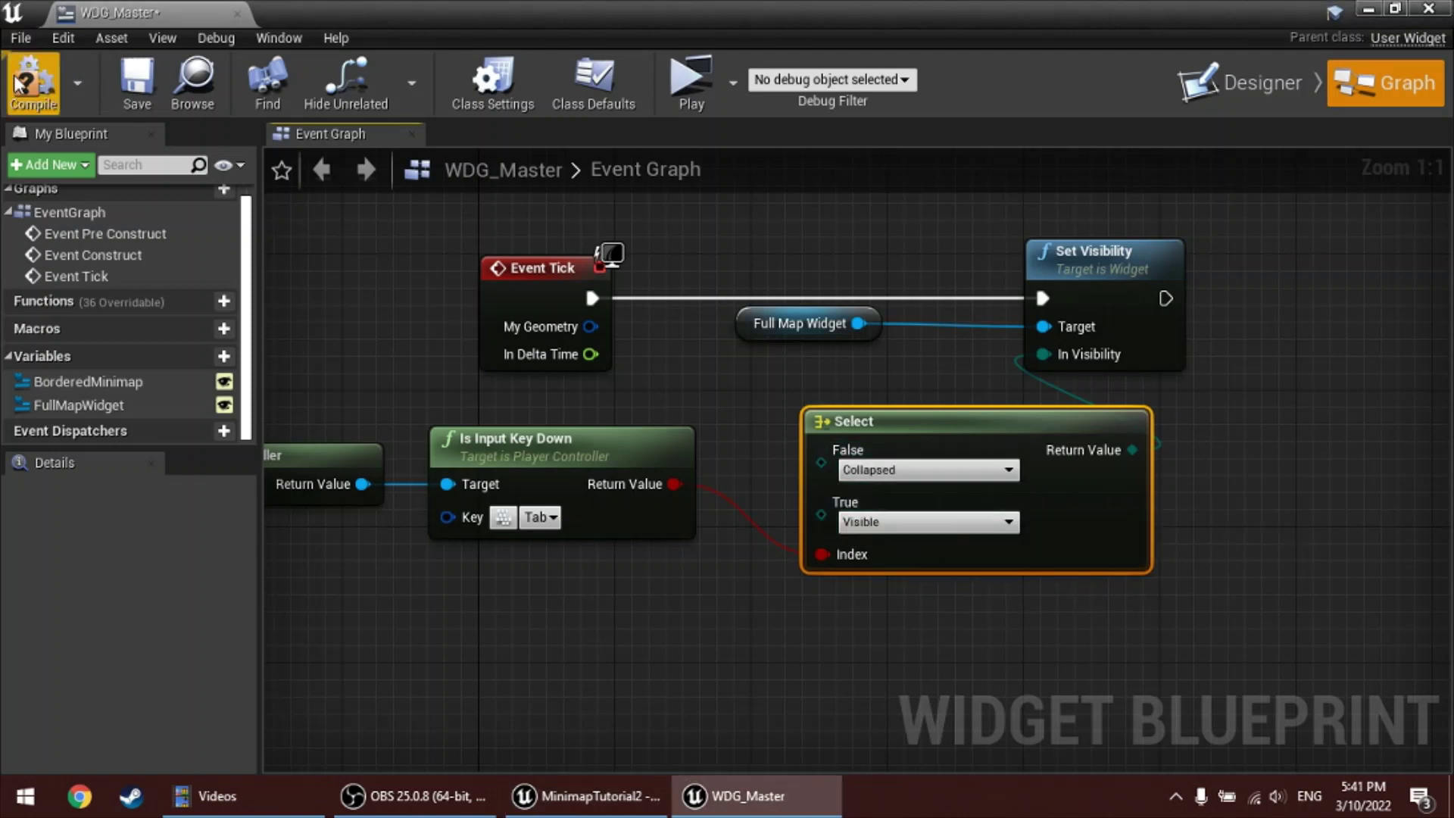
Play the level and repeatedly show and hide the full map with its Tab control while moving the character
left_click(1369, 9)
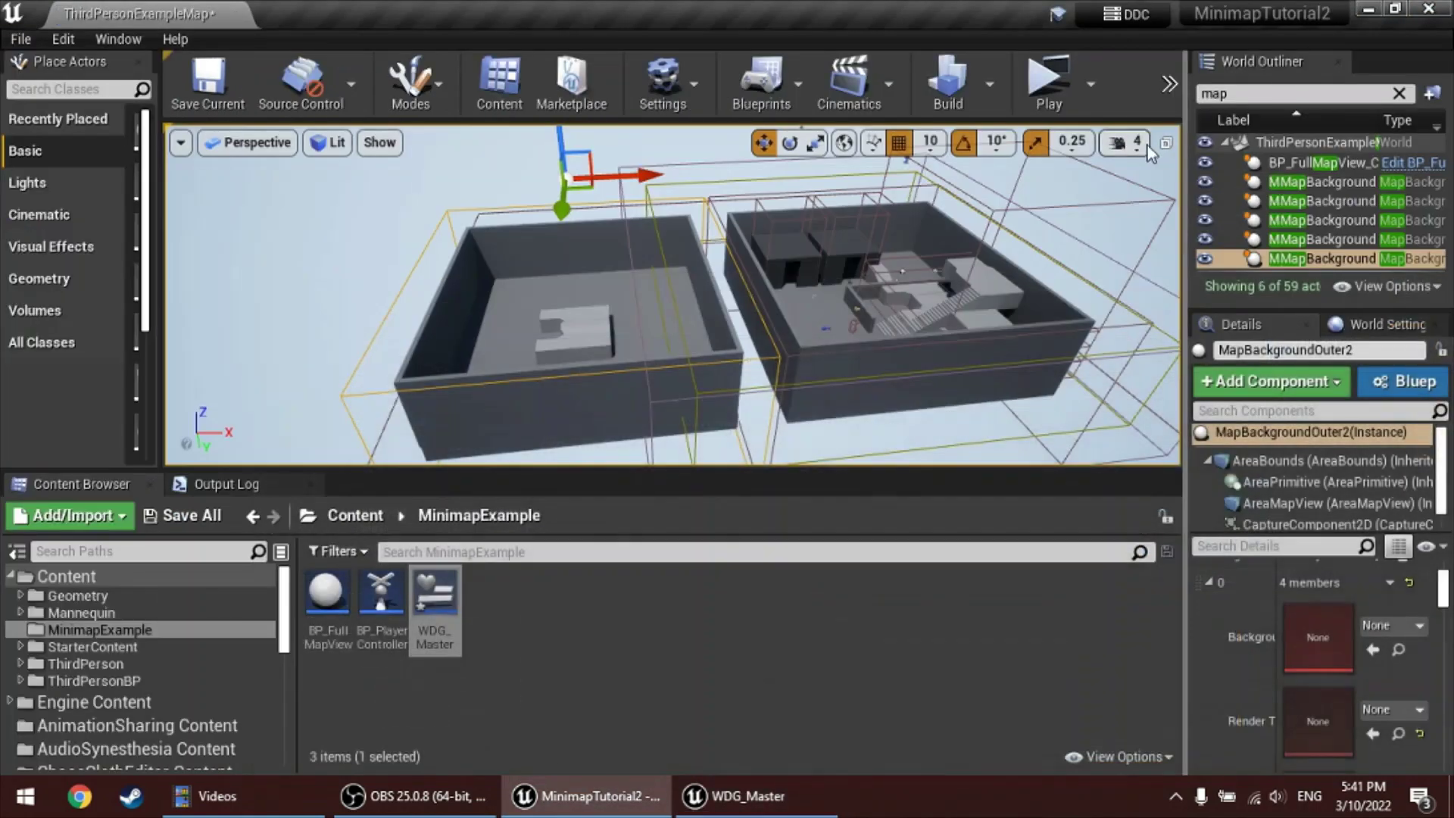
left_click(1063, 87)
key("m")
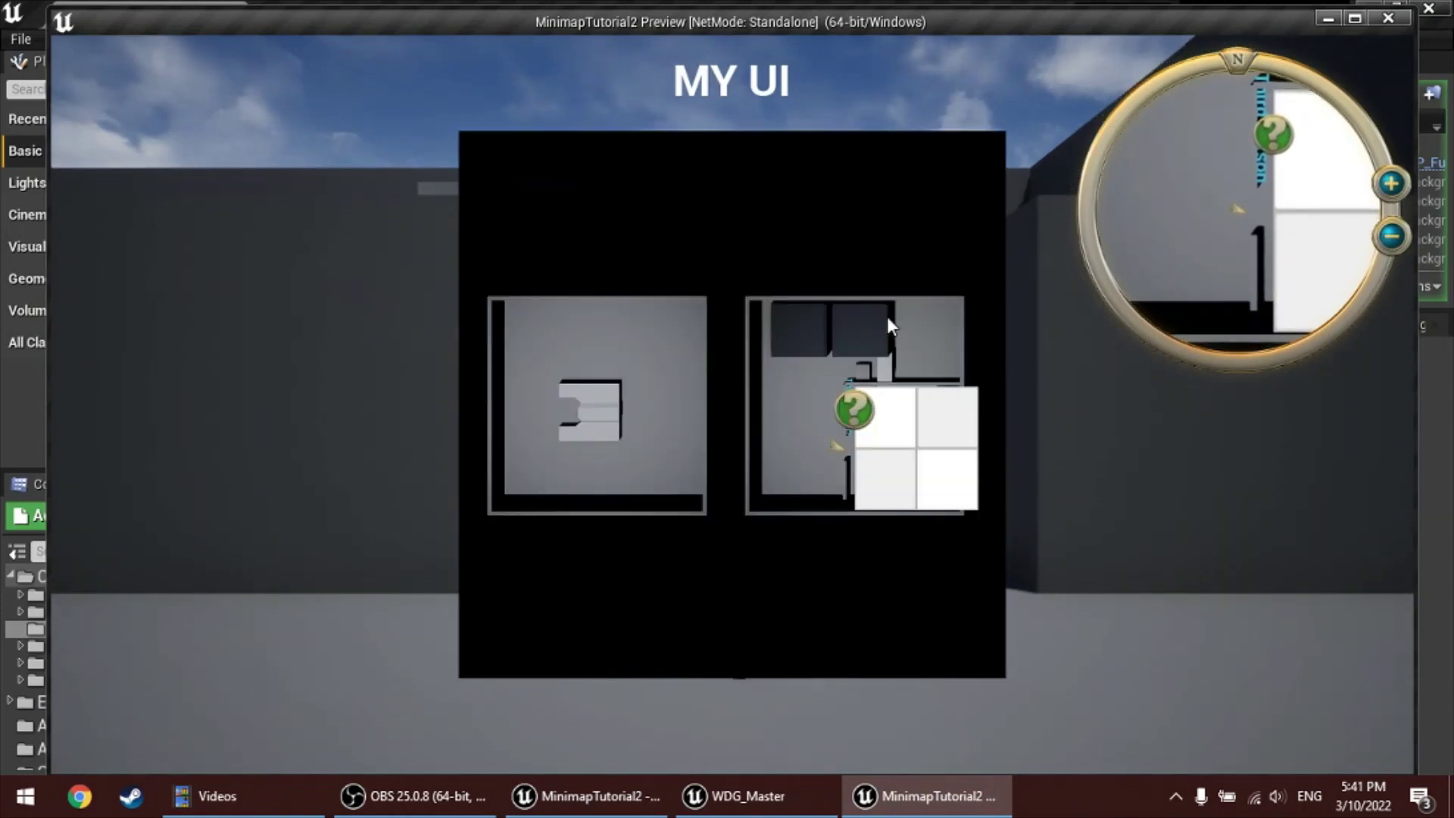
key("m")
key("s")
key("m")
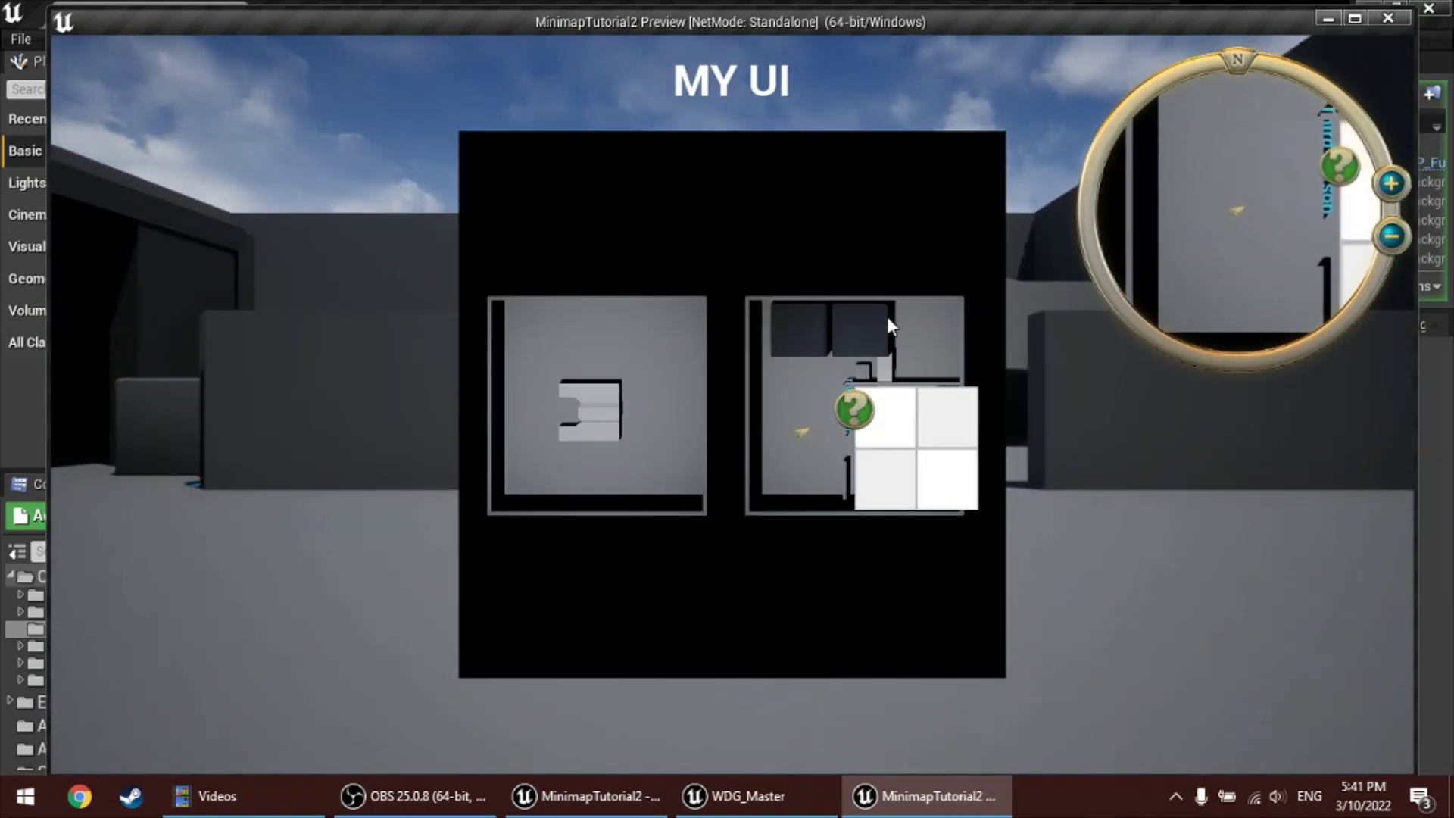
key("d")
key("w")
key("m")
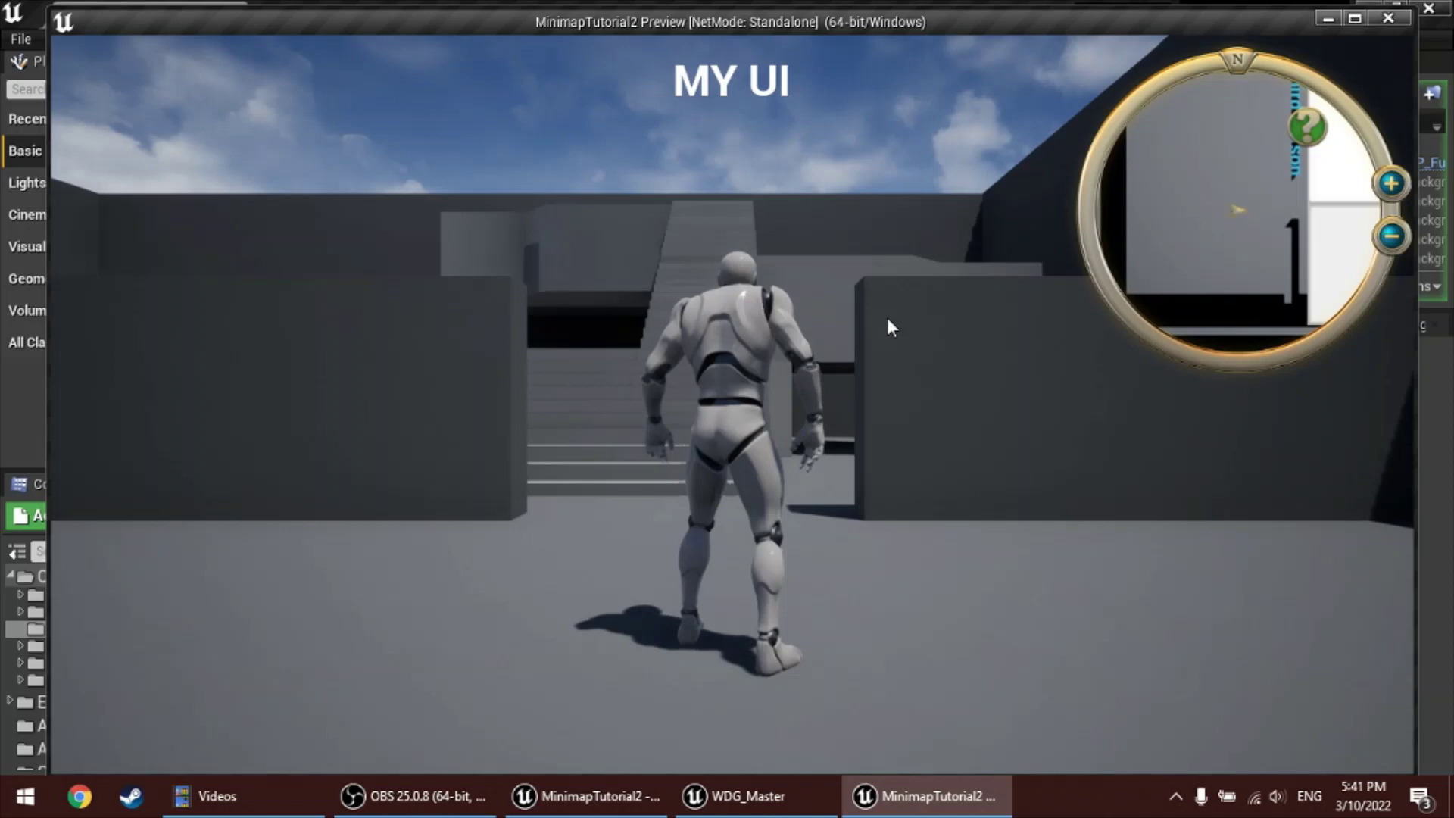
key("m")
key("s")
key("m")
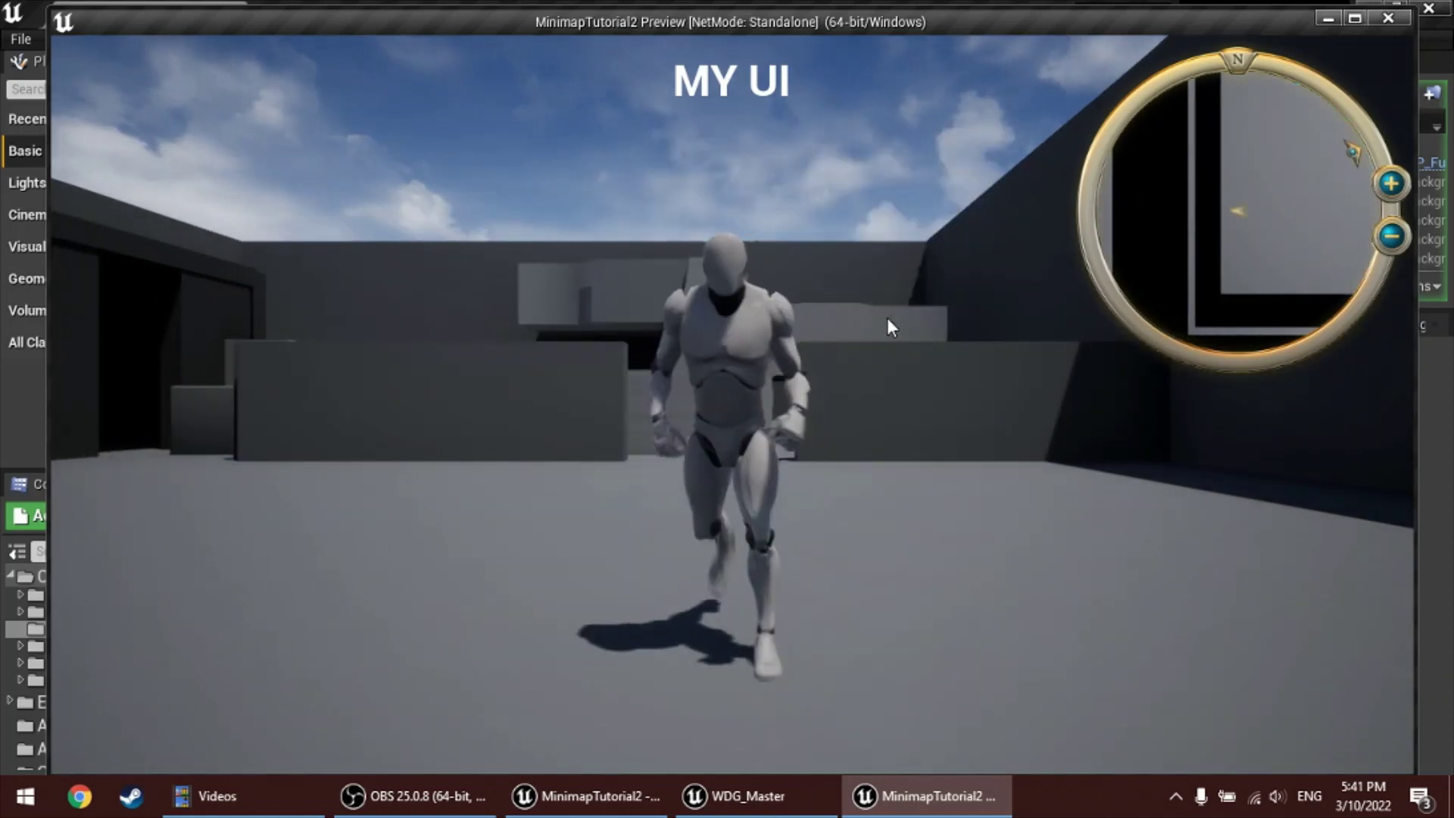
Run the character around the arena and over the stairs with the full map hidden, checking the corner minimap
key("d")
left_click_drag(889, 342, 866, 361)
key("s")
key("w")
key("a")
key("d")
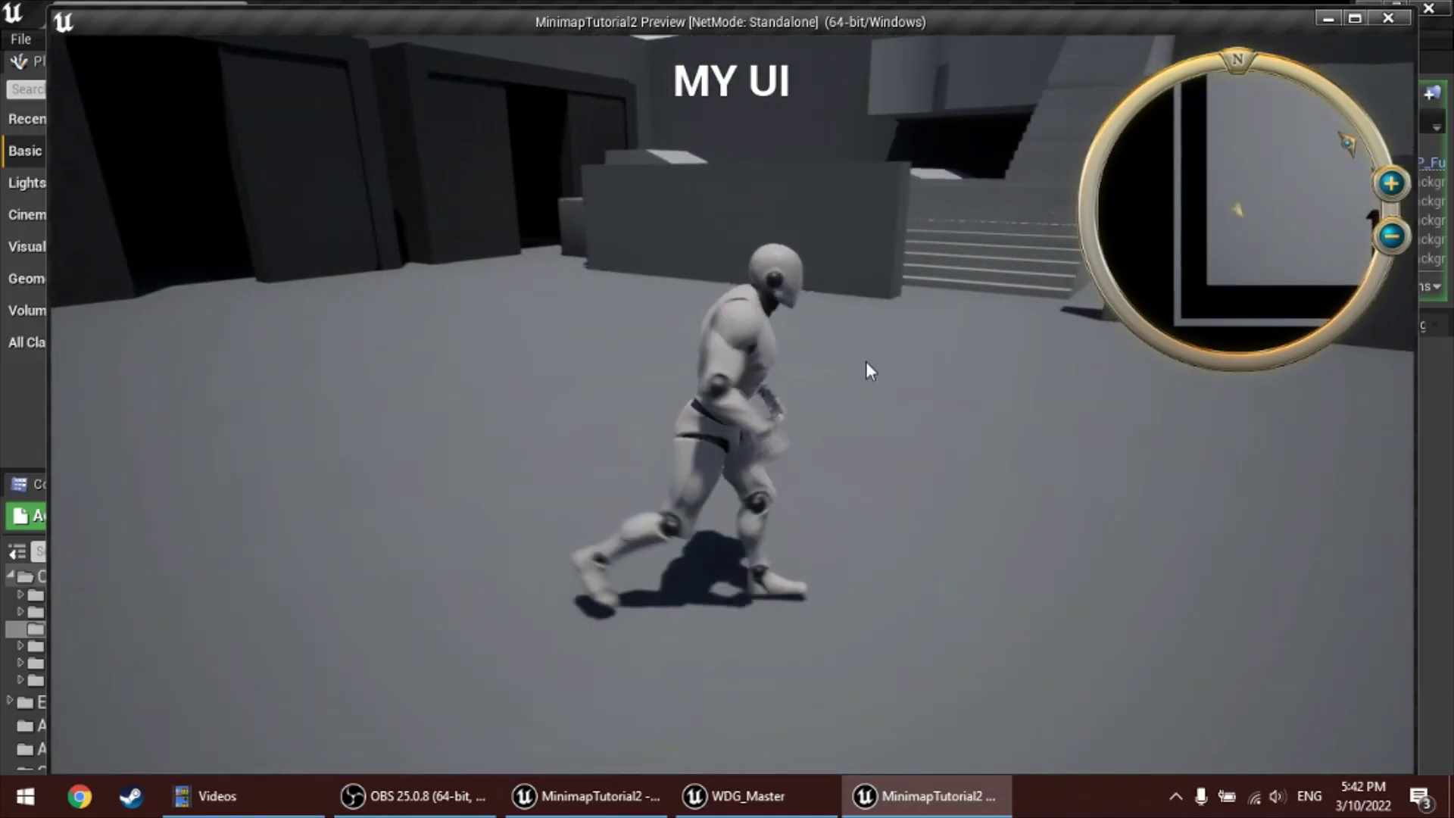
key("a")
key("w")
key("a")
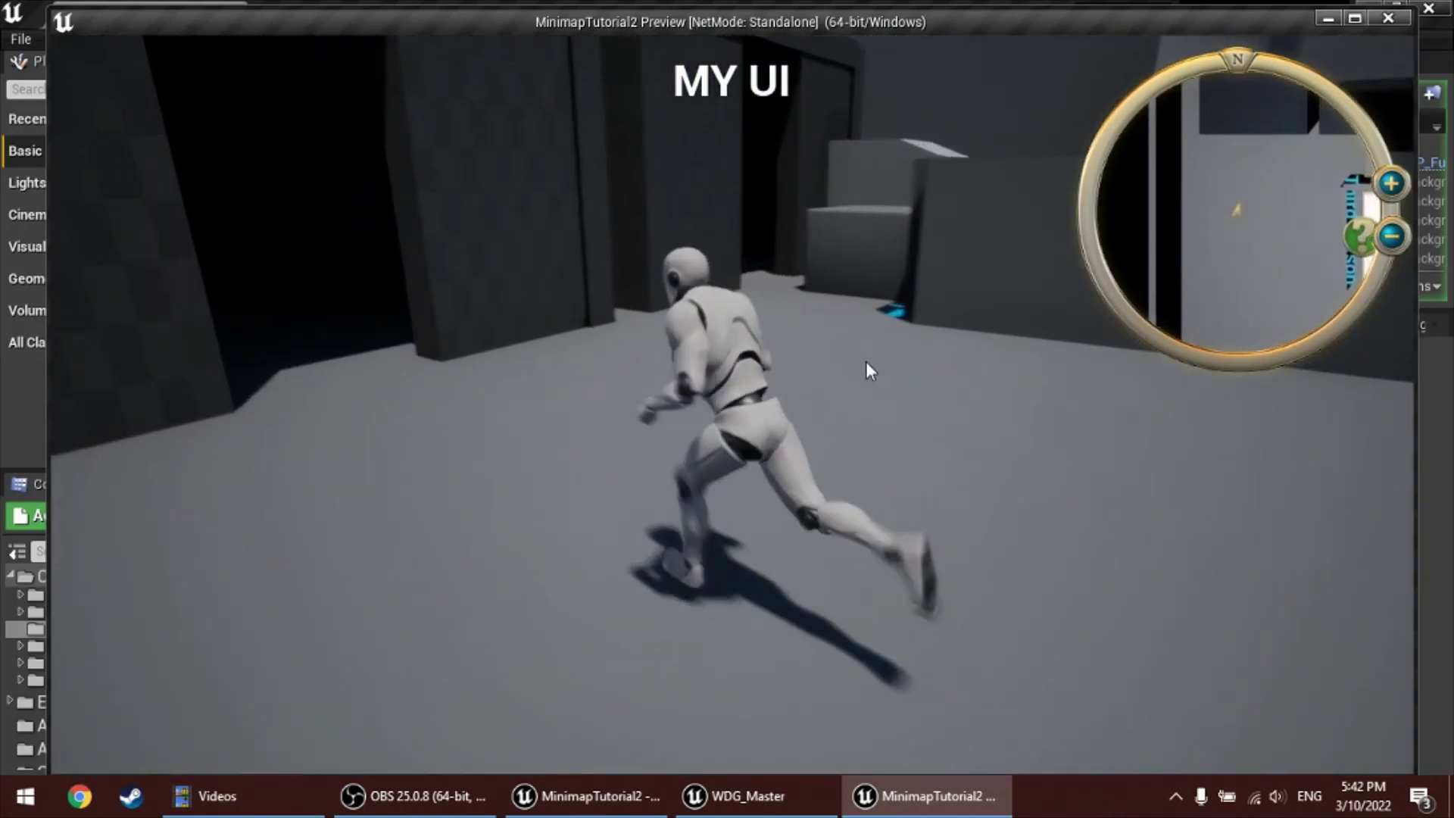
left_click_drag(865, 361, 1179, 309)
key("w")
key("a")
key("d")
key("w")
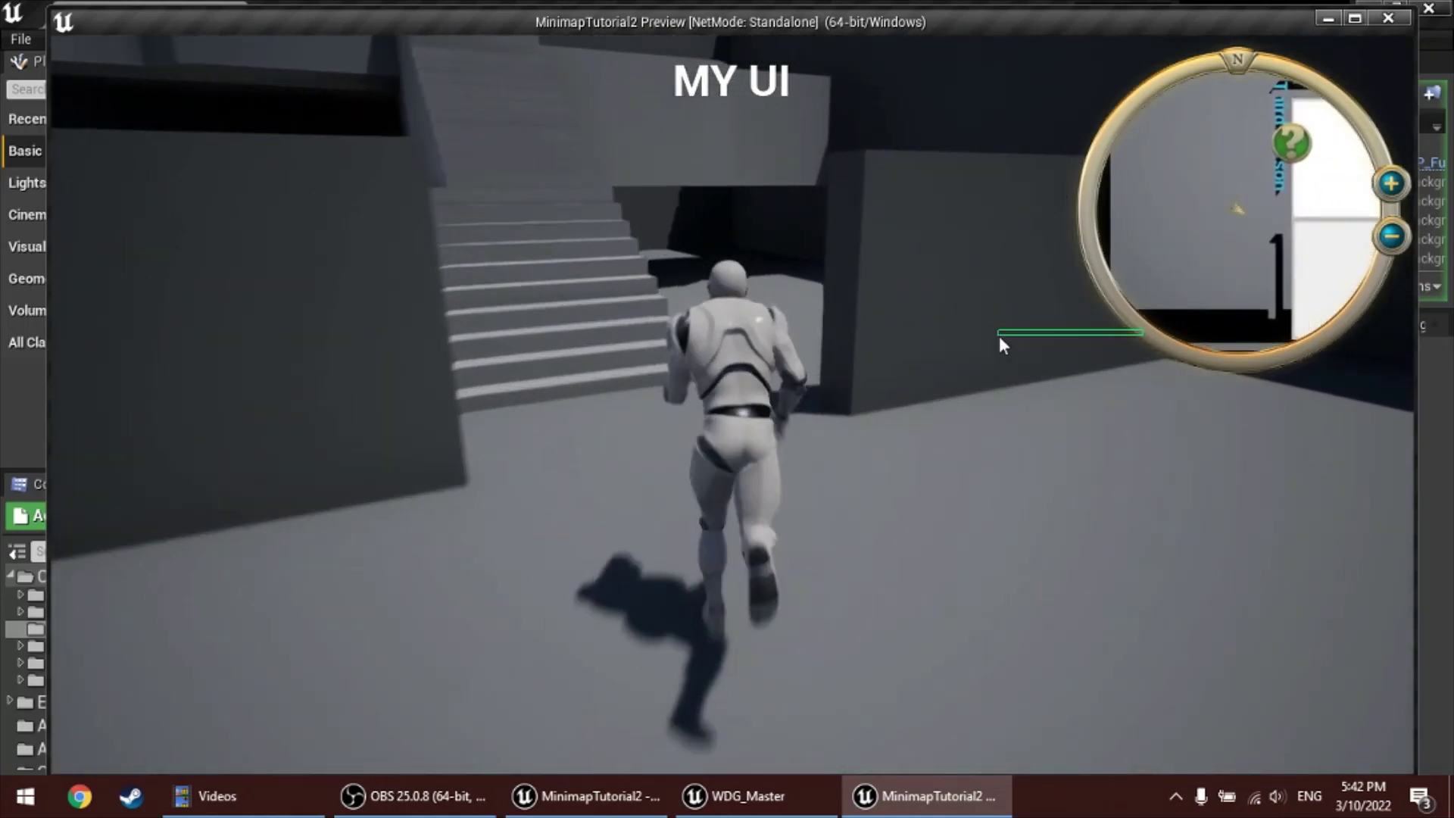
key("a")
left_click_drag(999, 338, 52, 378)
key("w")
key("a")
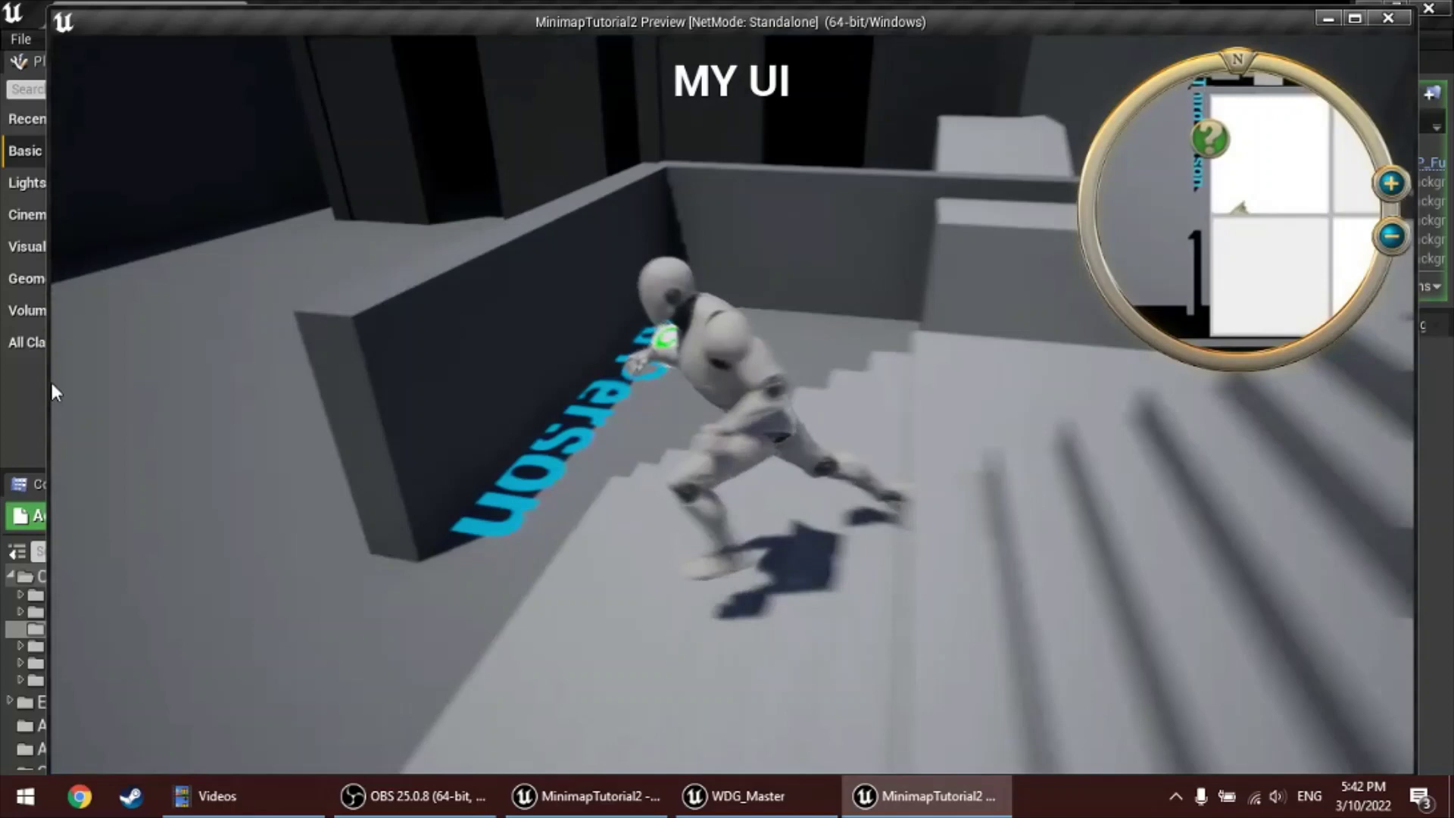
key("s")
Show the full map and keep moving the character to check how its marker tracks on the map
key("m")
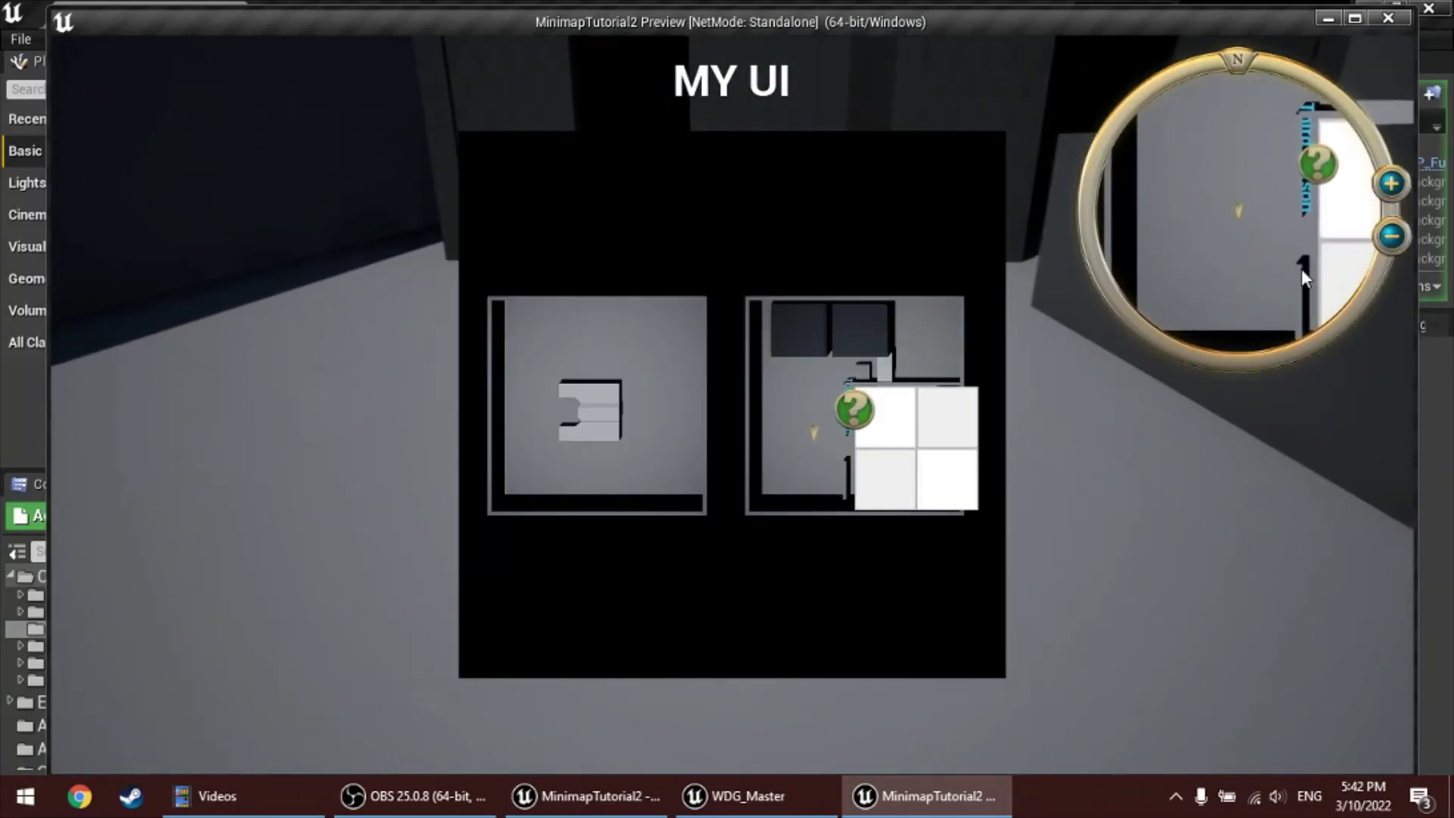
key("a")
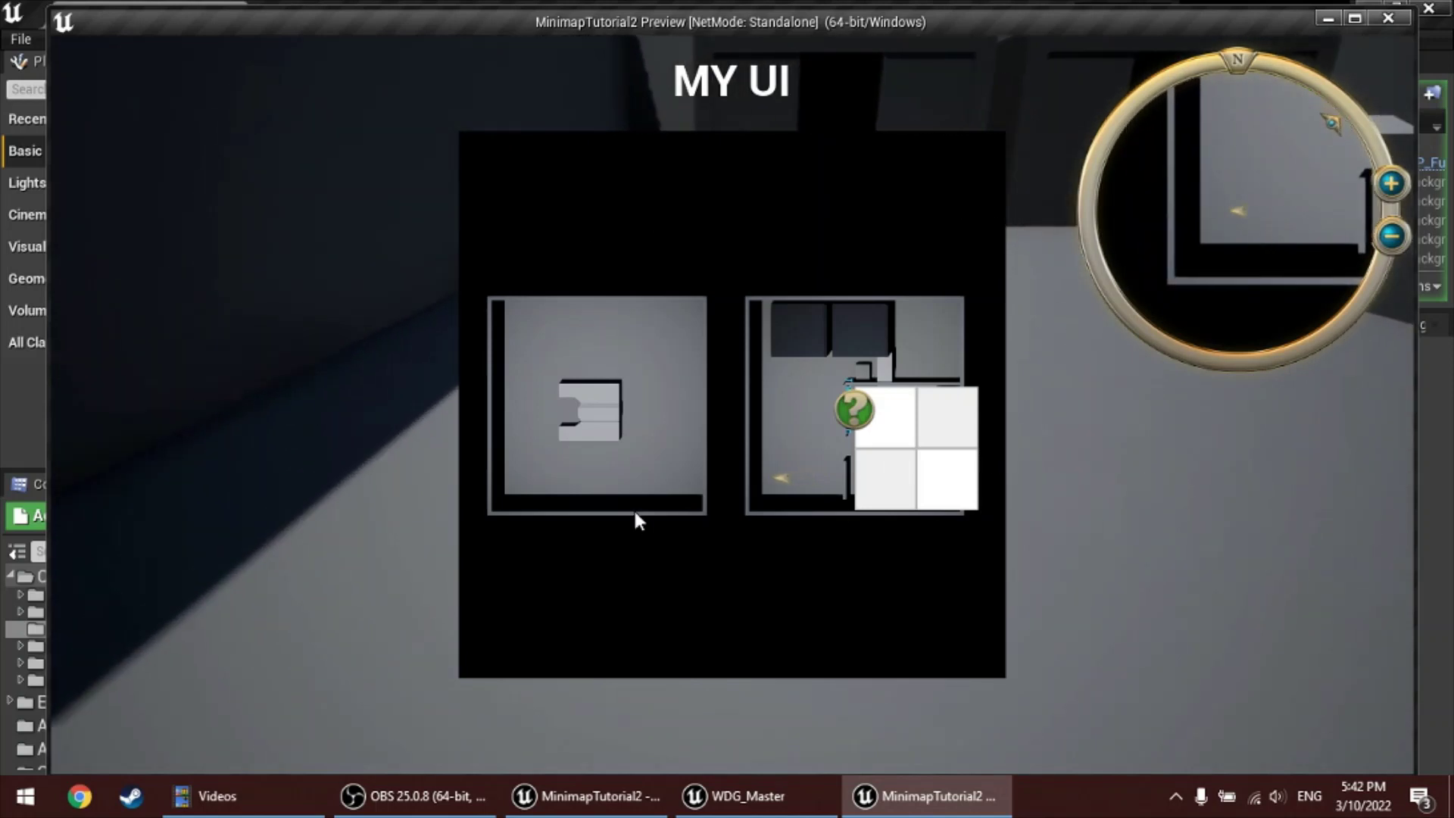
key("d")
key("s")
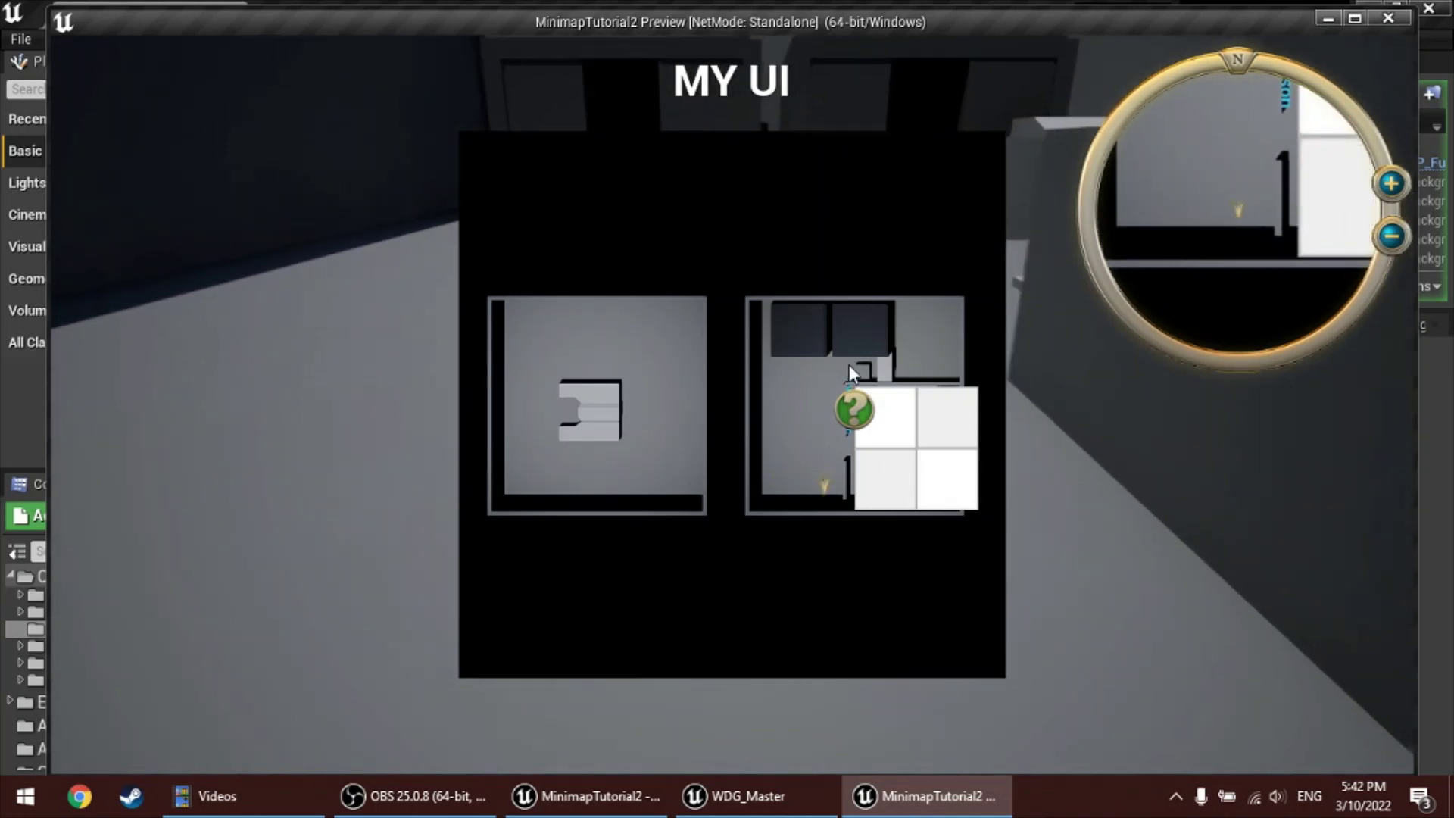
key("w")
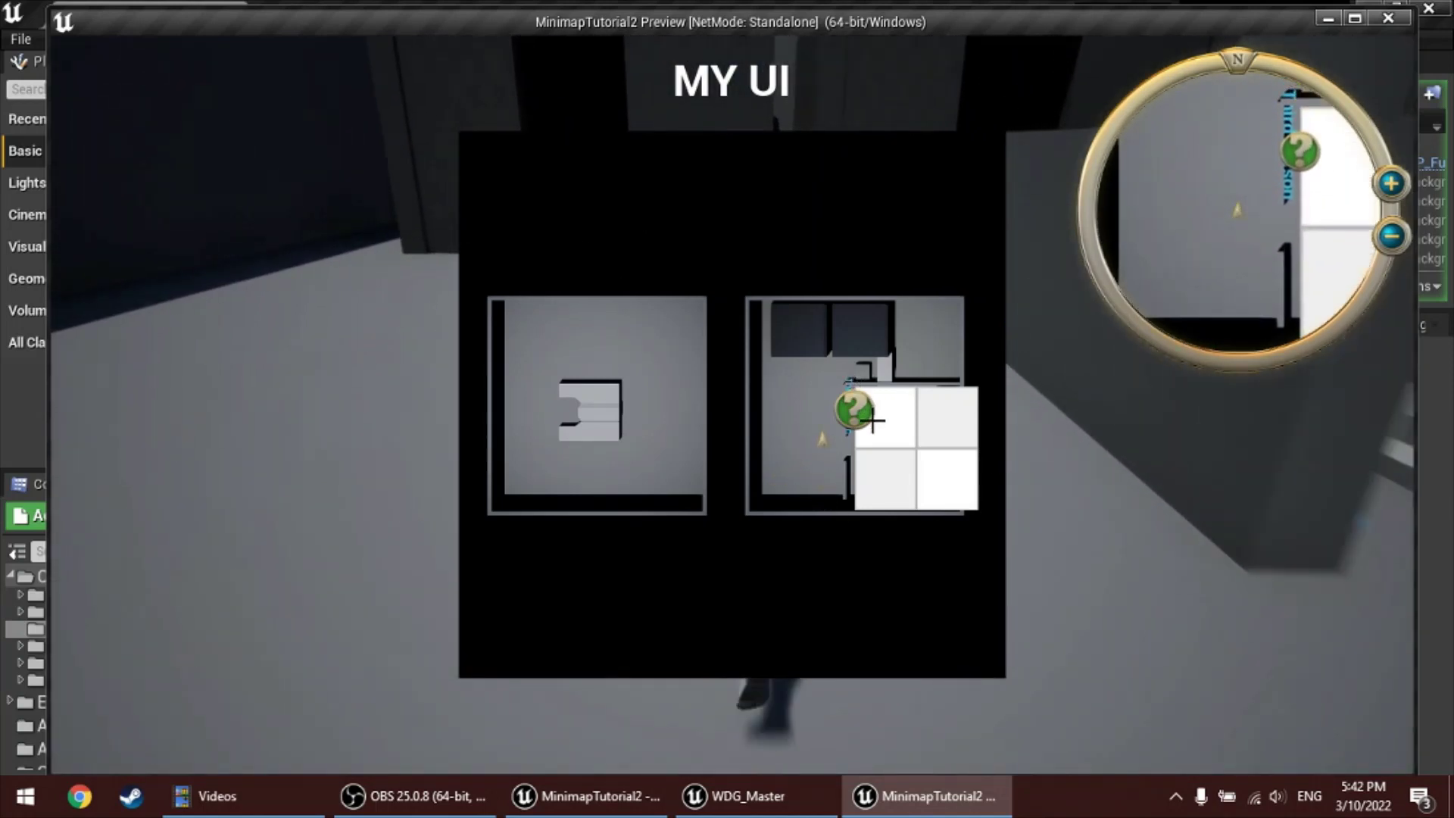